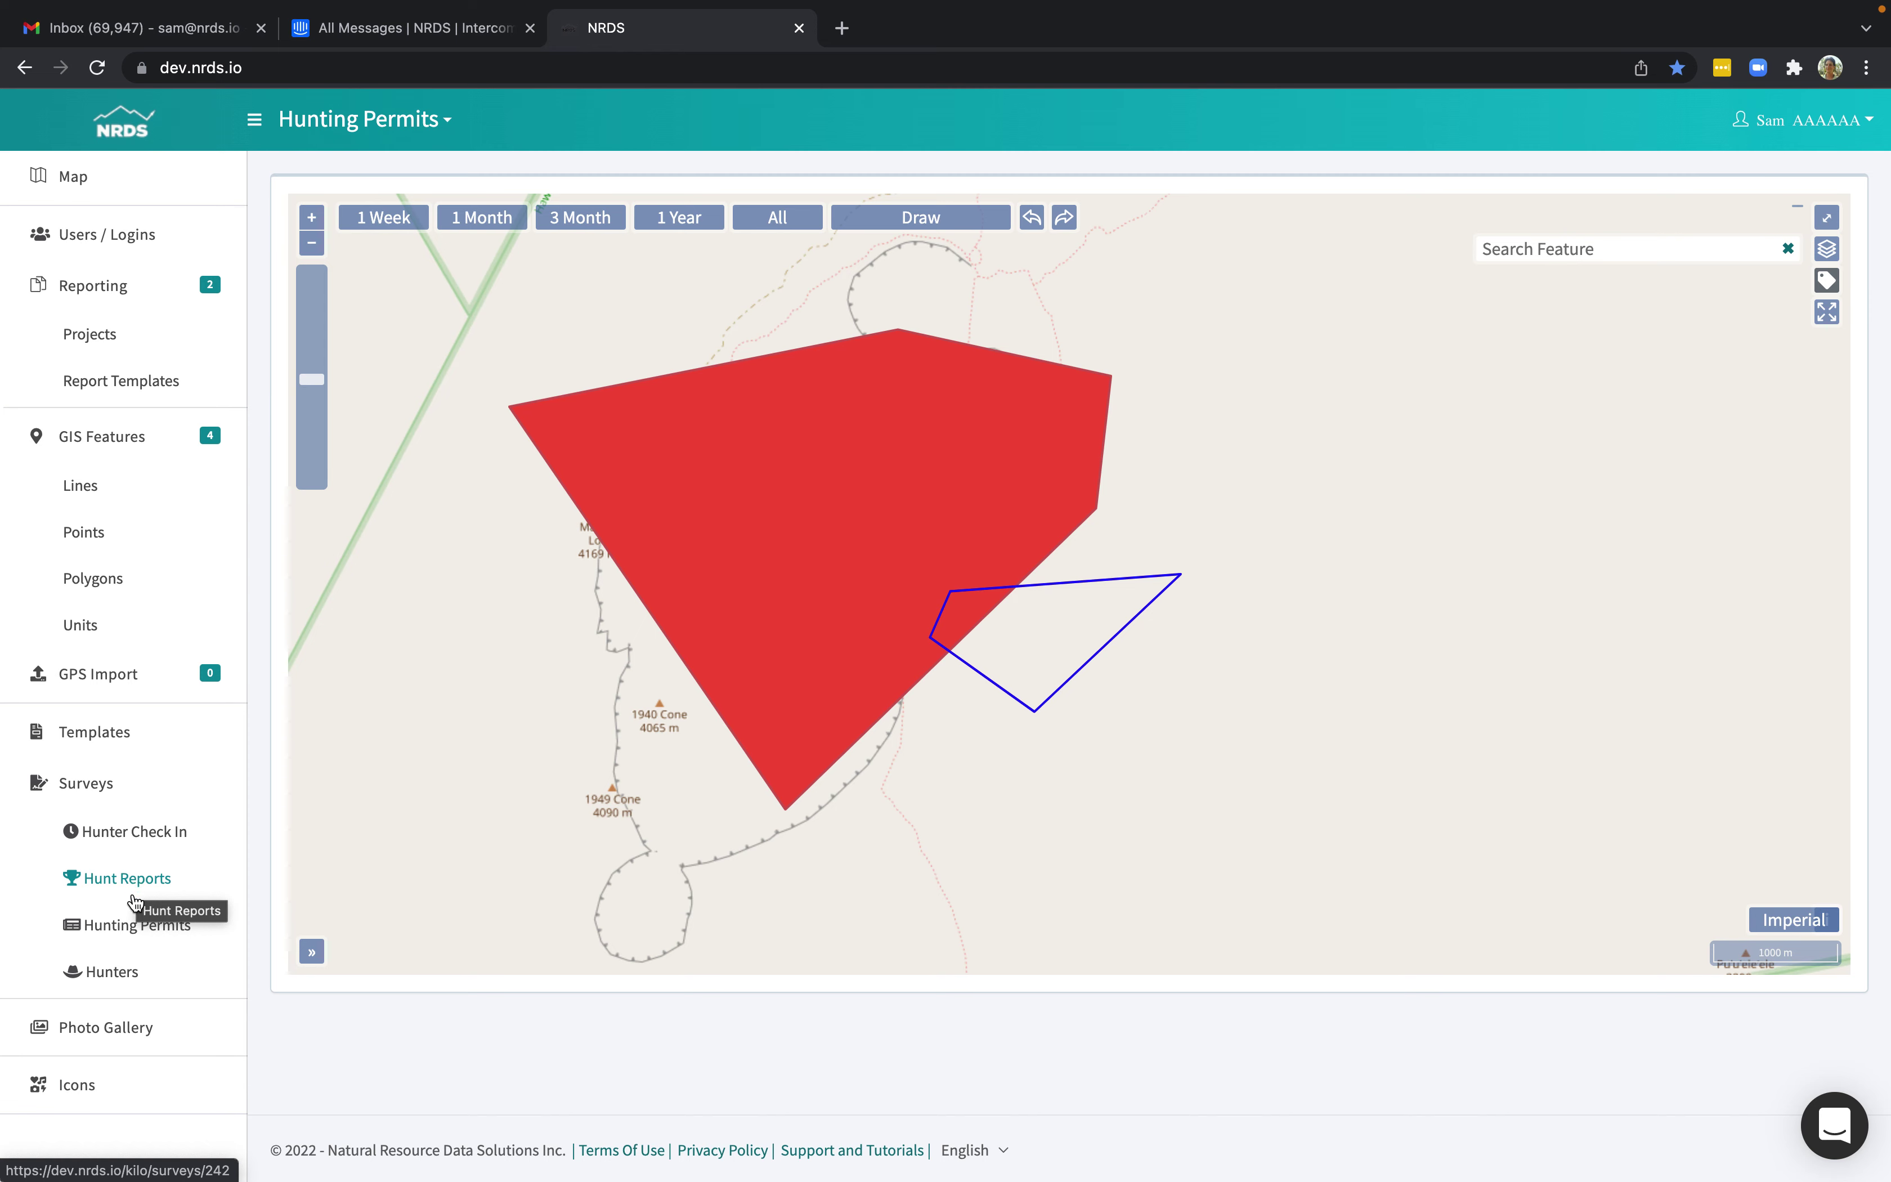
Open the templates list and briefly view the Hunting Permits template.
left_click(111, 739)
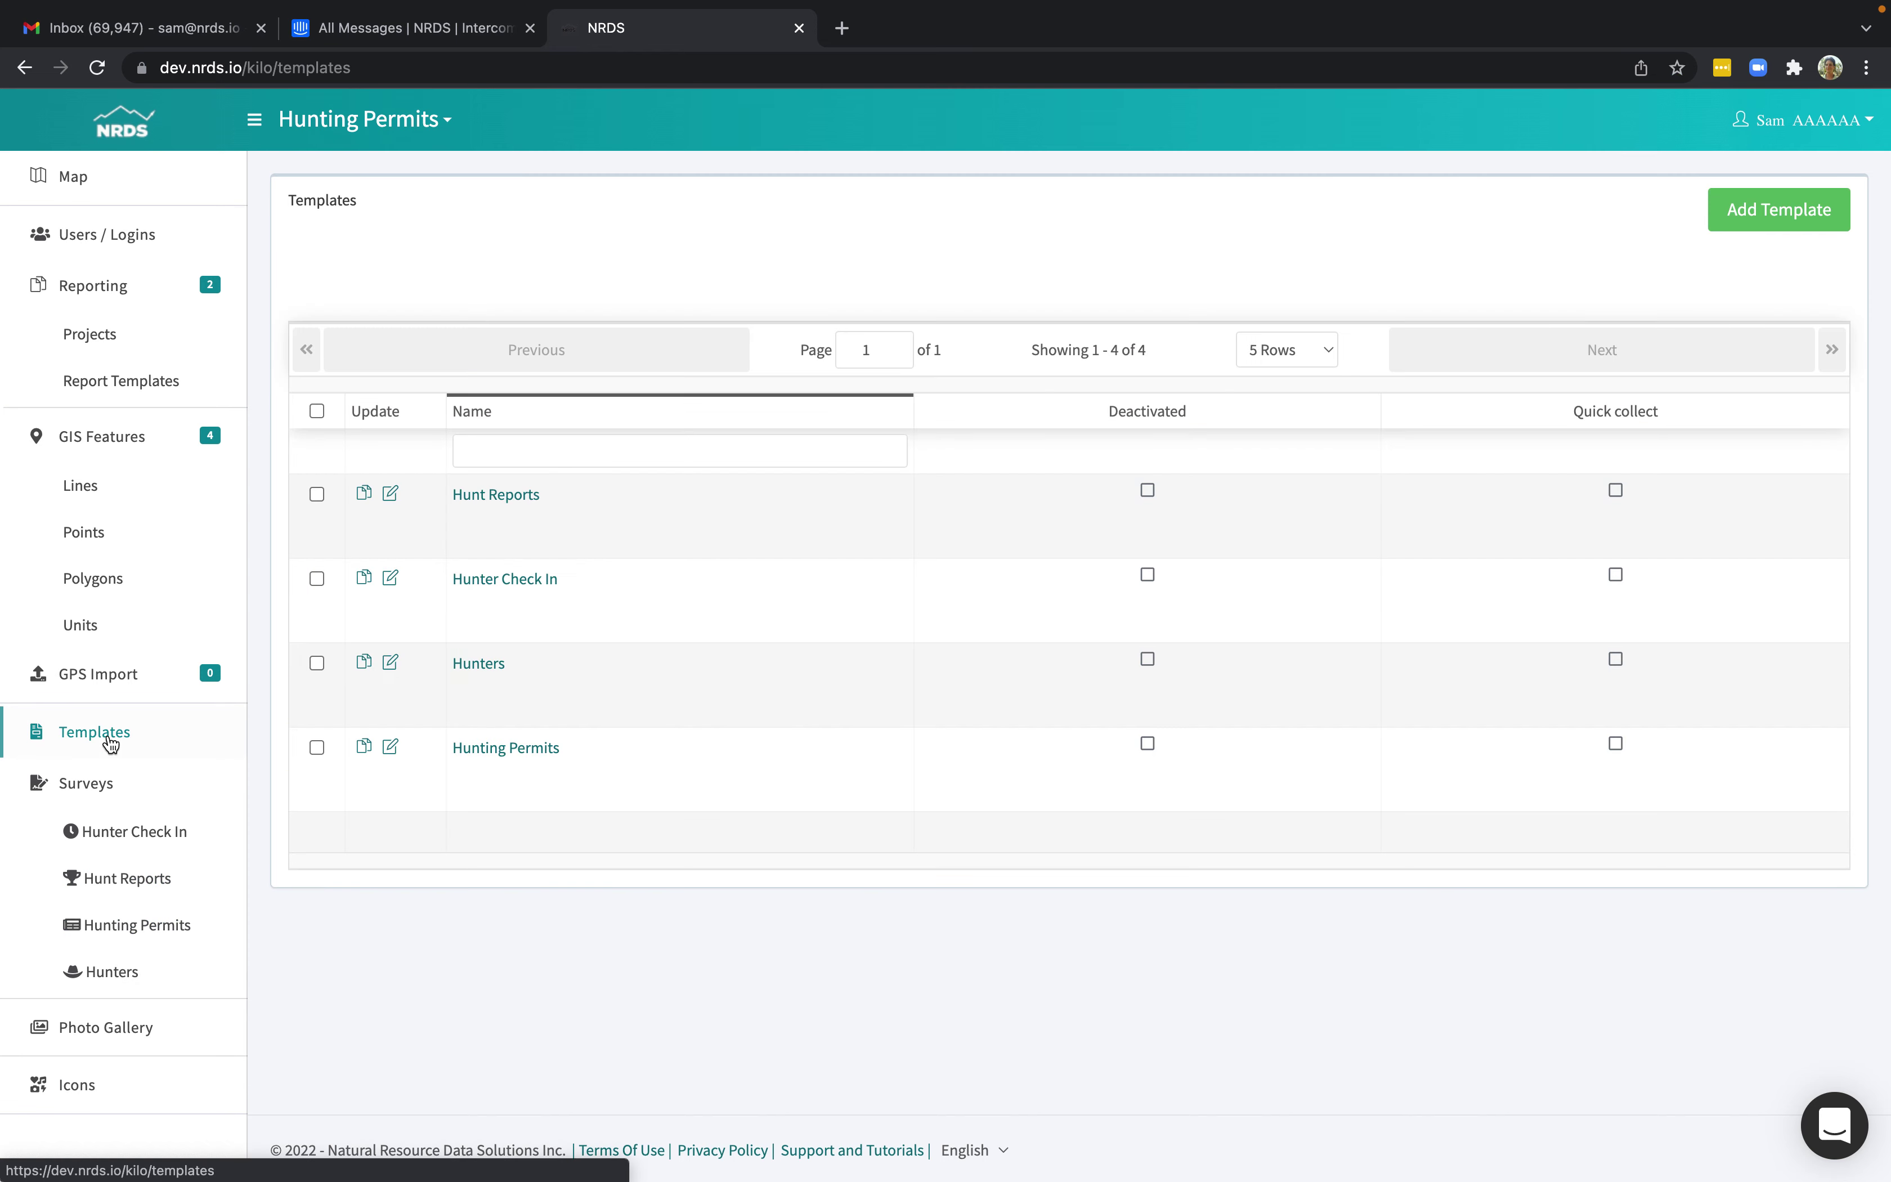
left_click(390, 746)
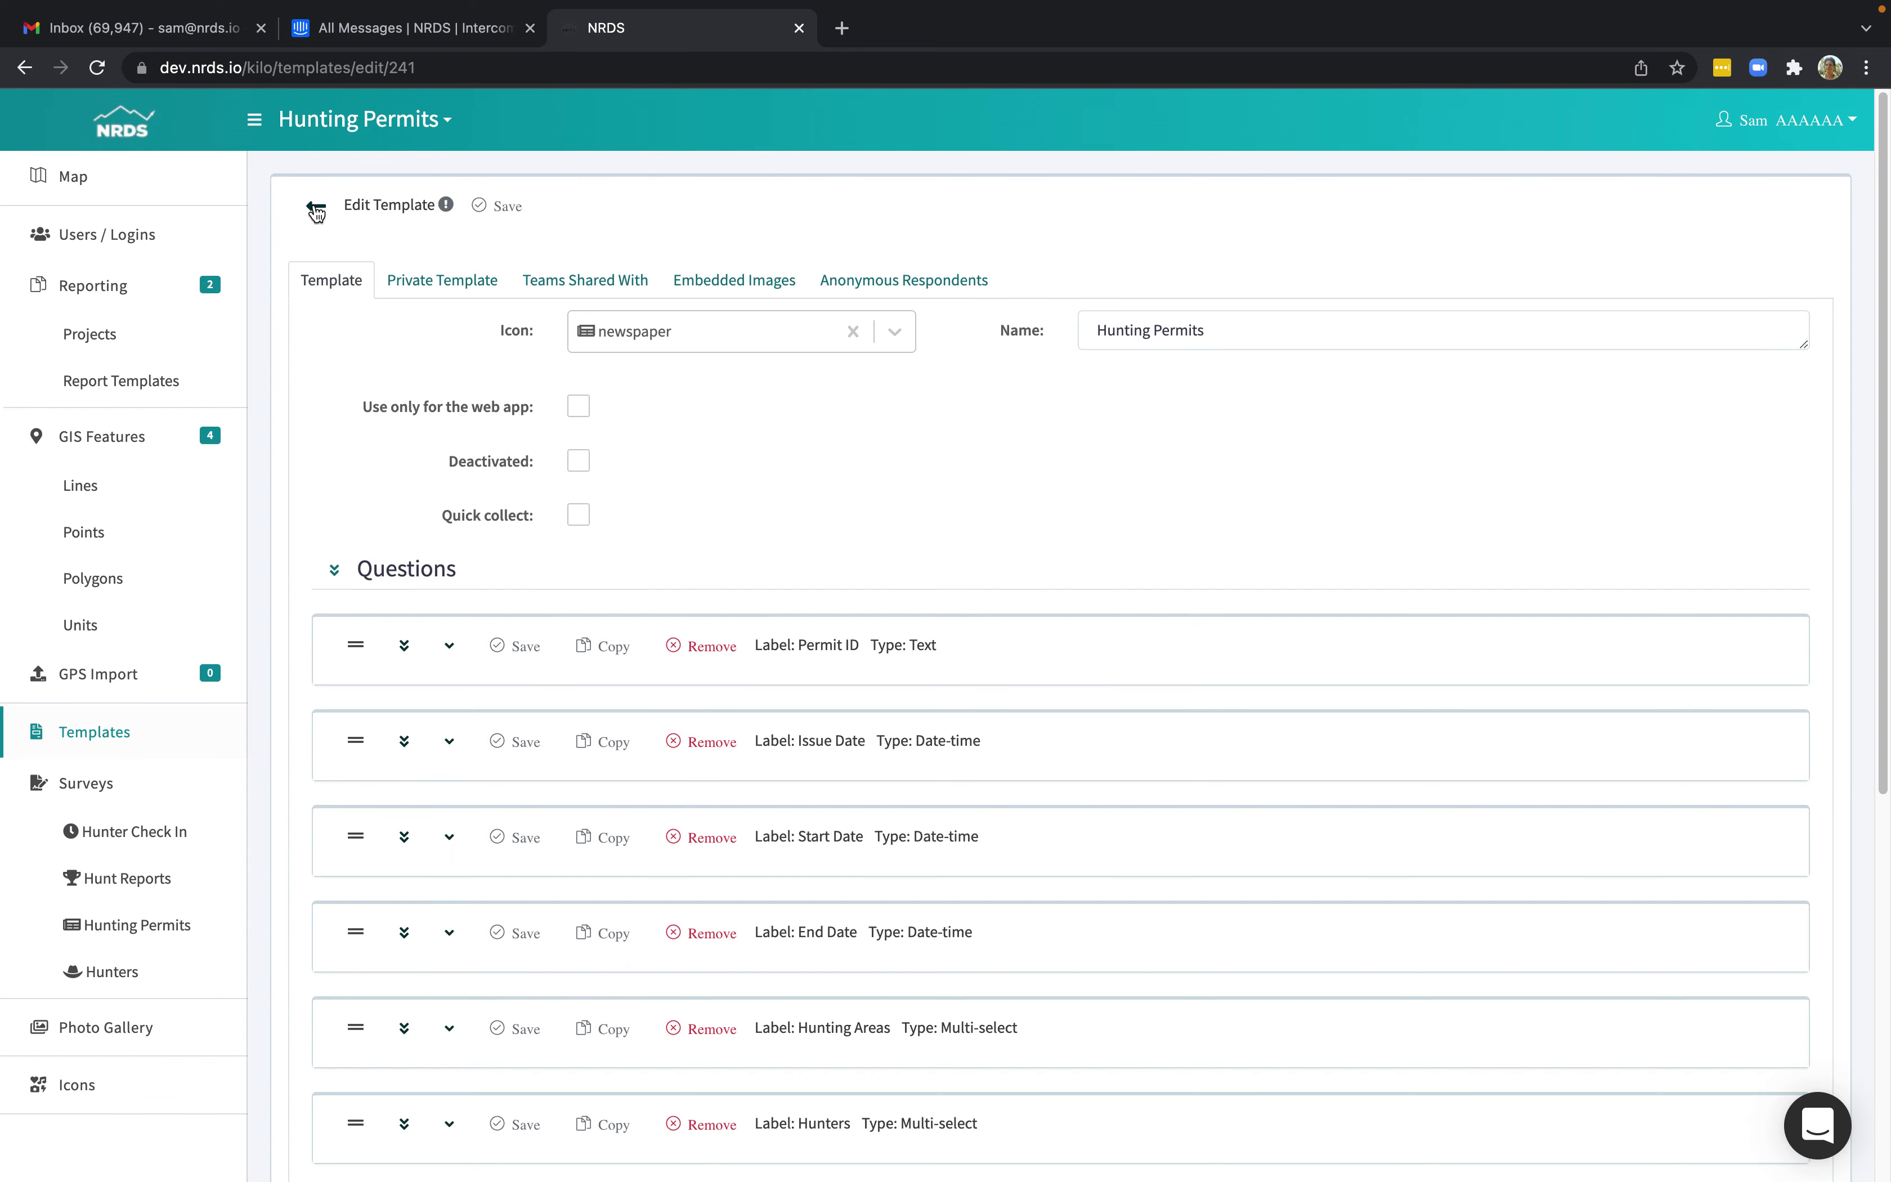
left_click(316, 210)
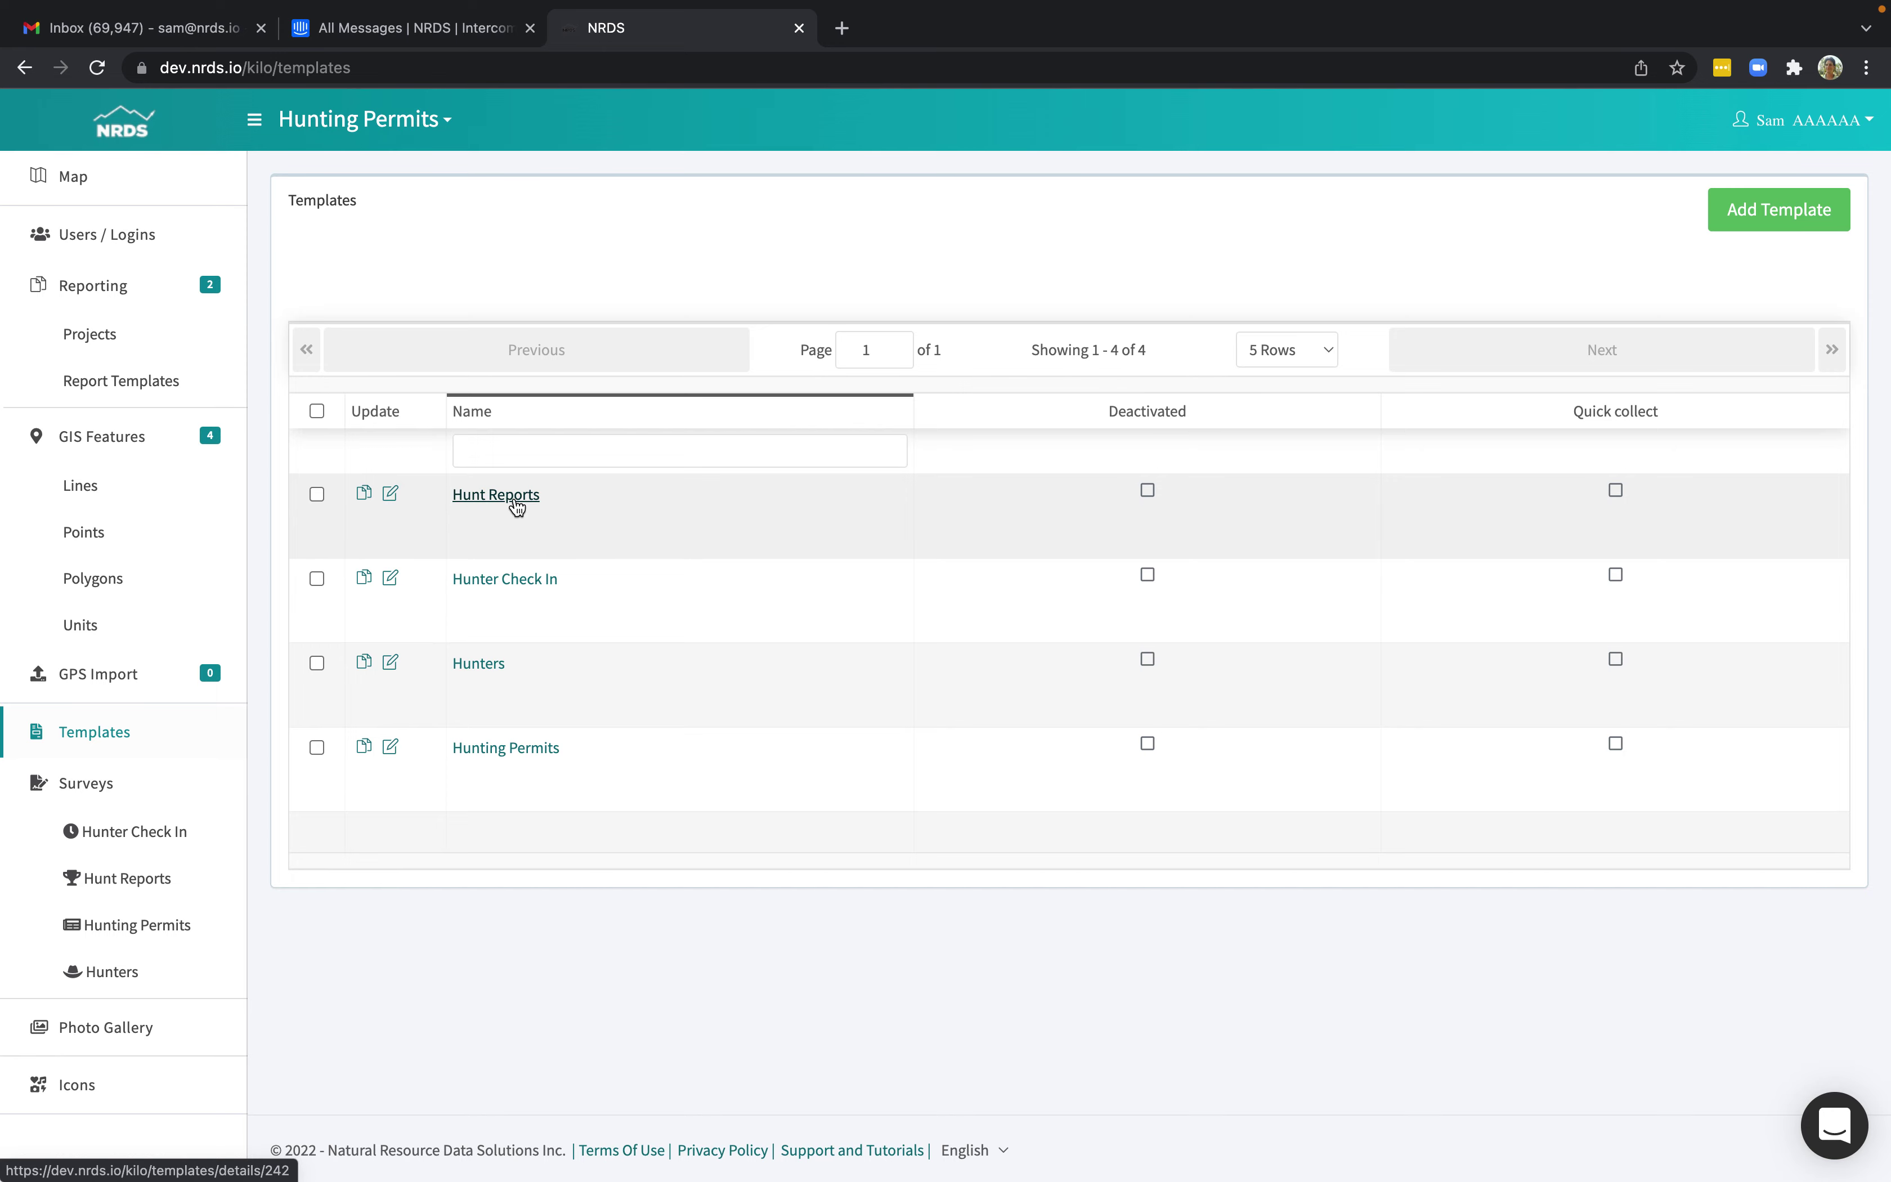
Rename the Hunt Reports template to 'Hunt Reports -Check Out' and save it.
left_click(390, 492)
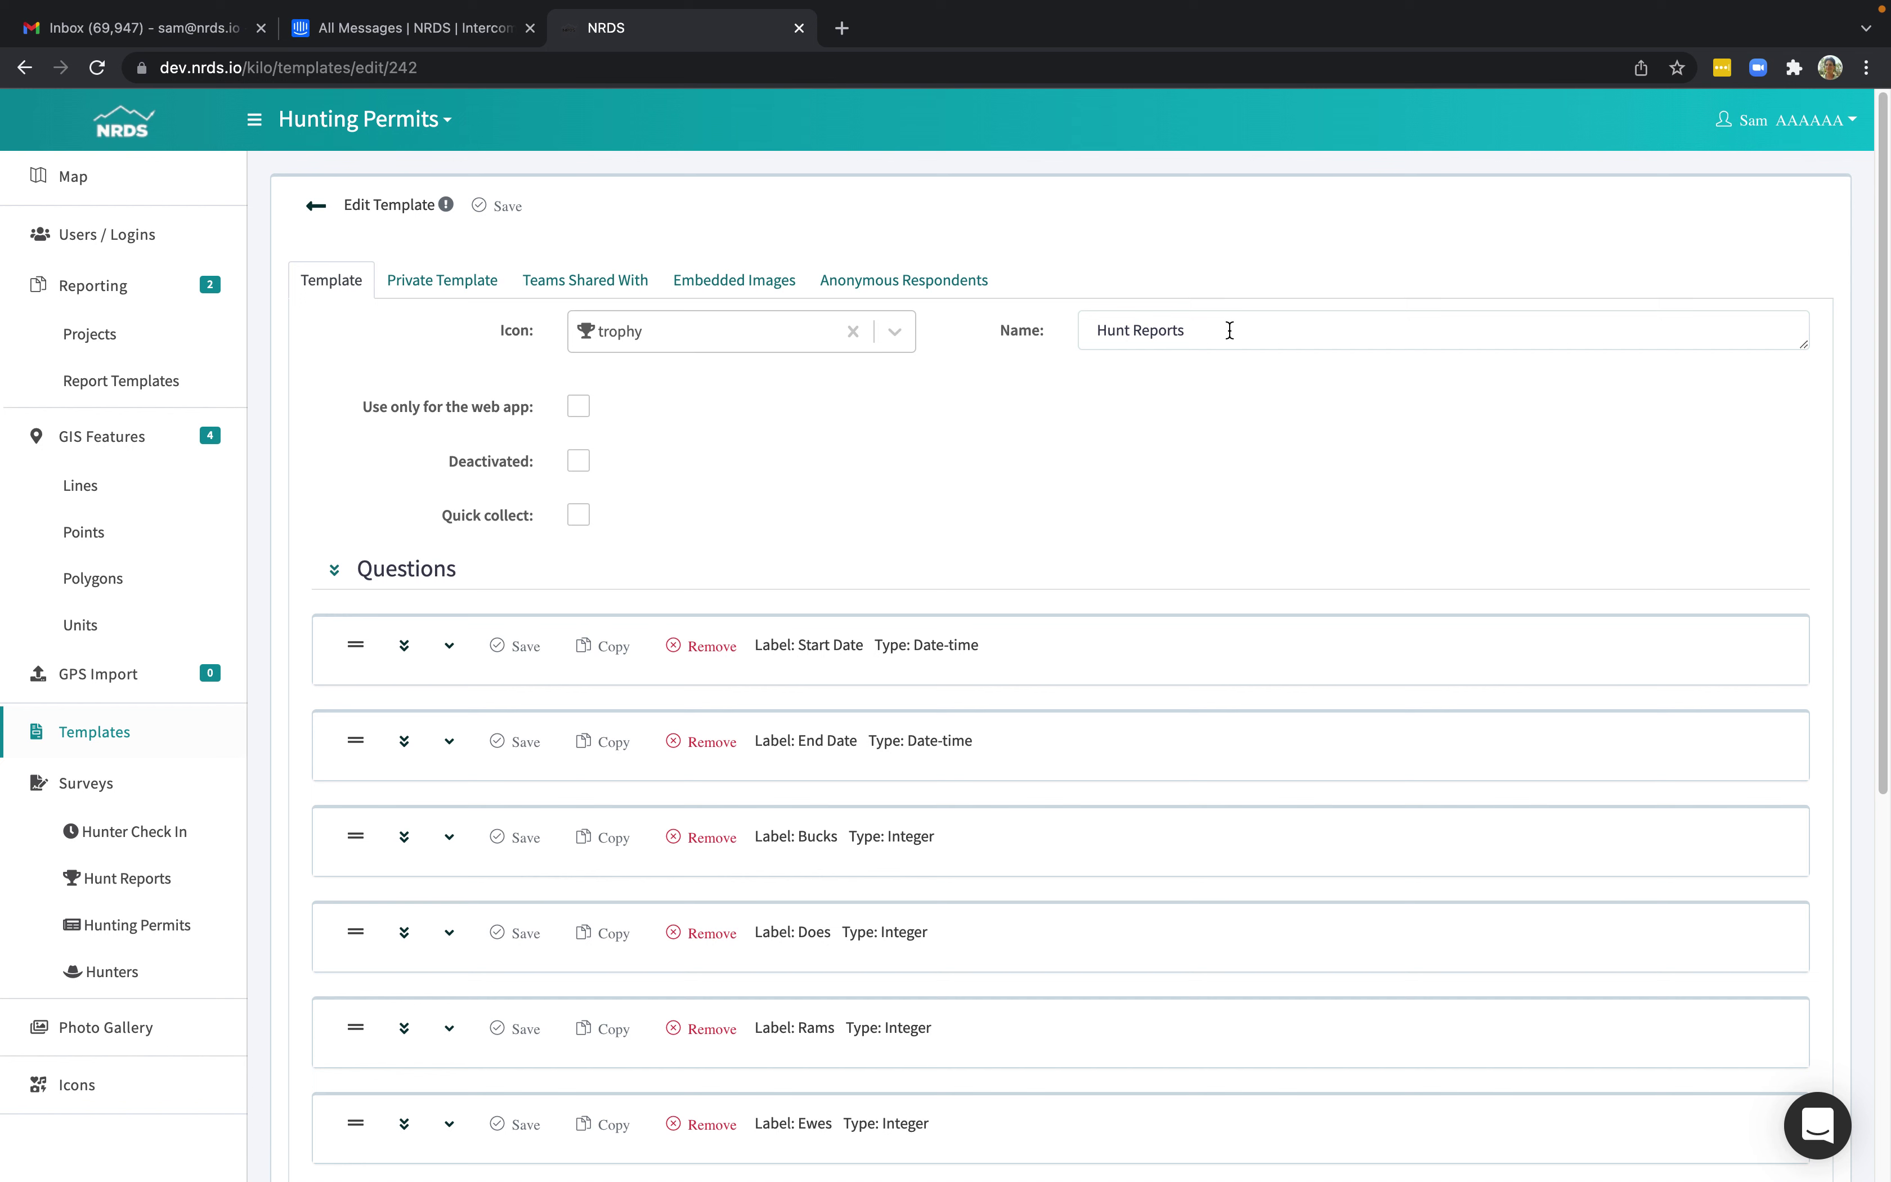
left_click(1230, 329)
type("-Ch")
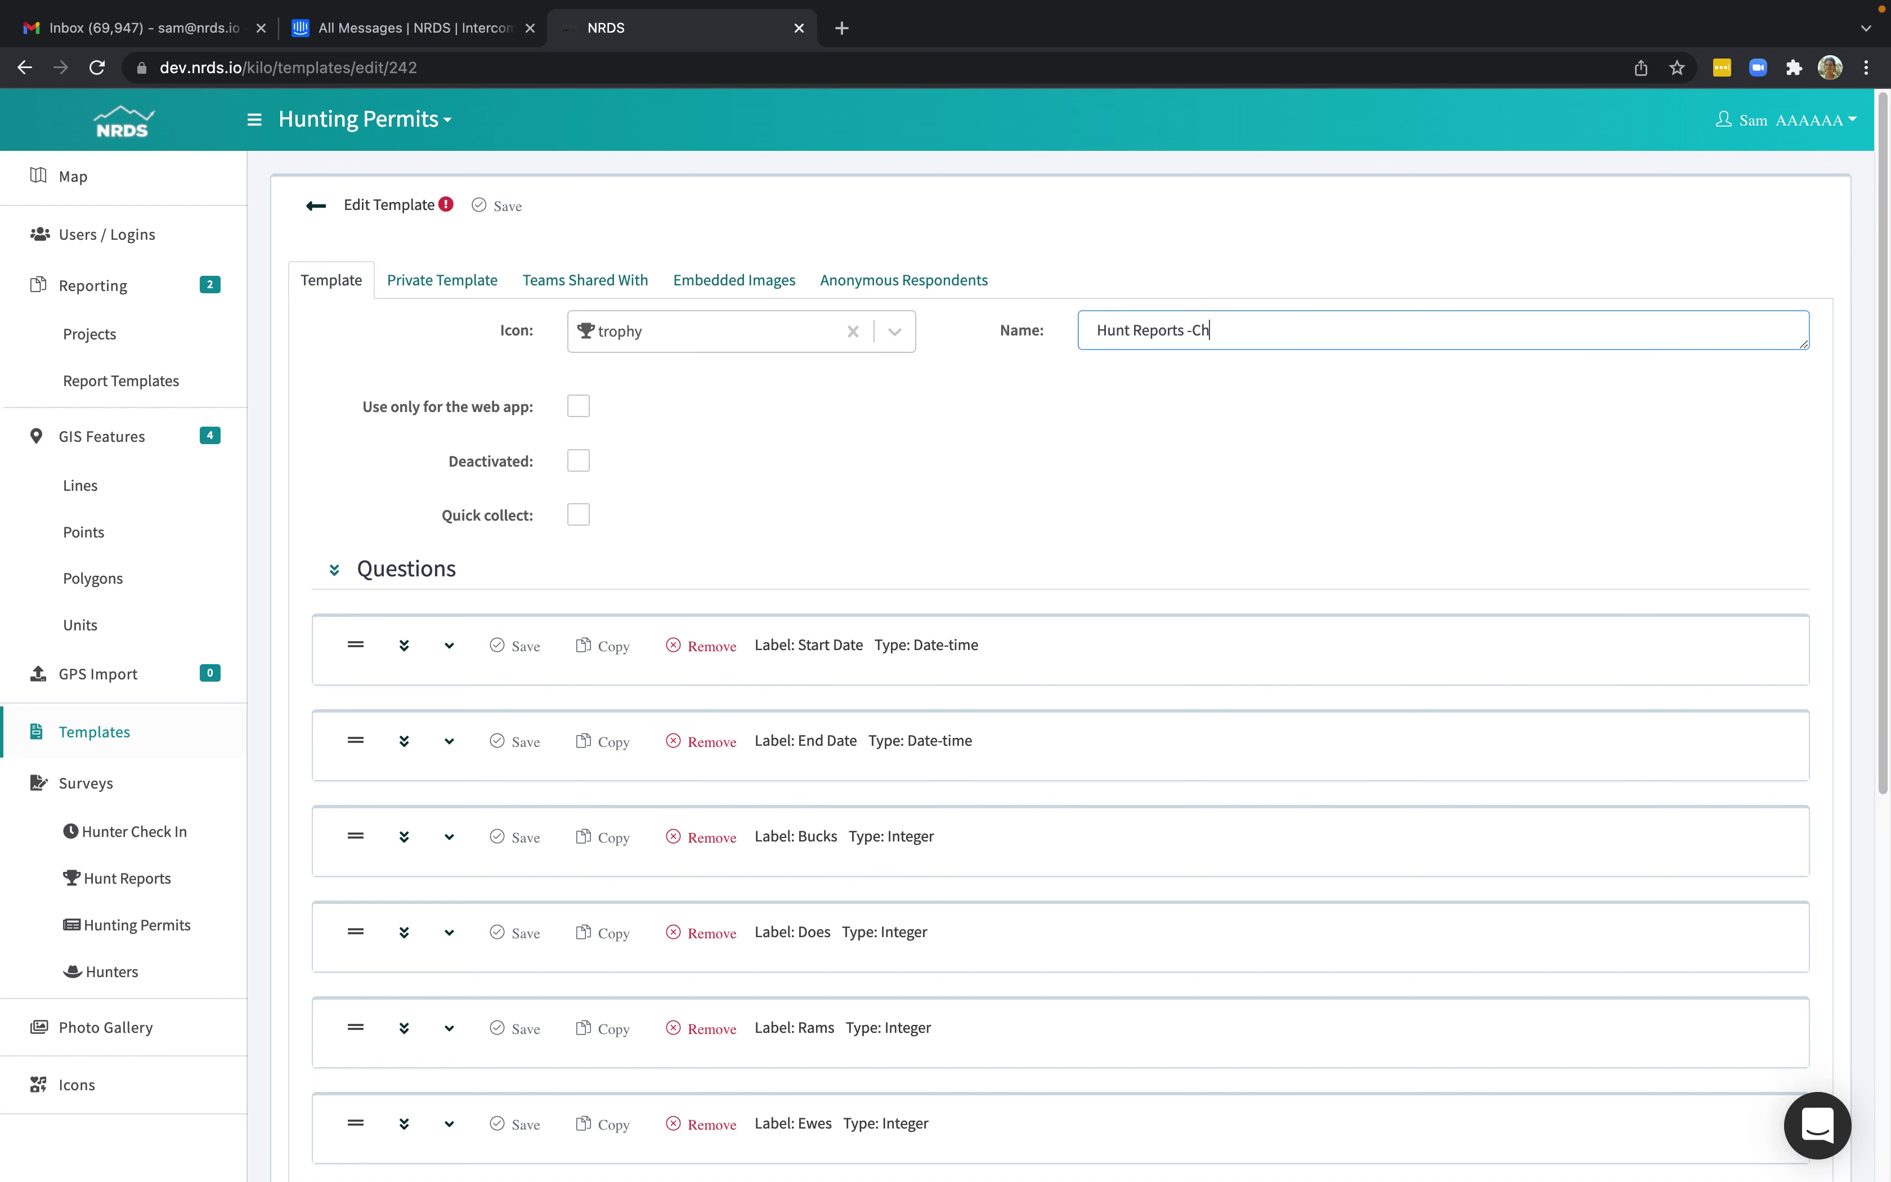
type("eck Out")
left_click(502, 207)
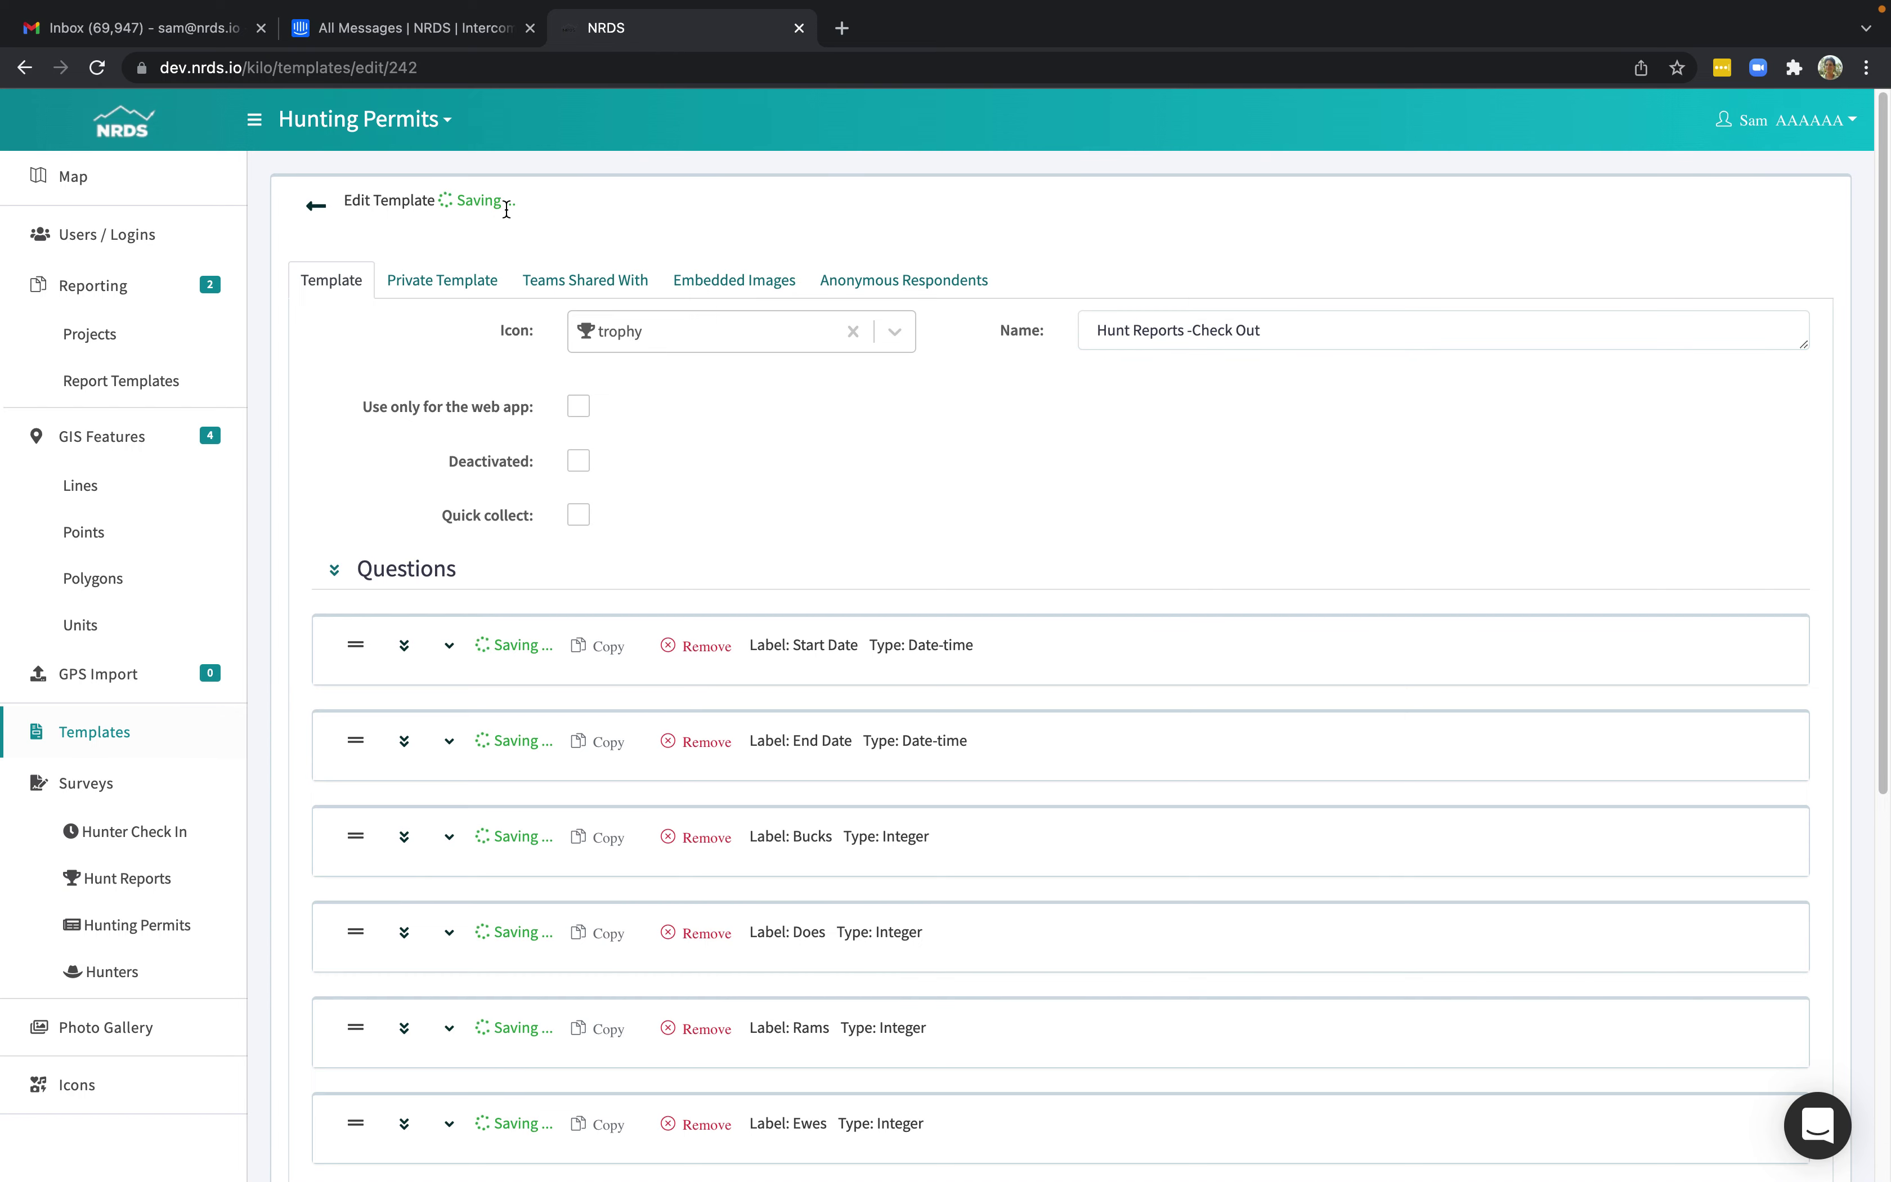
left_click(312, 207)
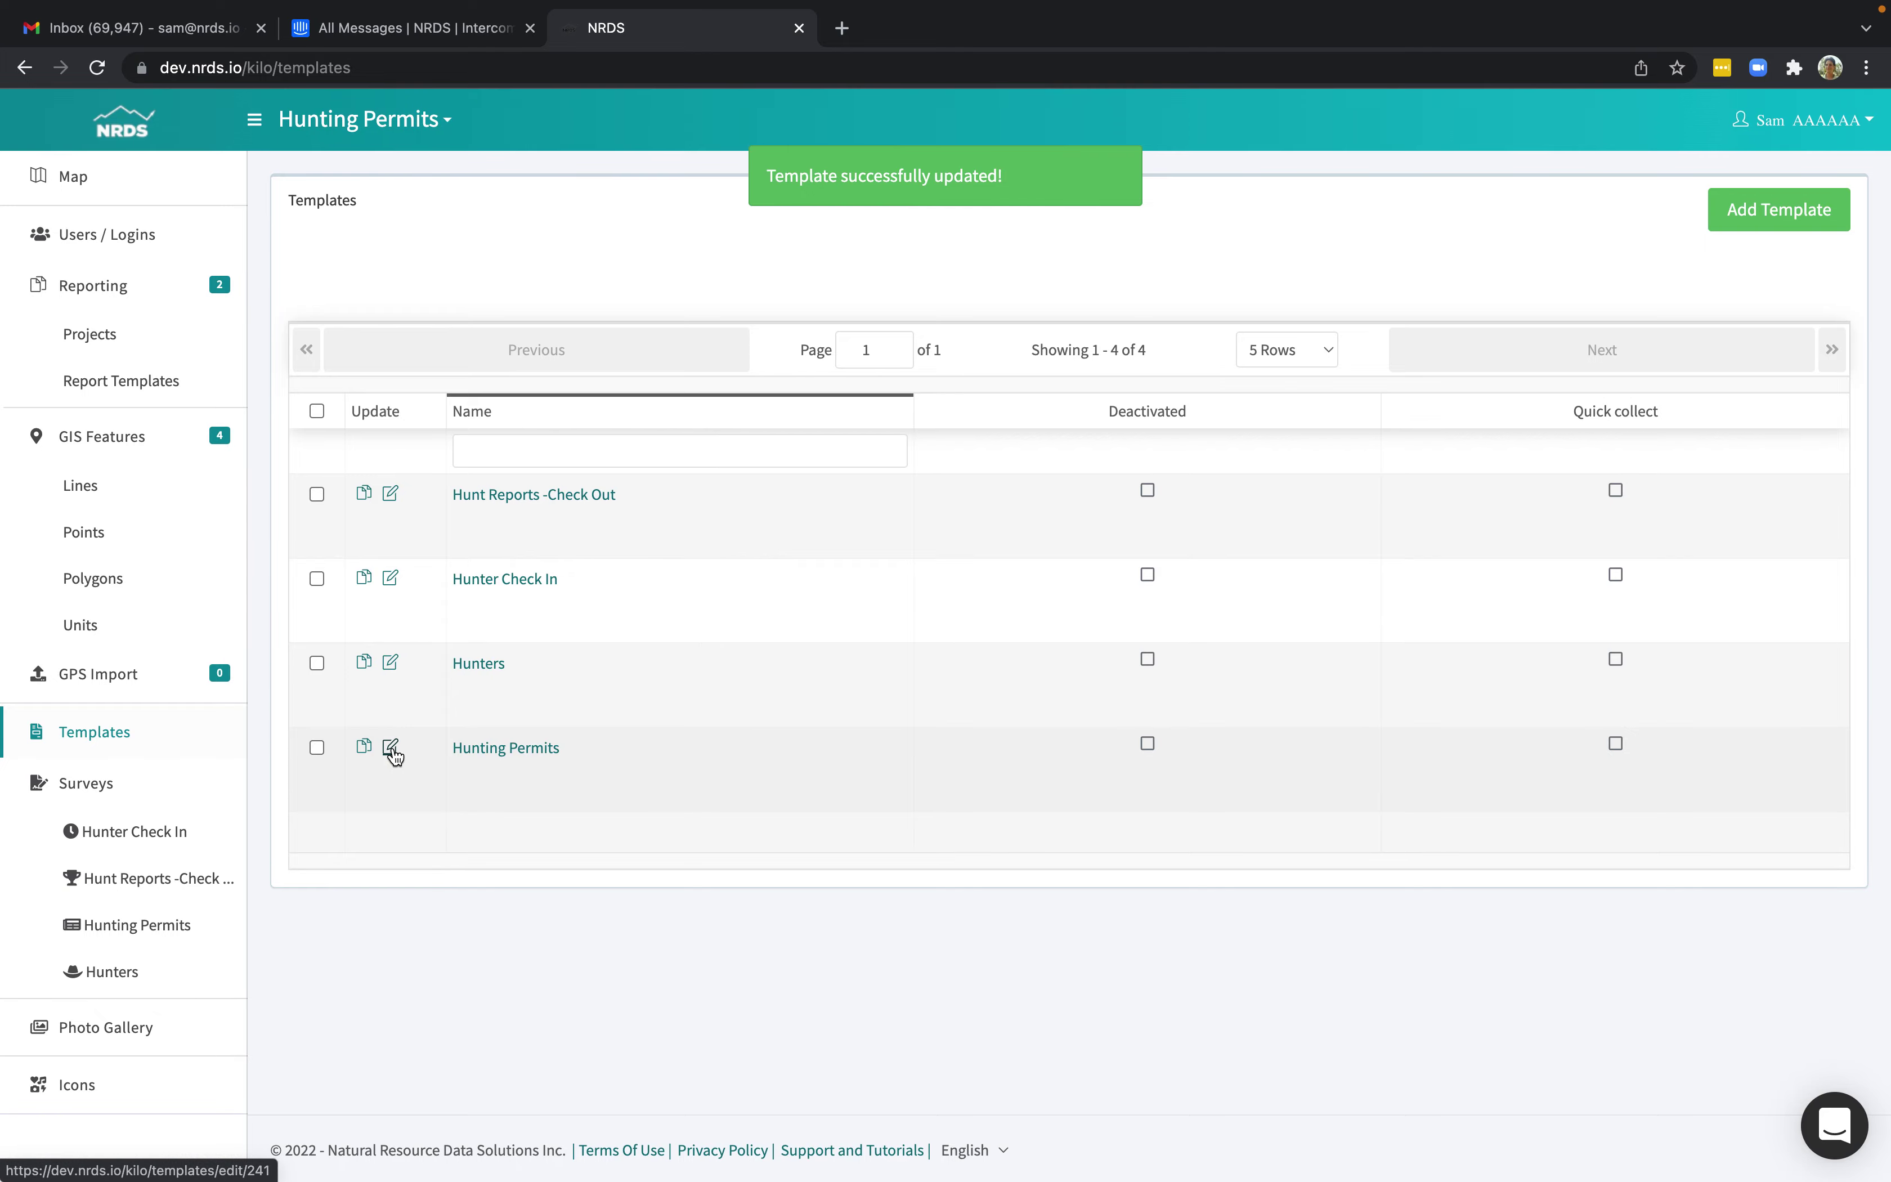
Add a new question labelled 'Check in' to the Hunting Permits template.
left_click(392, 749)
scroll(581, 735, "down", 3)
scroll(580, 733, "down", 5)
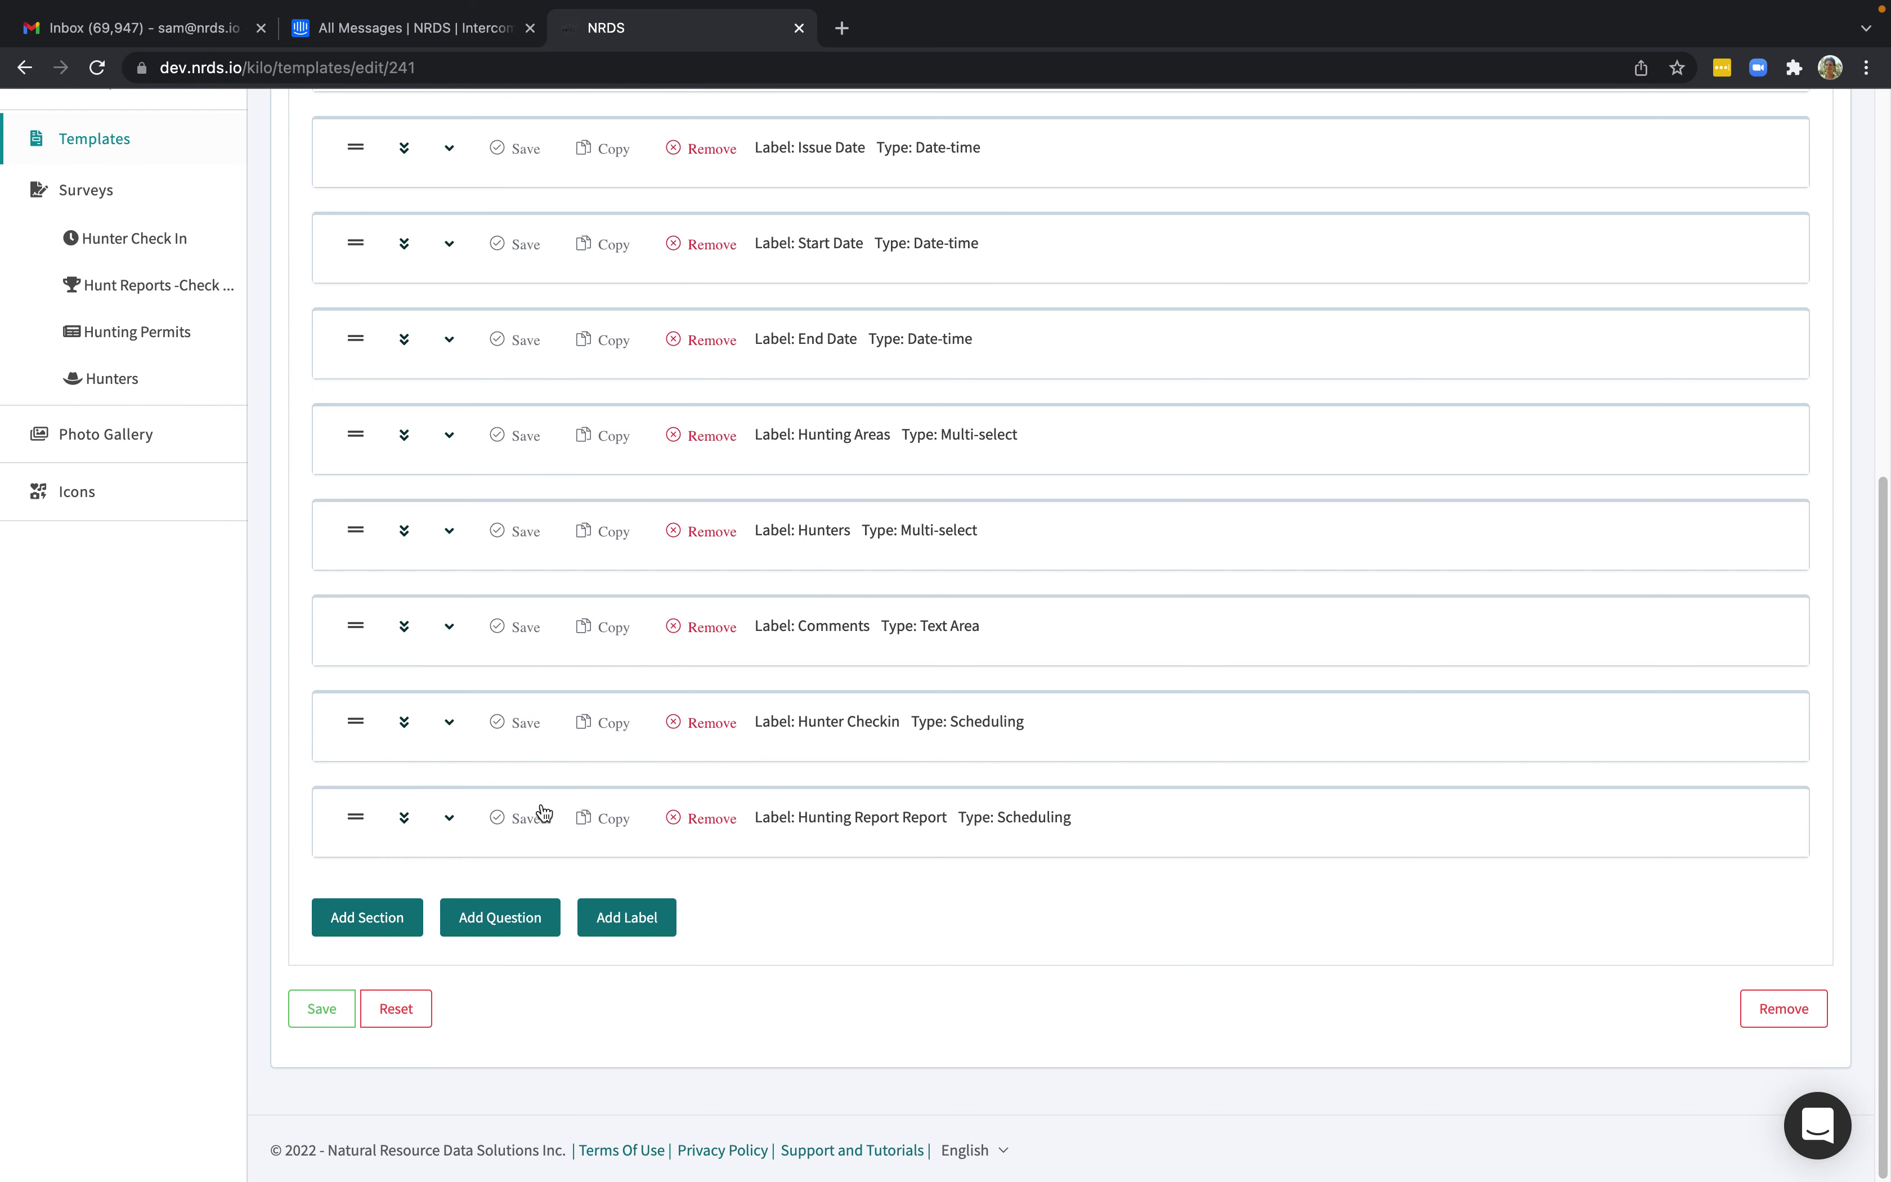
left_click(476, 918)
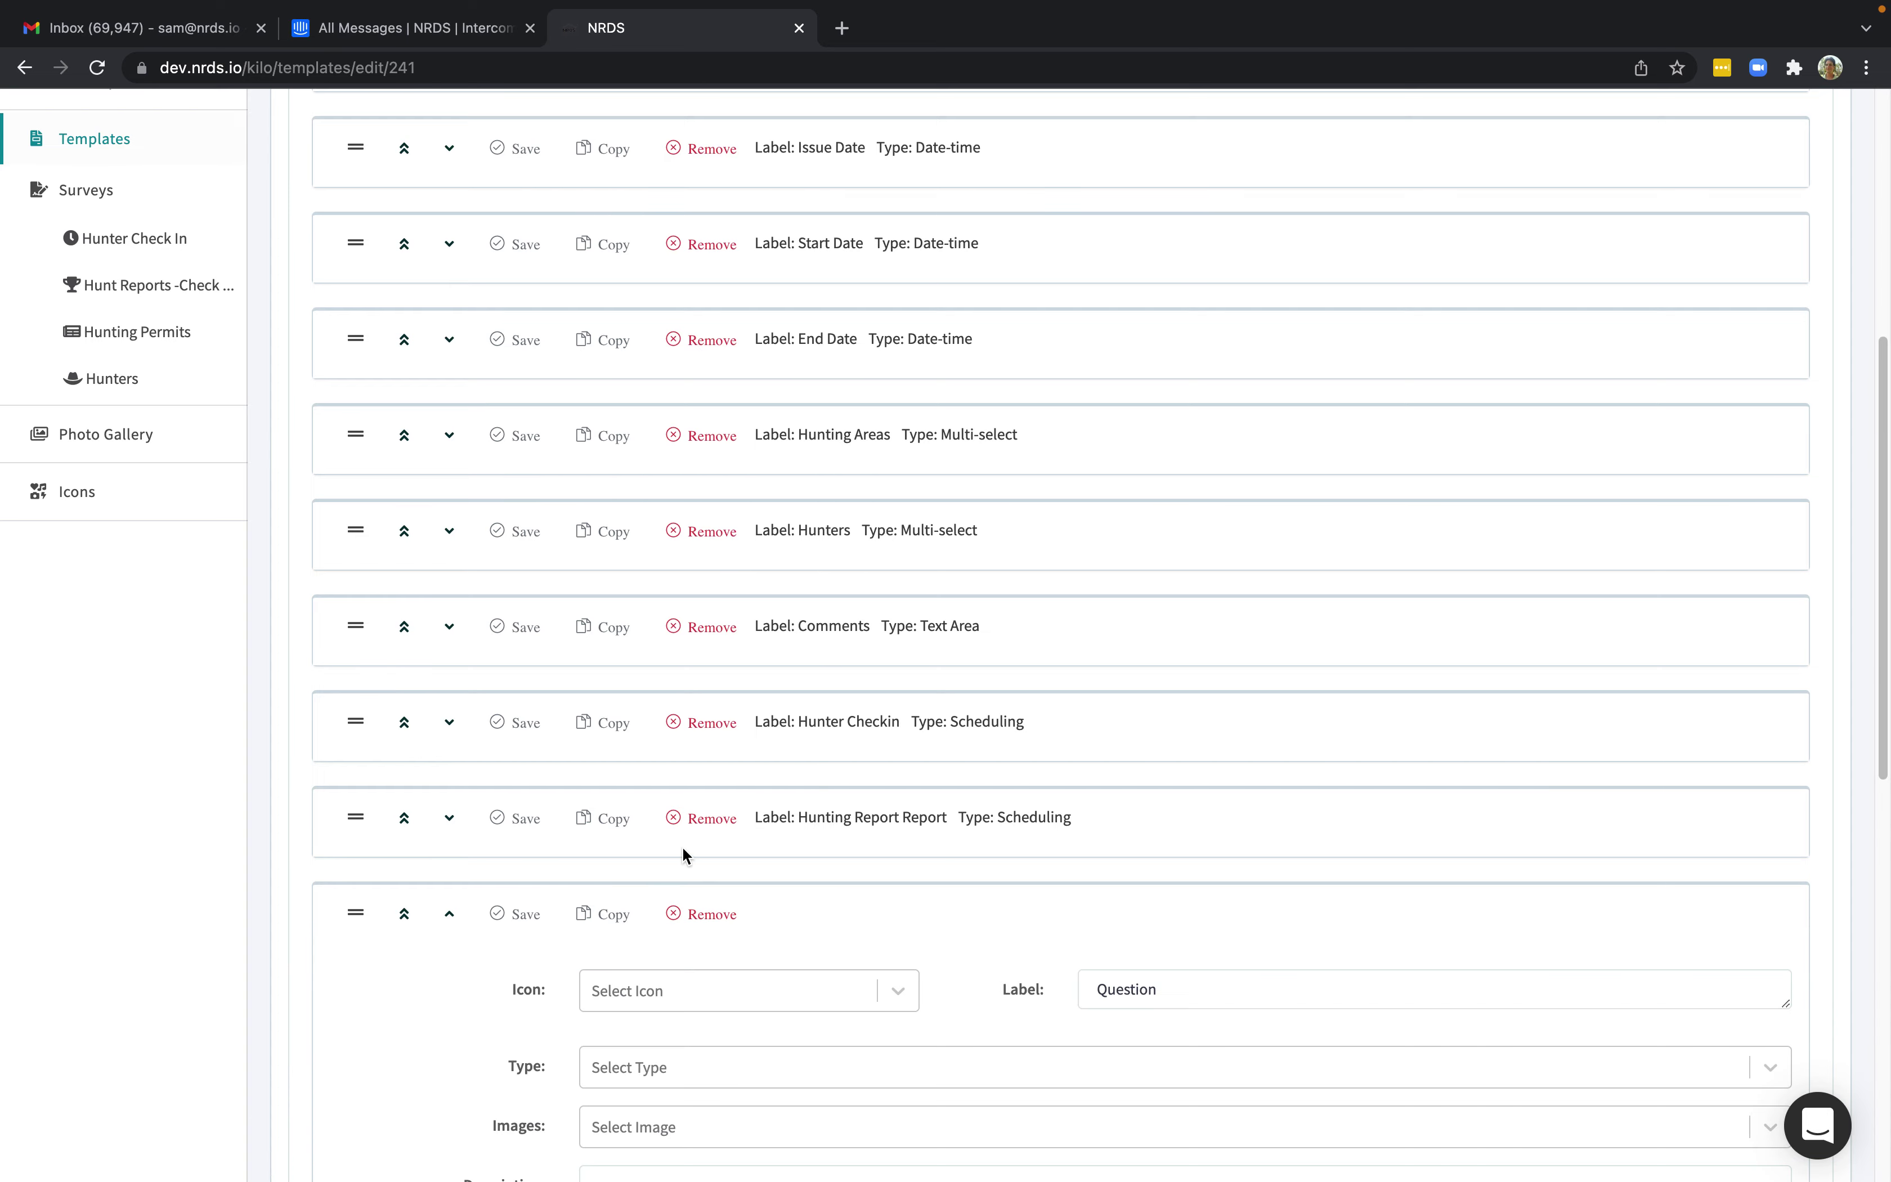
scroll(751, 782, "down", 10)
scroll(996, 604, "up", 5)
left_click_drag(1163, 486, 1075, 490)
type("Check in")
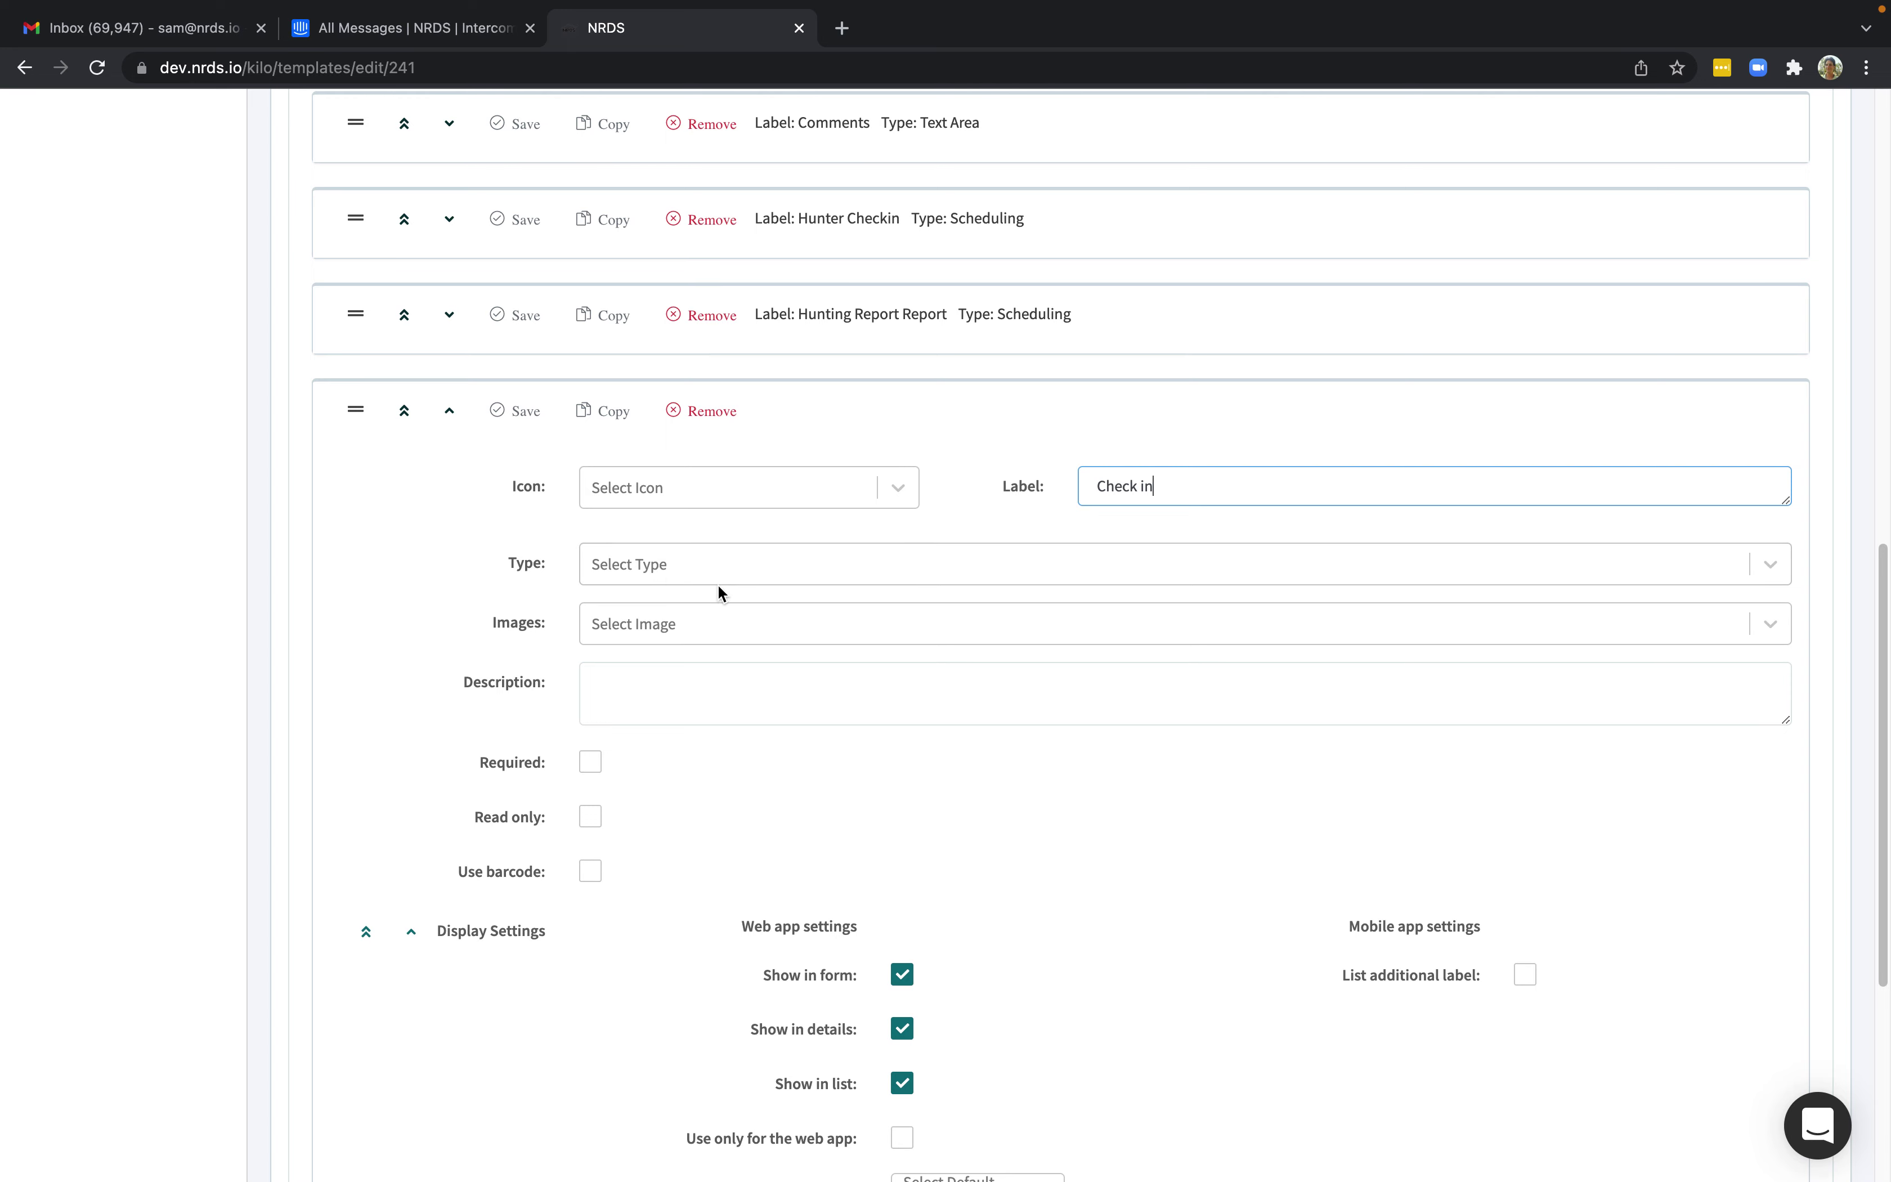
Make 'Check in' a Scheduling question for anonymous respondents using Hunter Check In, and save.
left_click(709, 572)
scroll(736, 737, "down", 3)
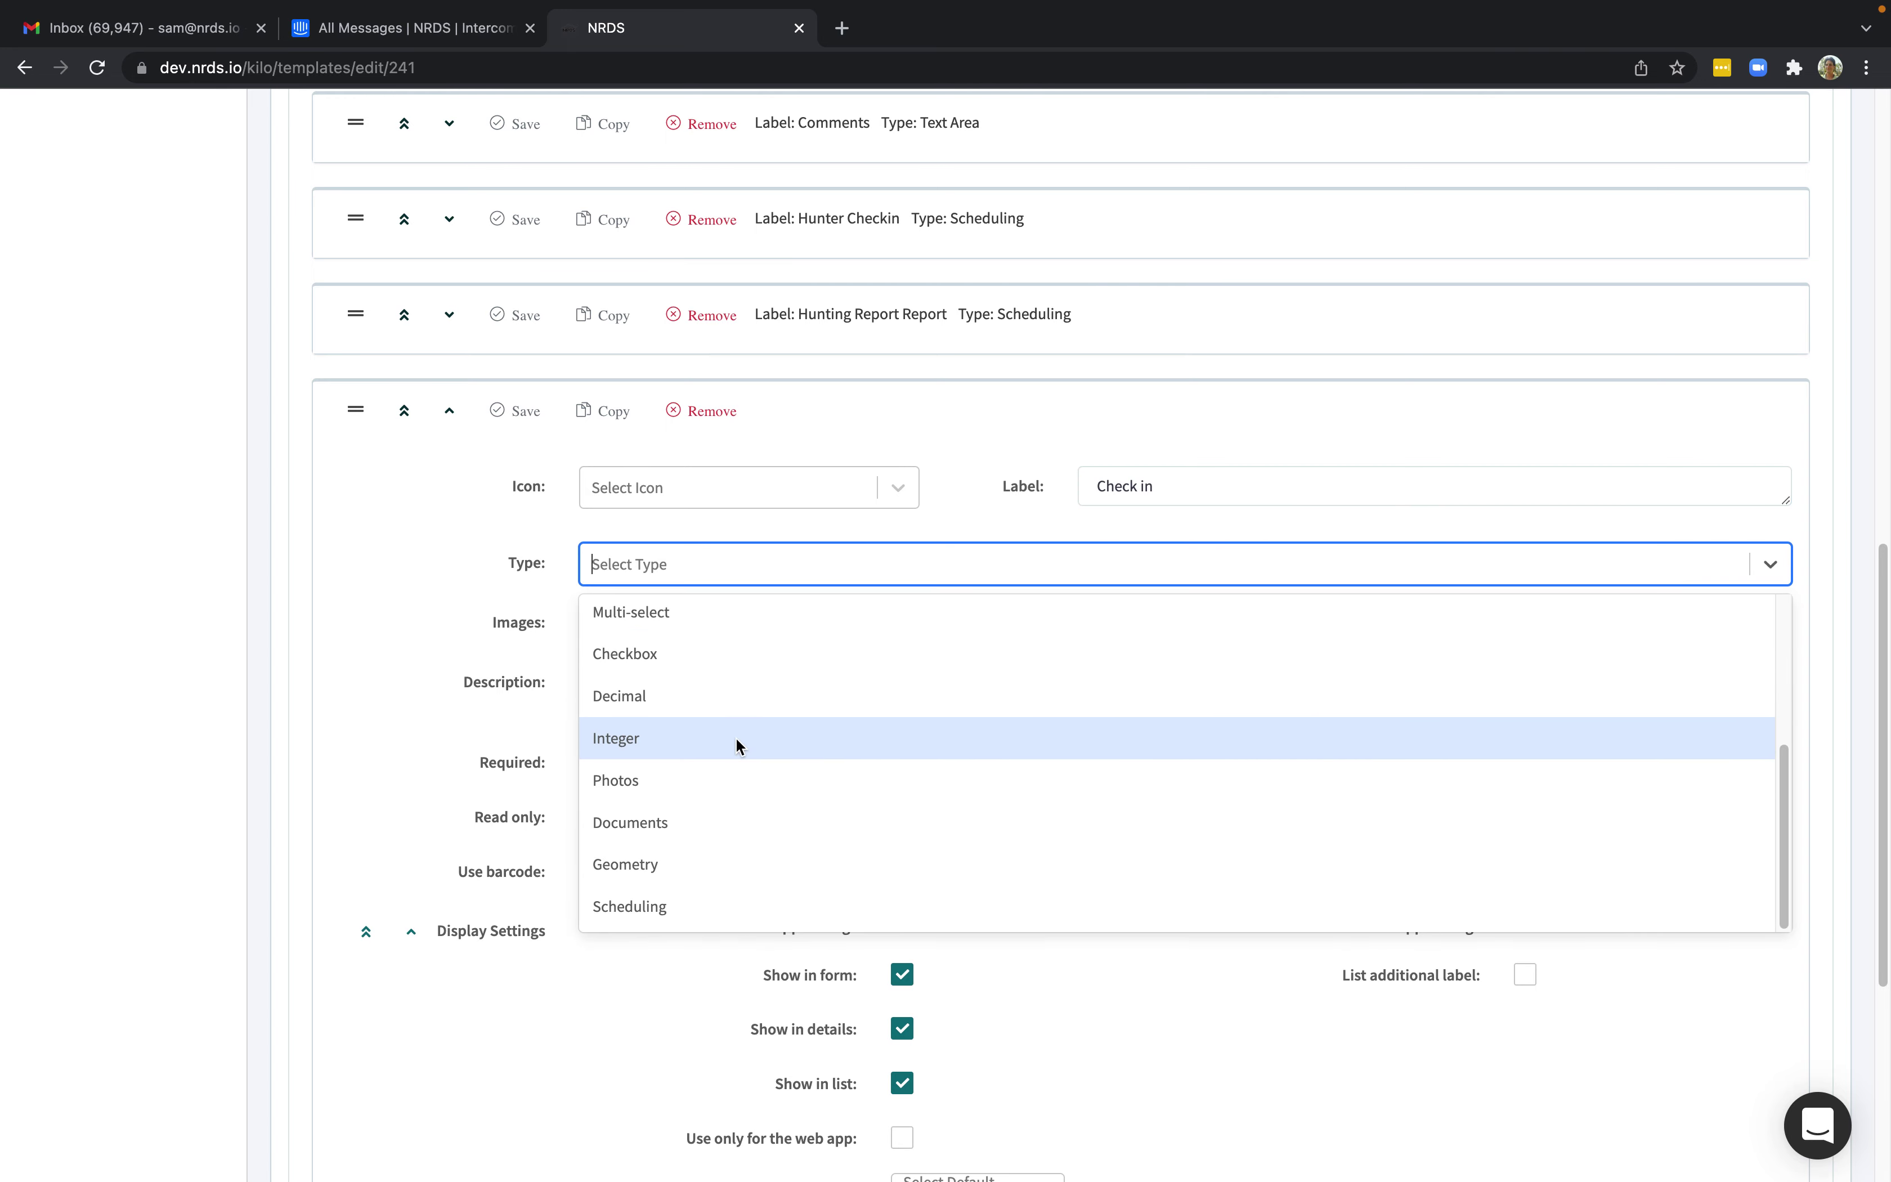
left_click(666, 913)
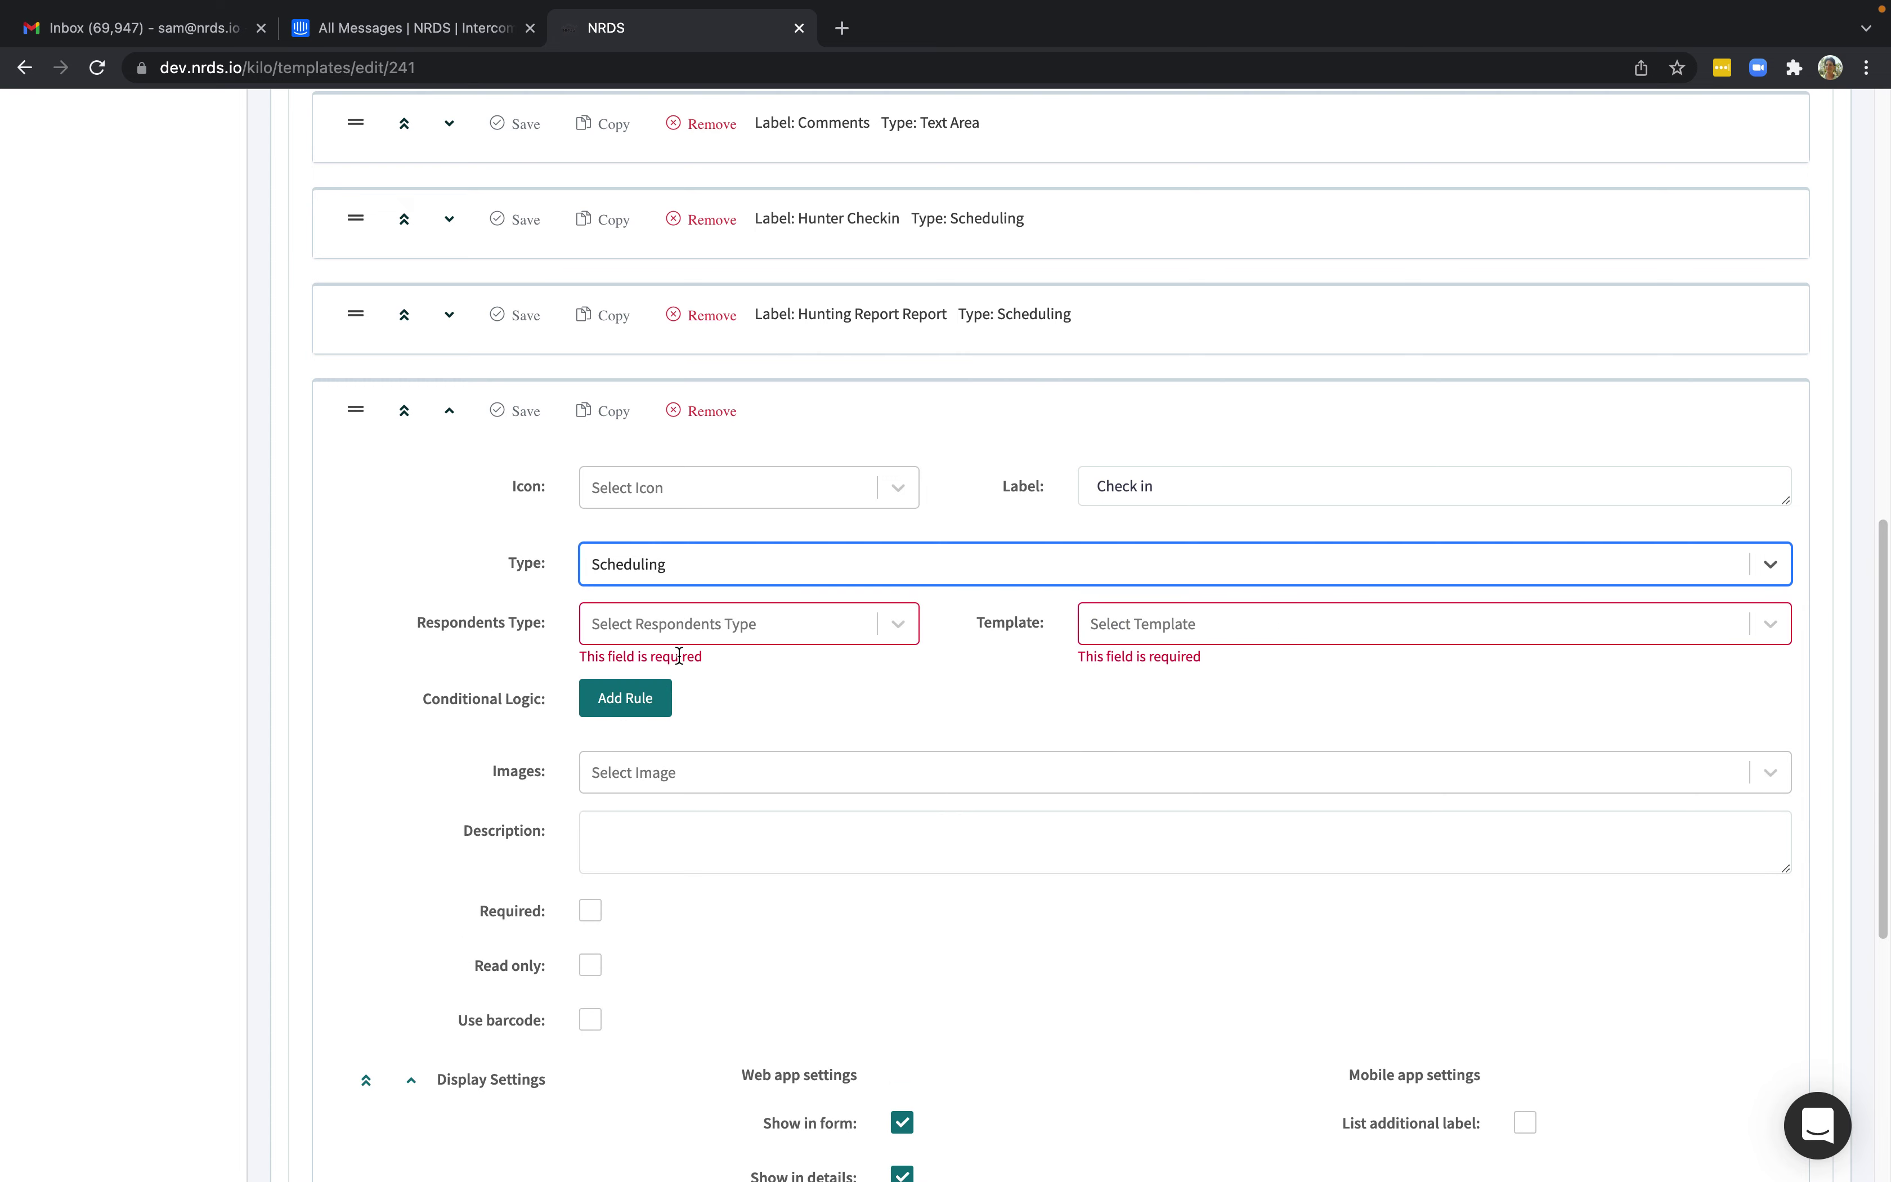
left_click(899, 626)
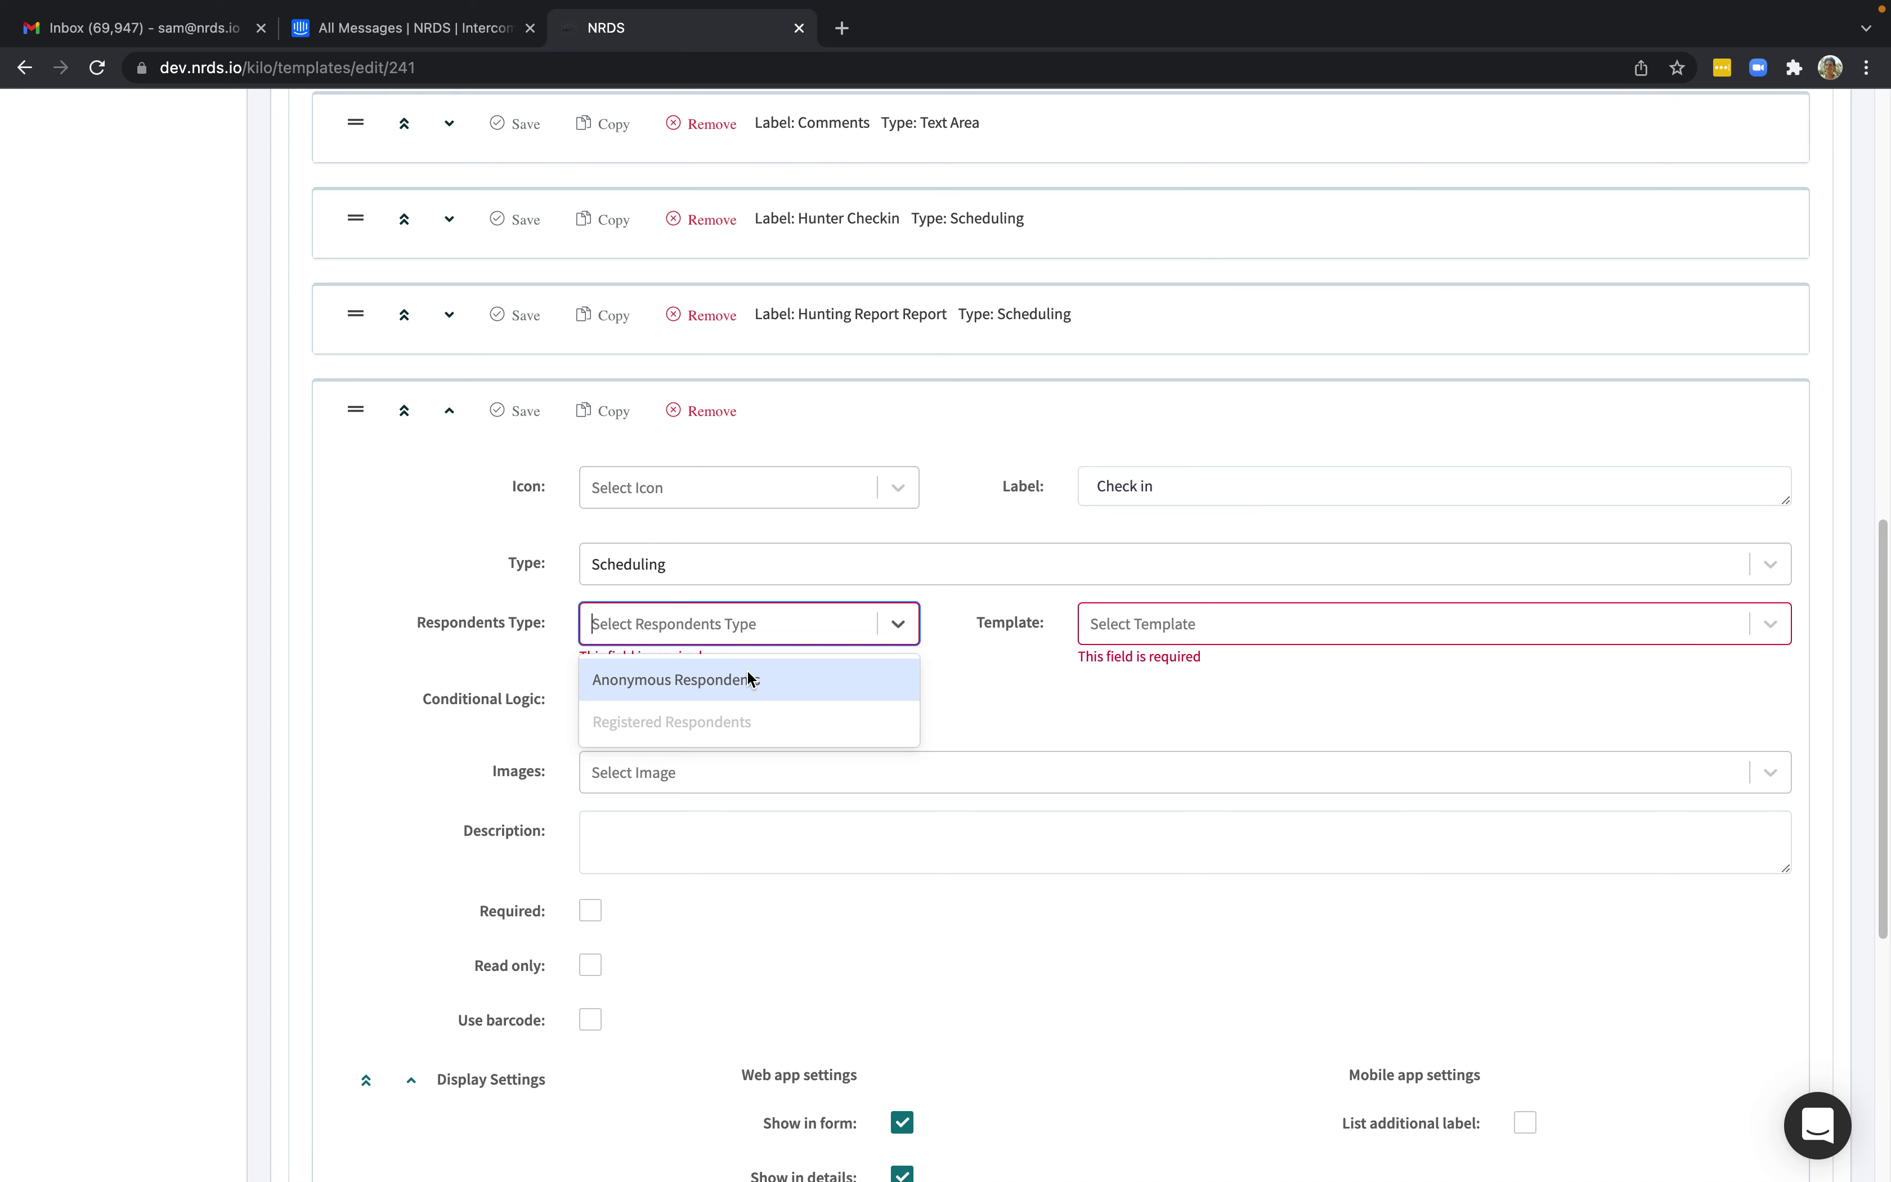
left_click(748, 672)
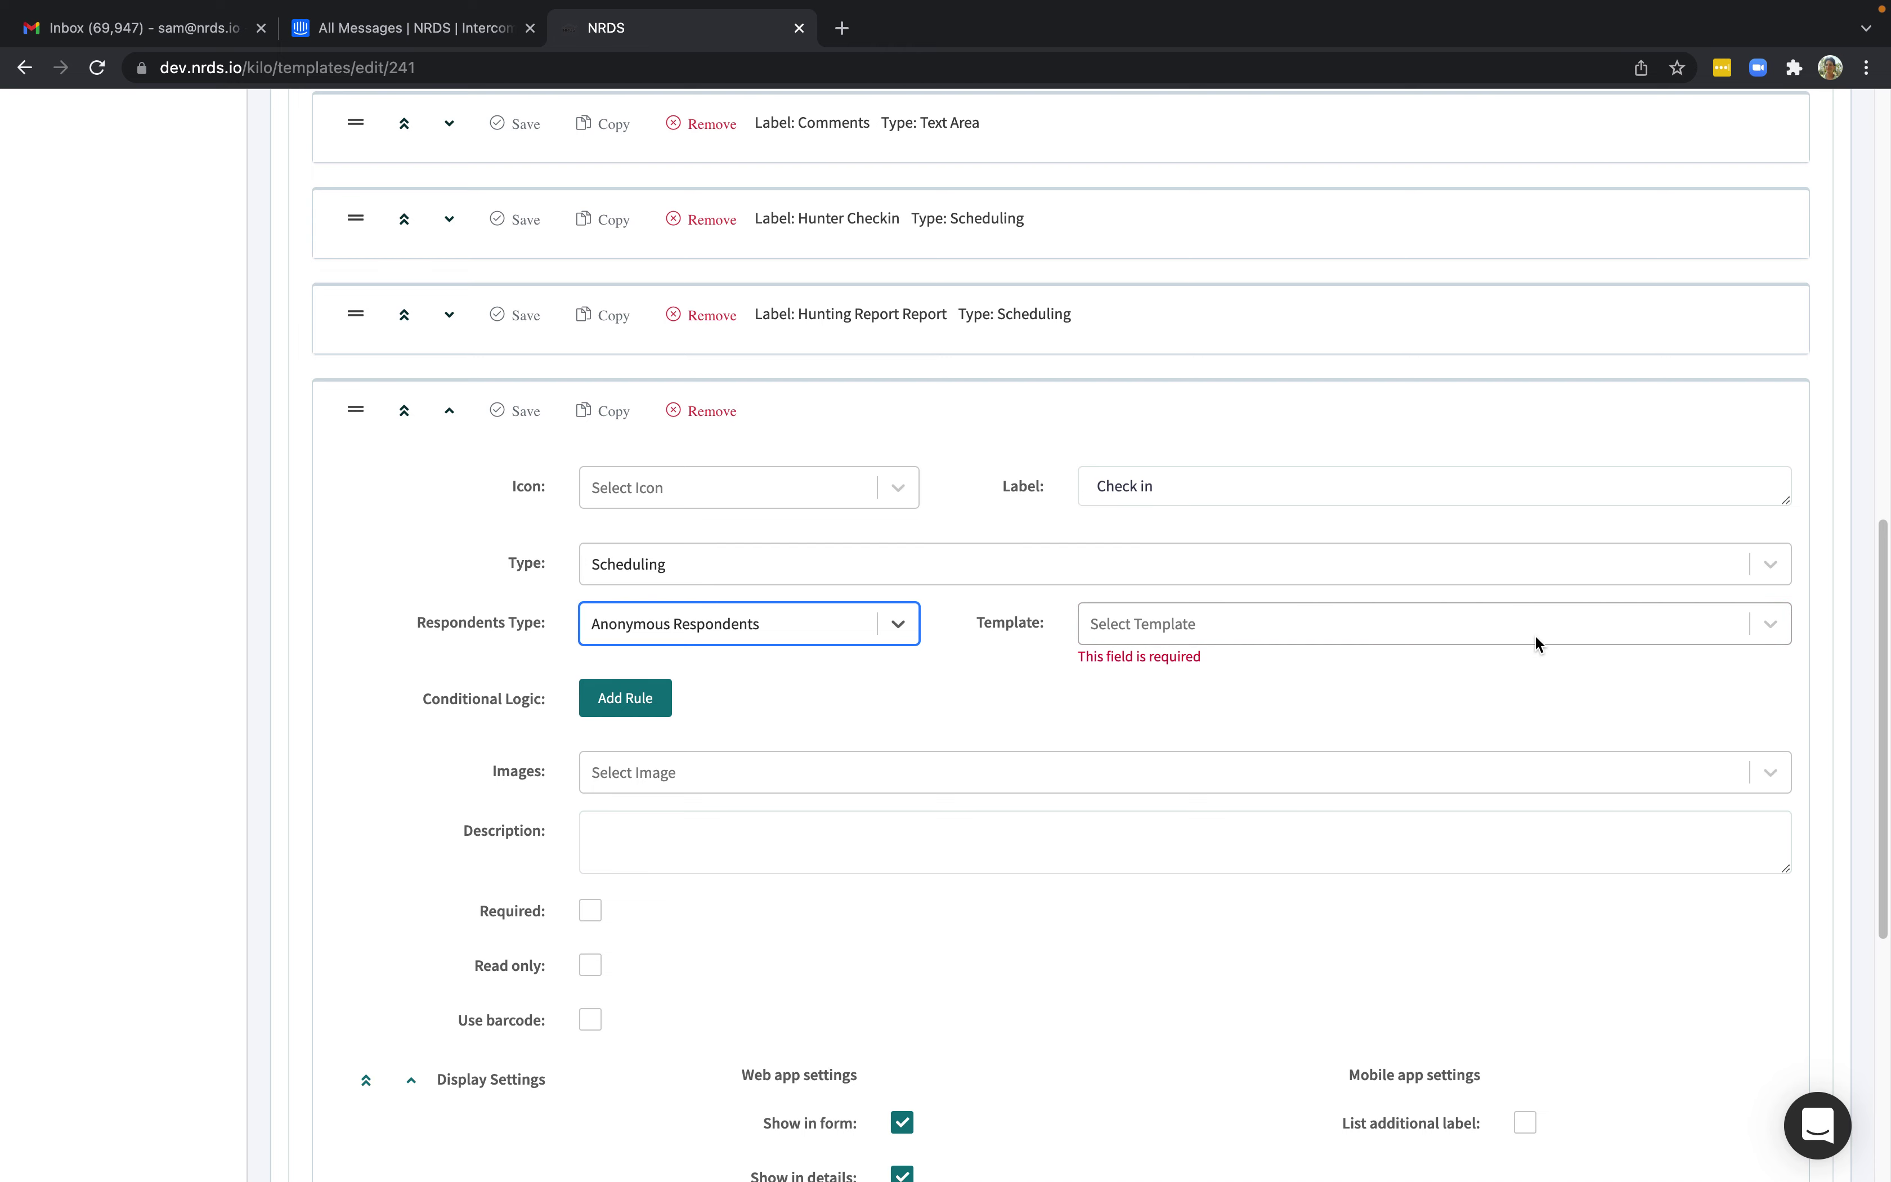
left_click(1770, 625)
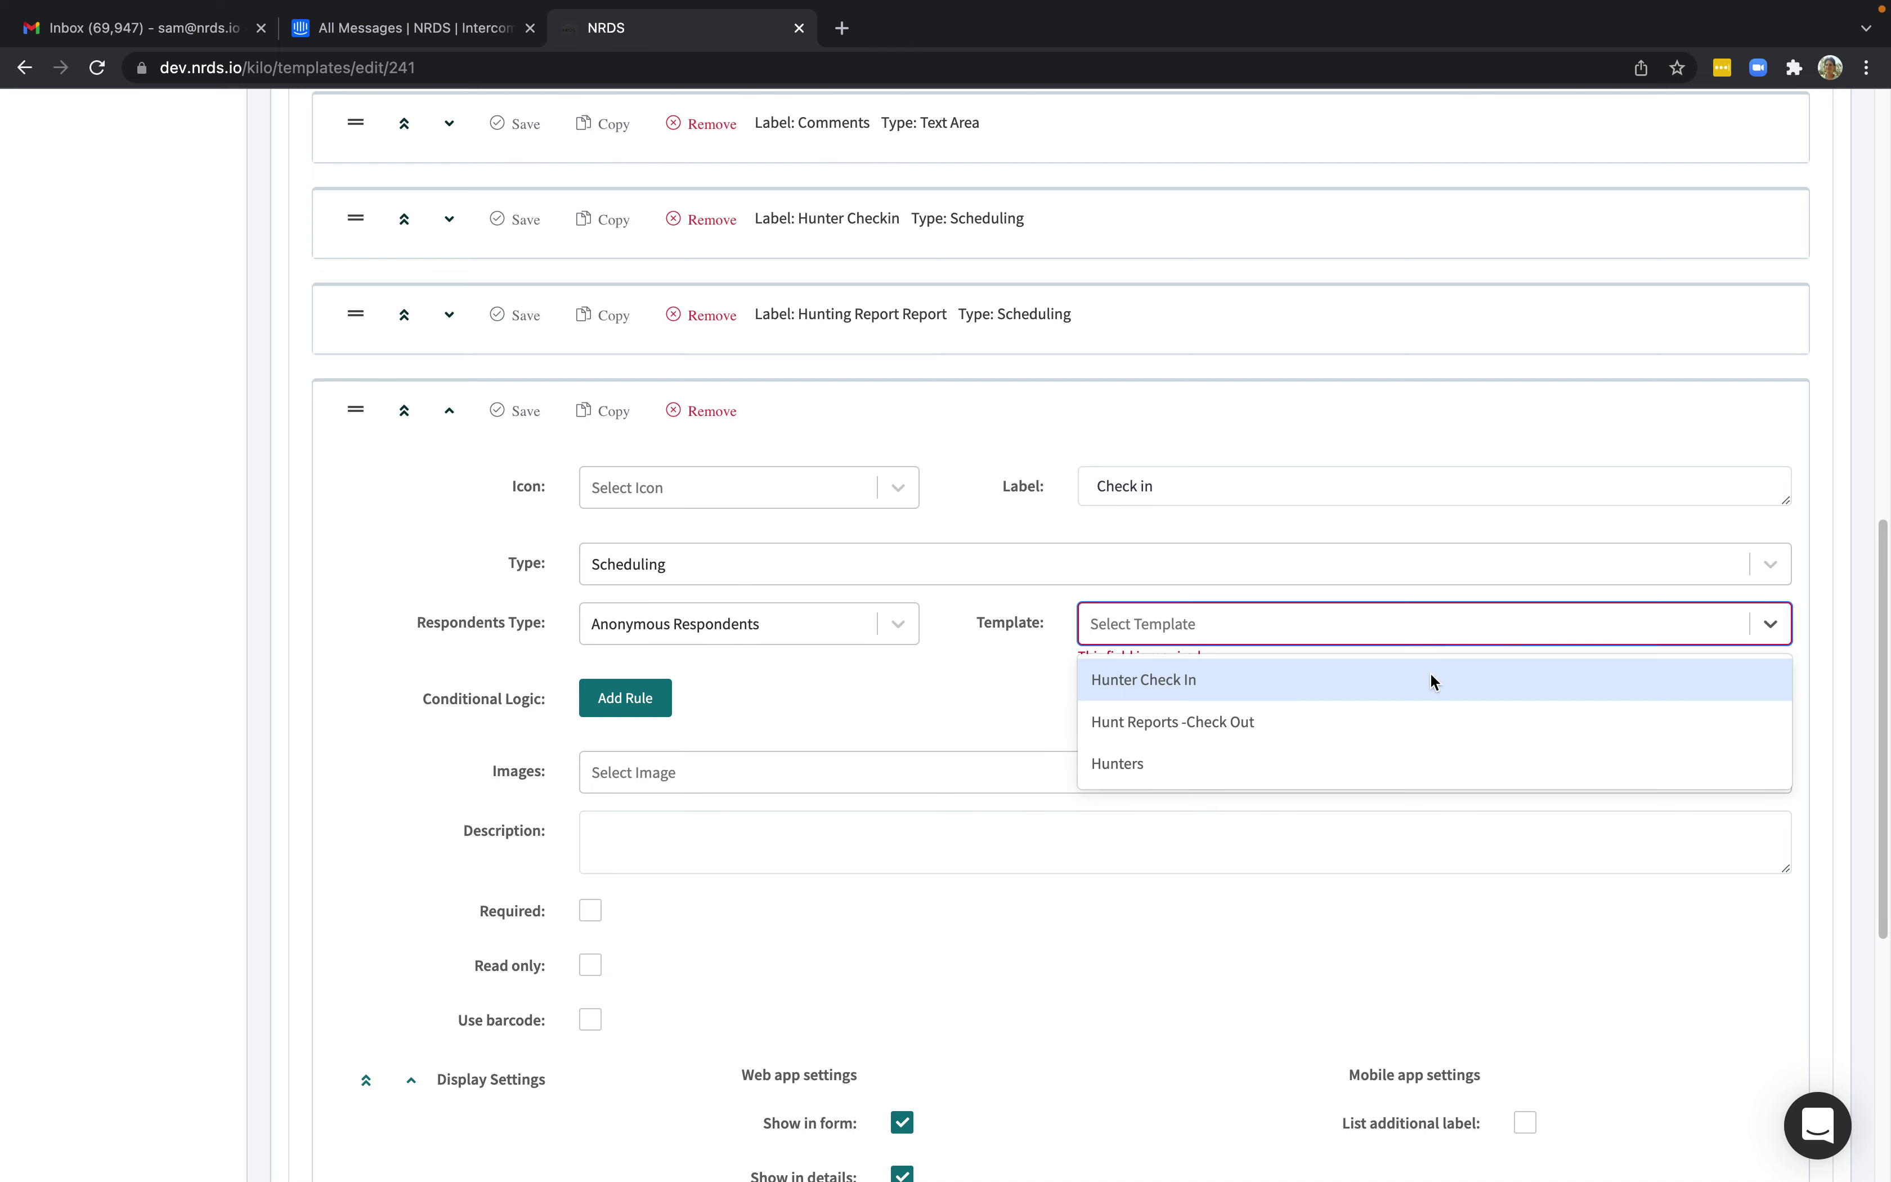
left_click(1167, 682)
left_click(500, 412)
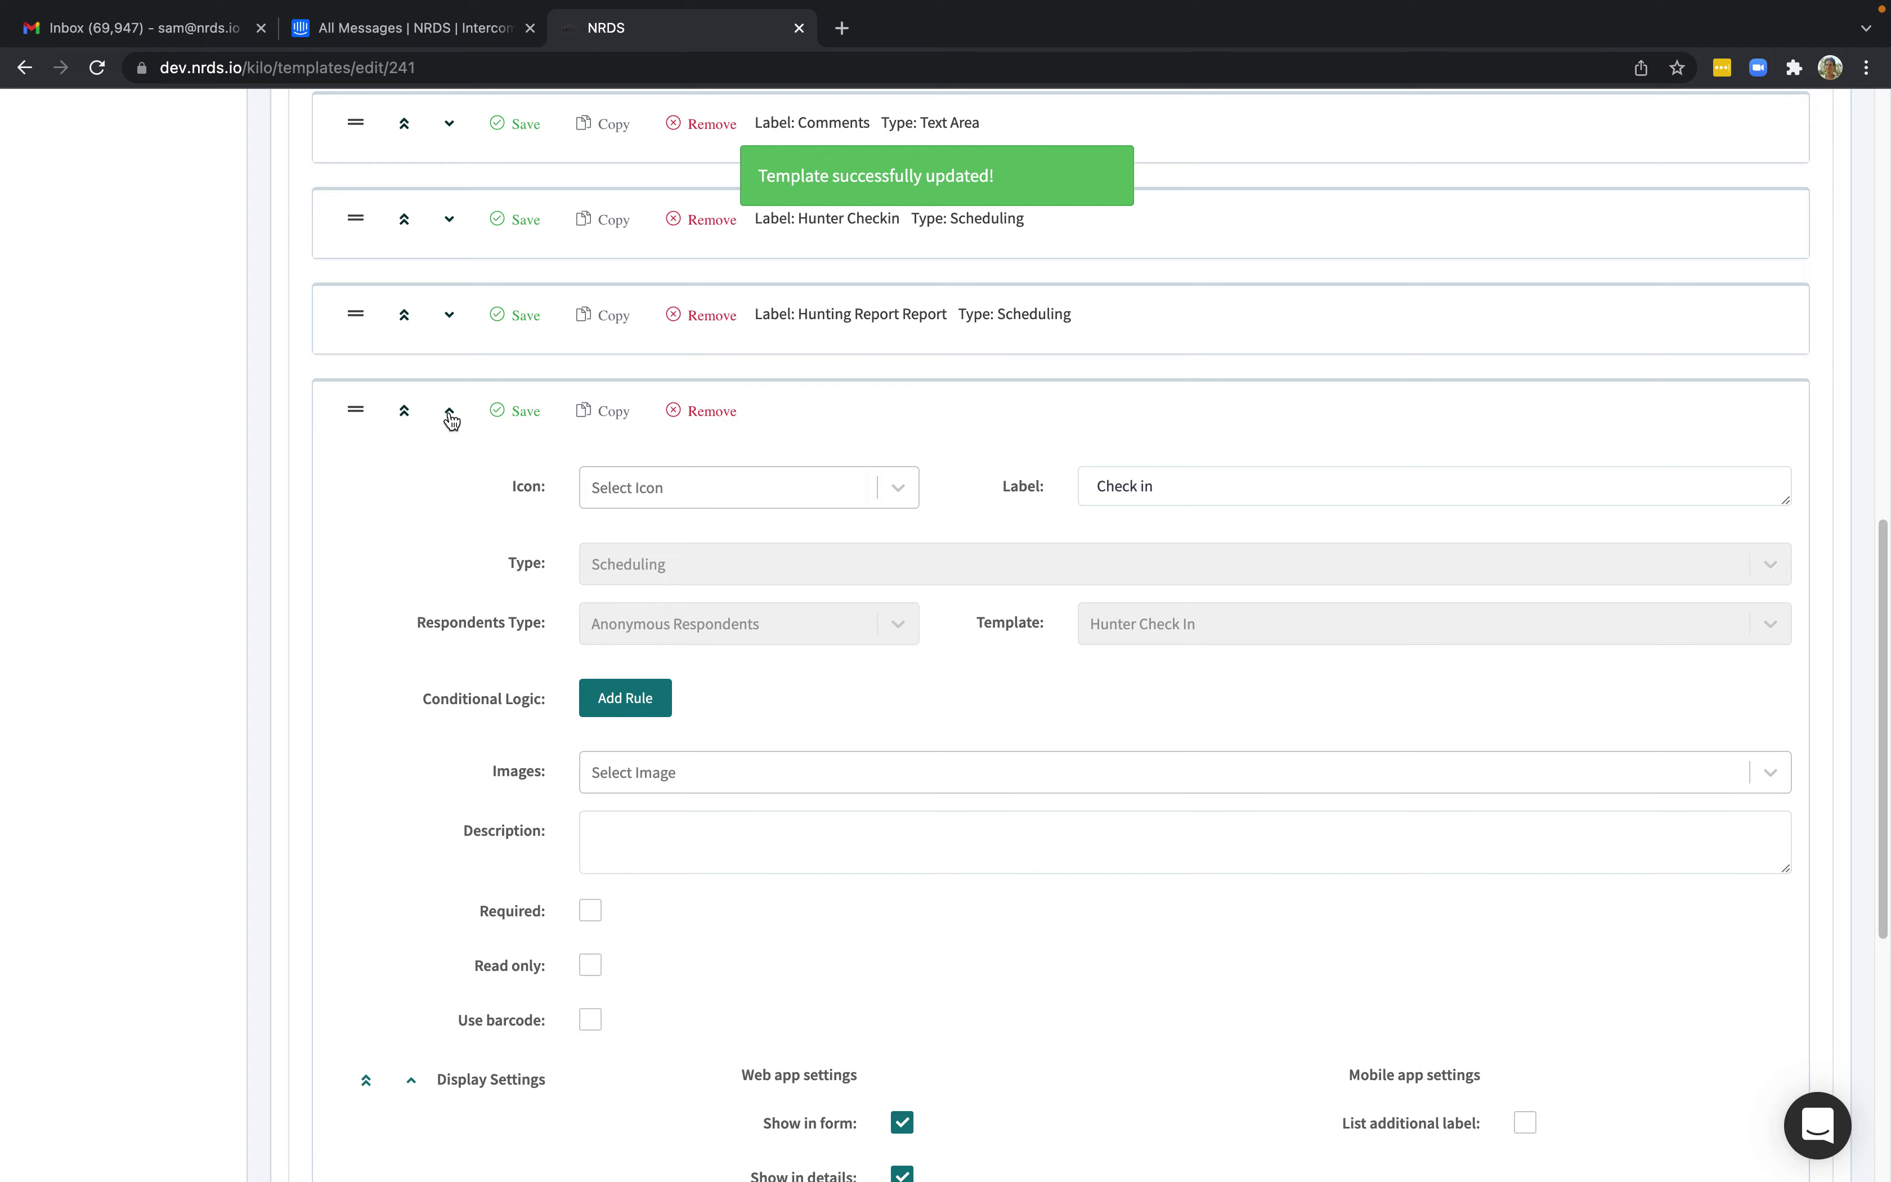
left_click(451, 415)
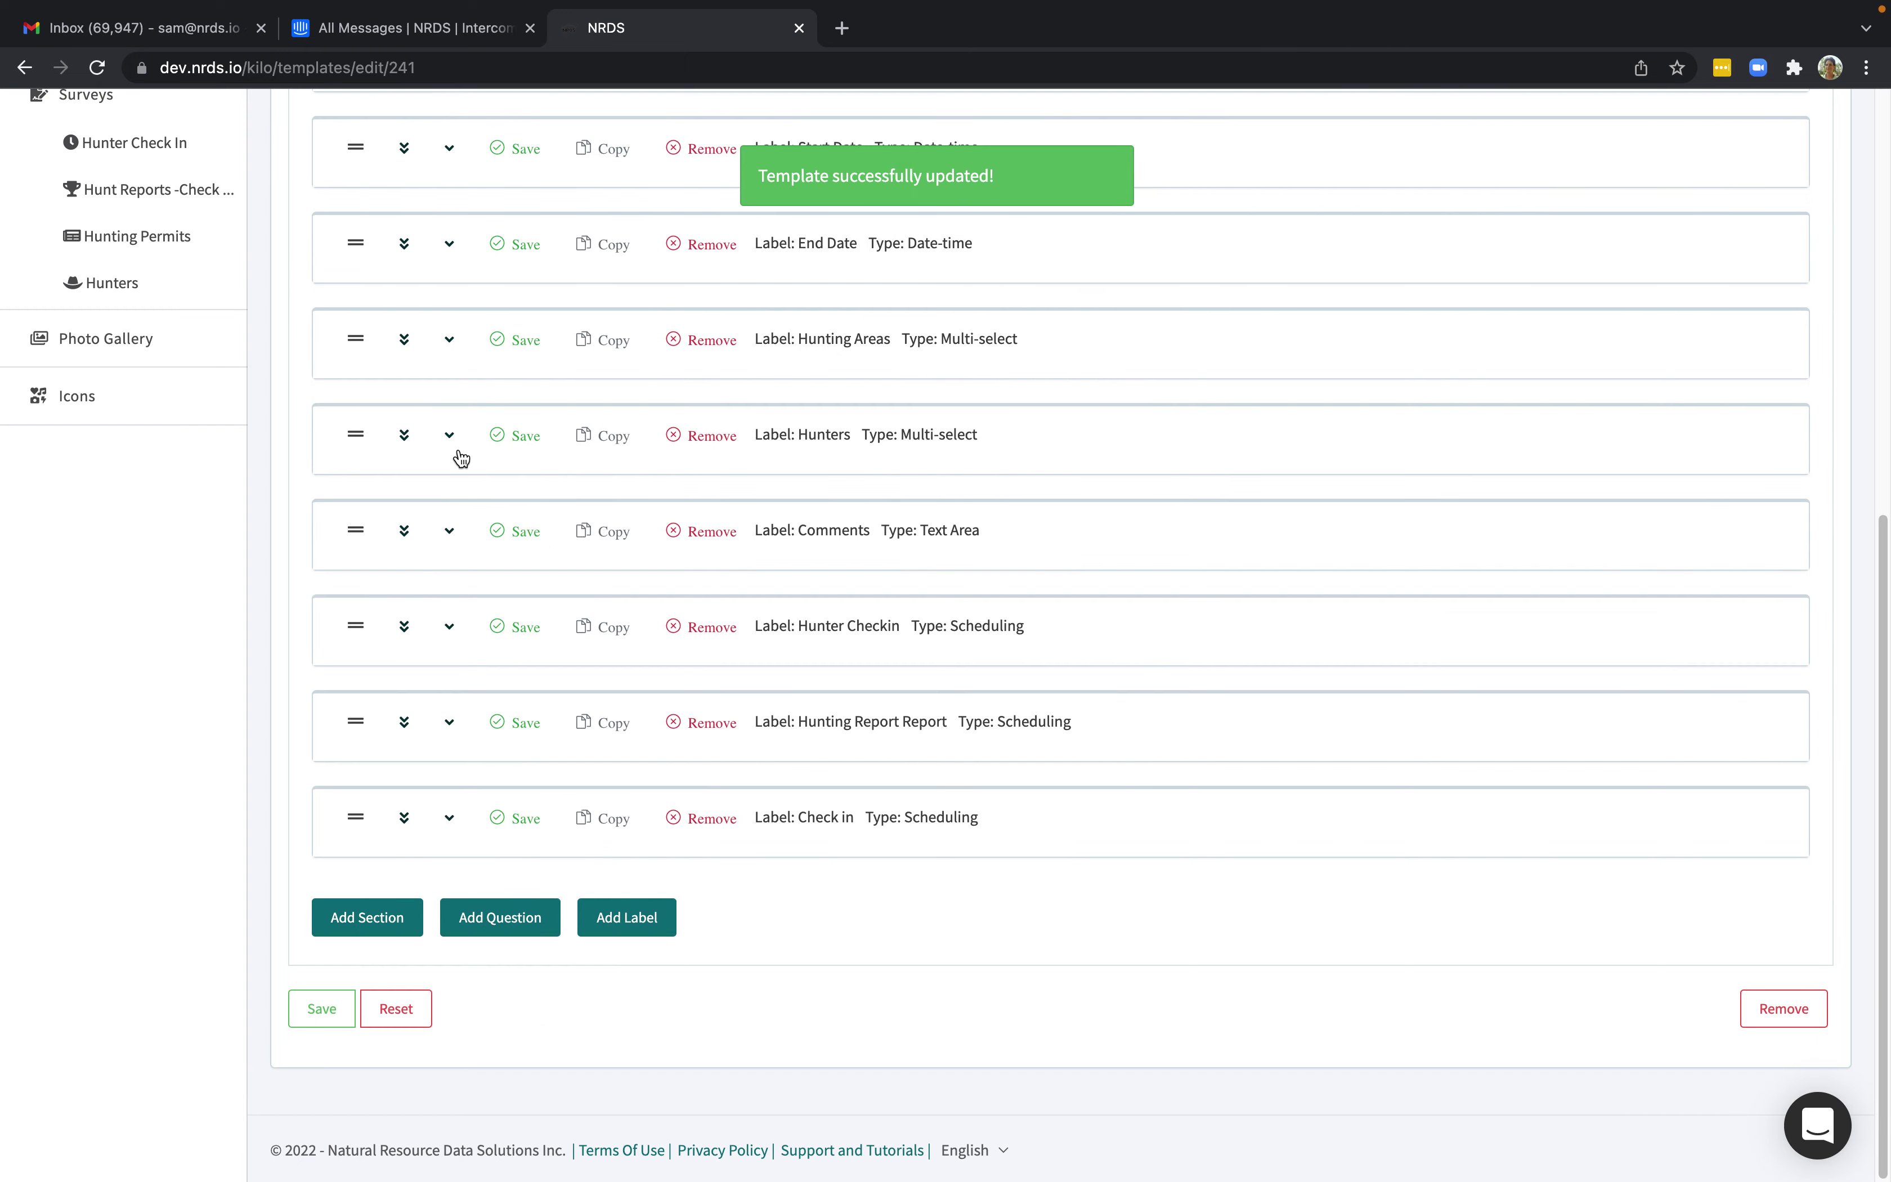
Add a 'Check out' Scheduling question for anonymous respondents linked to Hunt Reports -Check Out.
left_click(485, 921)
scroll(1013, 920, "down", 6)
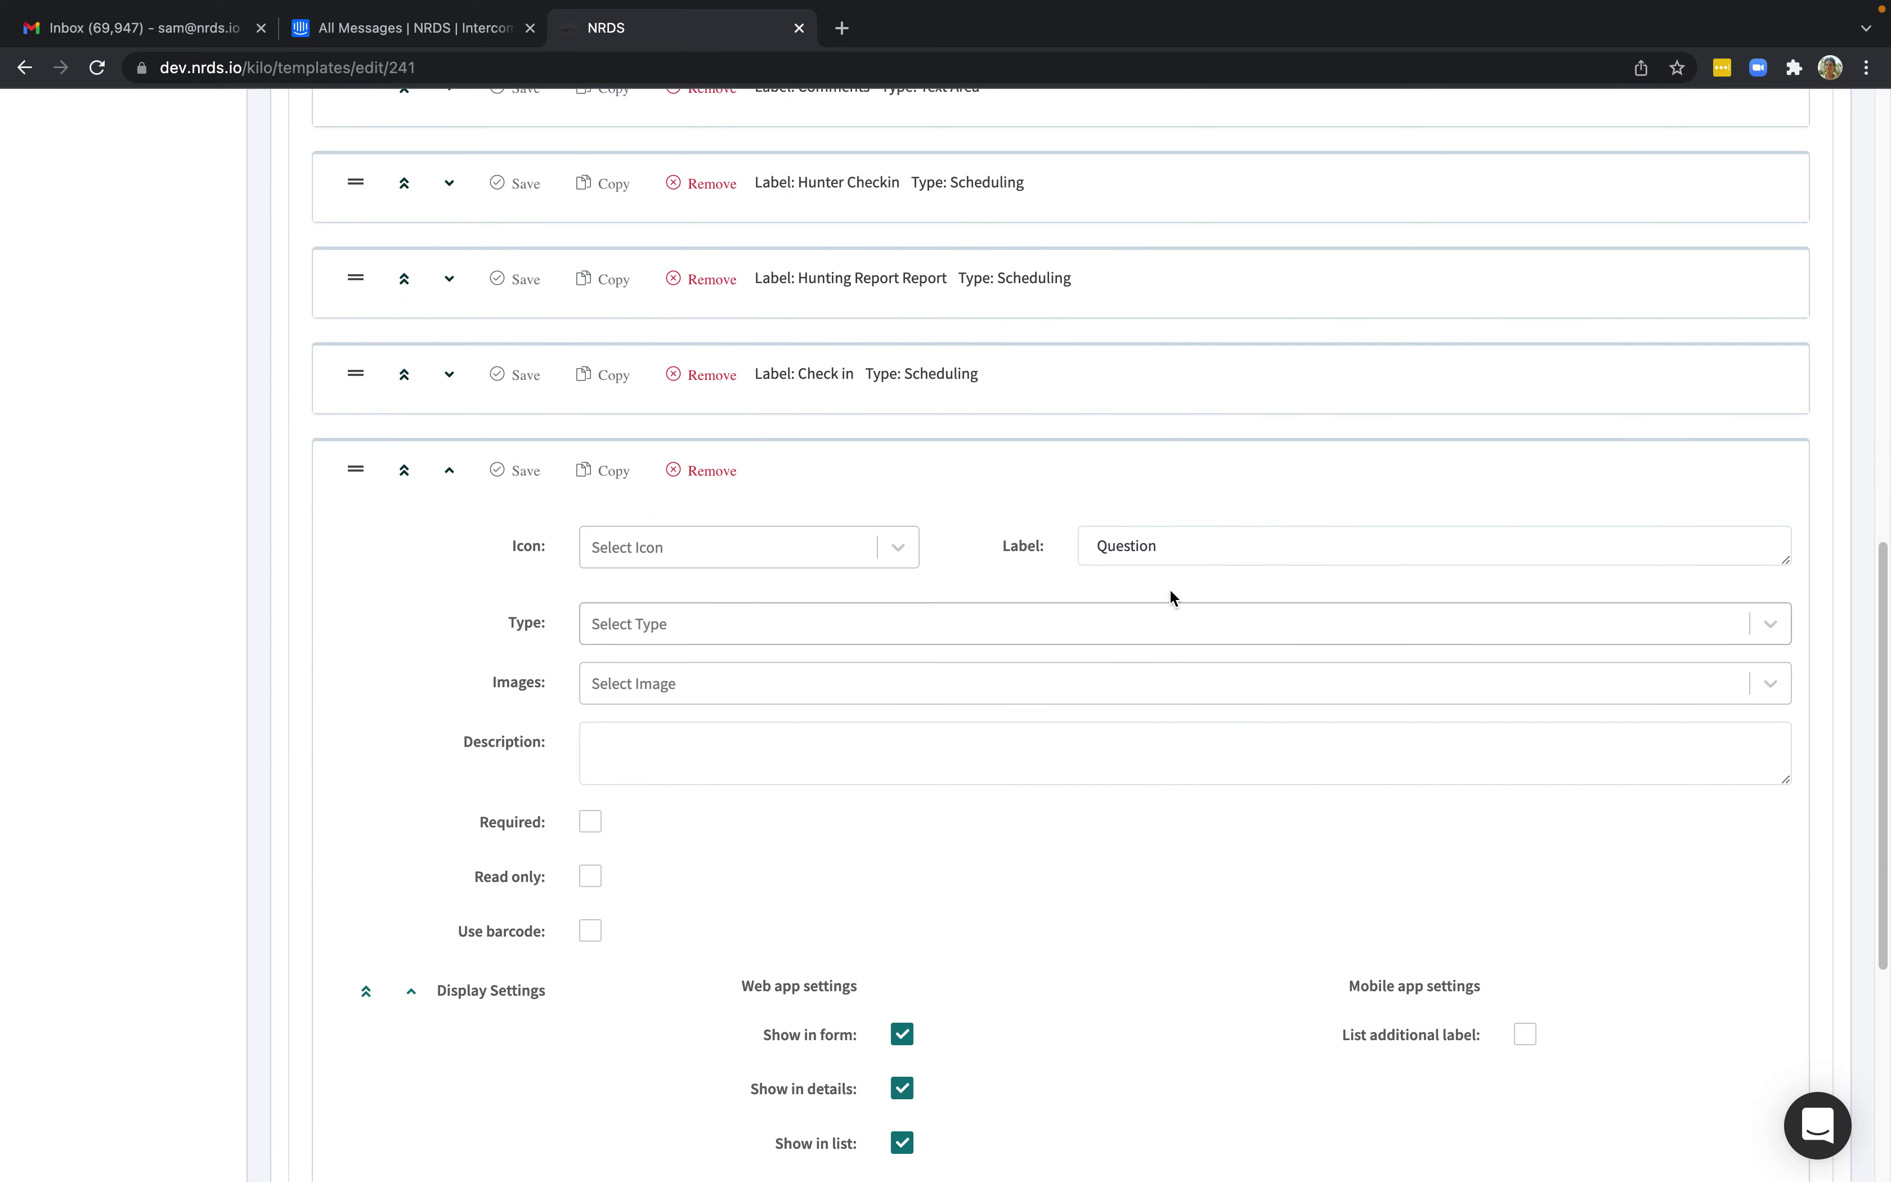
left_click_drag(1164, 553, 1062, 549)
type("Check out")
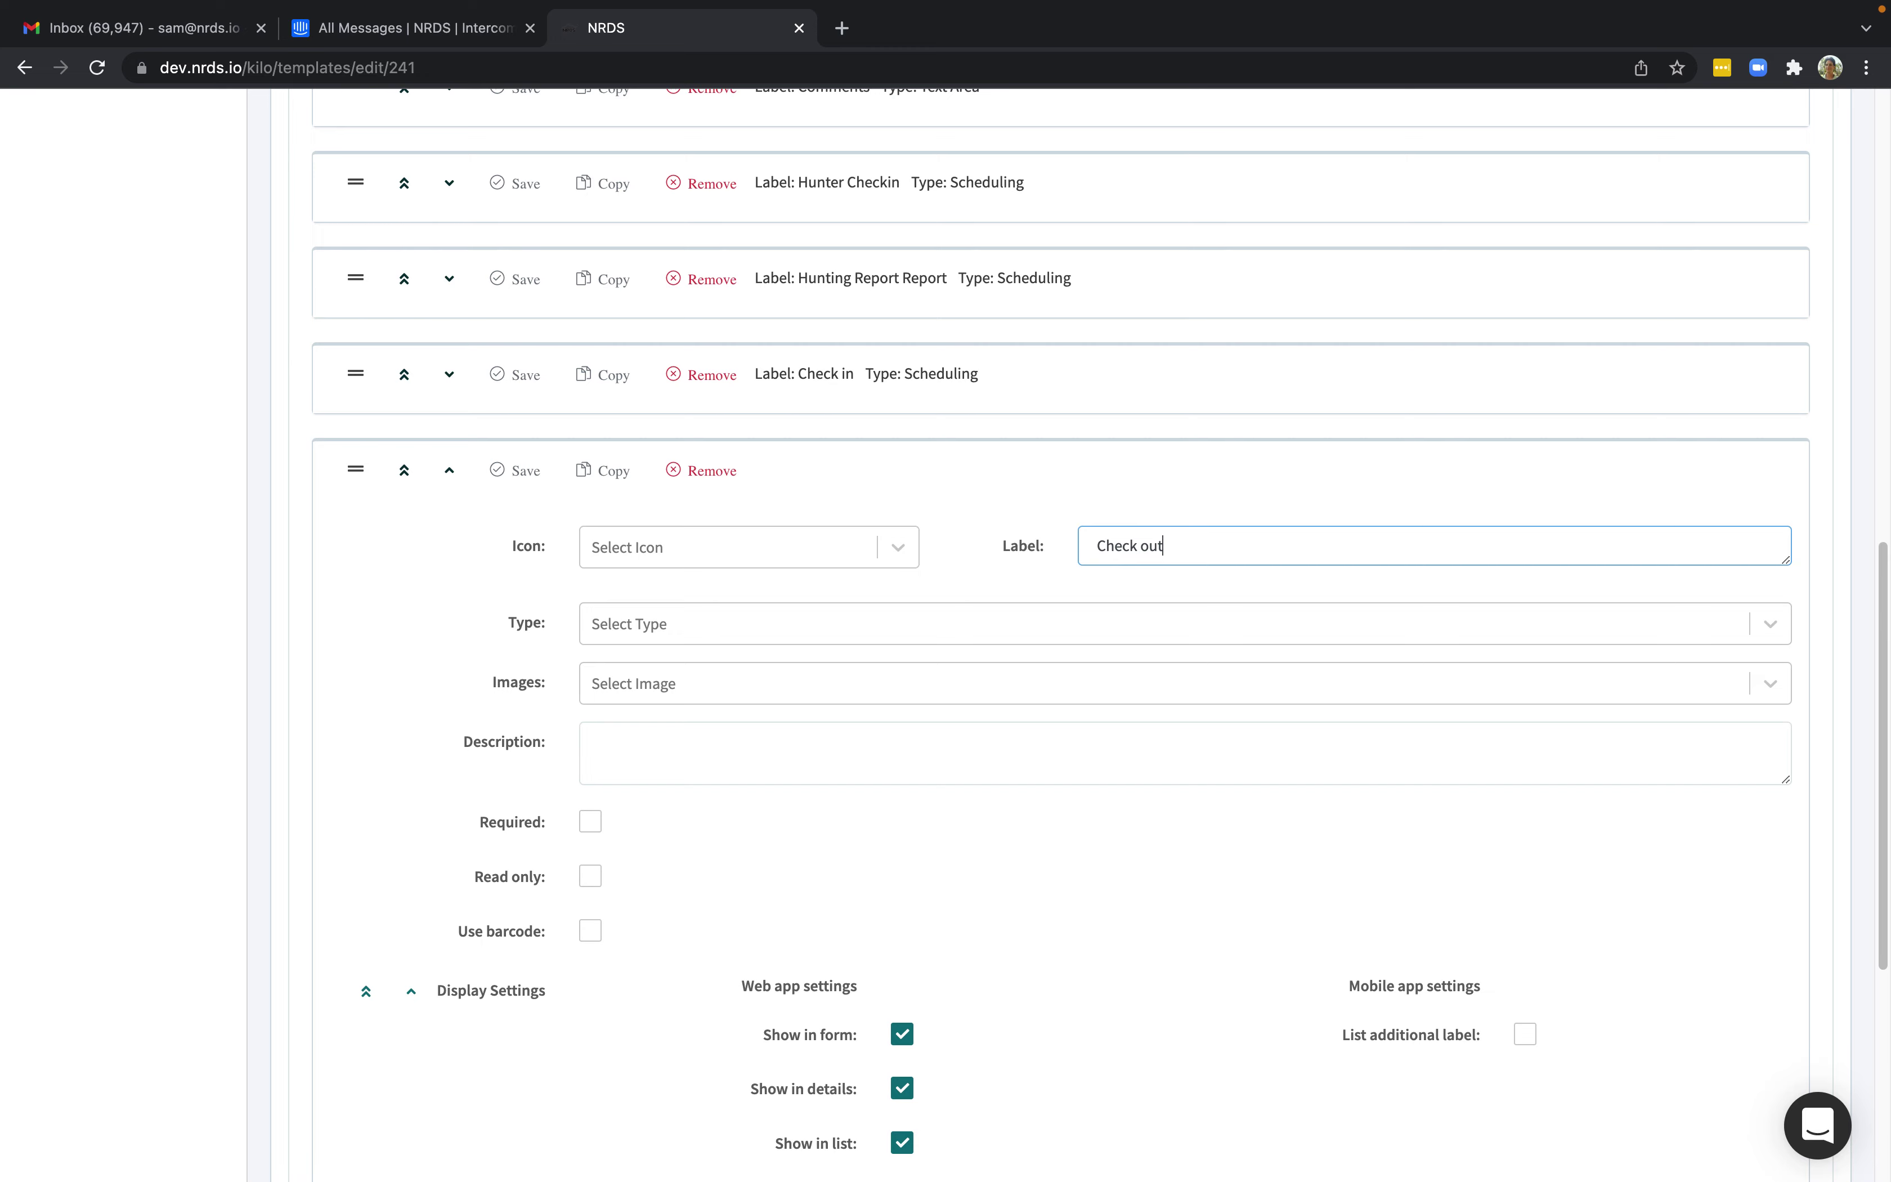
left_click(760, 629)
scroll(753, 823, "down", 3)
left_click(696, 967)
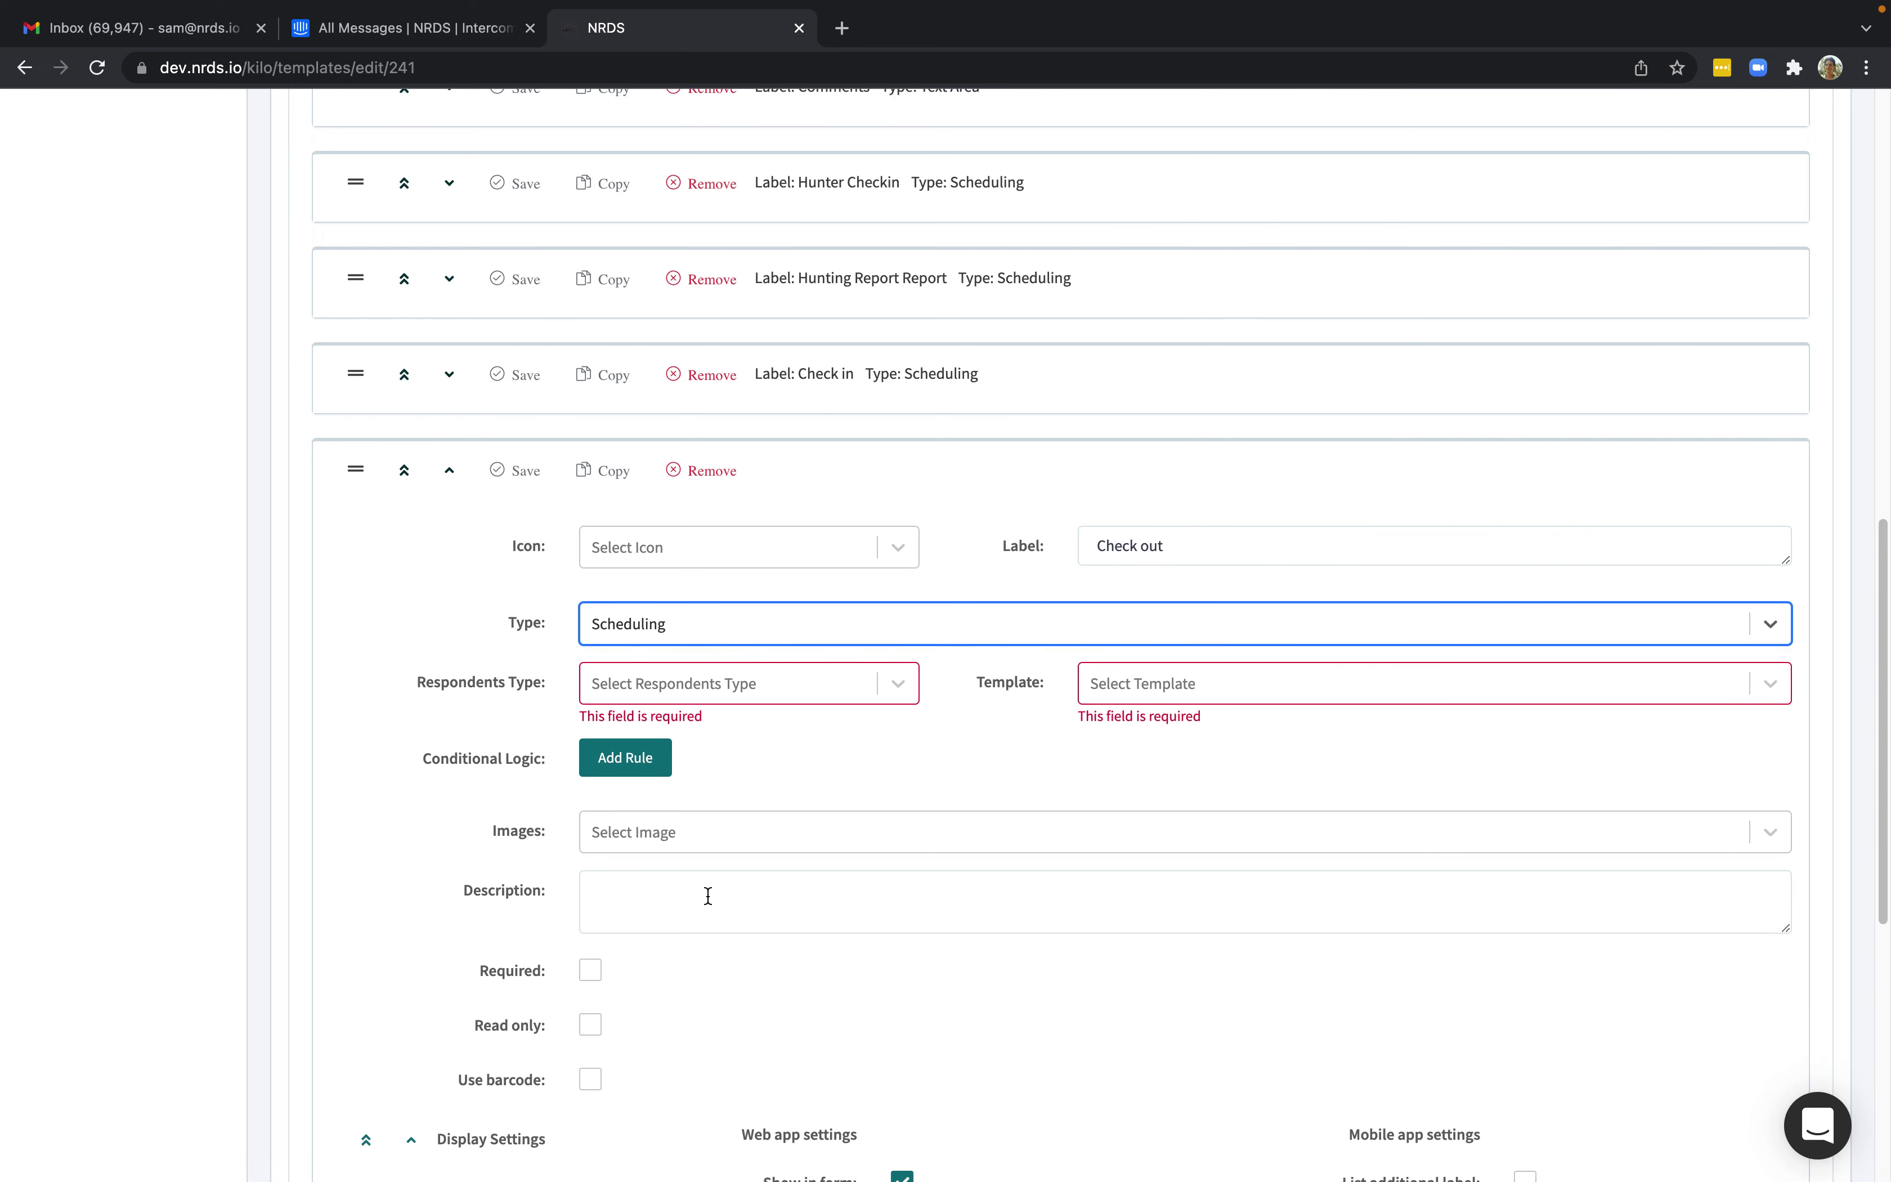
left_click(905, 686)
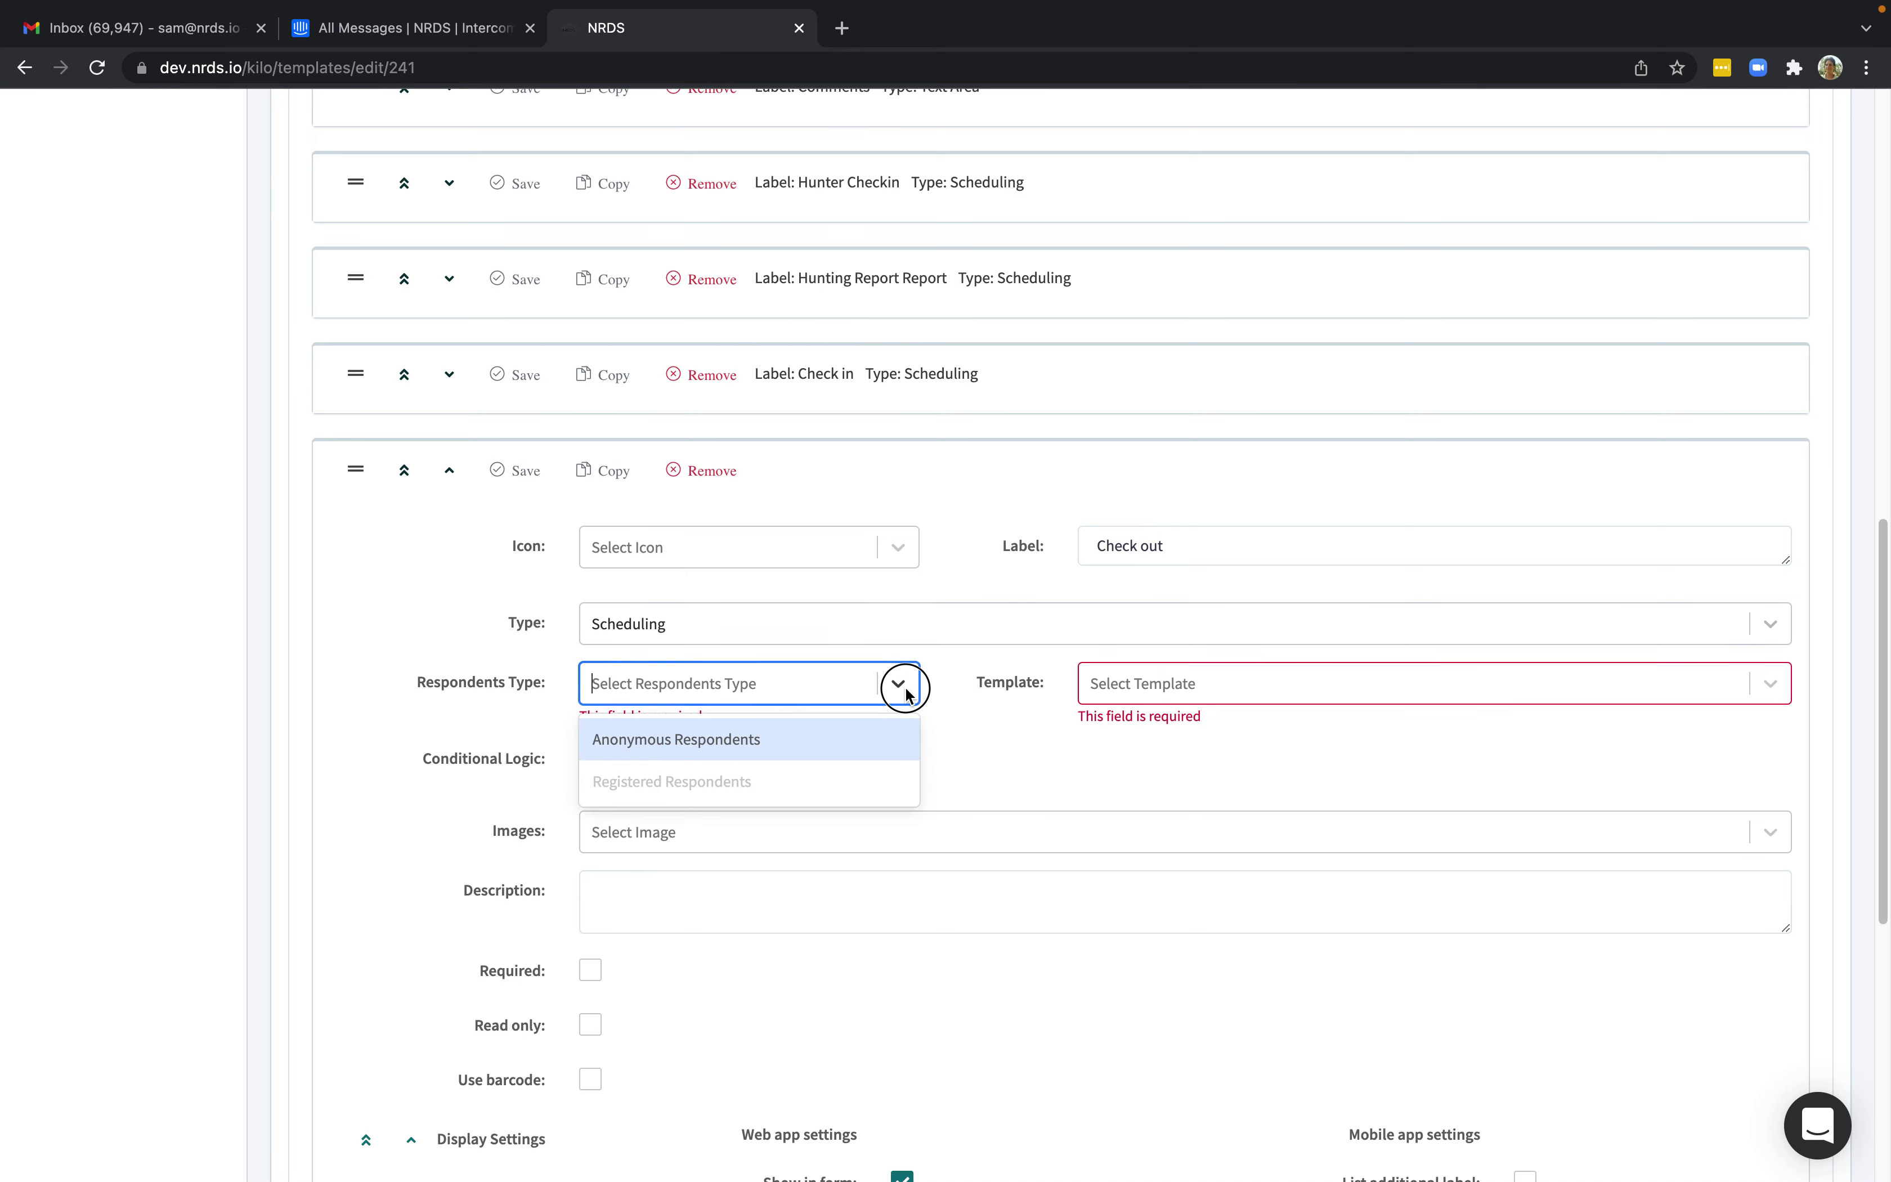
left_click(844, 731)
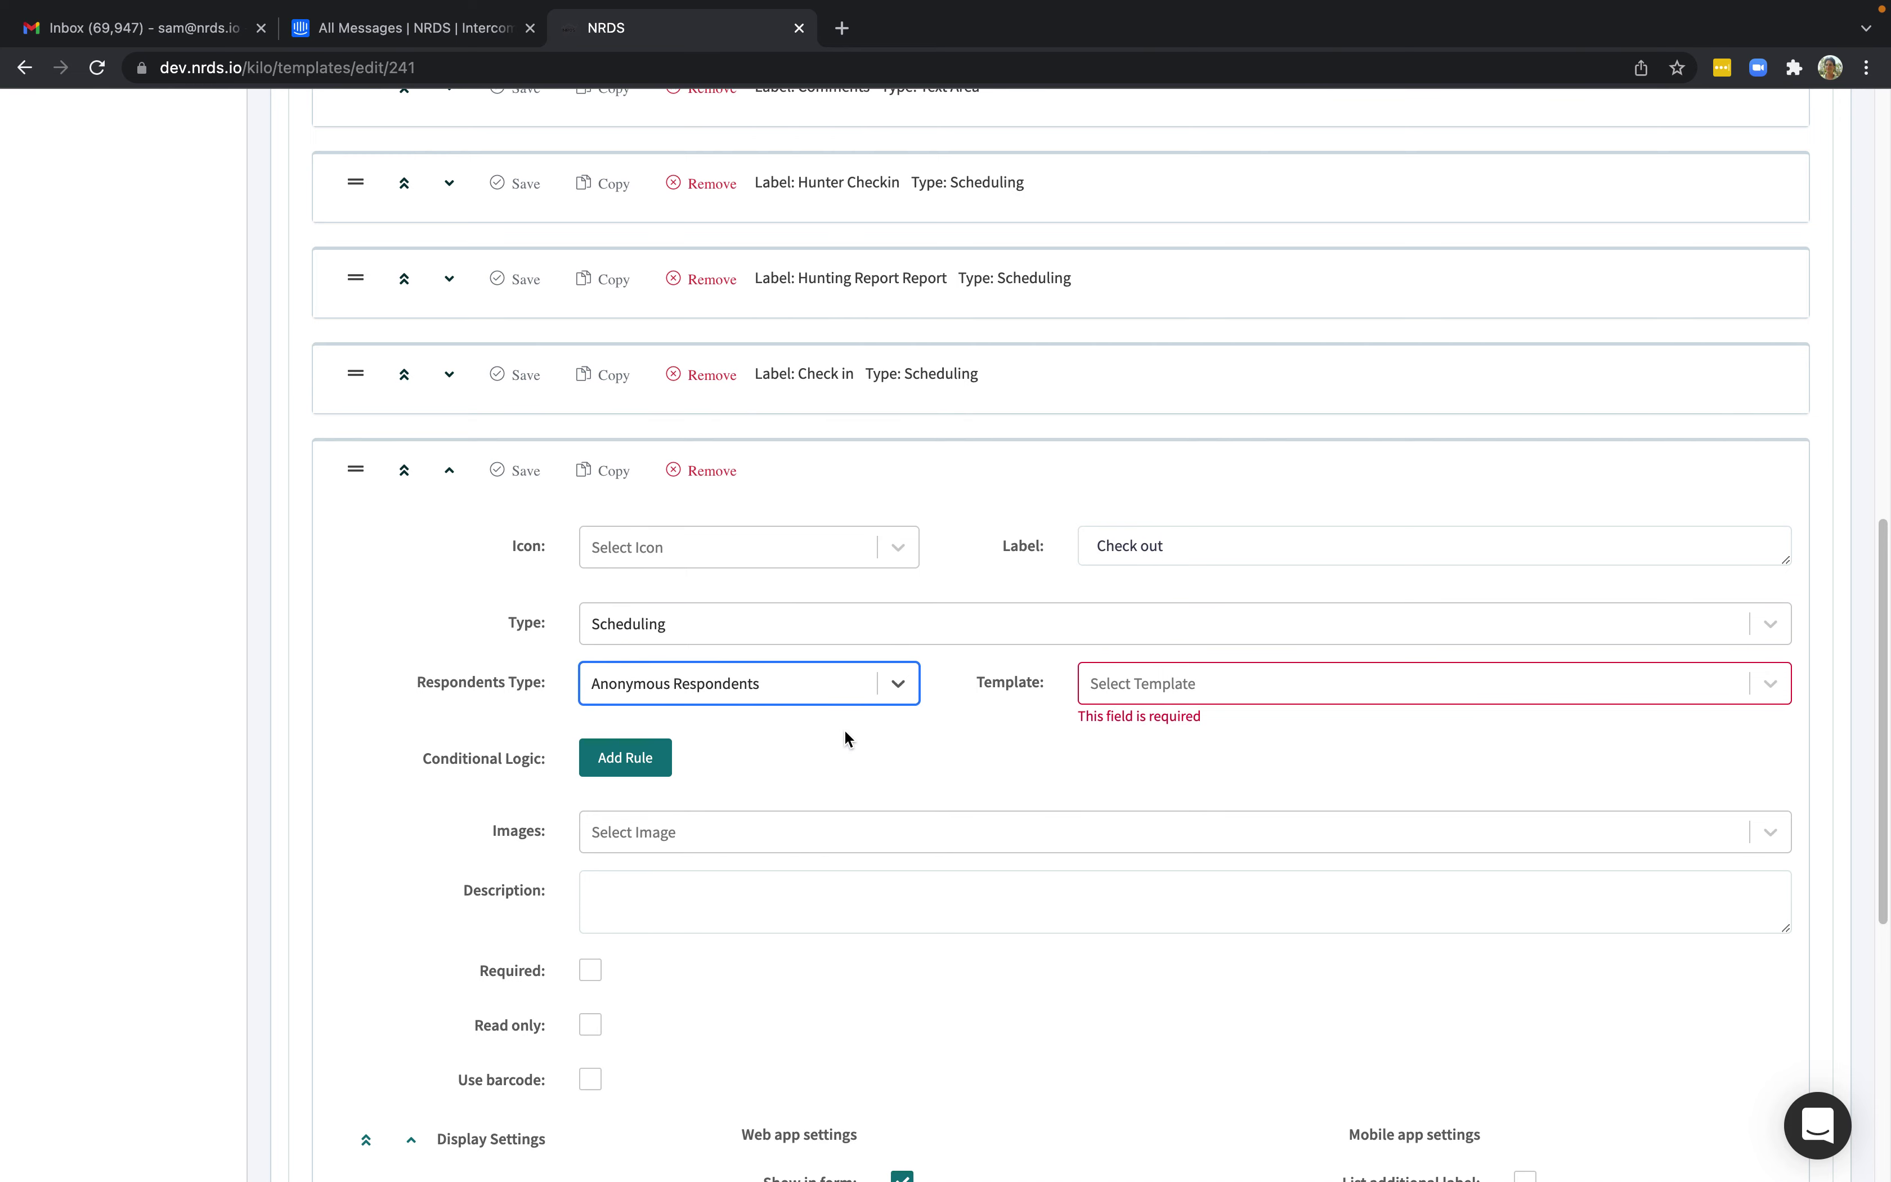
left_click(1147, 691)
left_click(1143, 784)
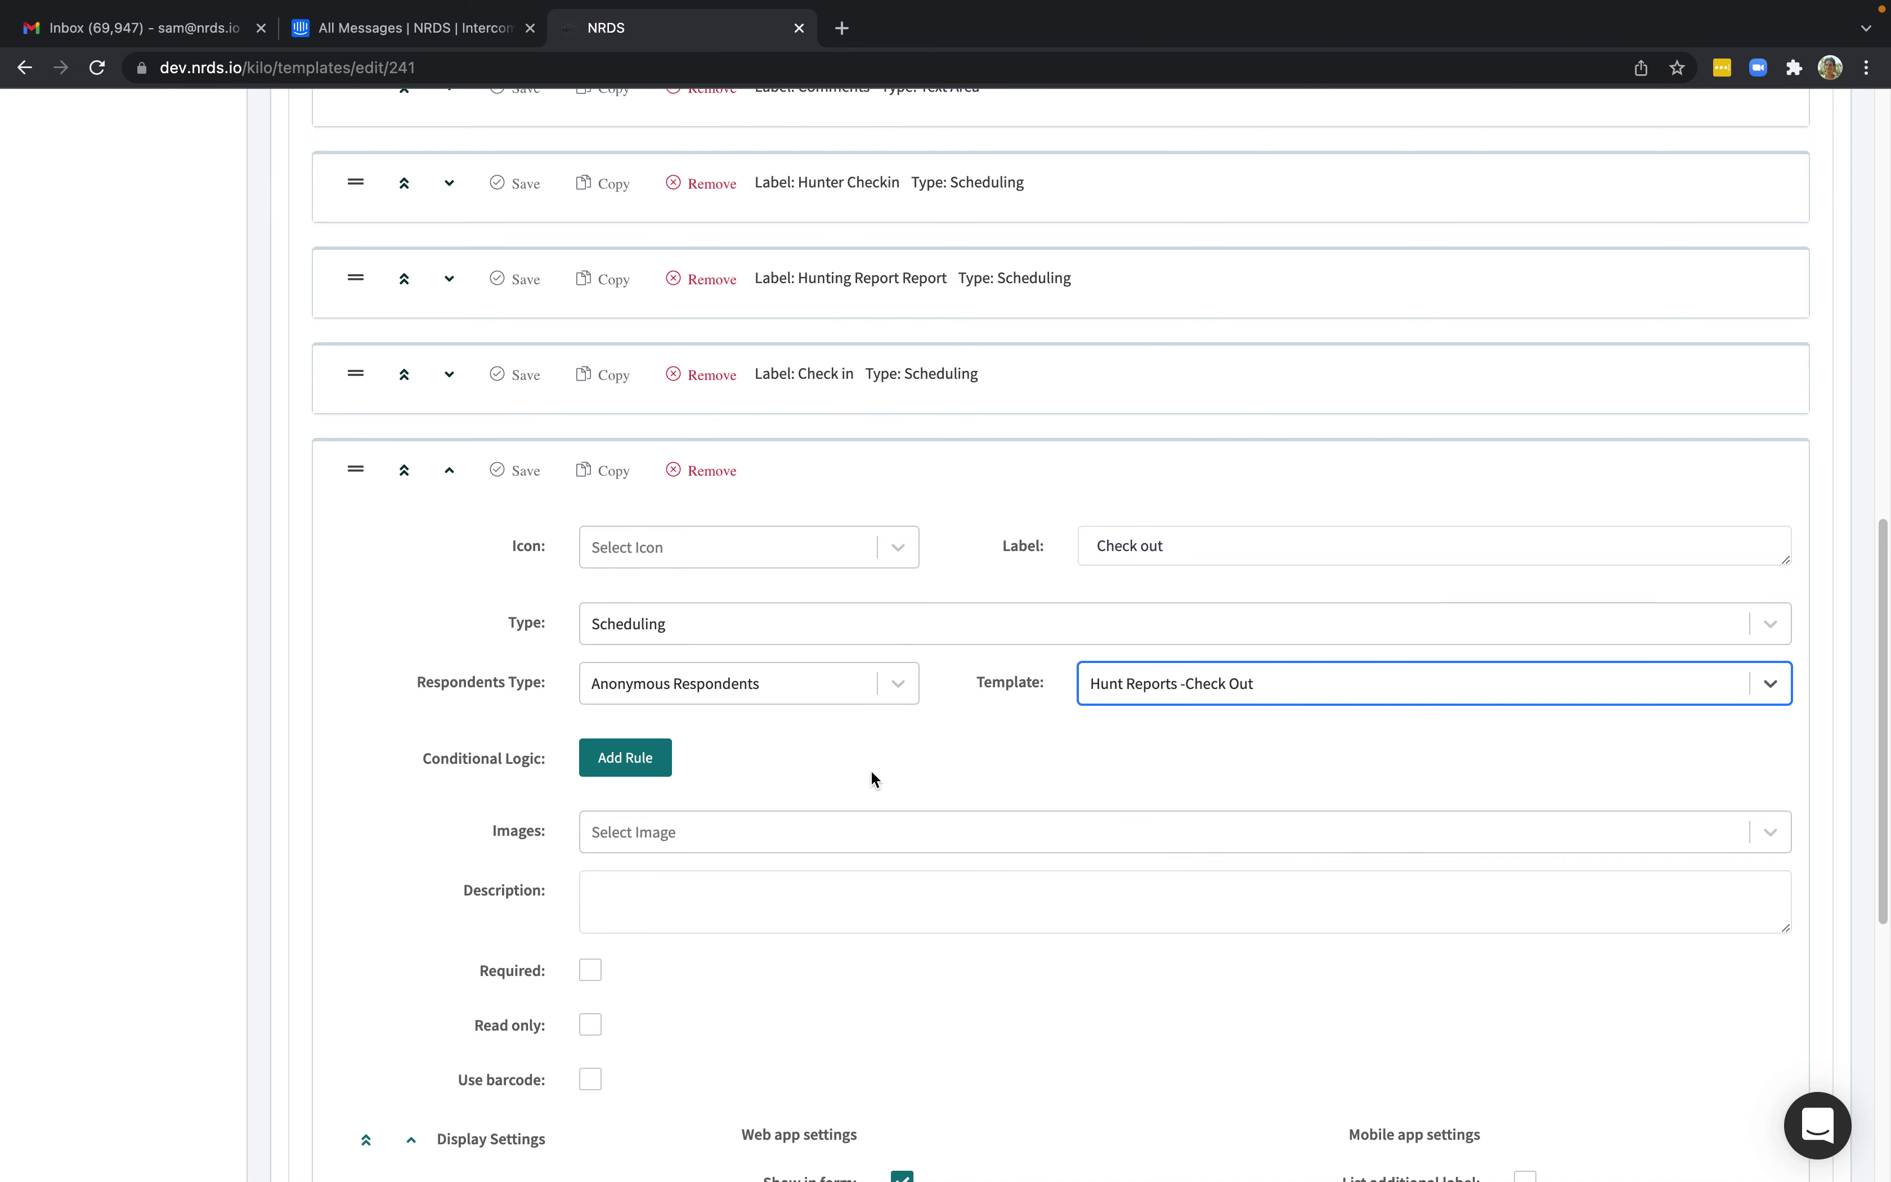
scroll(836, 770, "up", 10)
scroll(833, 776, "down", 6)
Remove the Check in and Check out questions and save the Hunting Permits template.
left_click(706, 825)
left_click(971, 701)
scroll(801, 785, "up", 9)
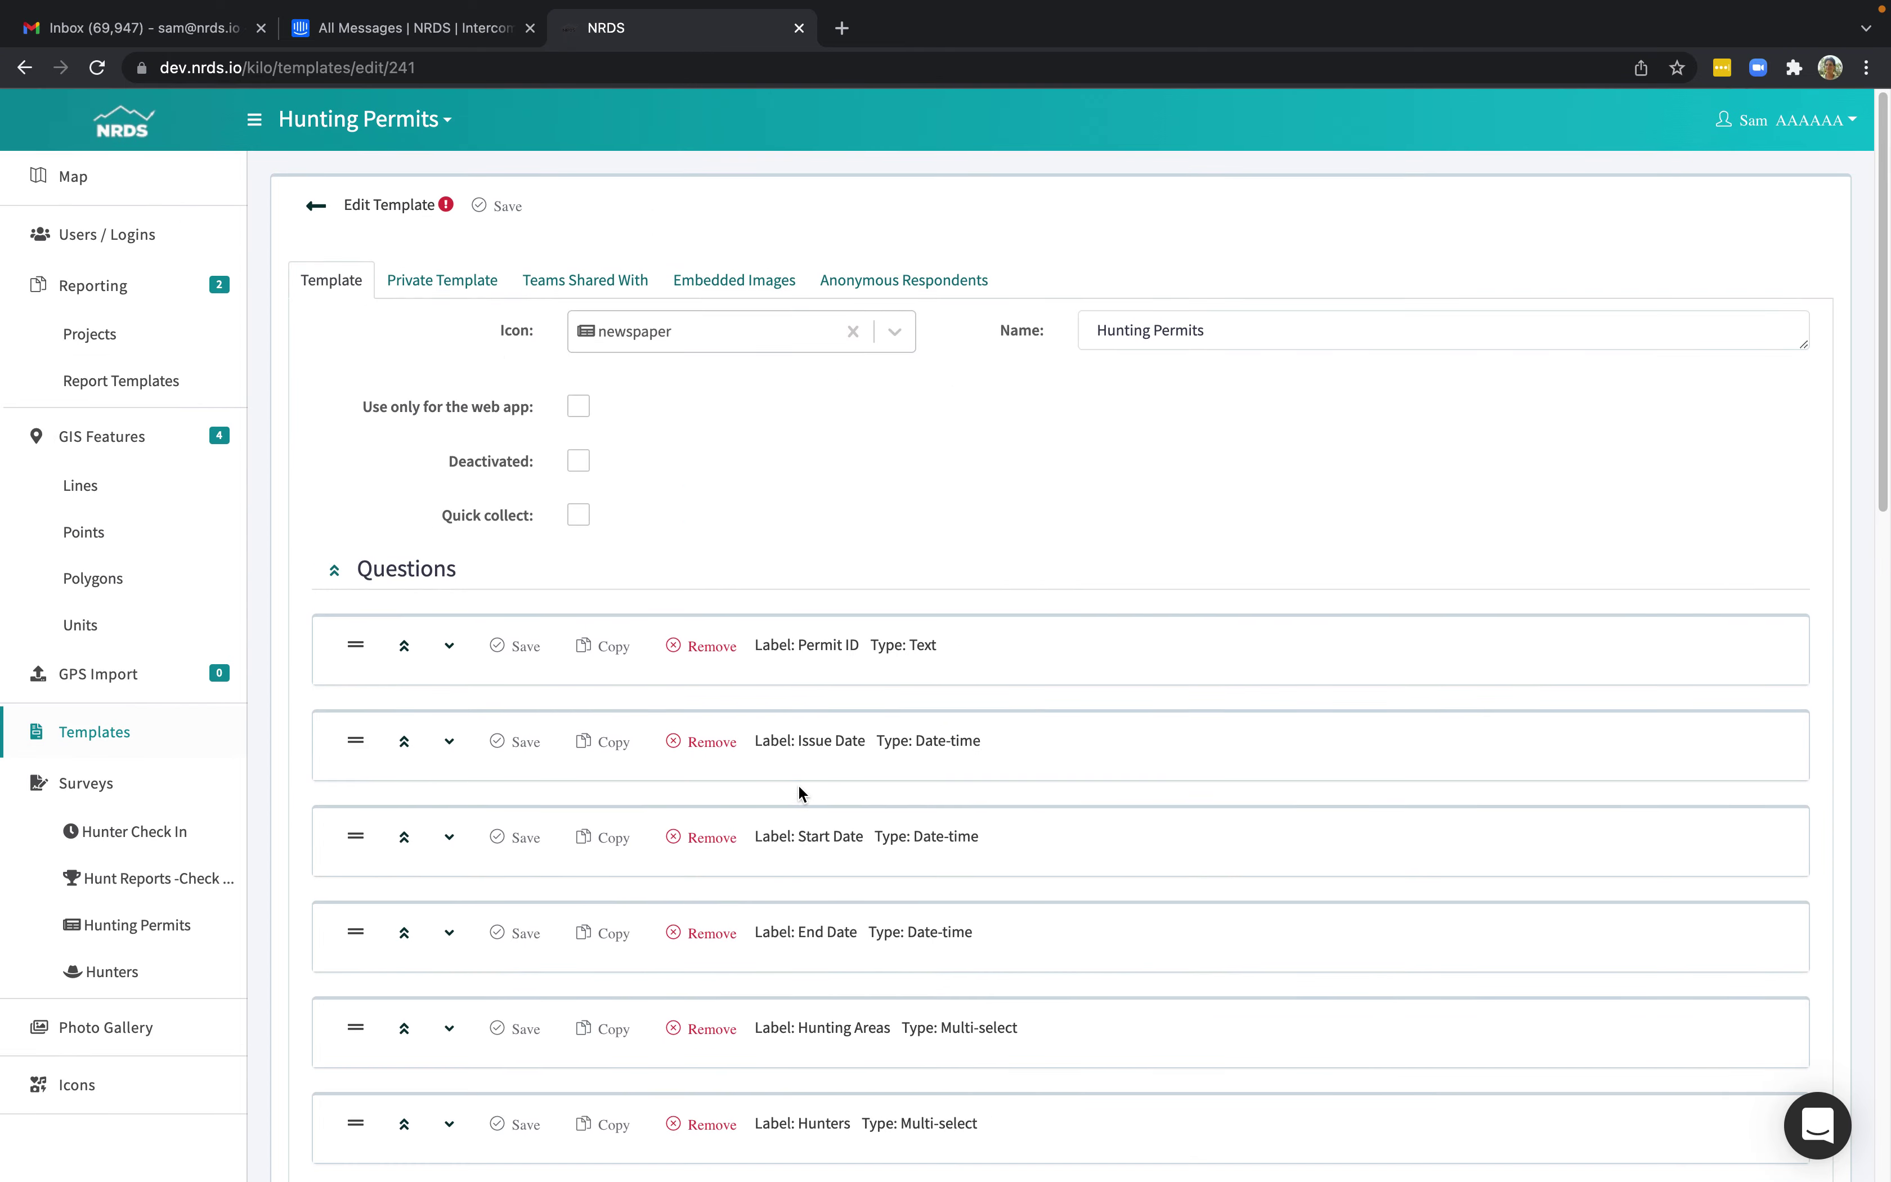
scroll(691, 764, "down", 10)
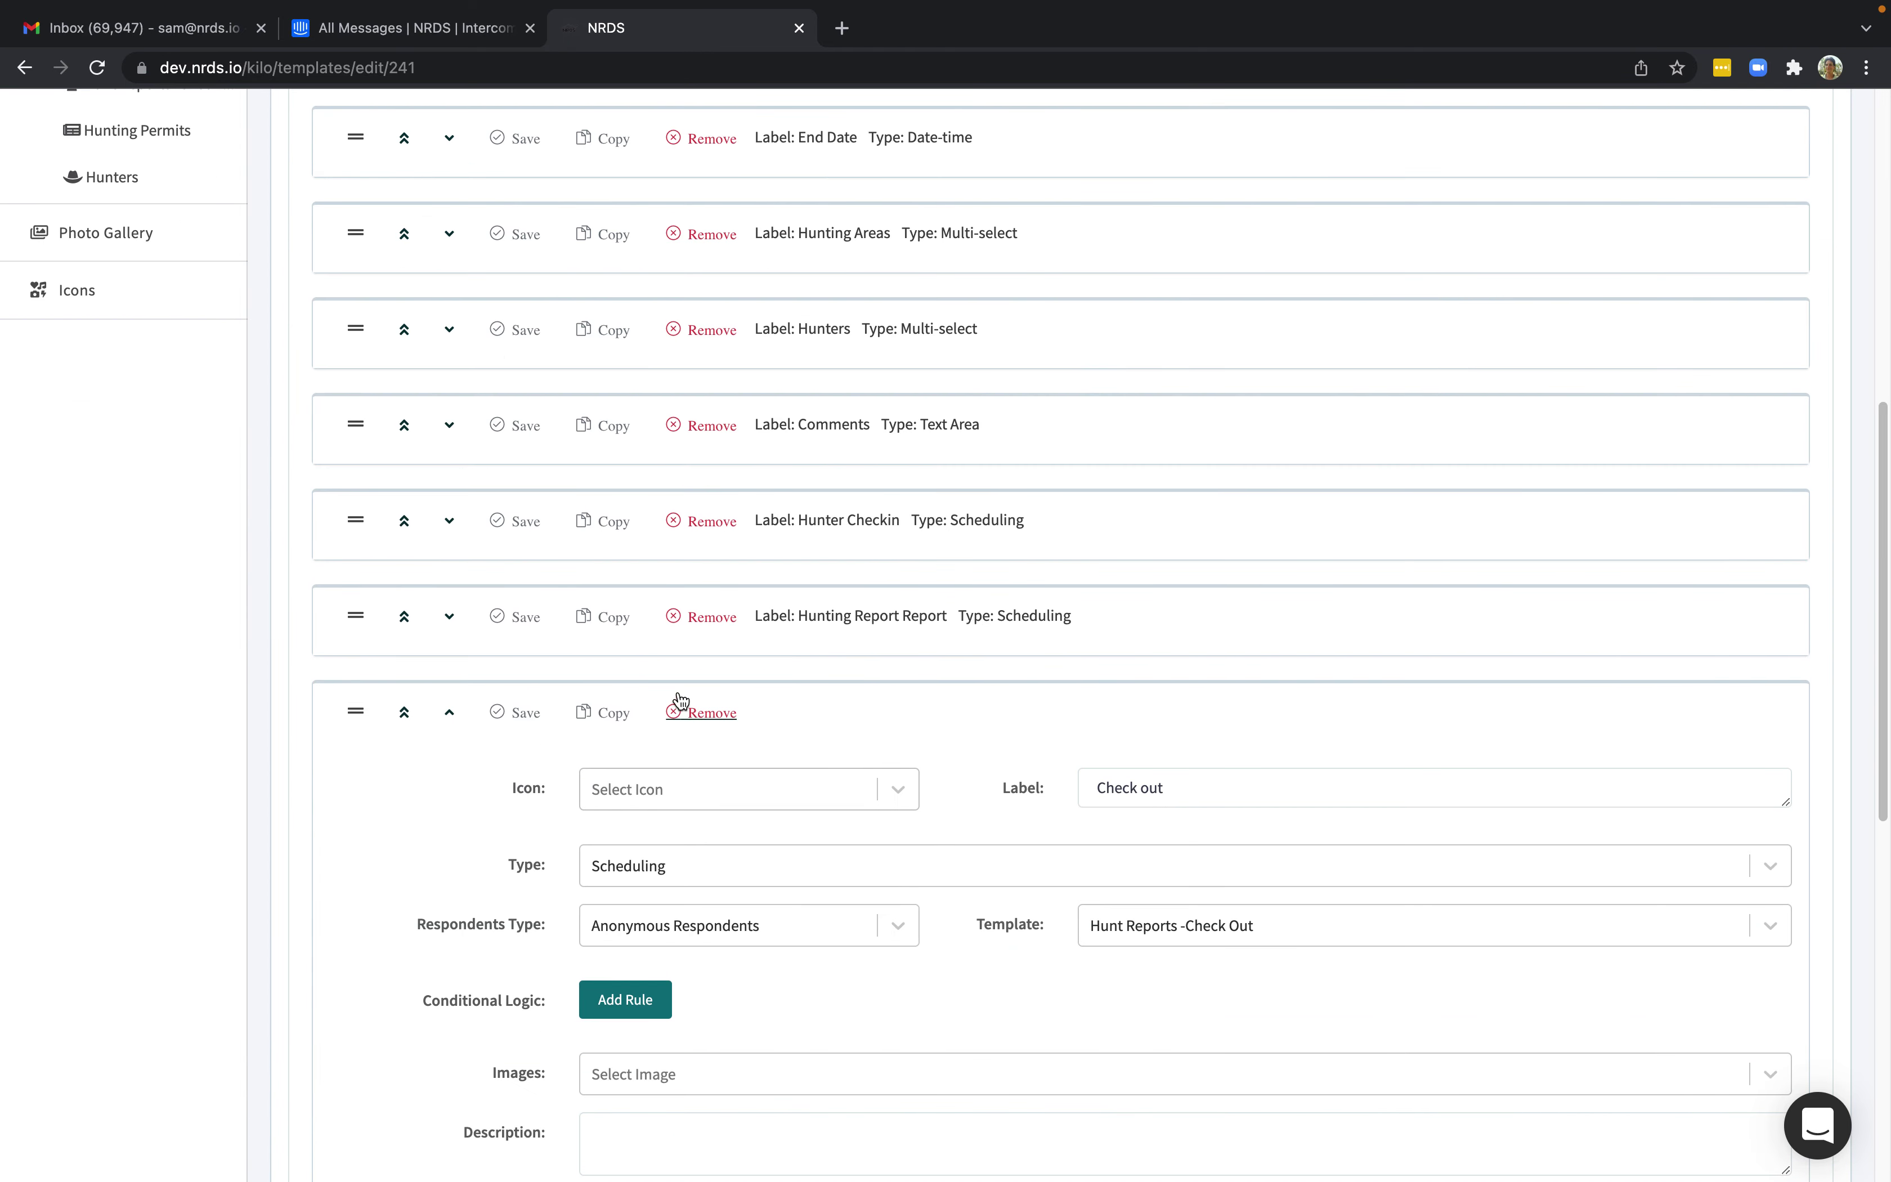
left_click(708, 712)
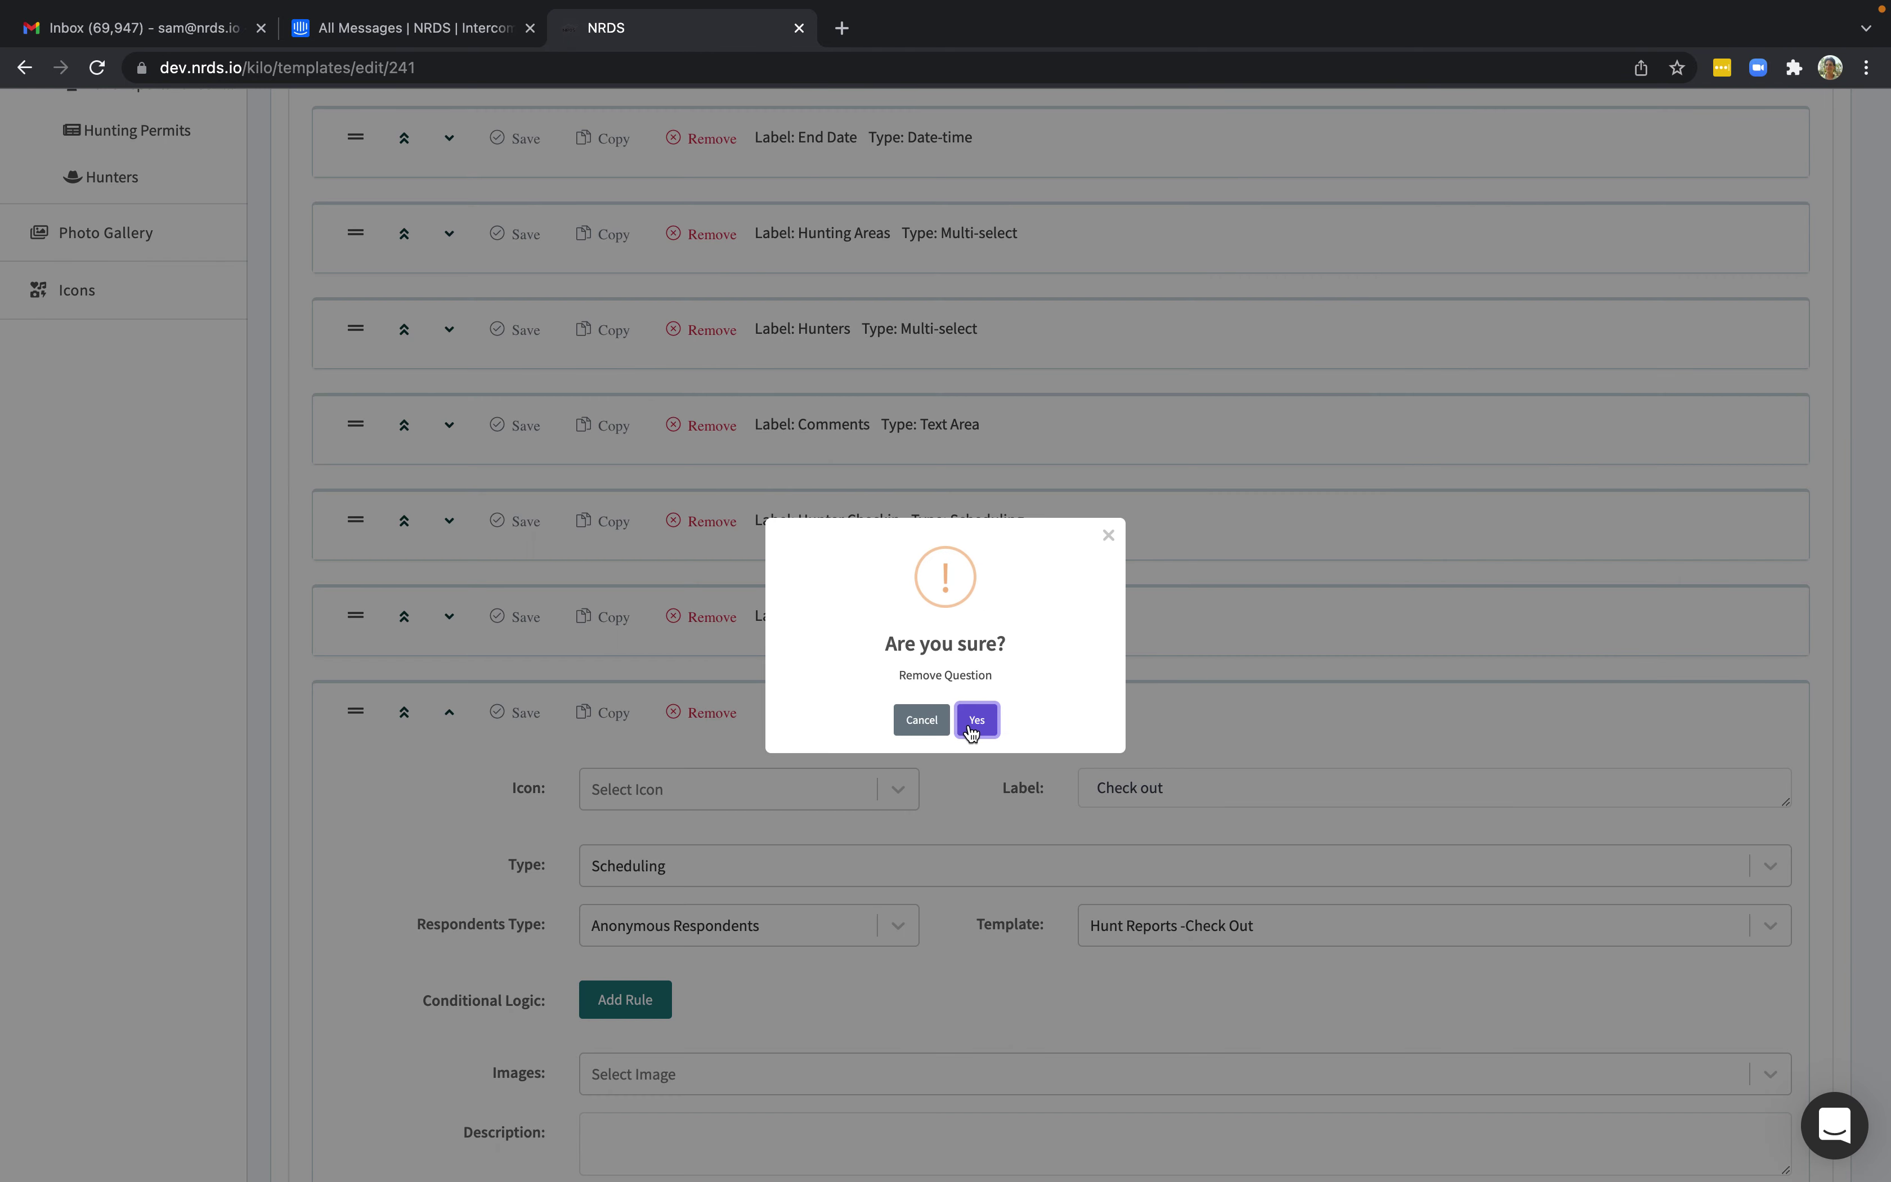
left_click(973, 717)
left_click(500, 201)
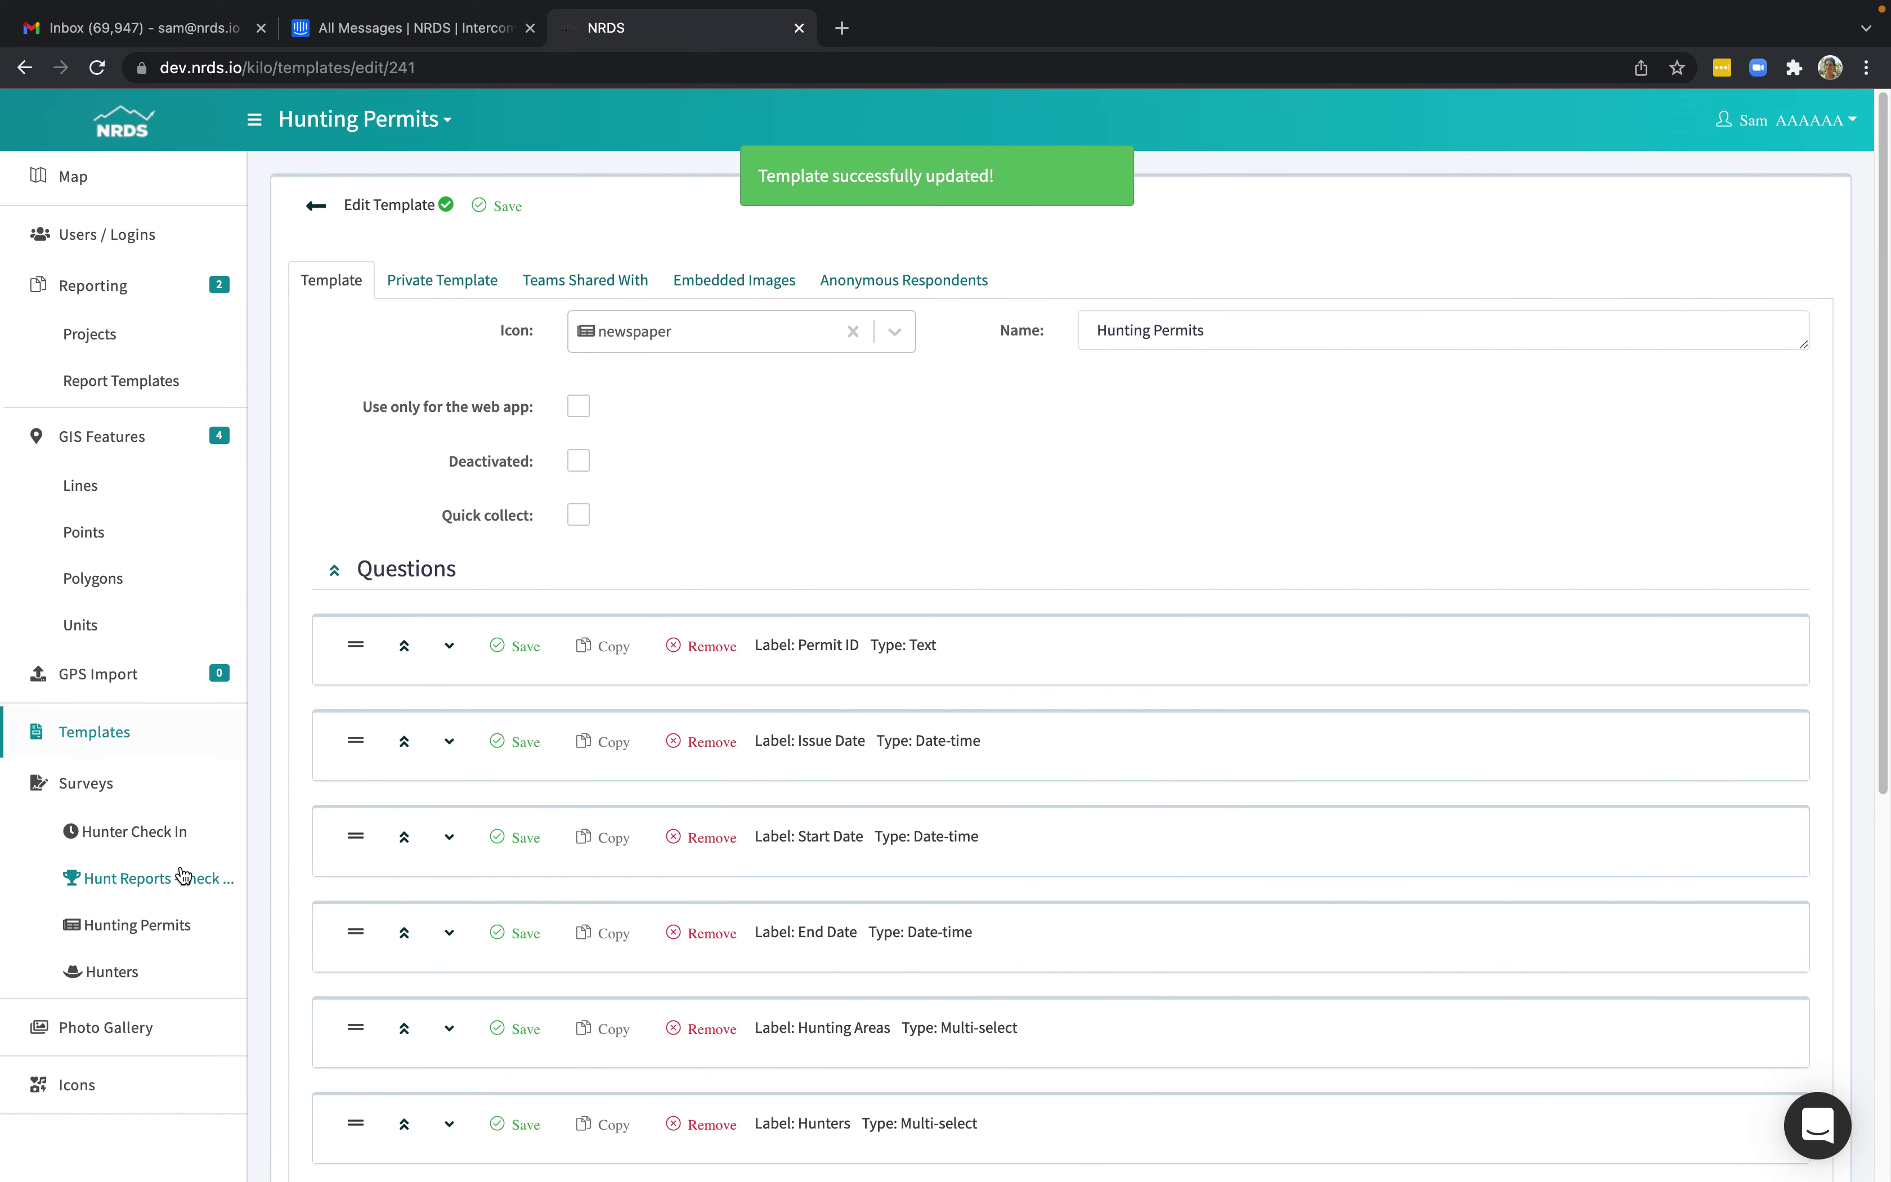
Create a Hunting Permits survey for permit 888888 running 2022-03-14 to 2022-03-15.
left_click(163, 932)
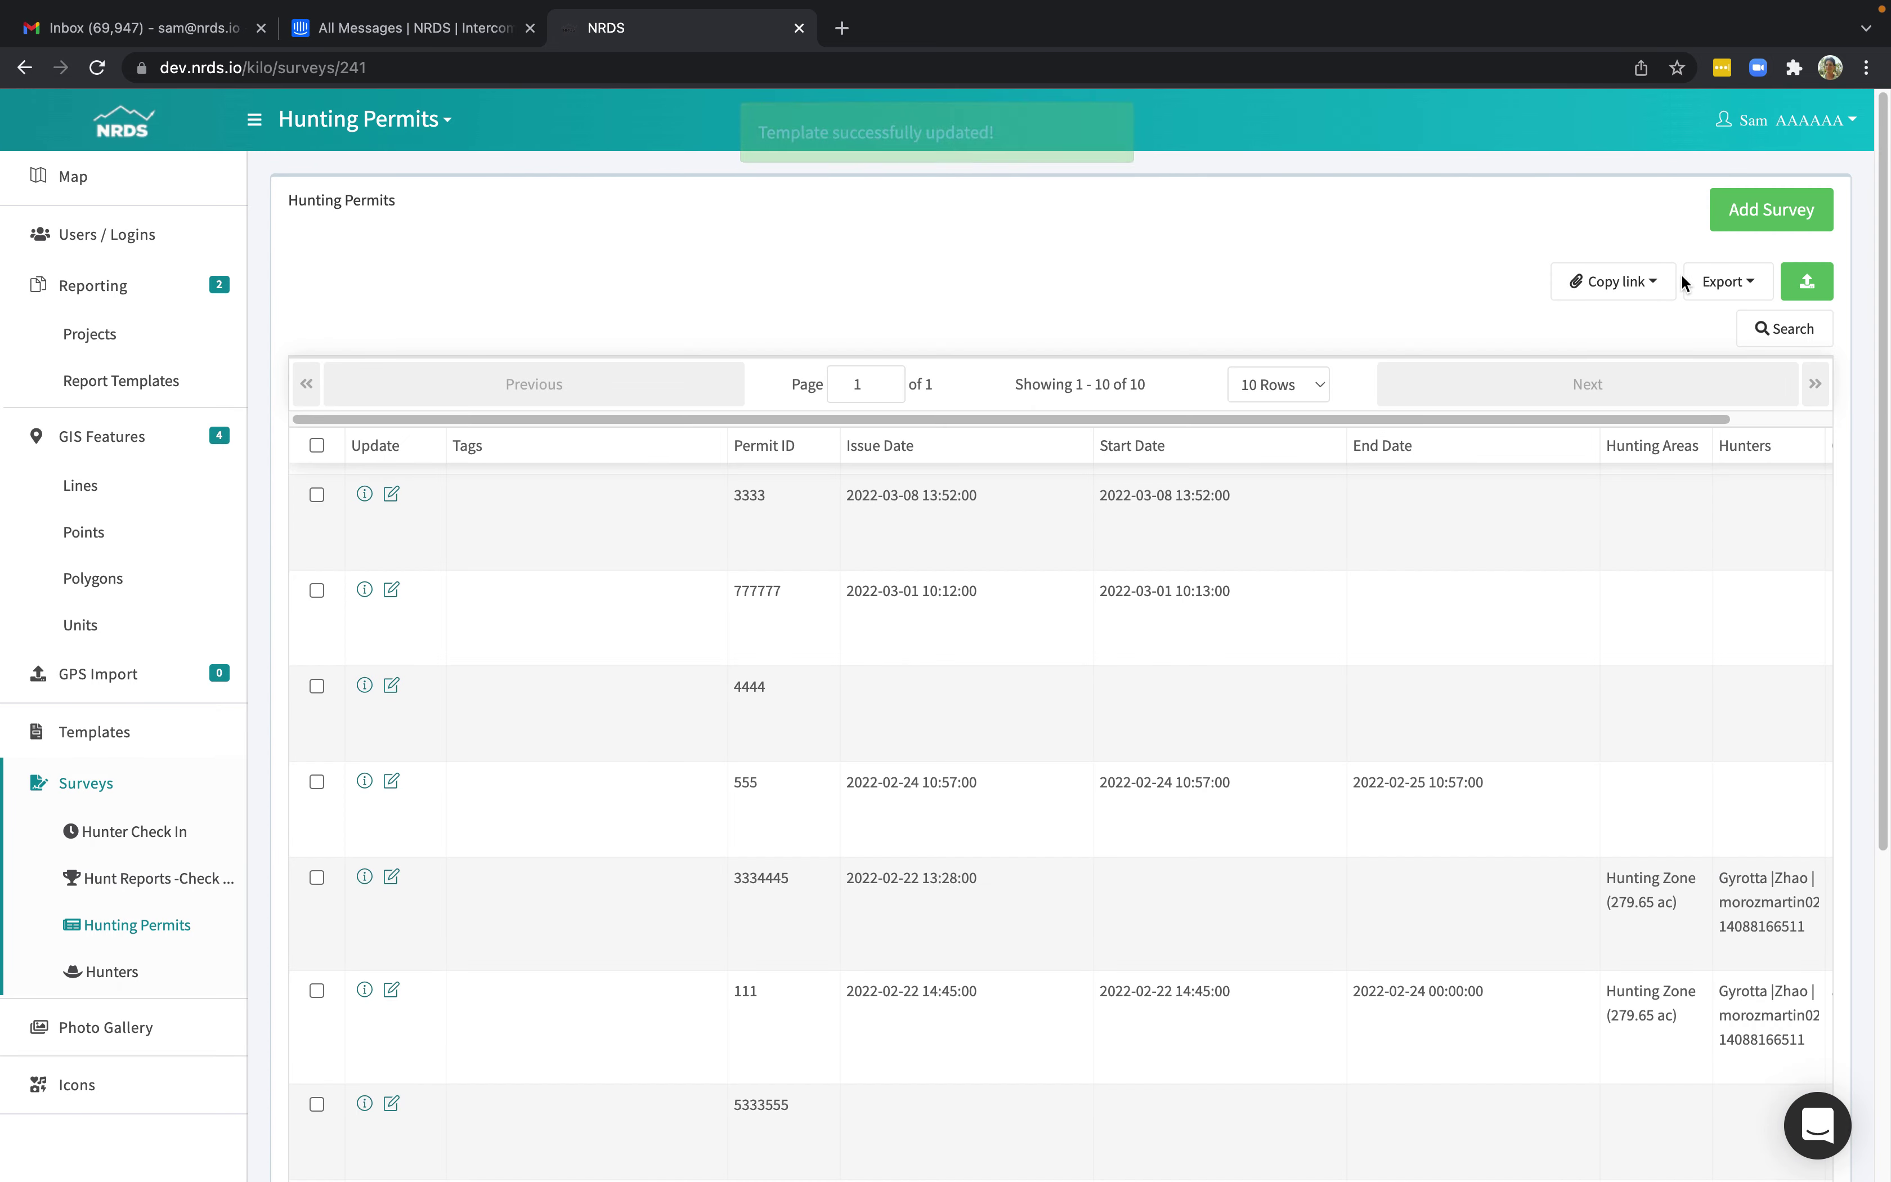
left_click(1747, 213)
left_click(565, 303)
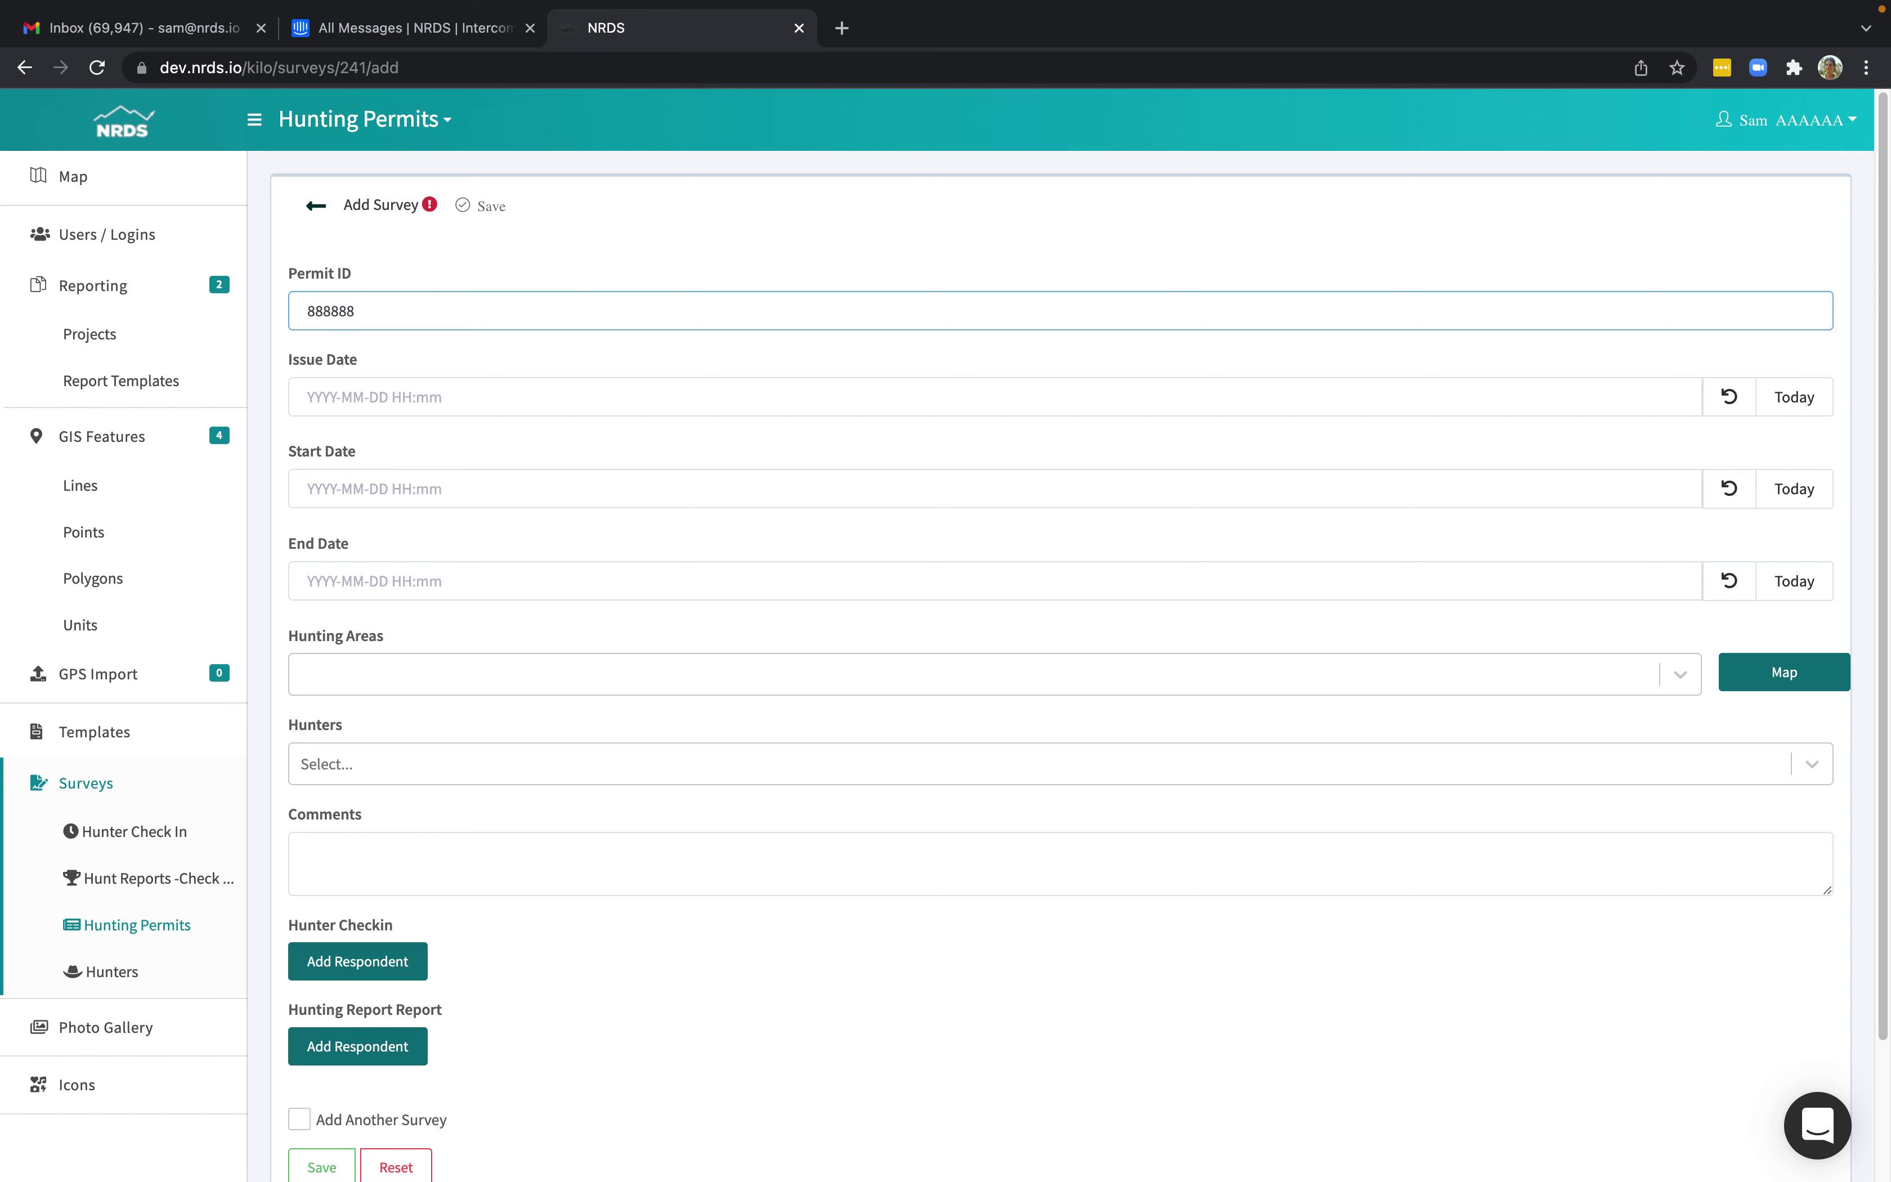
left_click(1786, 397)
left_click(1812, 499)
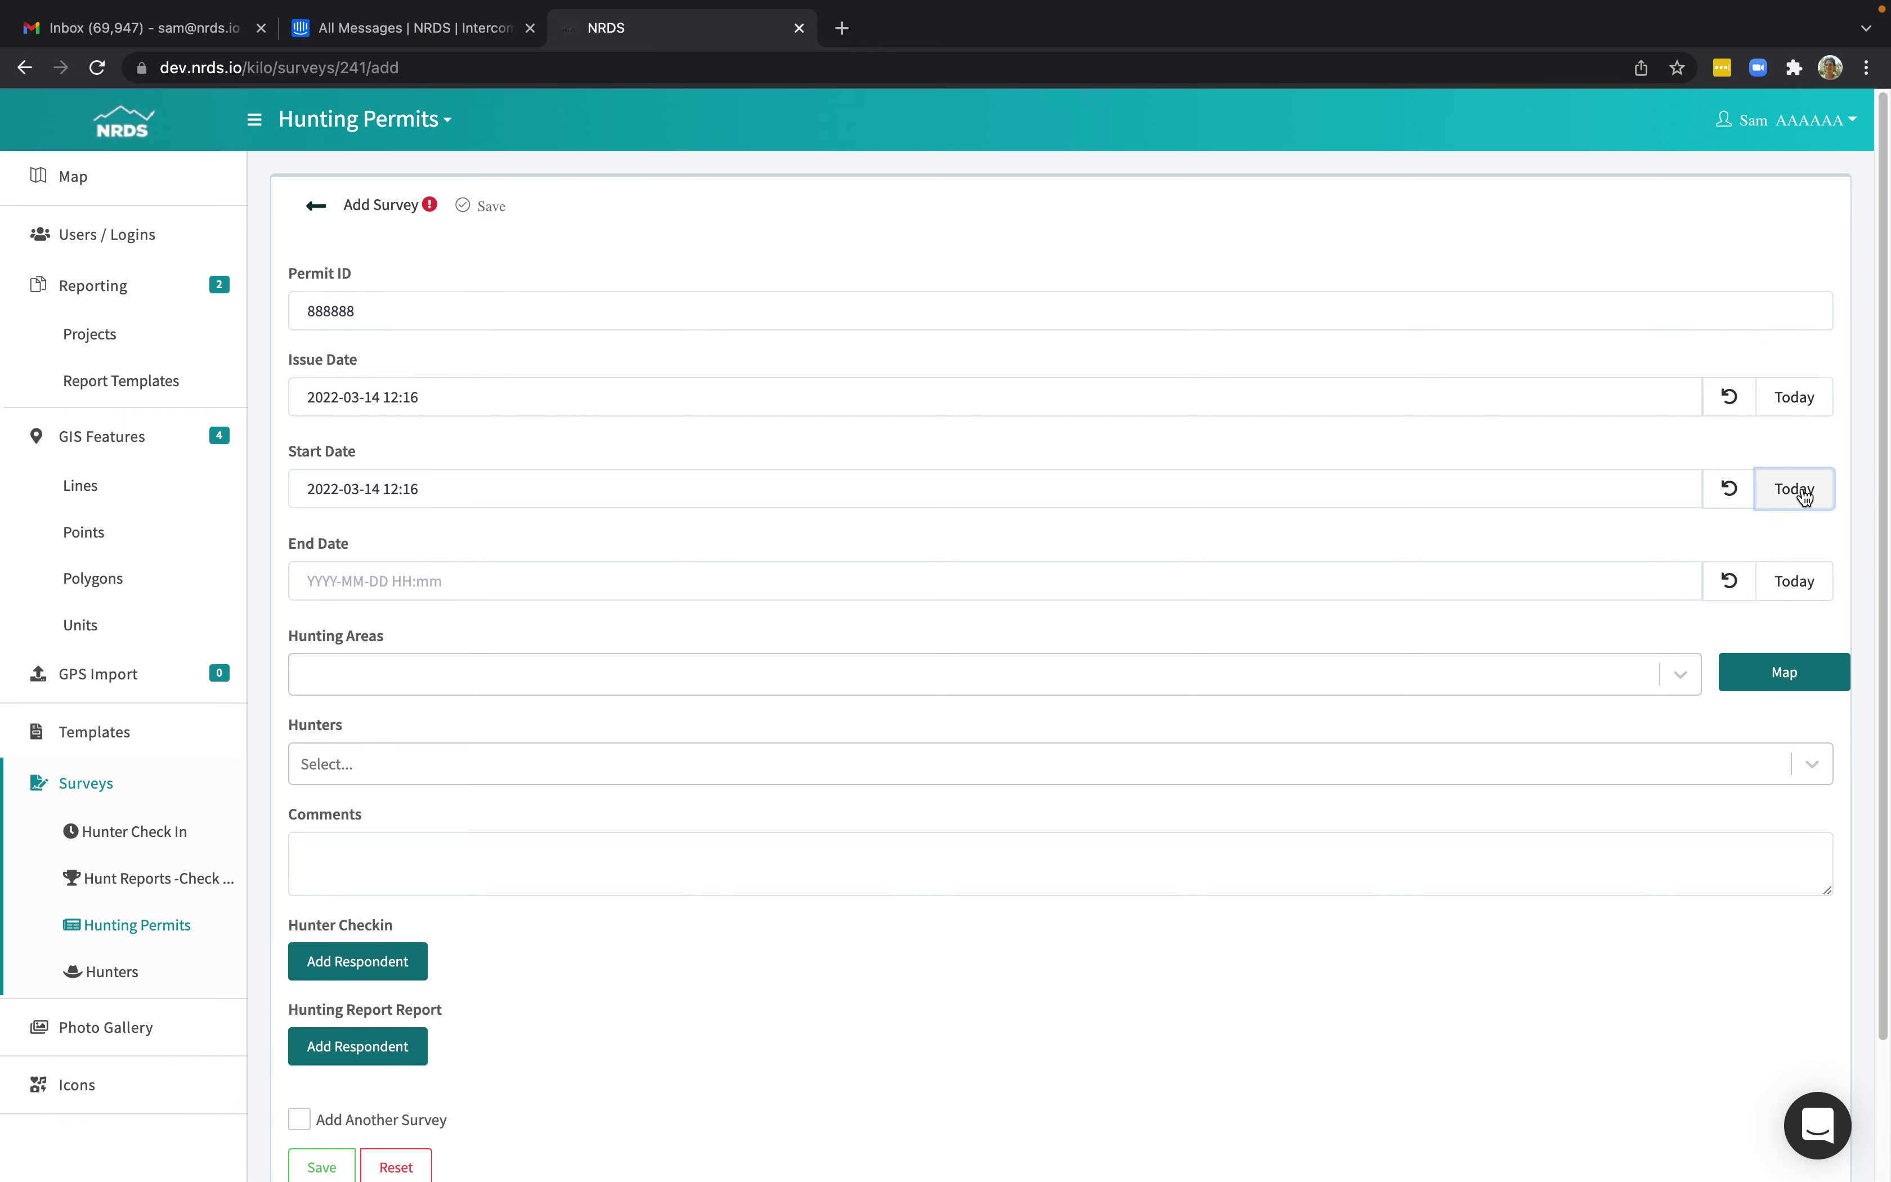
left_click(1810, 588)
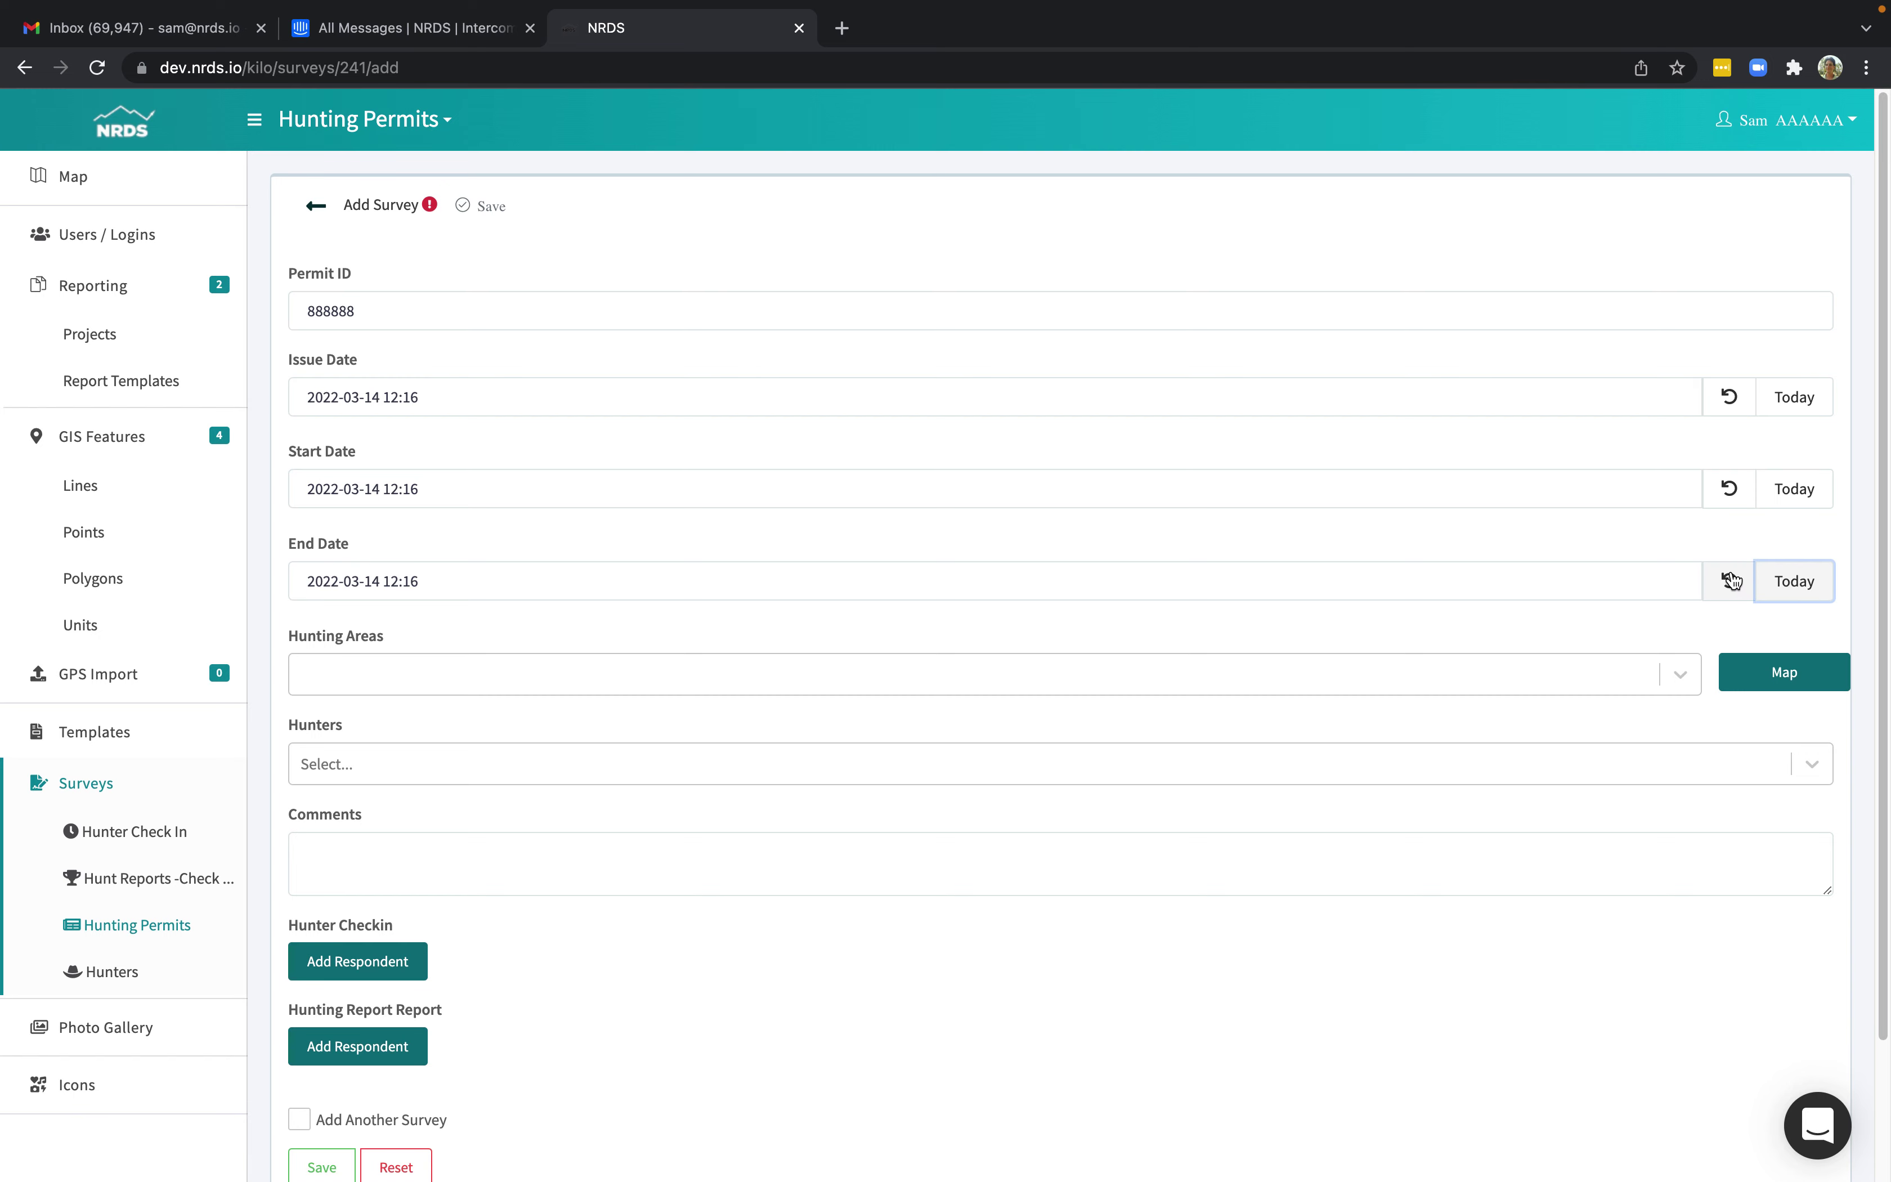
left_click(463, 580)
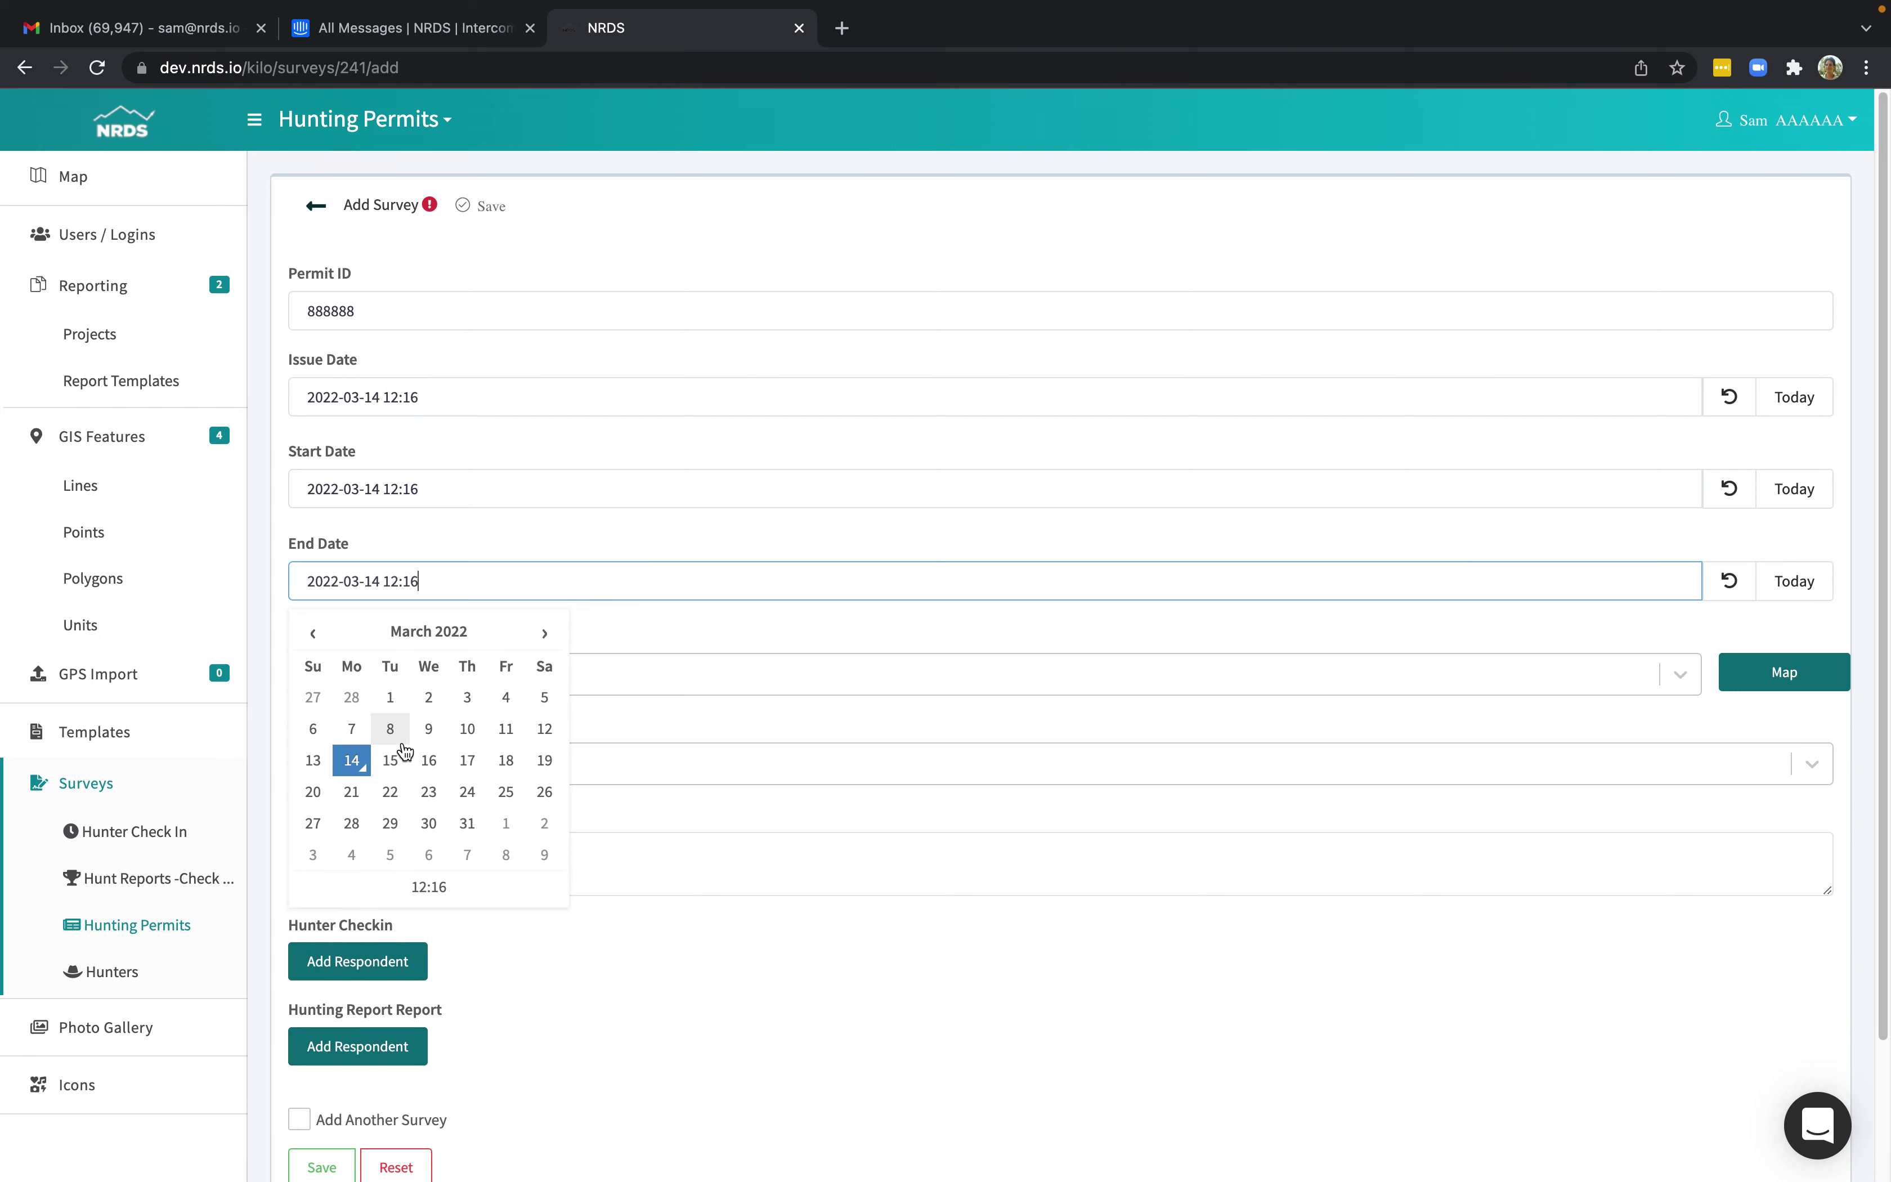
left_click(390, 760)
left_click(819, 247)
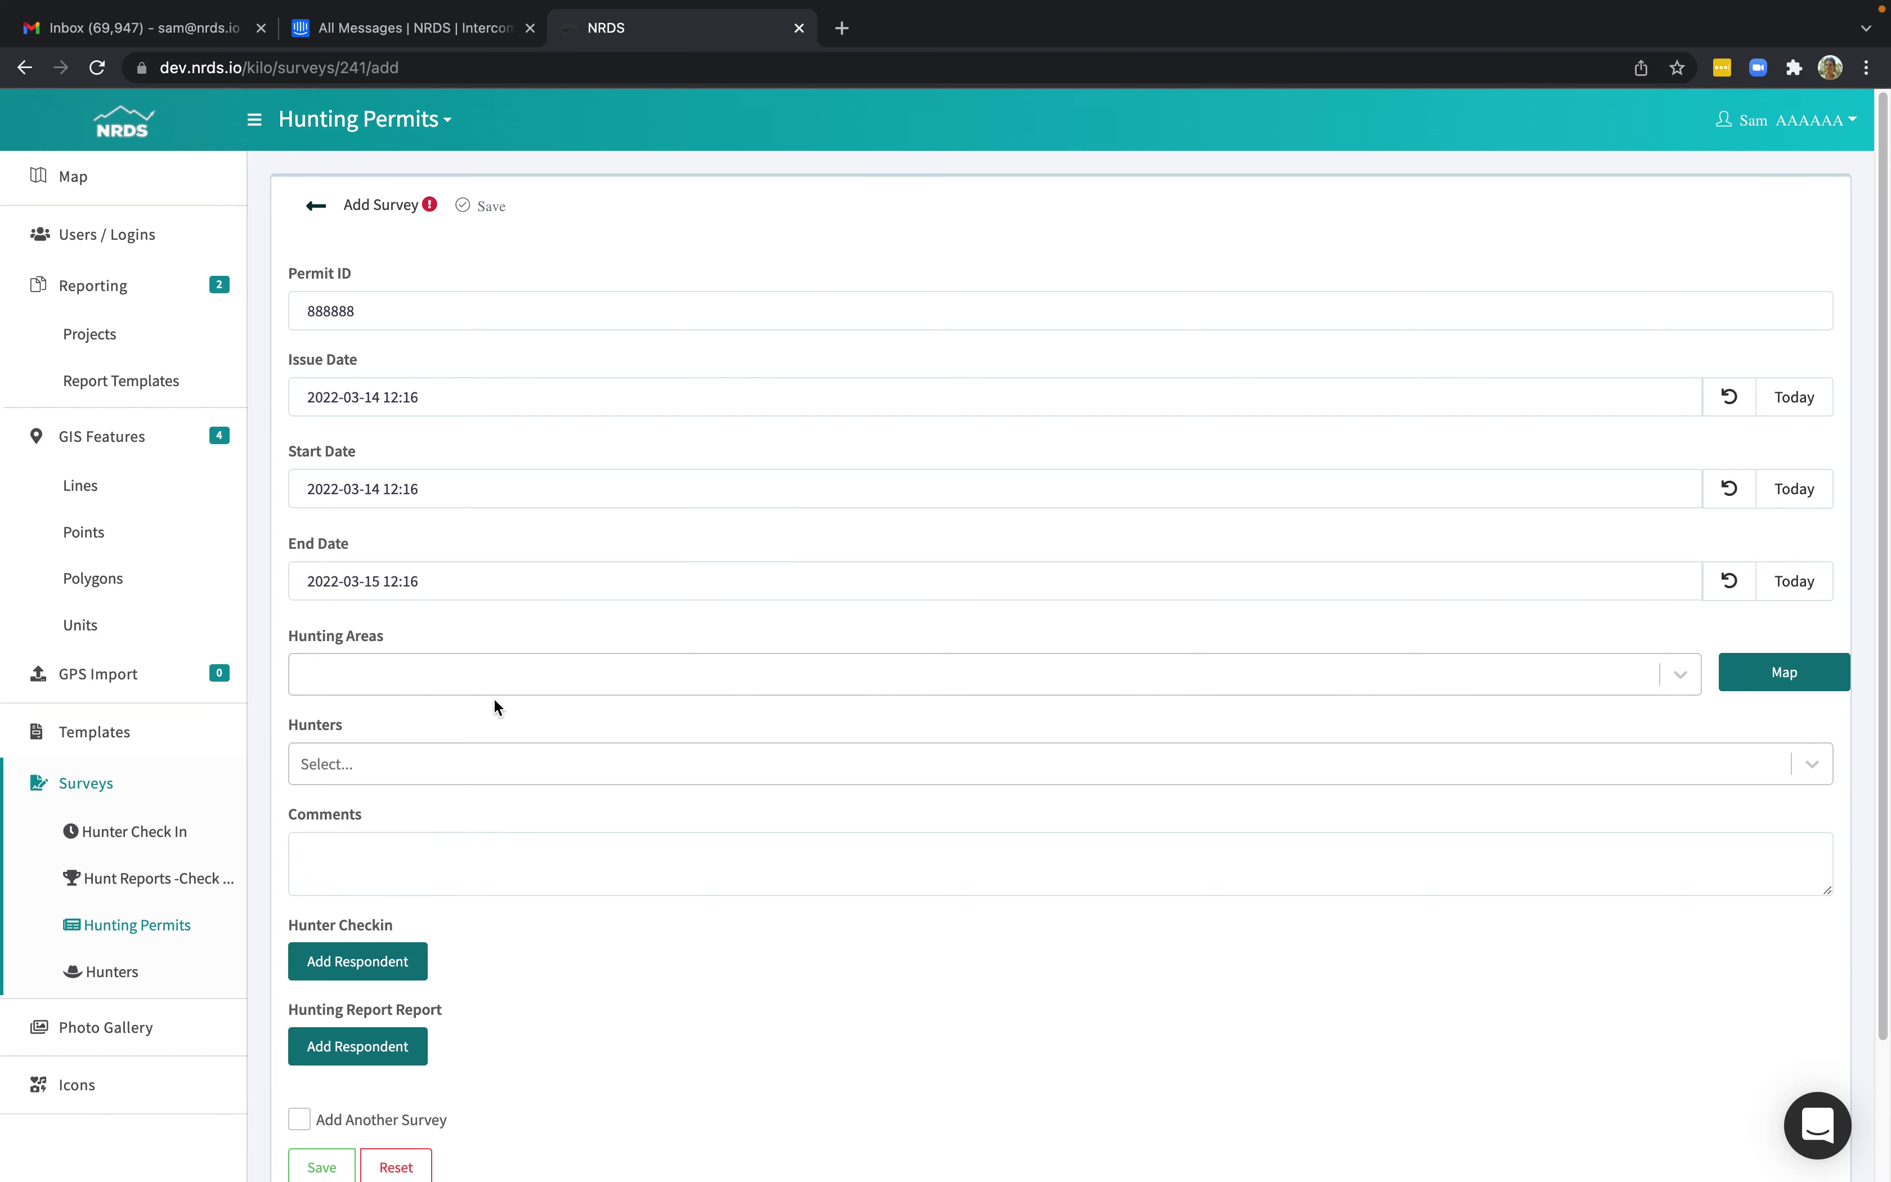
Add Hunting Zone (279.65 ac), the second hunter, and a Hunter Checkin respondent to the permit.
left_click(489, 680)
left_click(469, 723)
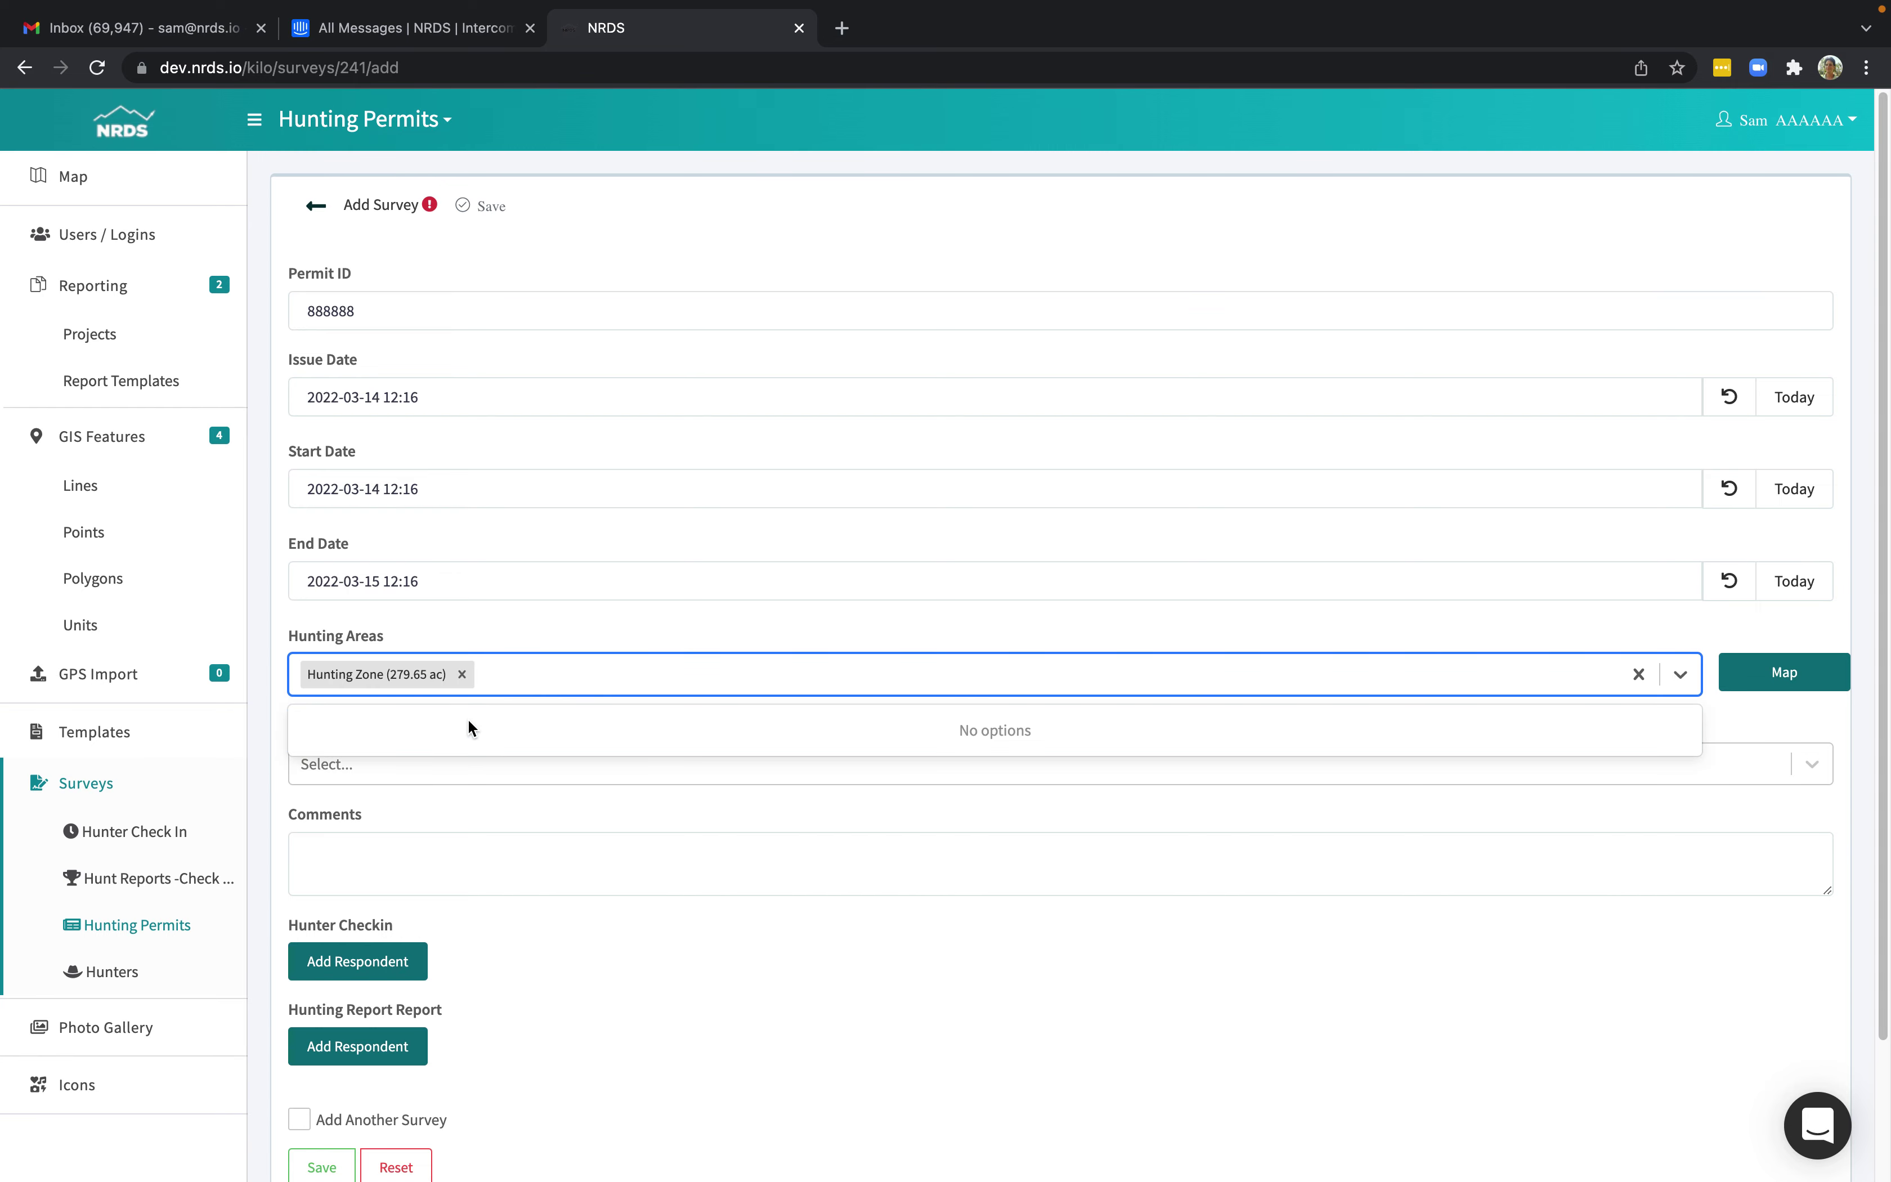
left_click(724, 232)
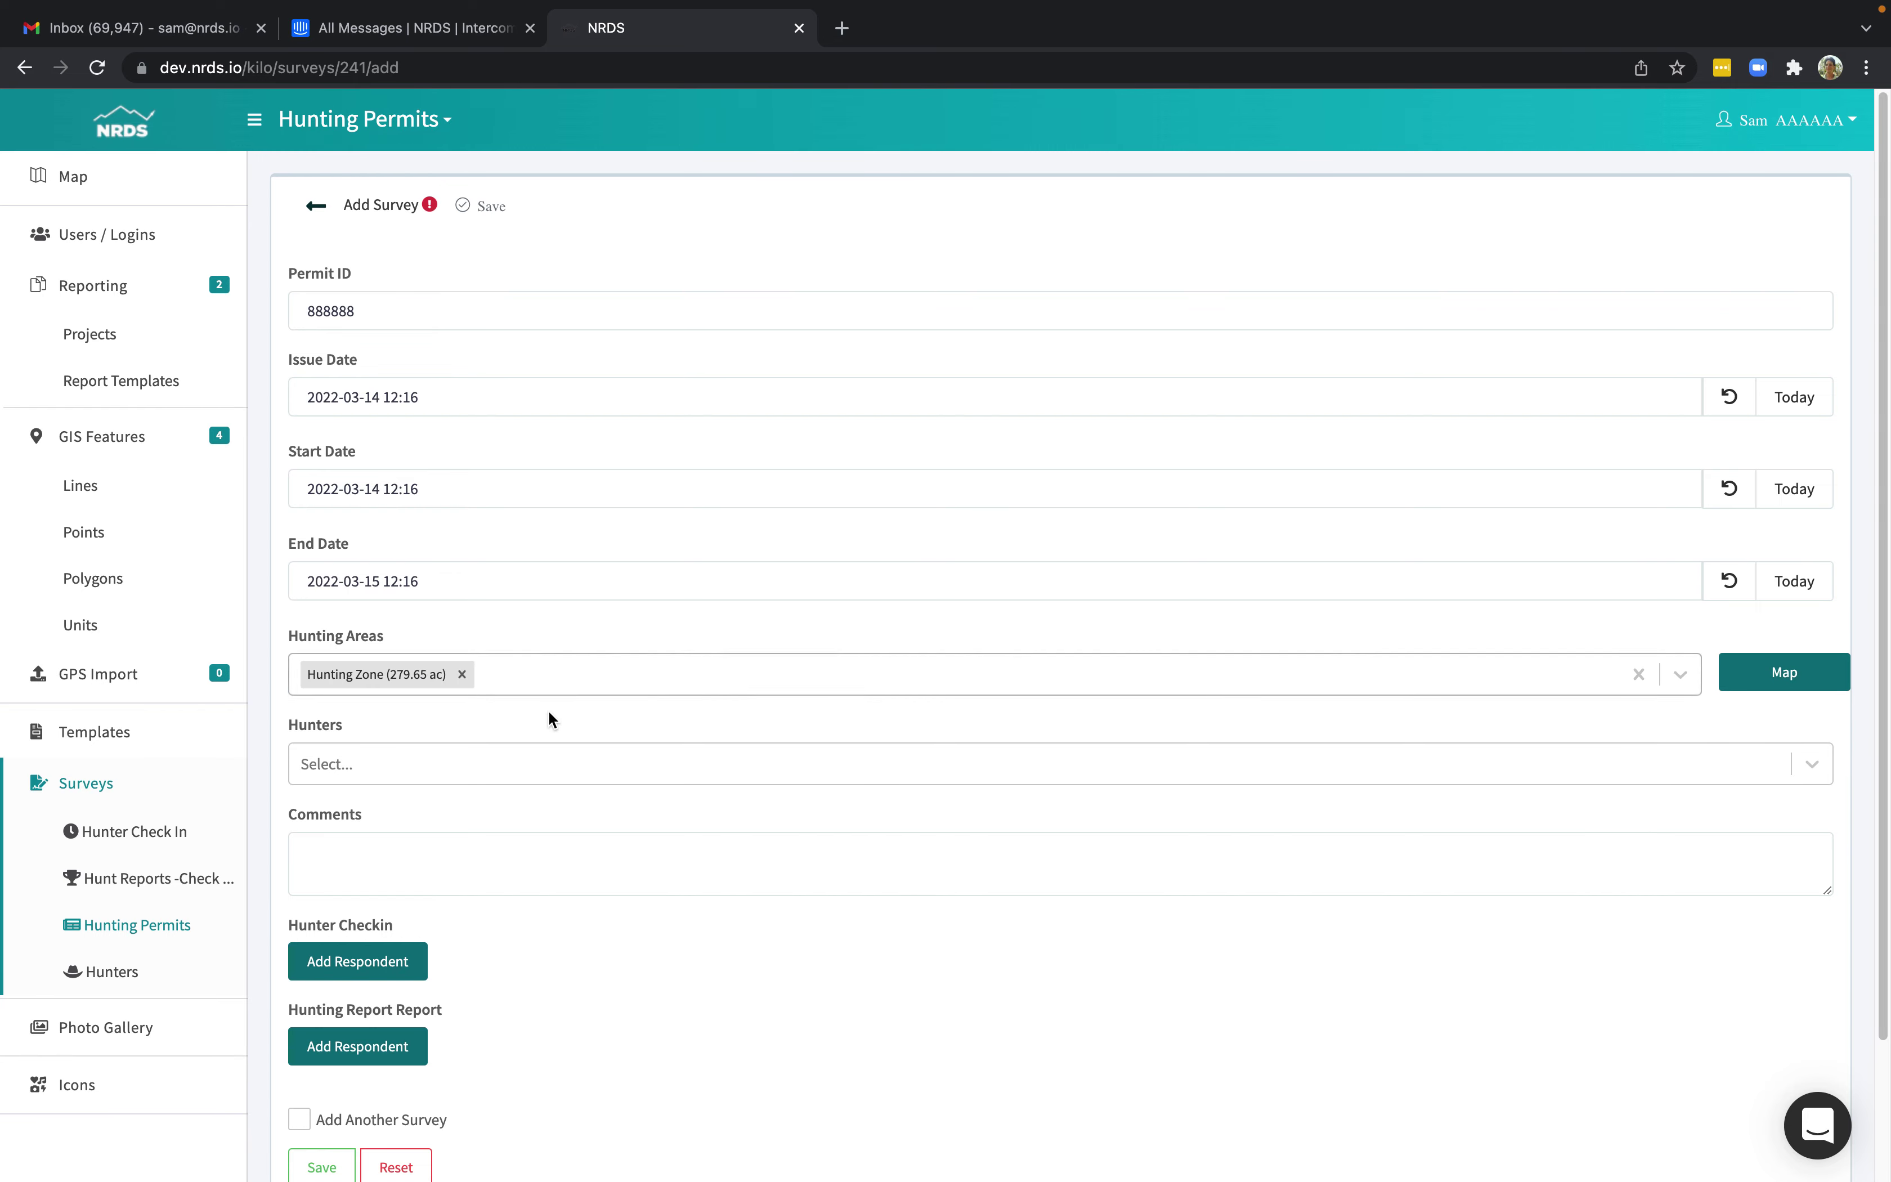
scroll(547, 708, "down", 2)
left_click(515, 611)
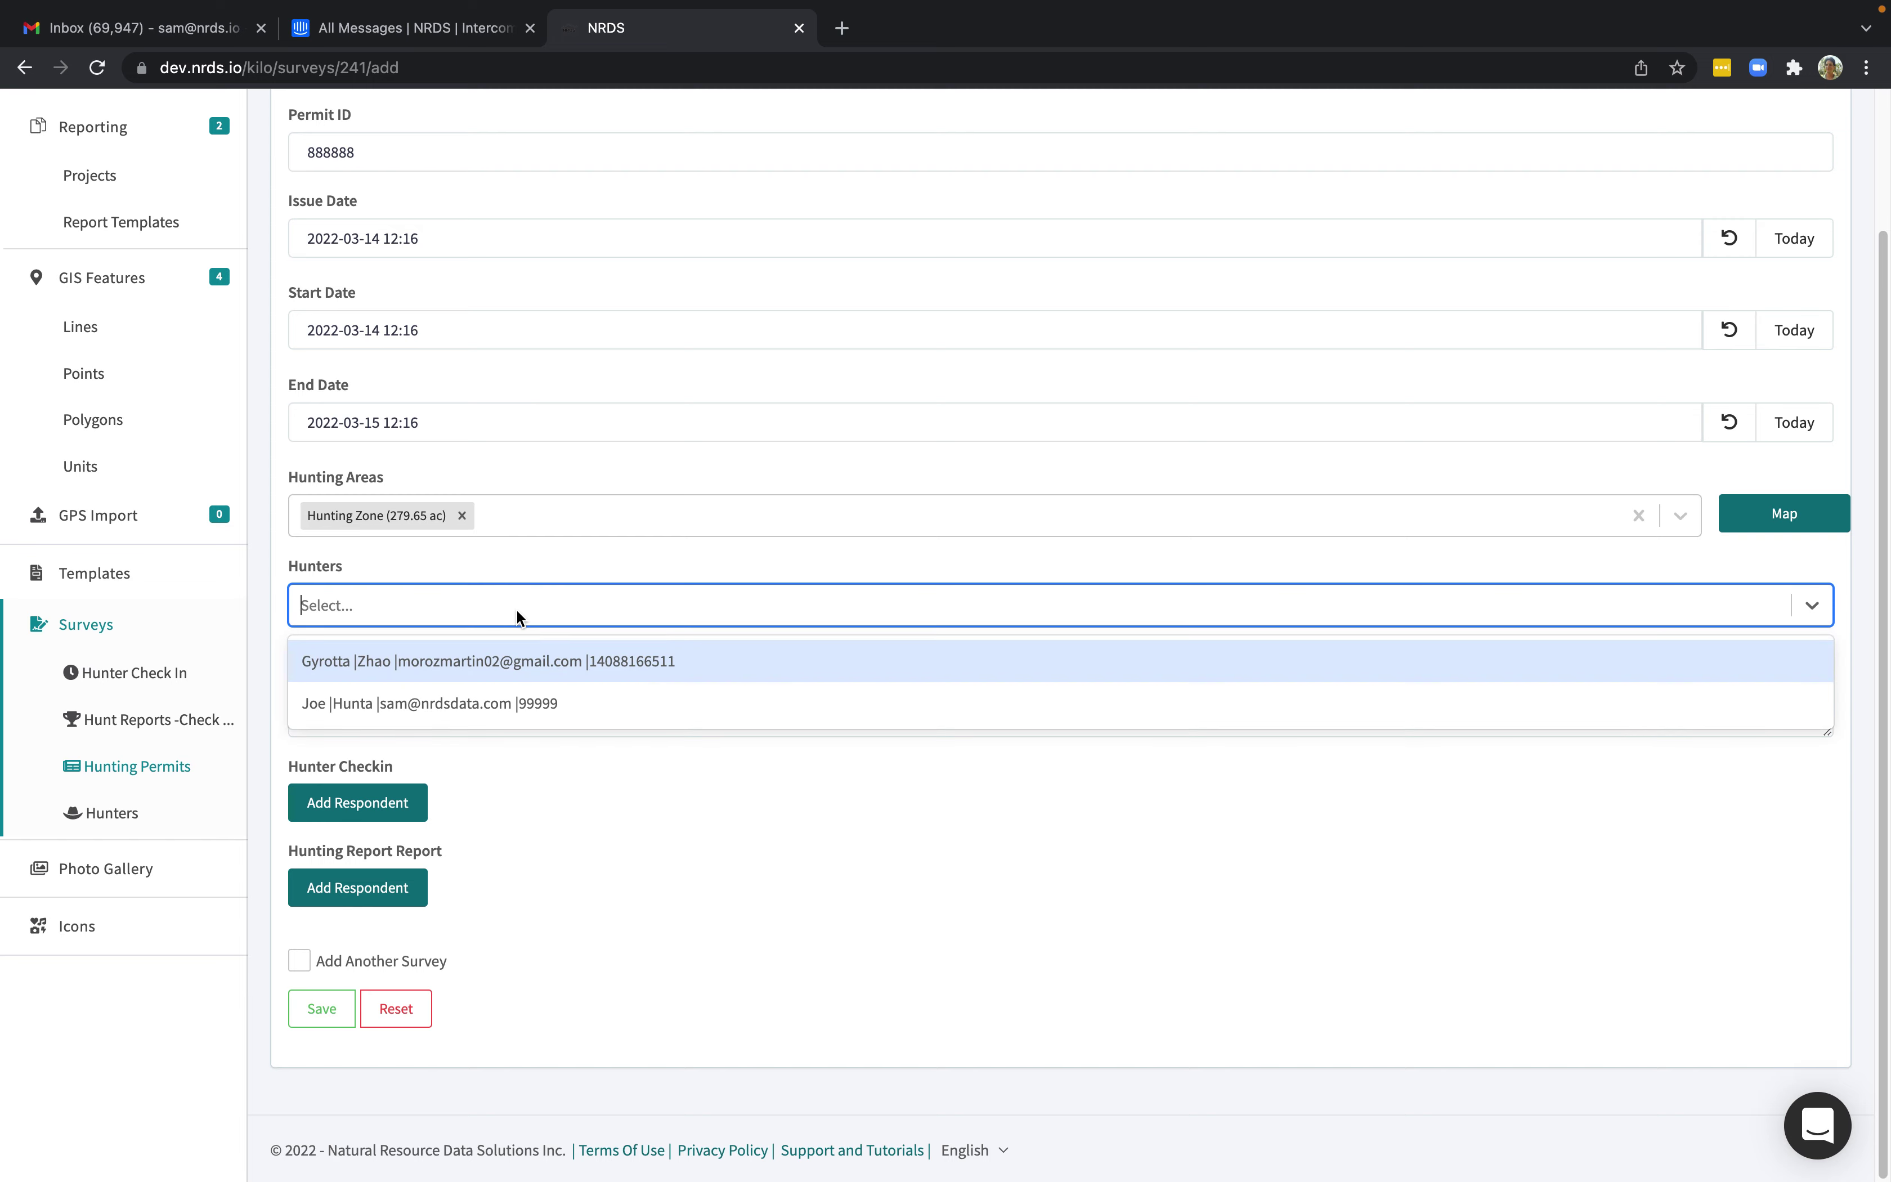
left_click(482, 691)
left_click(596, 796)
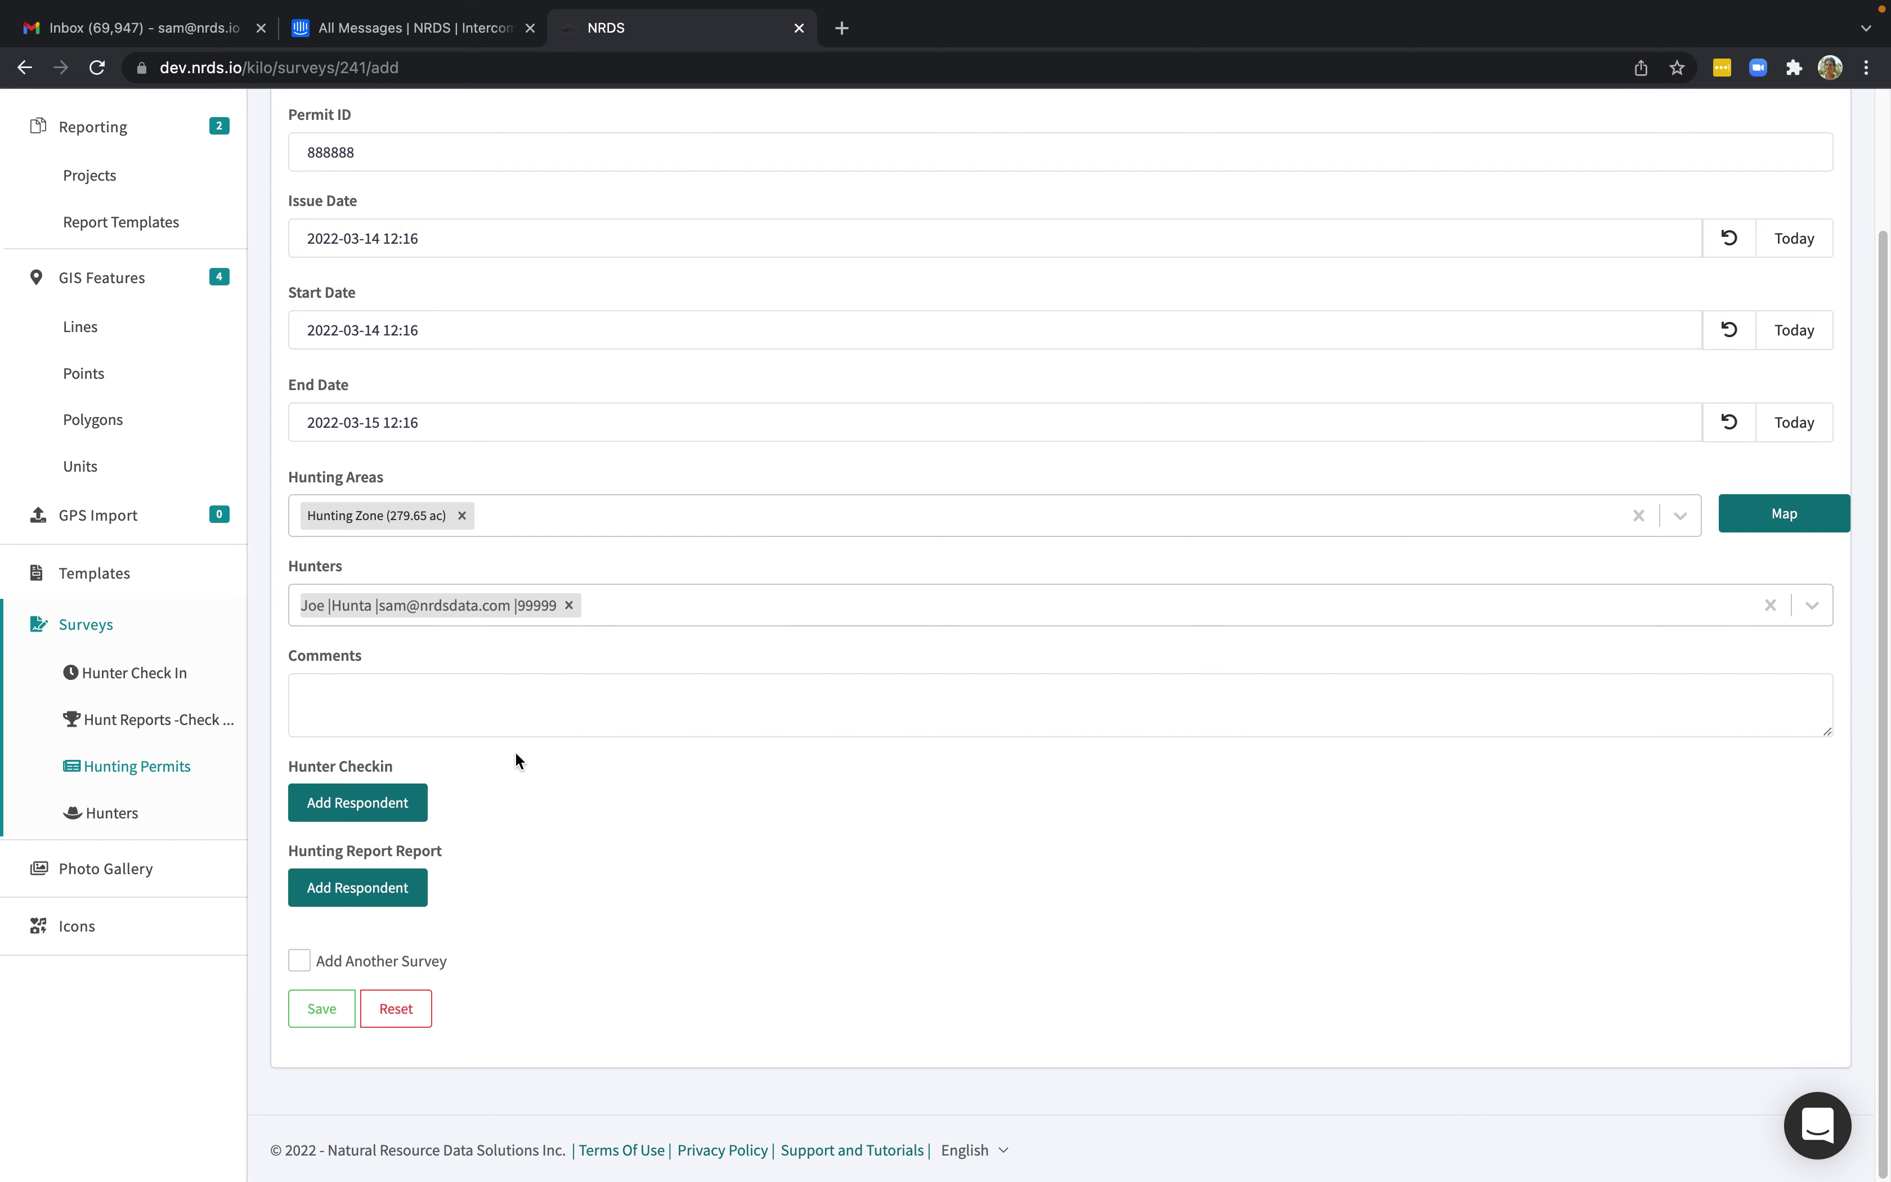
left_click(378, 808)
scroll(582, 793, "down", 8)
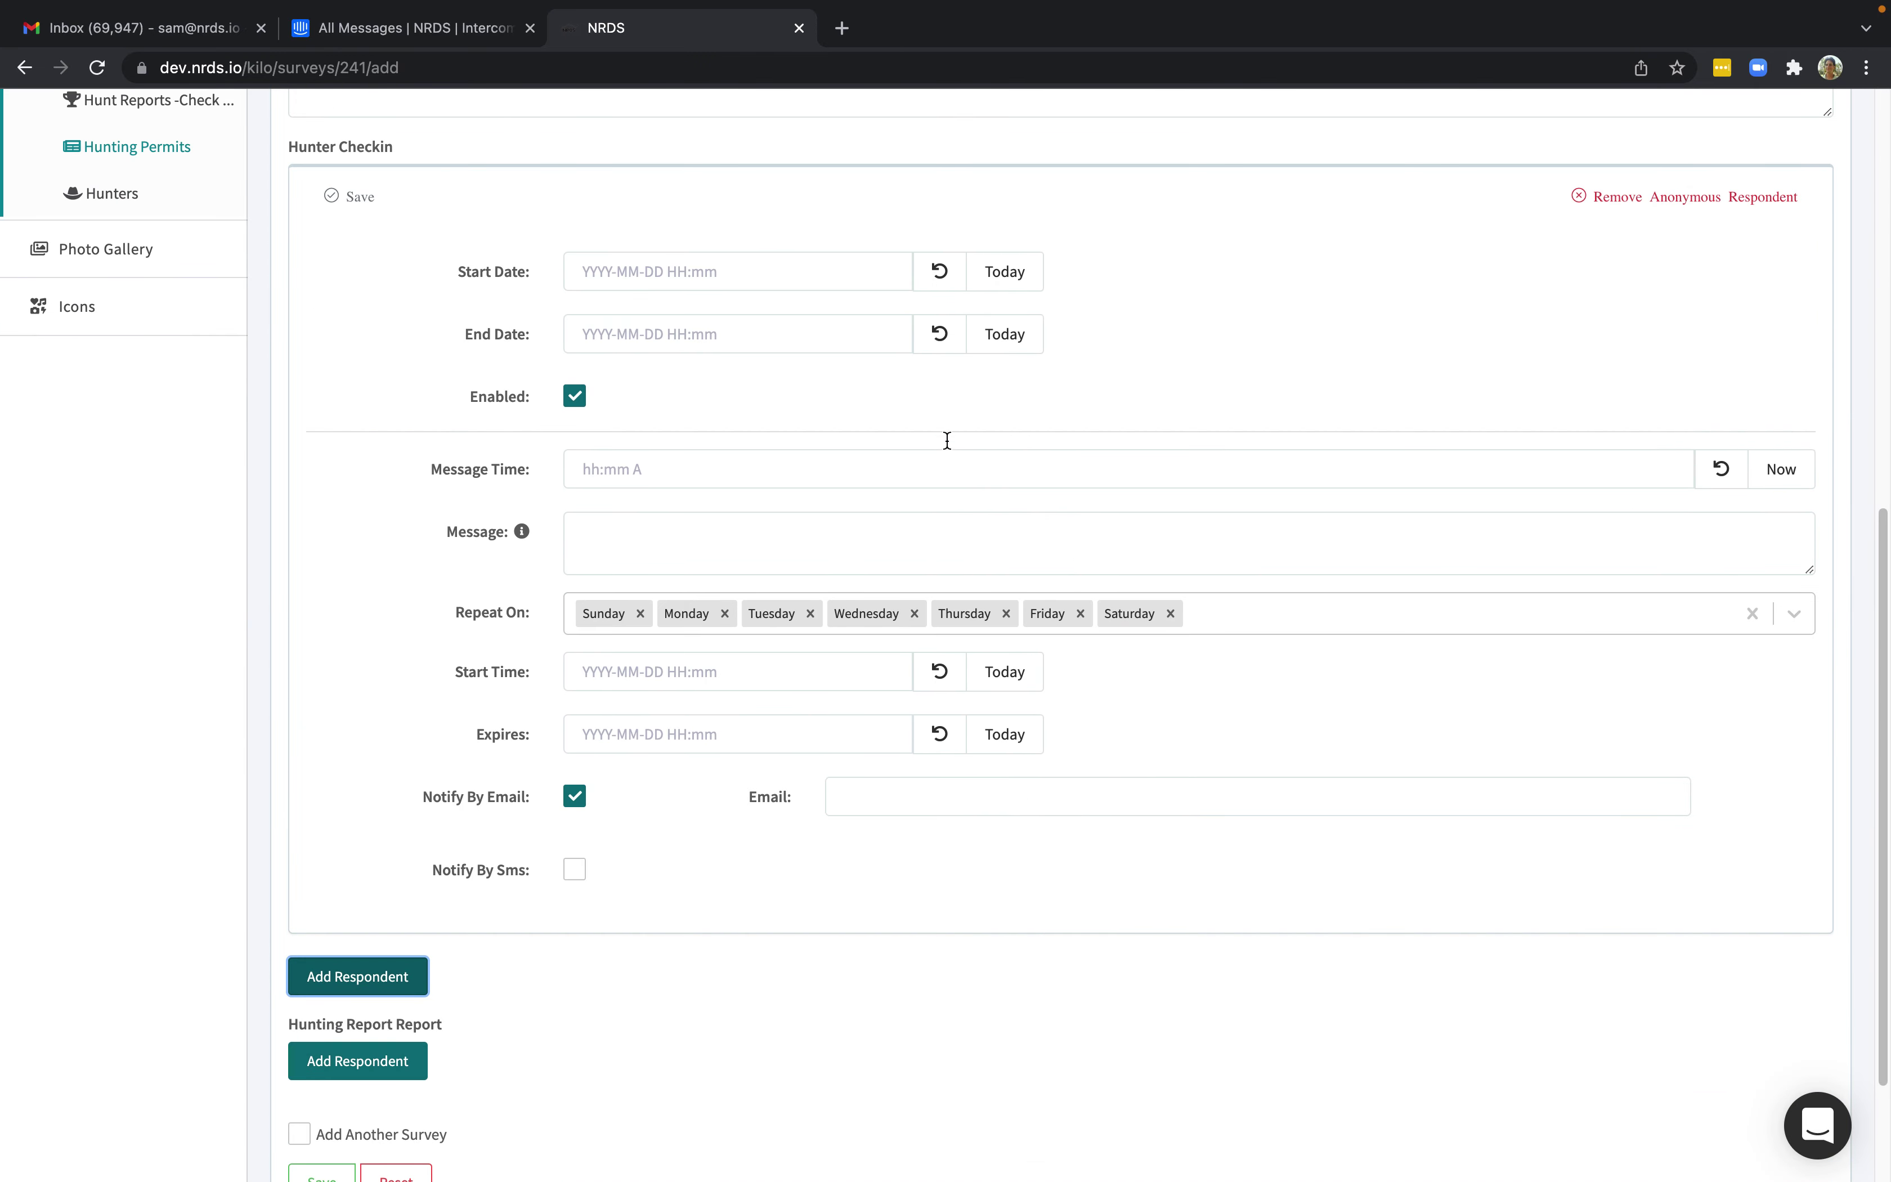
Set the Hunter Checkin start date to today and its message time to 12:19 PM.
left_click(1004, 281)
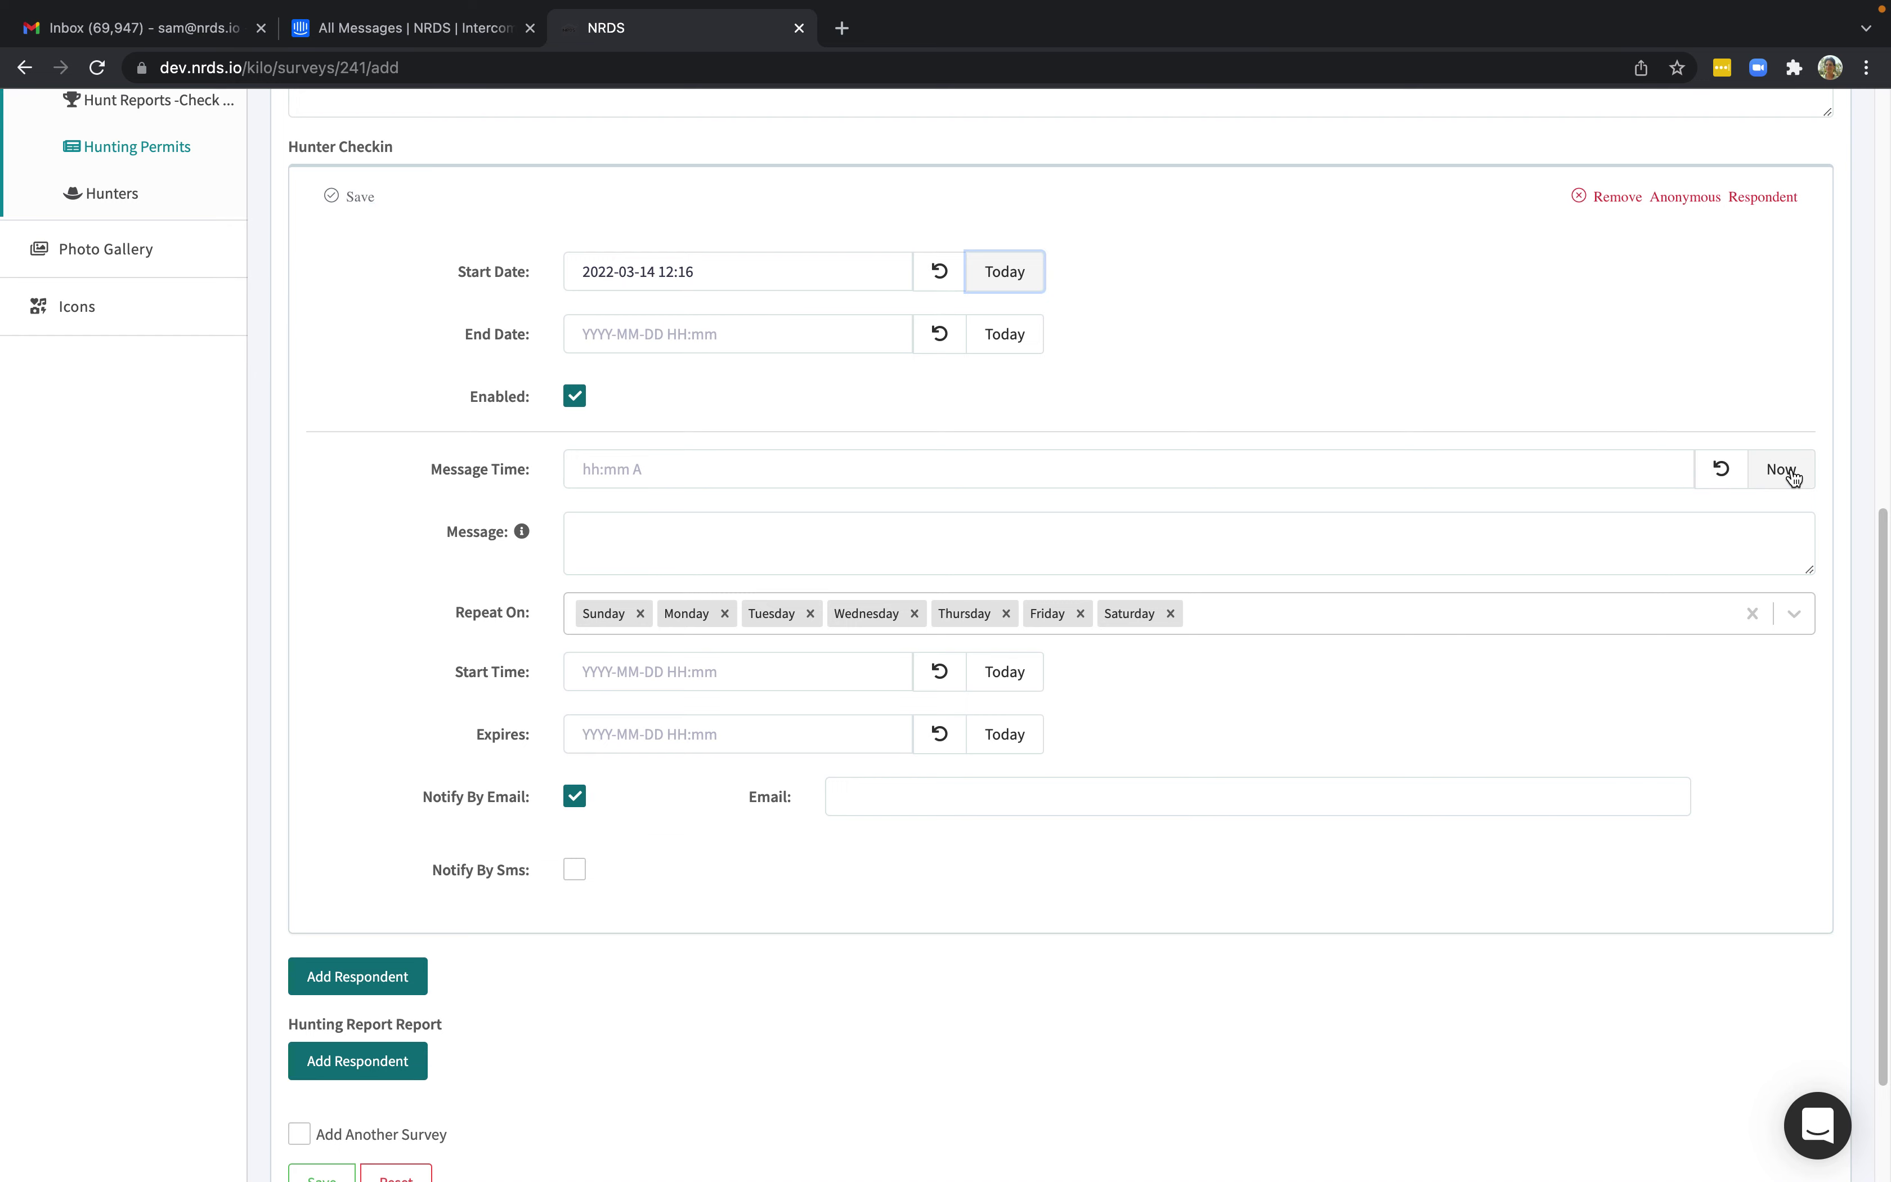
left_click(1241, 480)
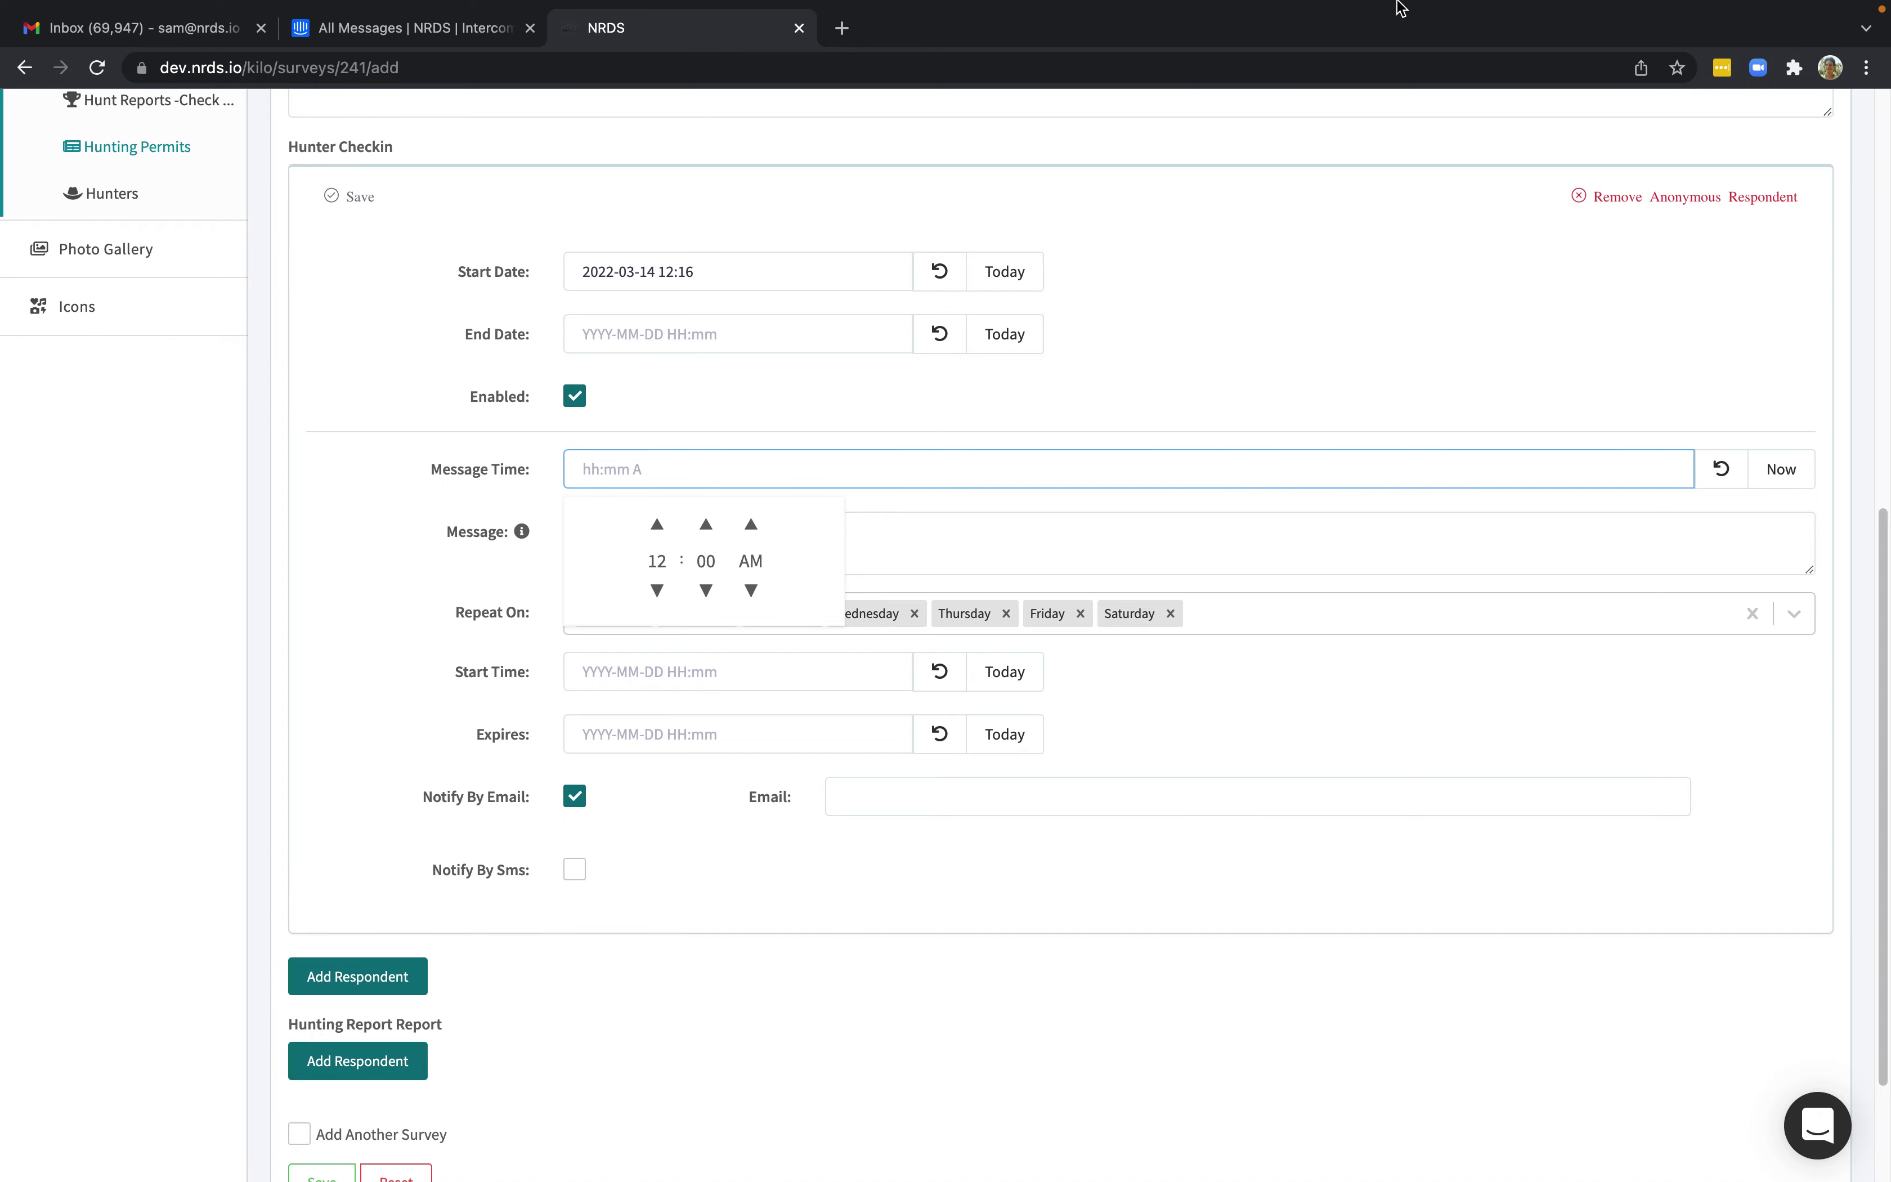
mouse_move(1402, 8)
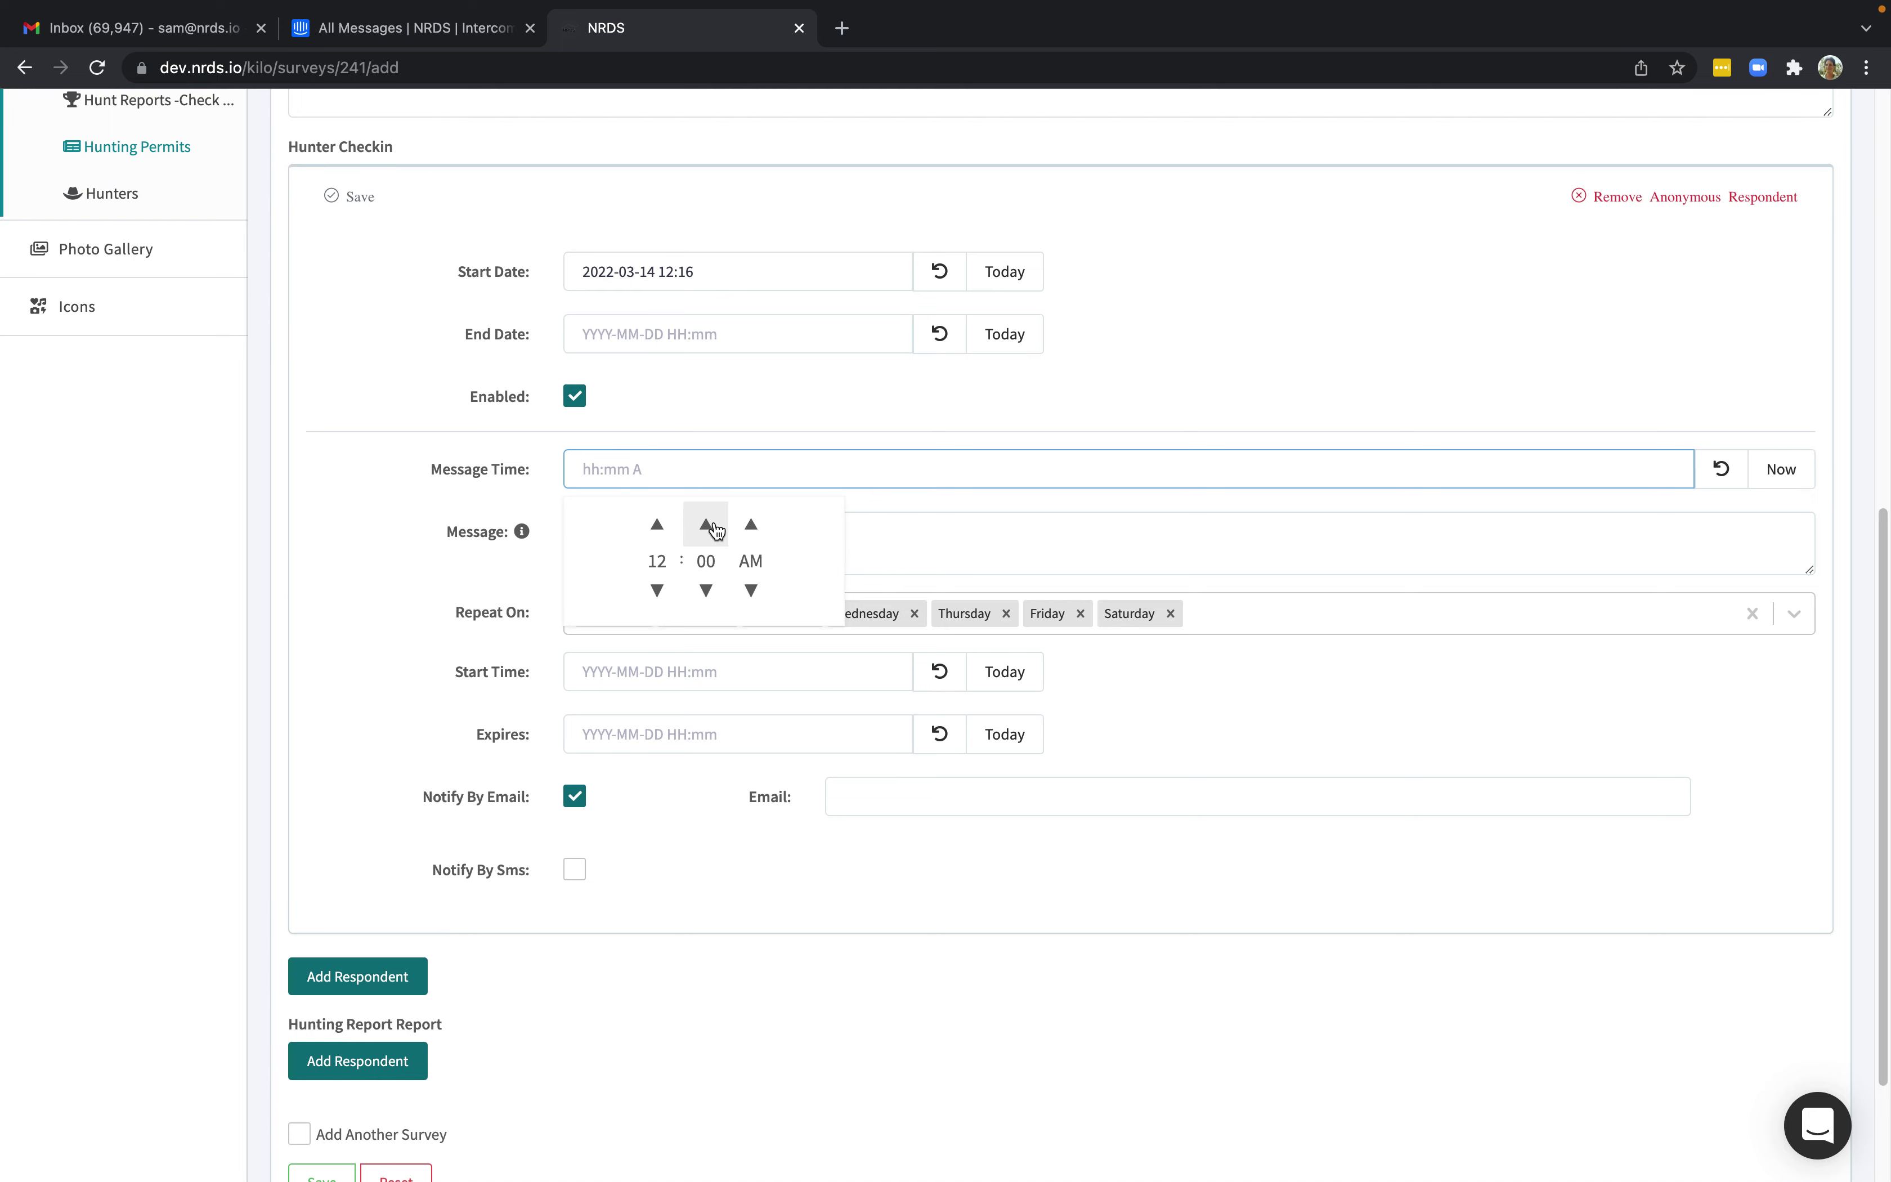
left_click(1764, 472)
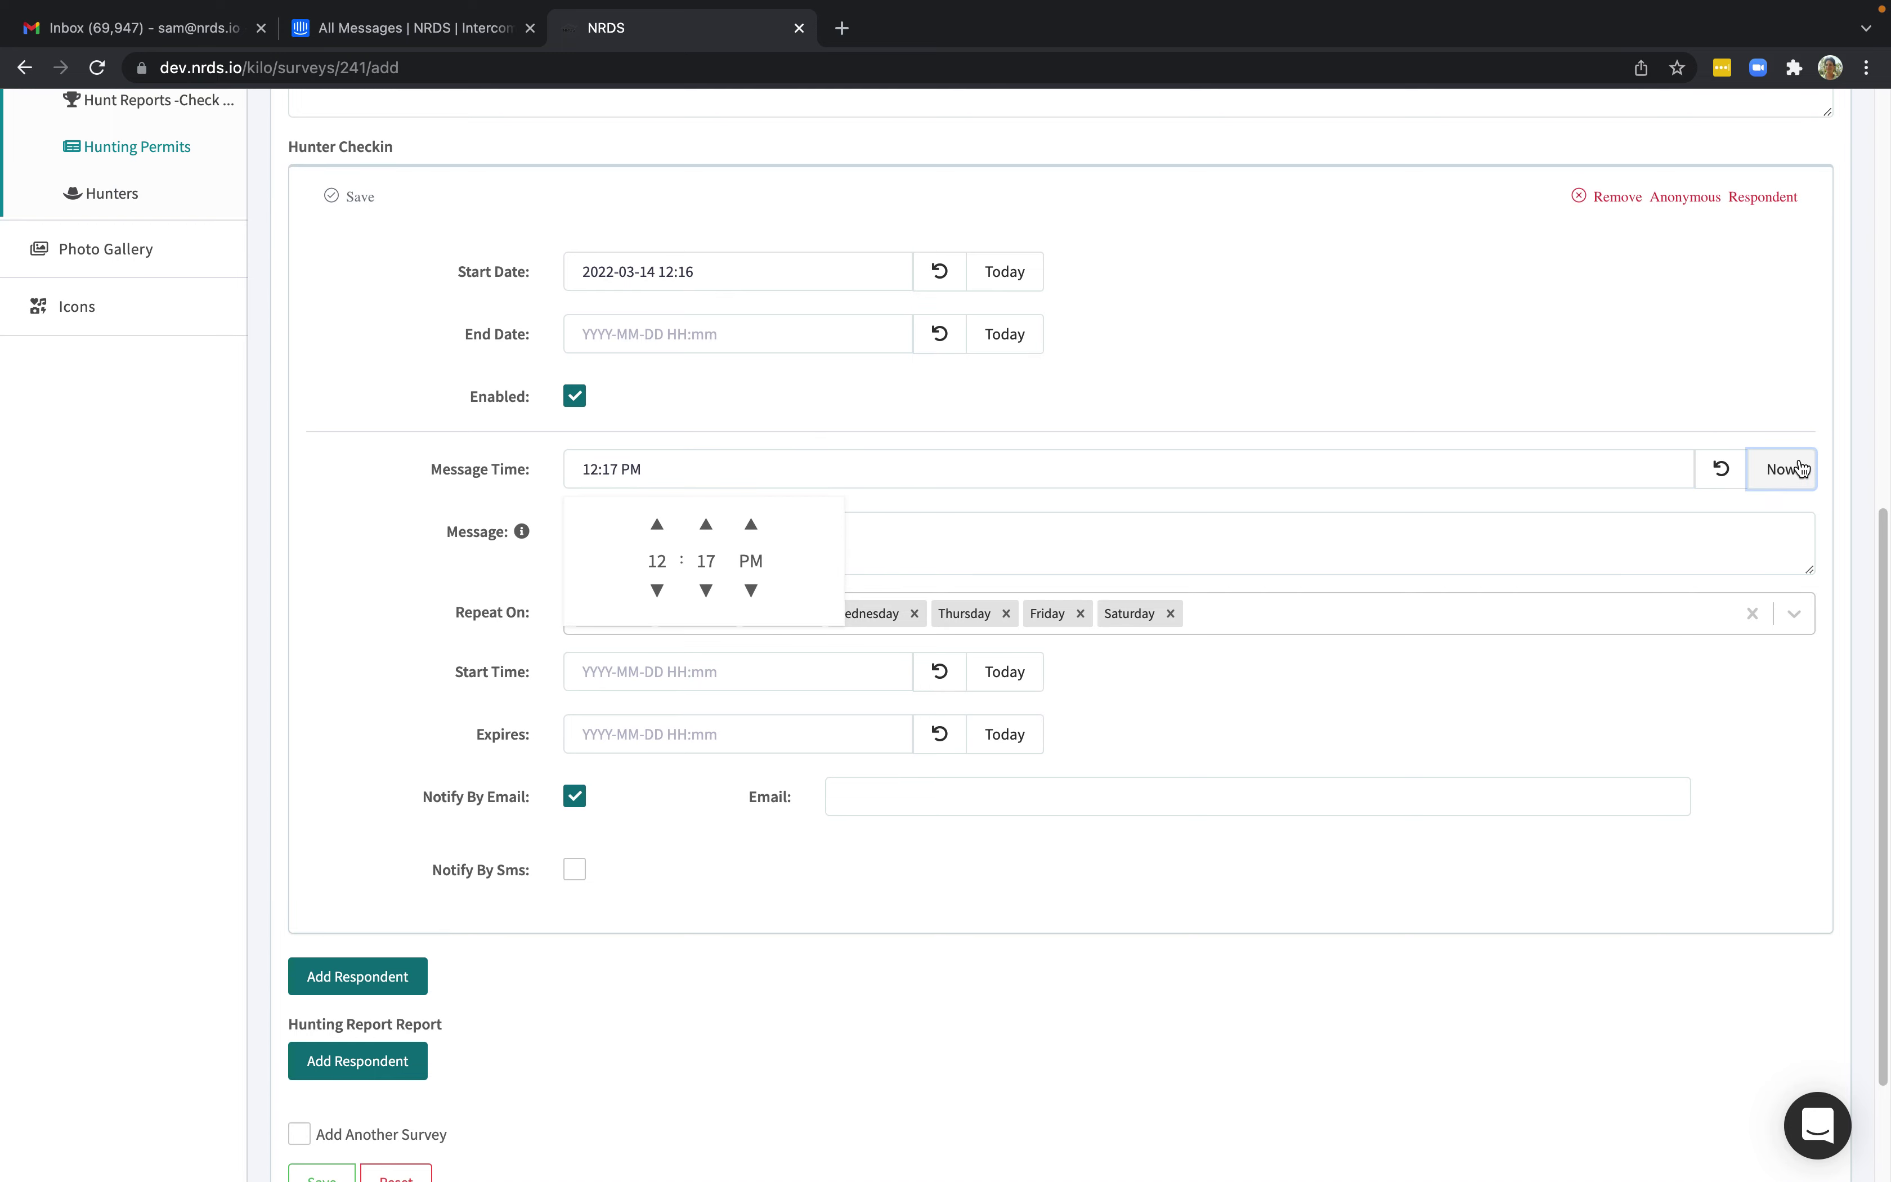
left_click(708, 526)
left_click(708, 526)
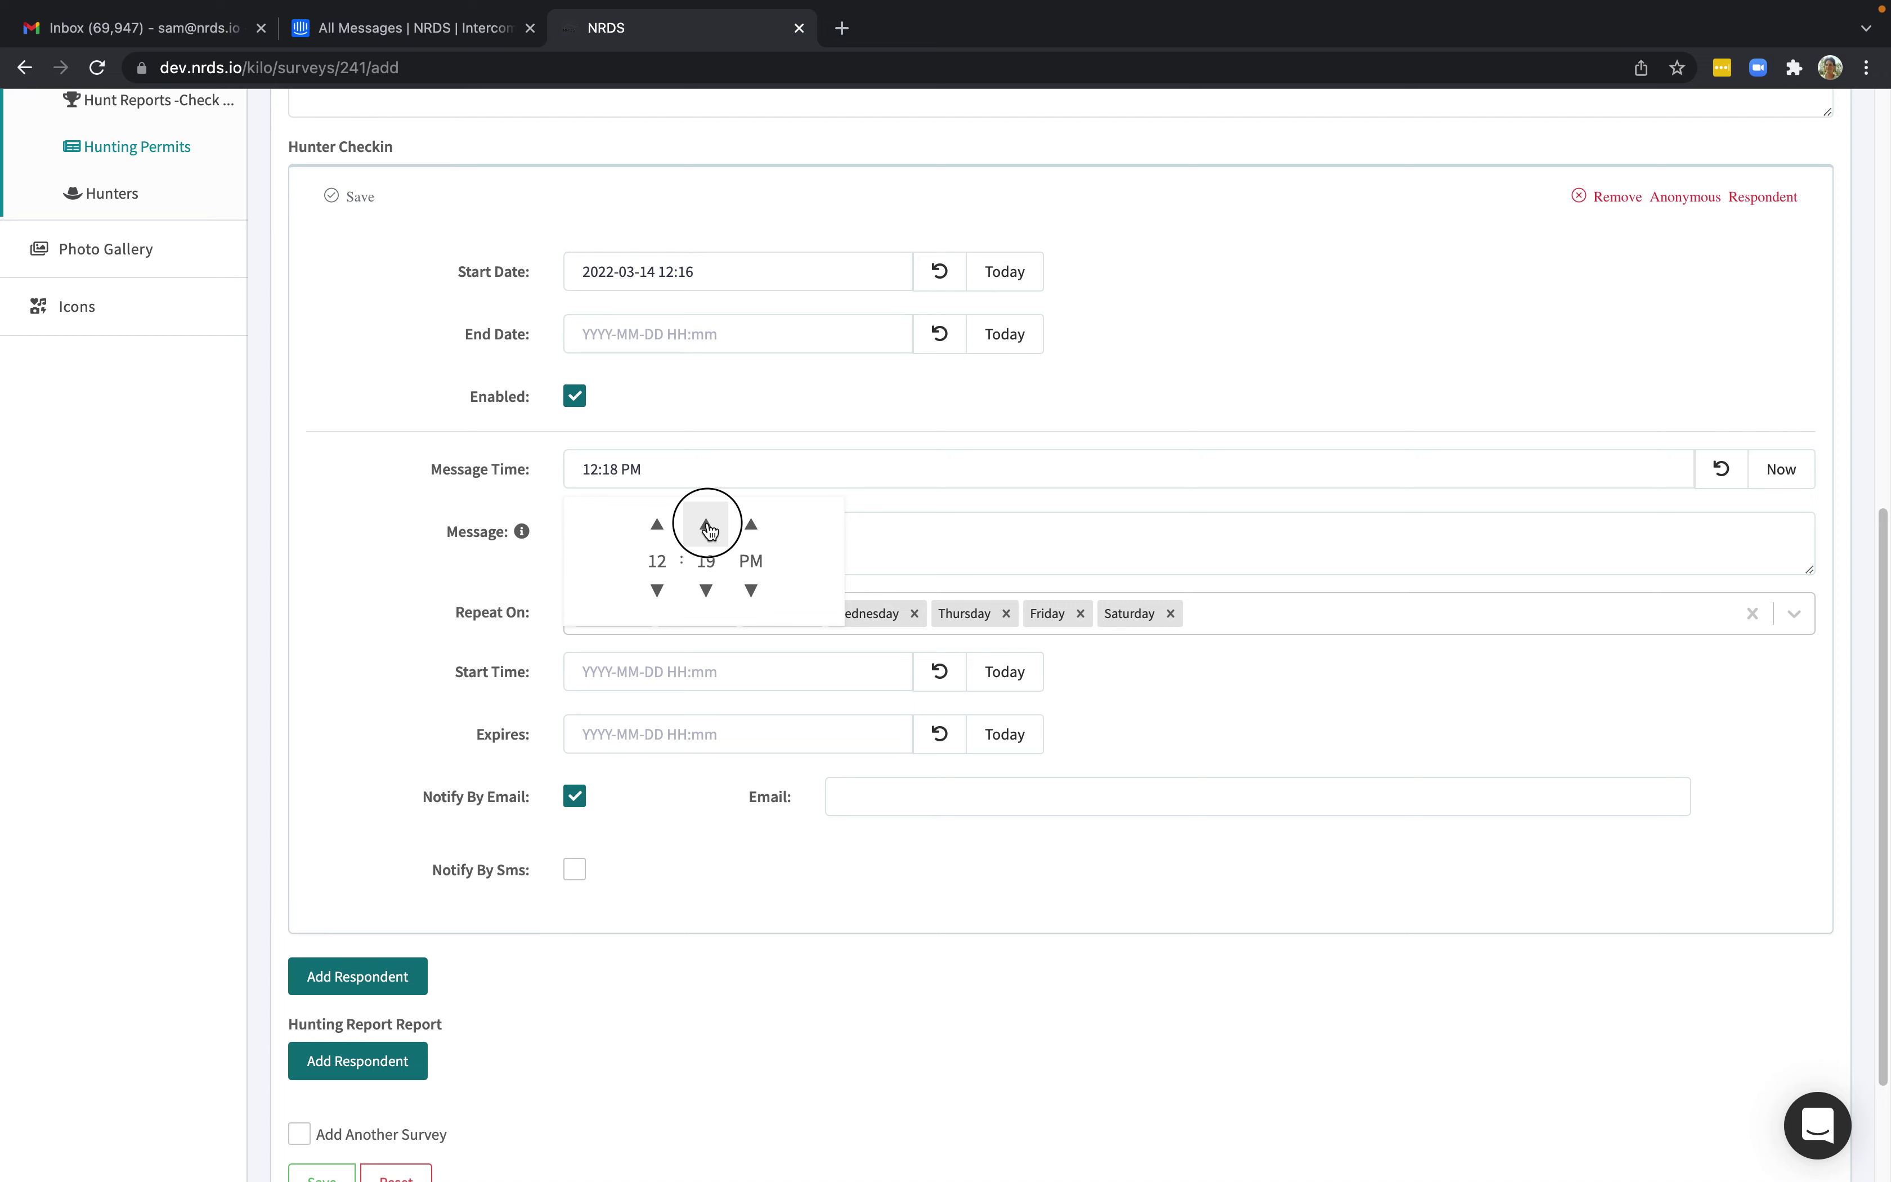
left_click(378, 559)
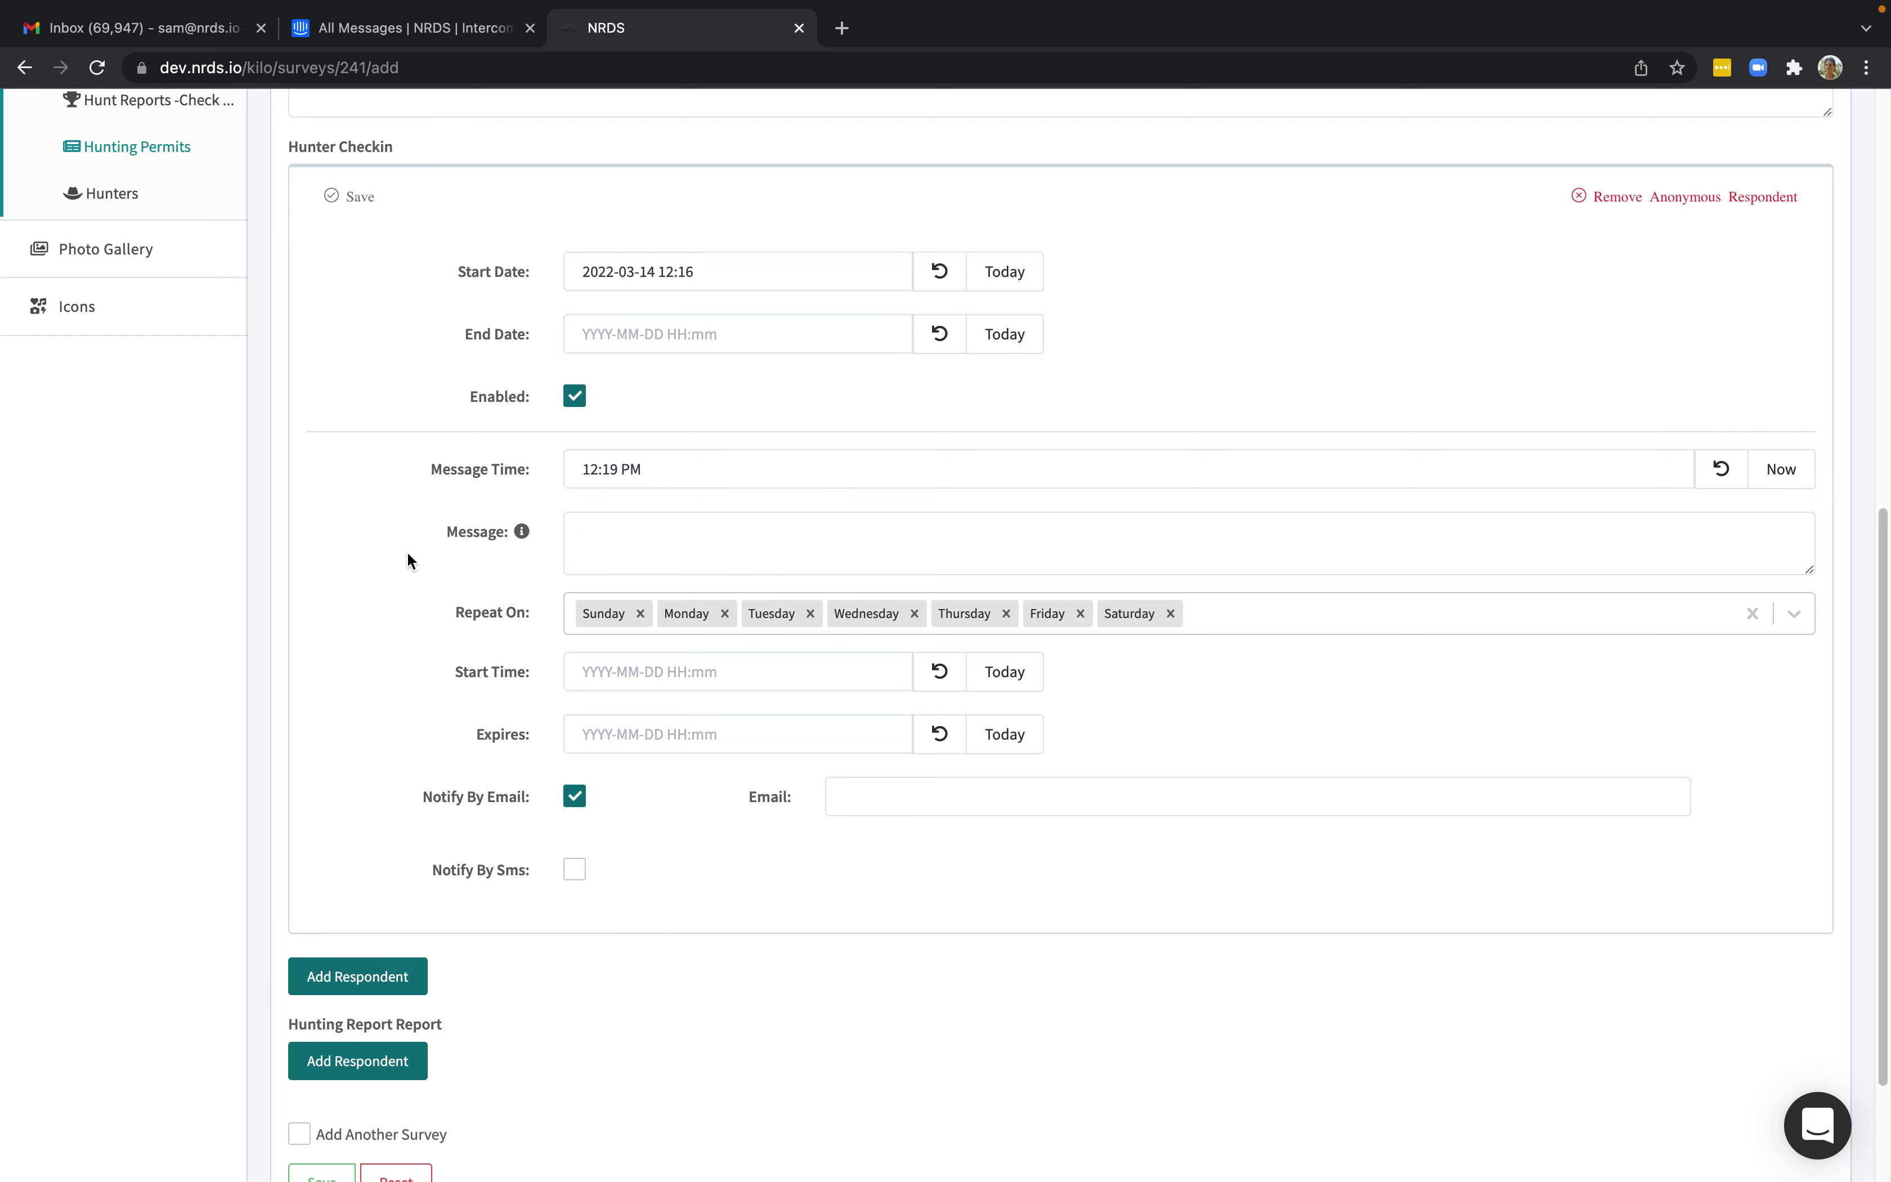
left_click(522, 532)
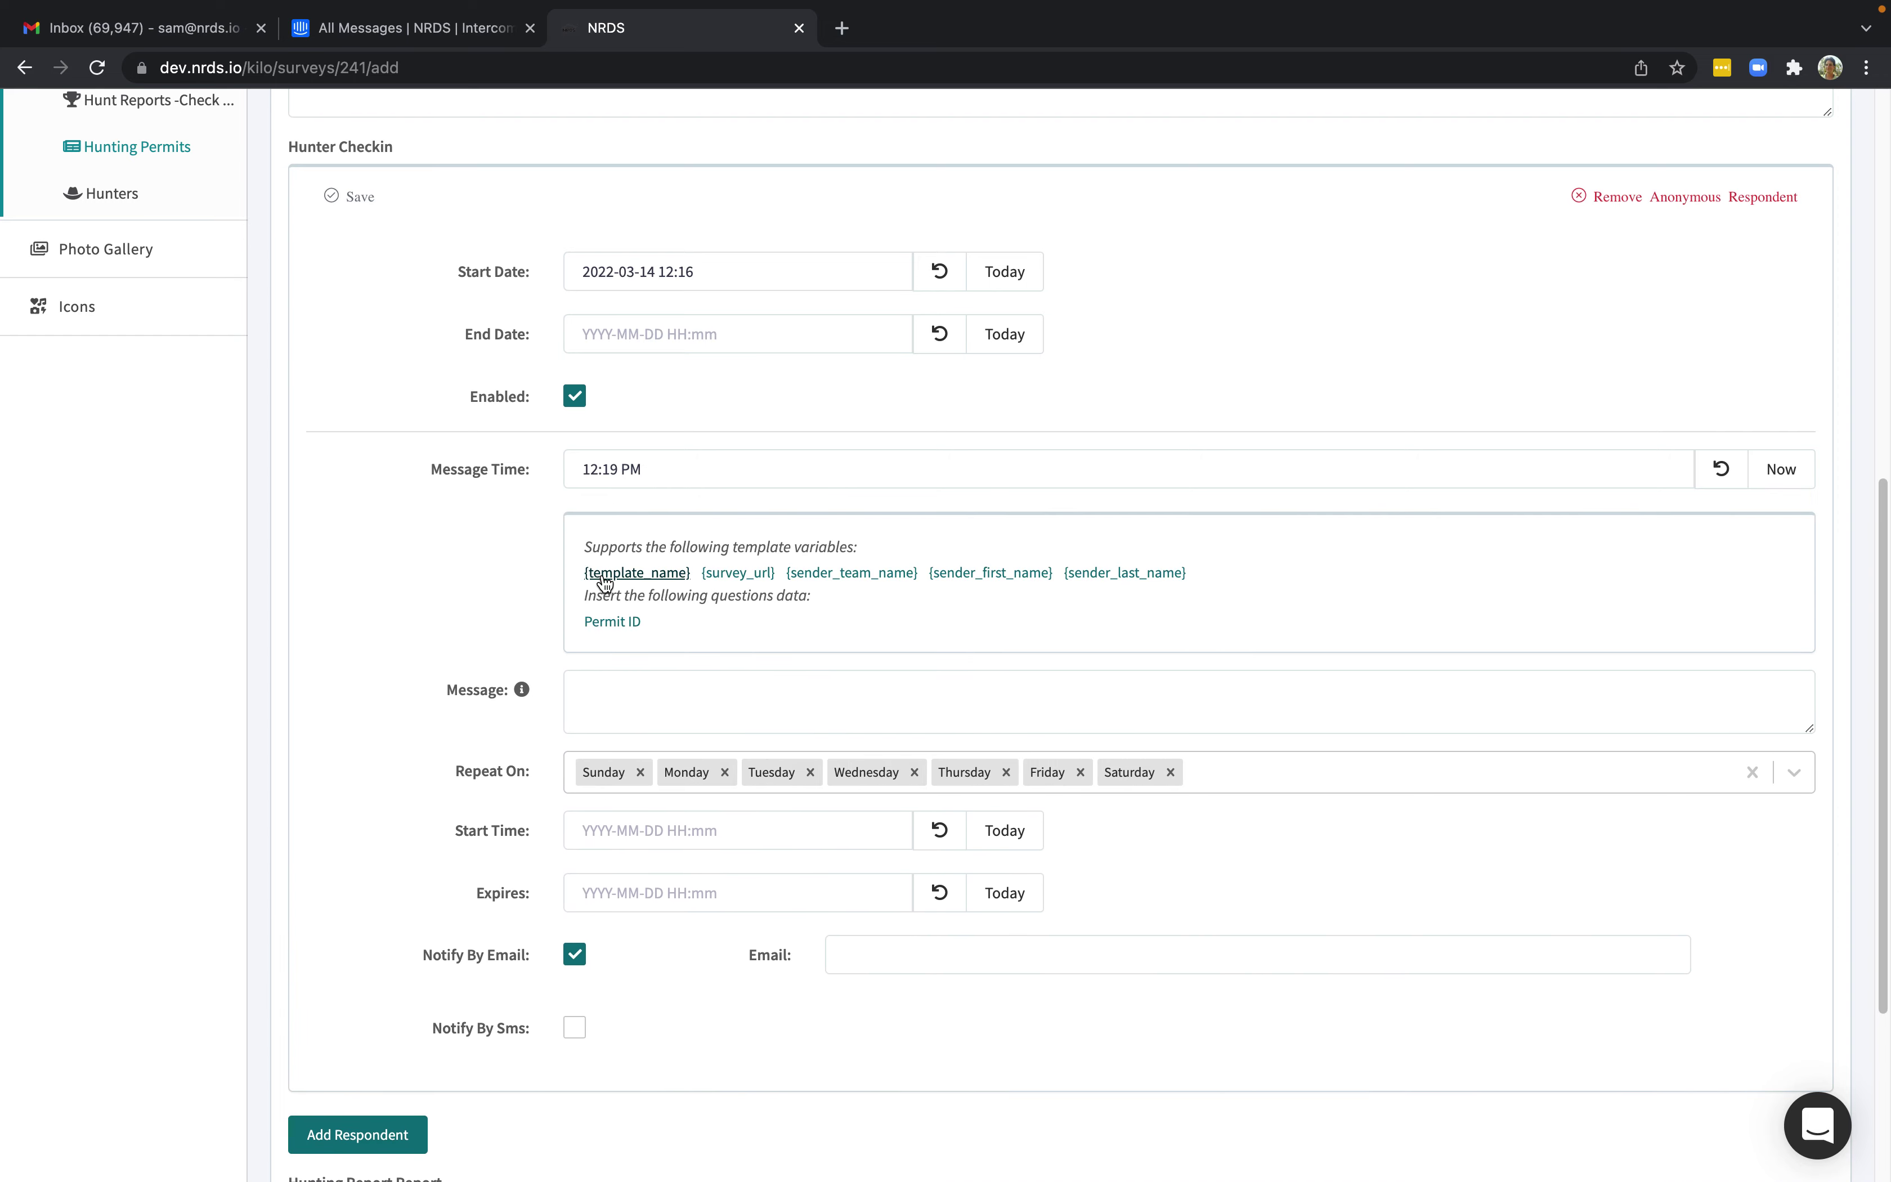
Write the message 'Hello Please sign in for permit 888888, Click here {survey_url}, Thank you {sender_first_name}'.
left_click(618, 682)
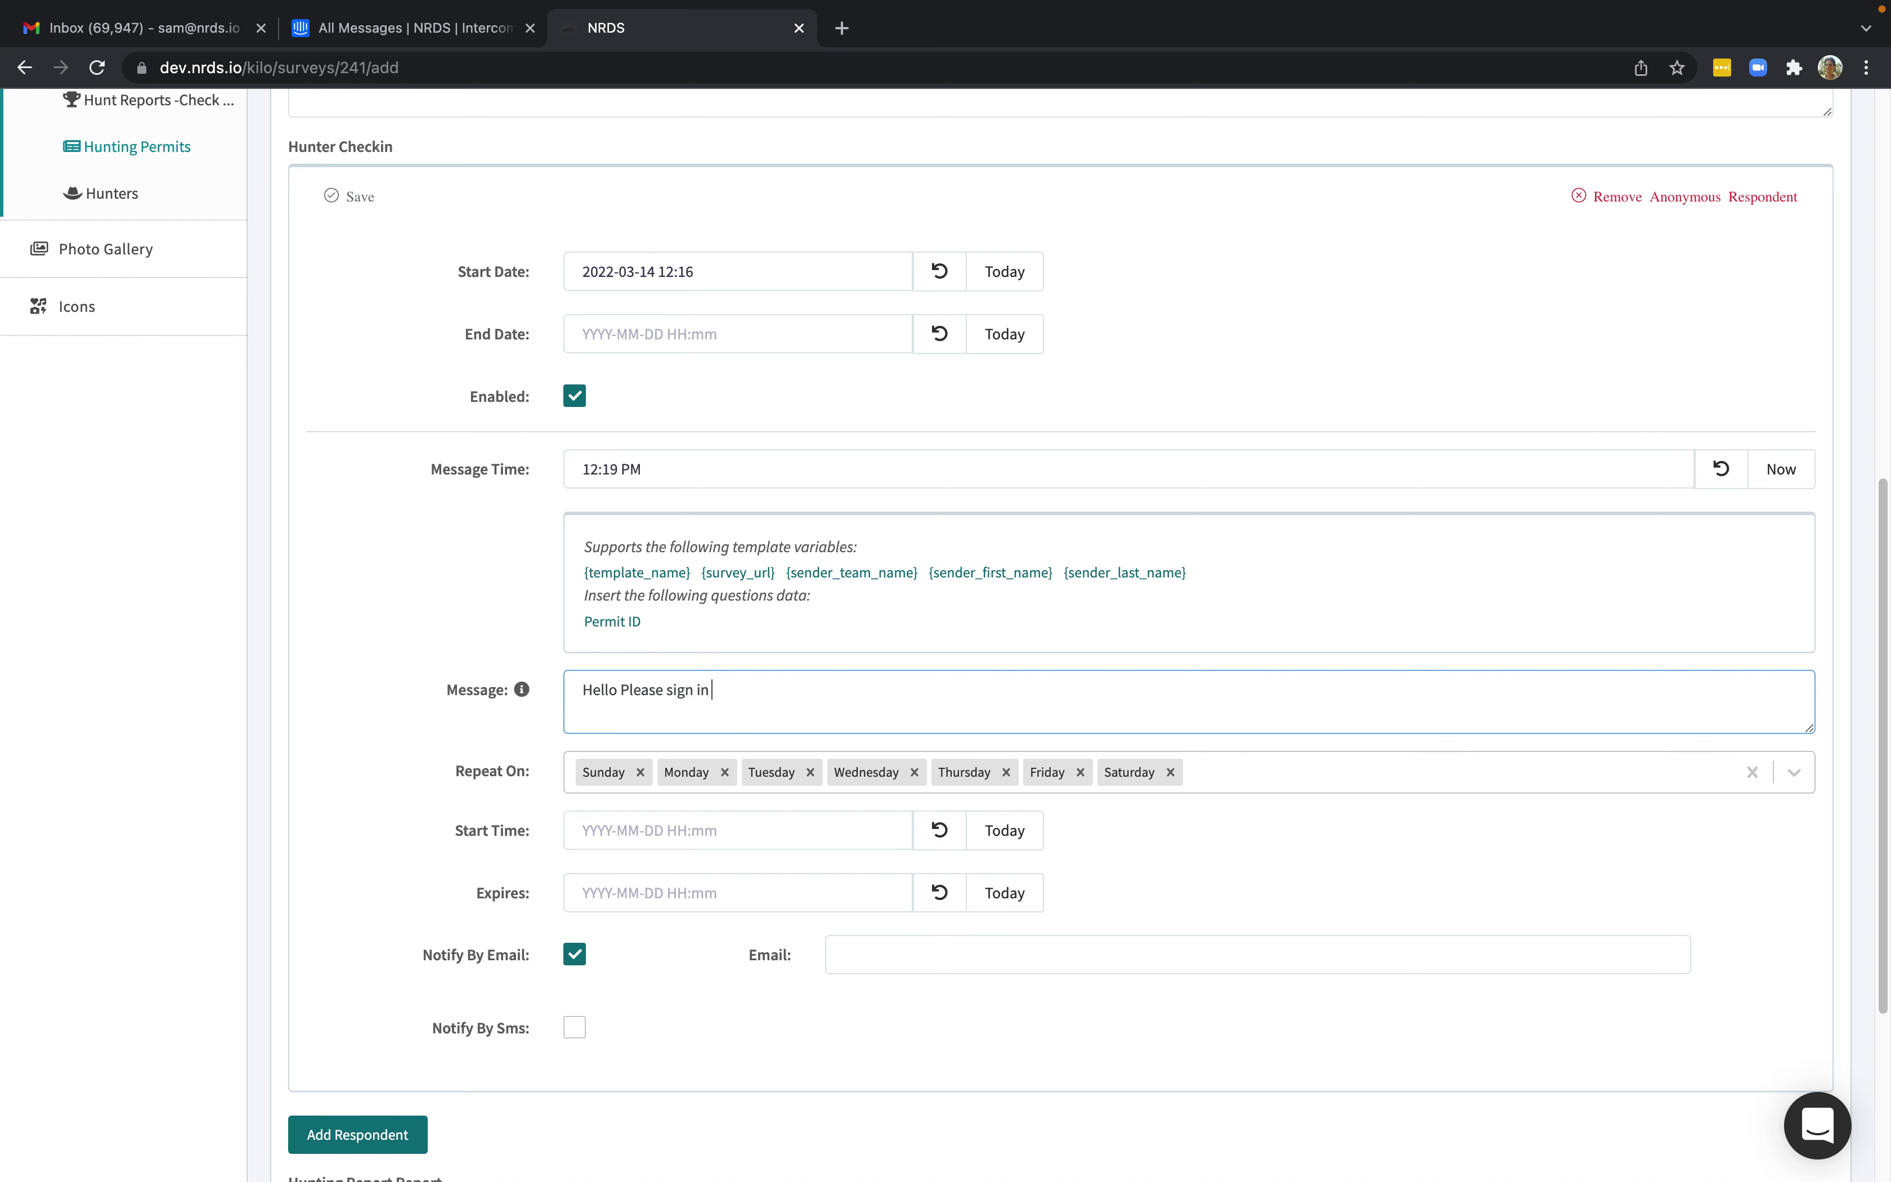
type("permit")
left_click(613, 623)
left_click(875, 687)
type("Click here")
left_click(738, 575)
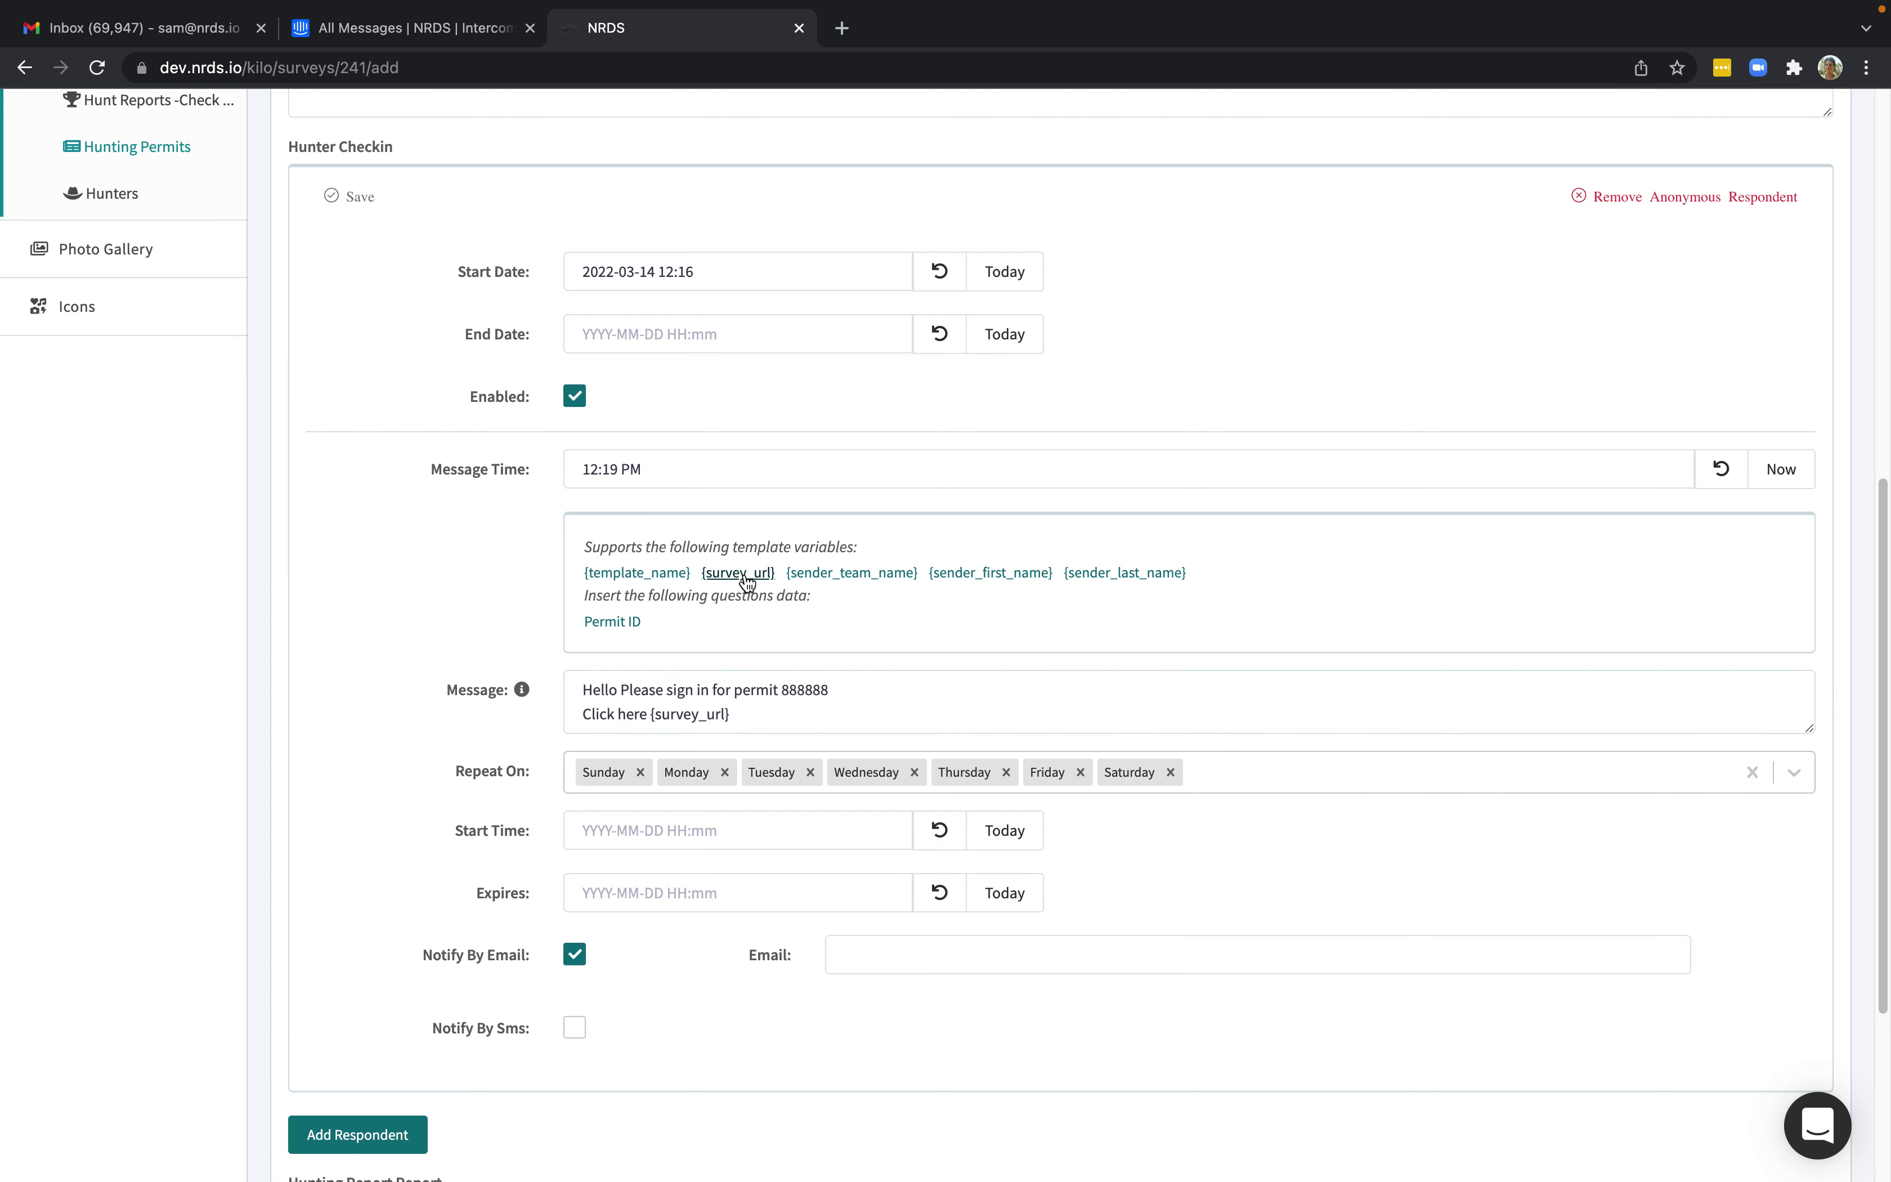
left_click(741, 720)
key("Return")
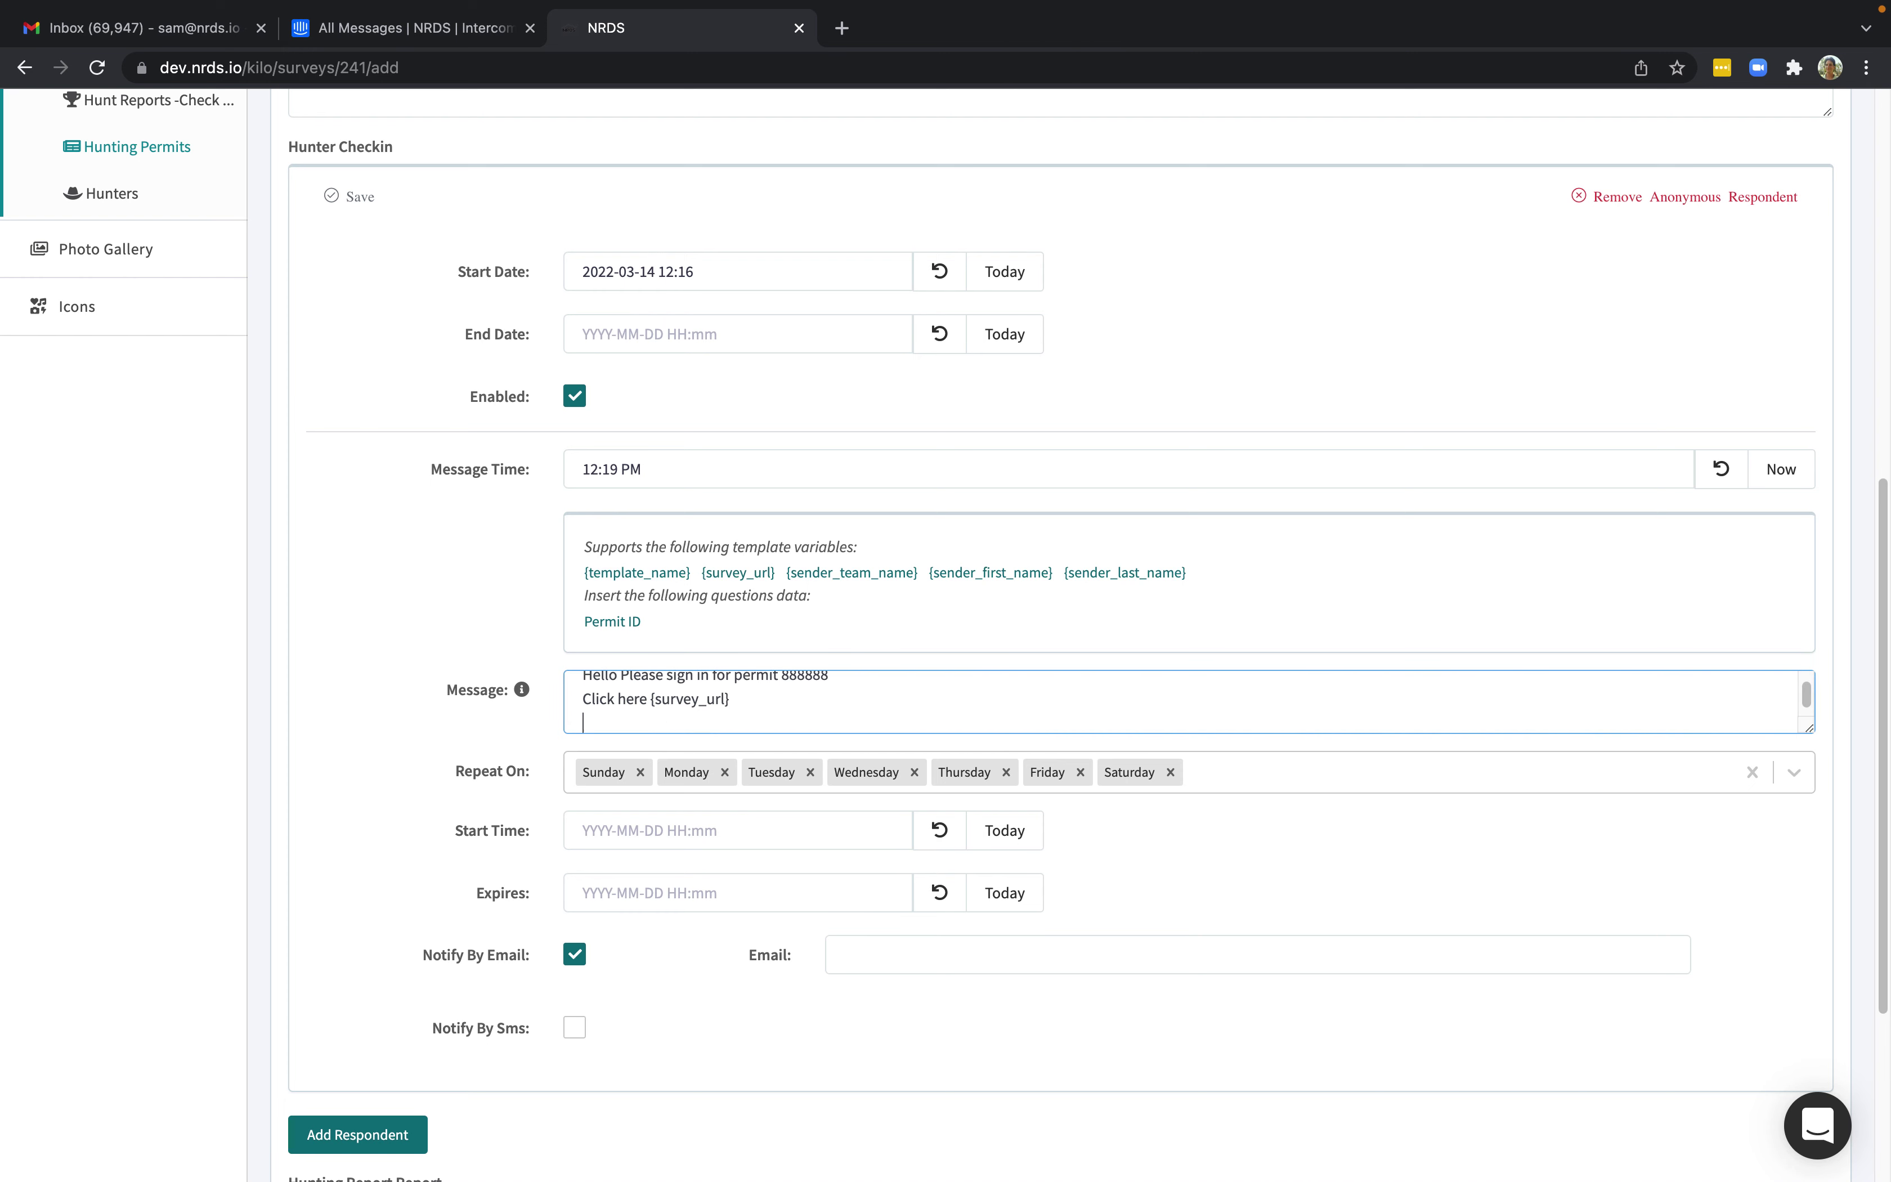
type("THank you")
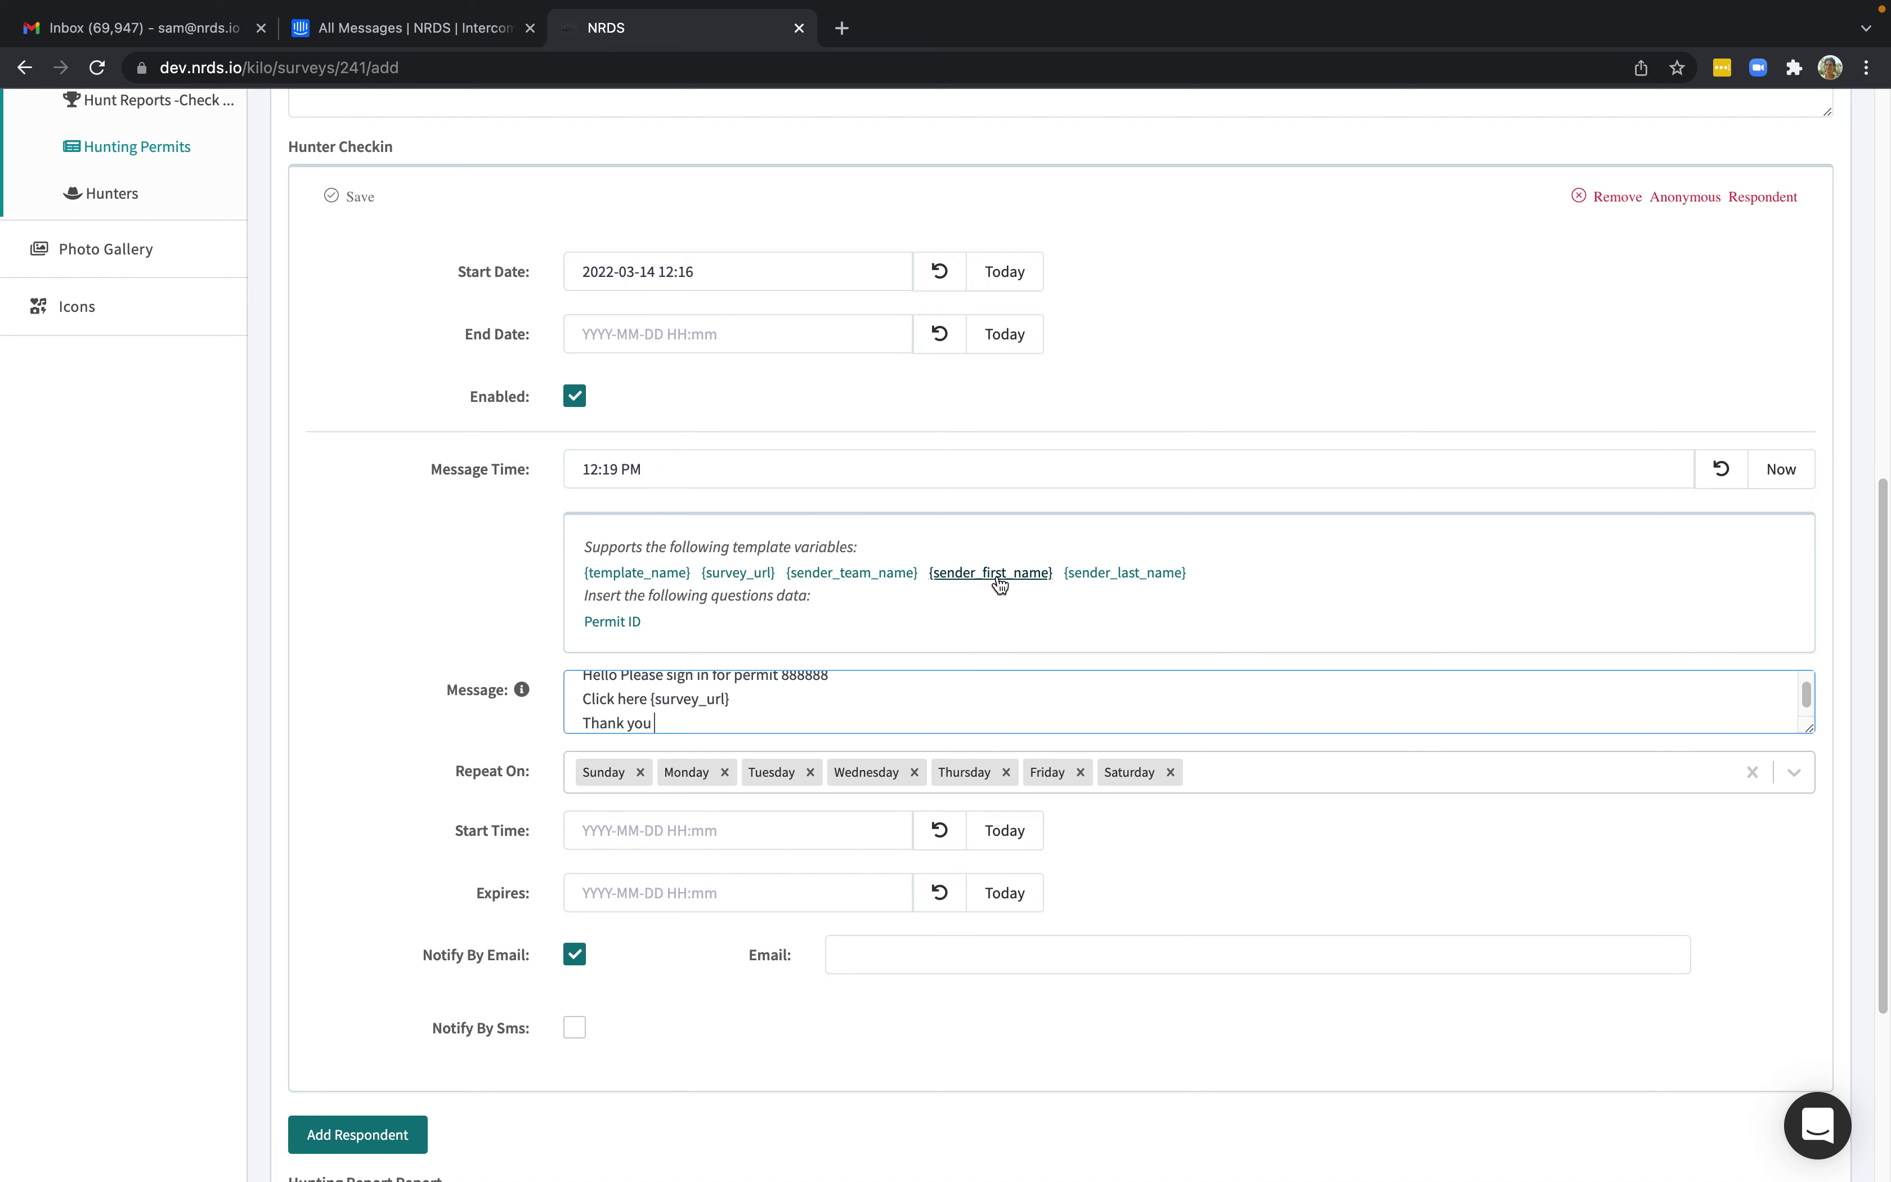
left_click(958, 578)
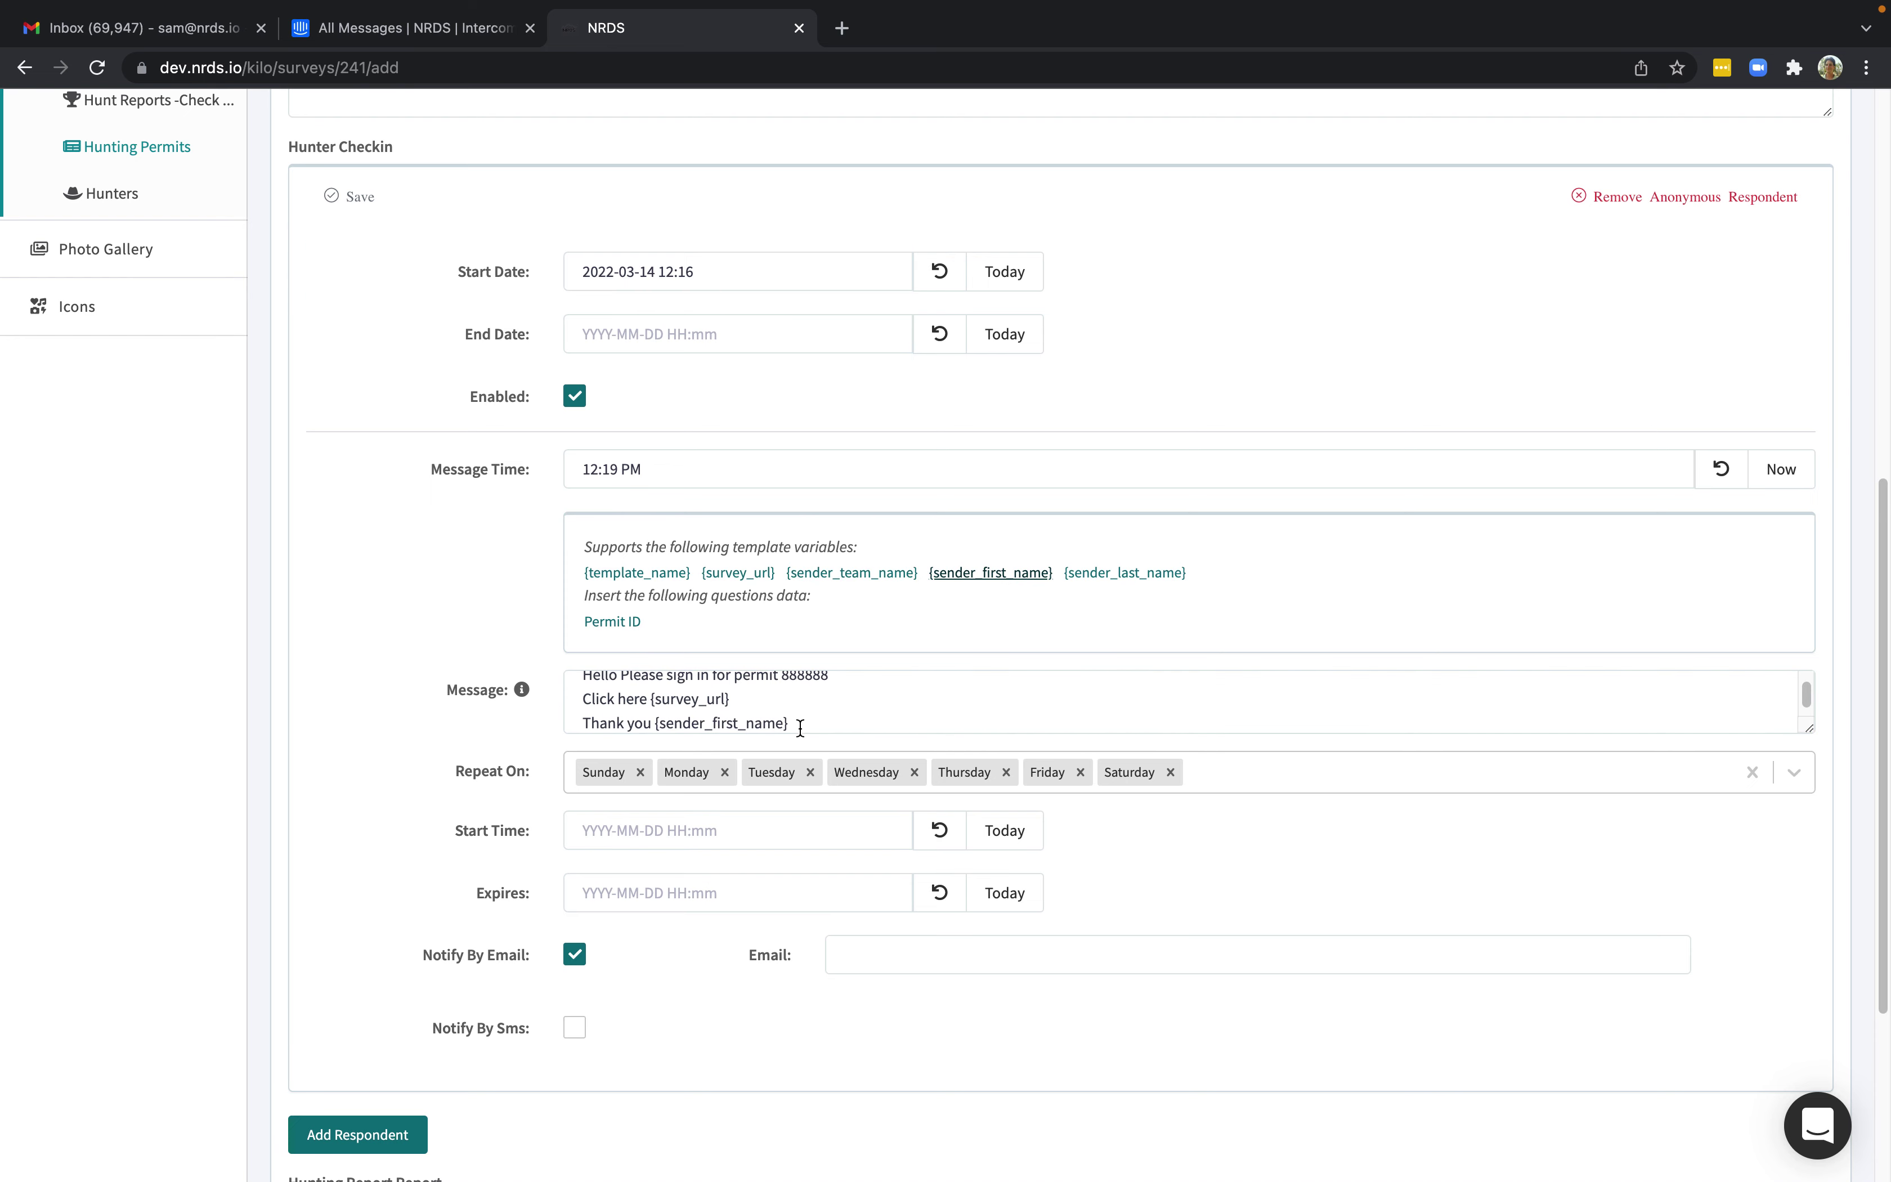
left_click_drag(831, 708, 548, 718)
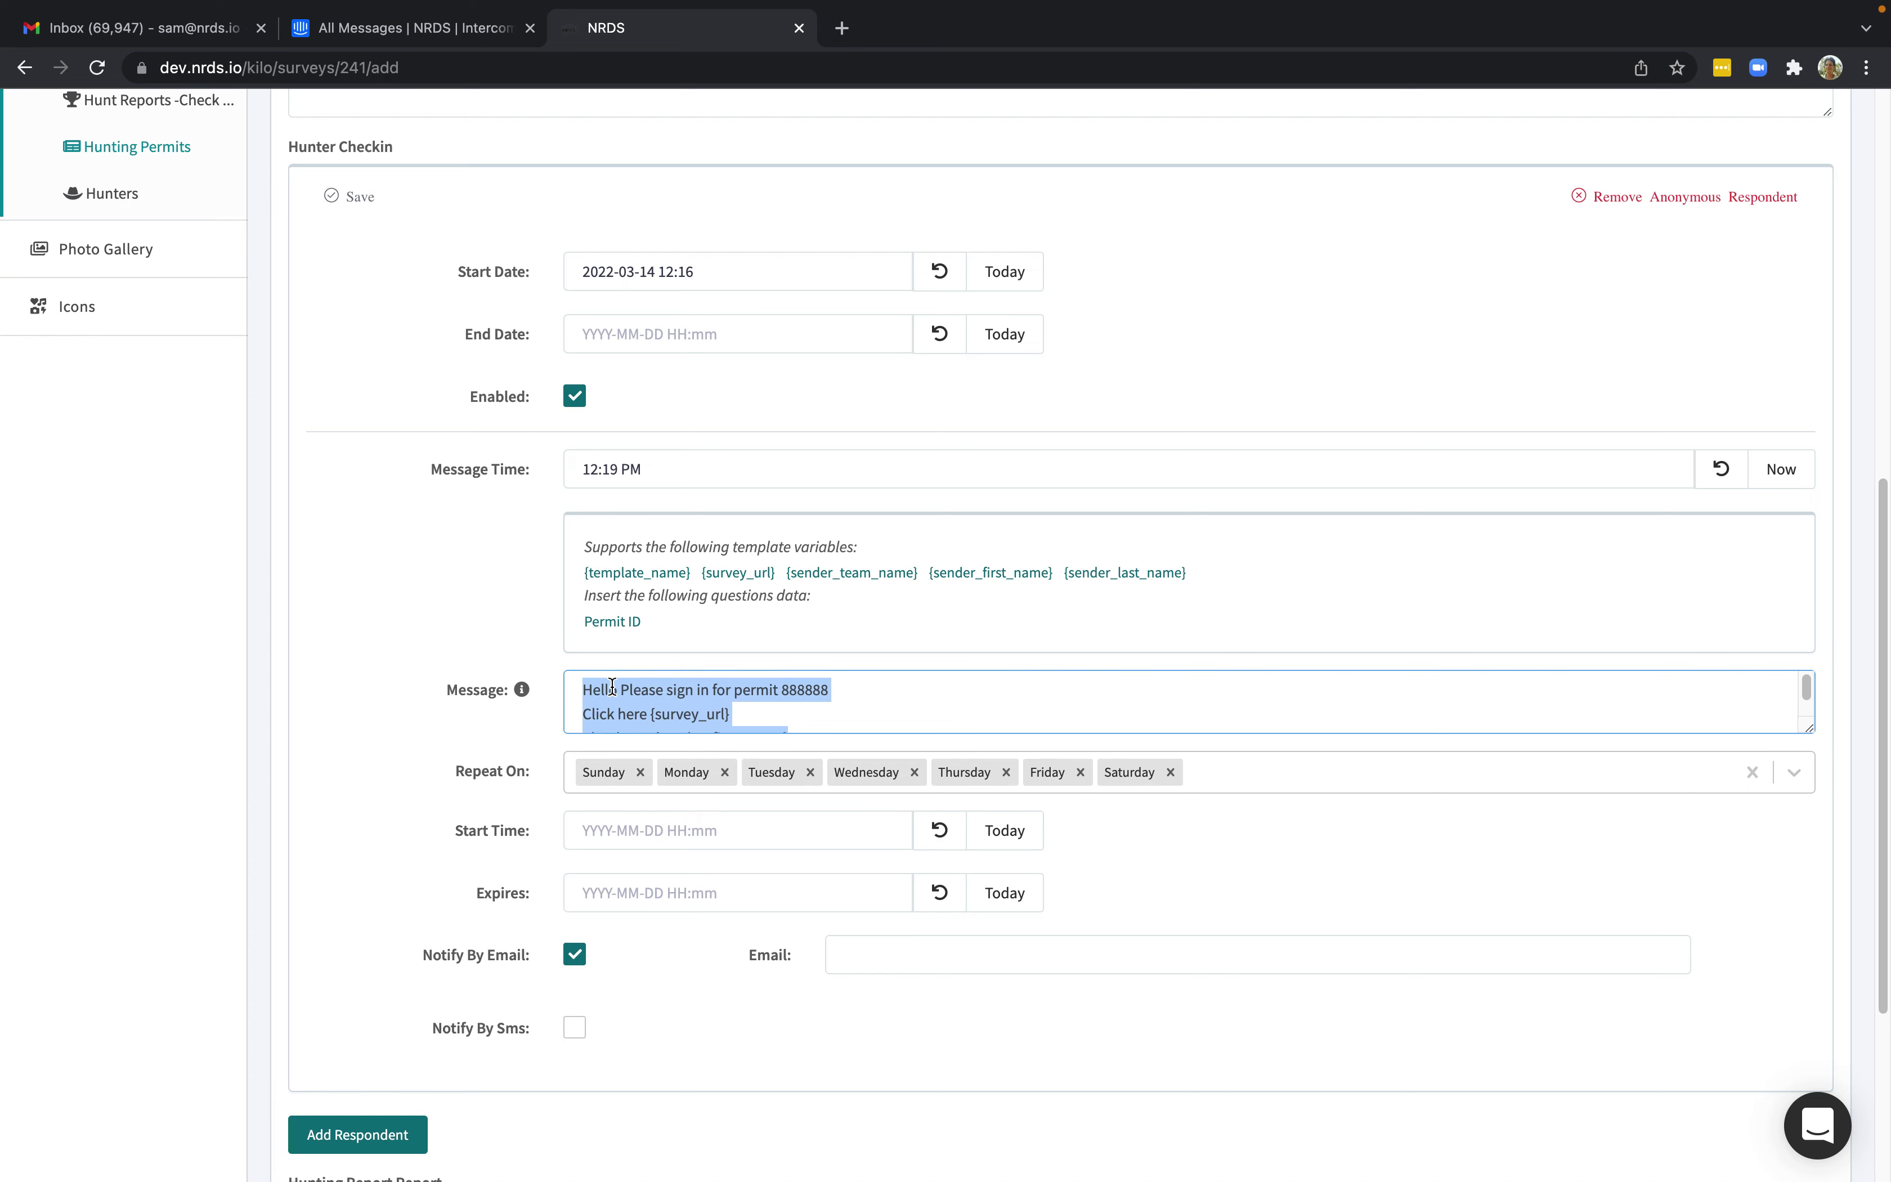
right_click(613, 696)
left_click(647, 823)
scroll(437, 776, "down", 2)
scroll(437, 784, "down", 3)
left_click(1002, 686)
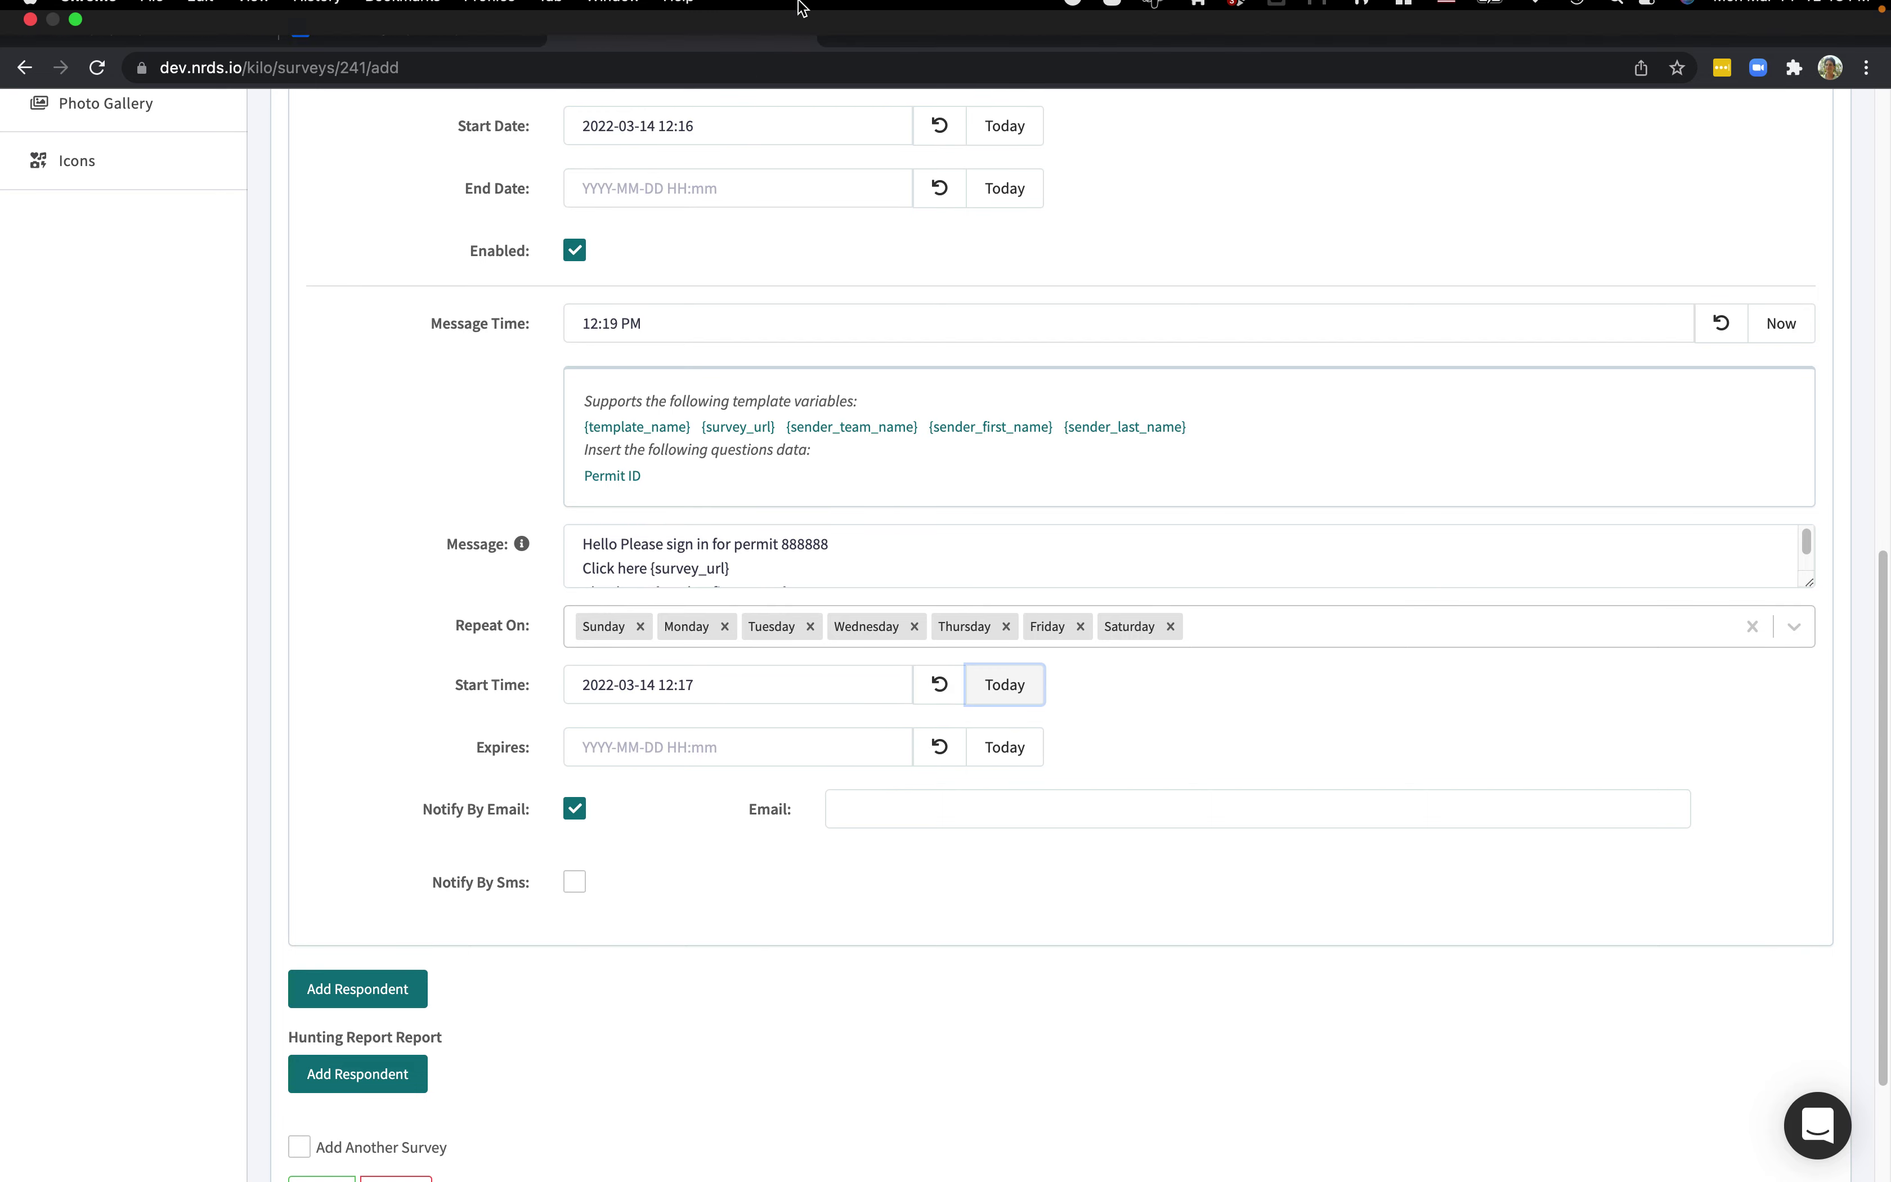
left_click(1011, 747)
left_click(769, 740)
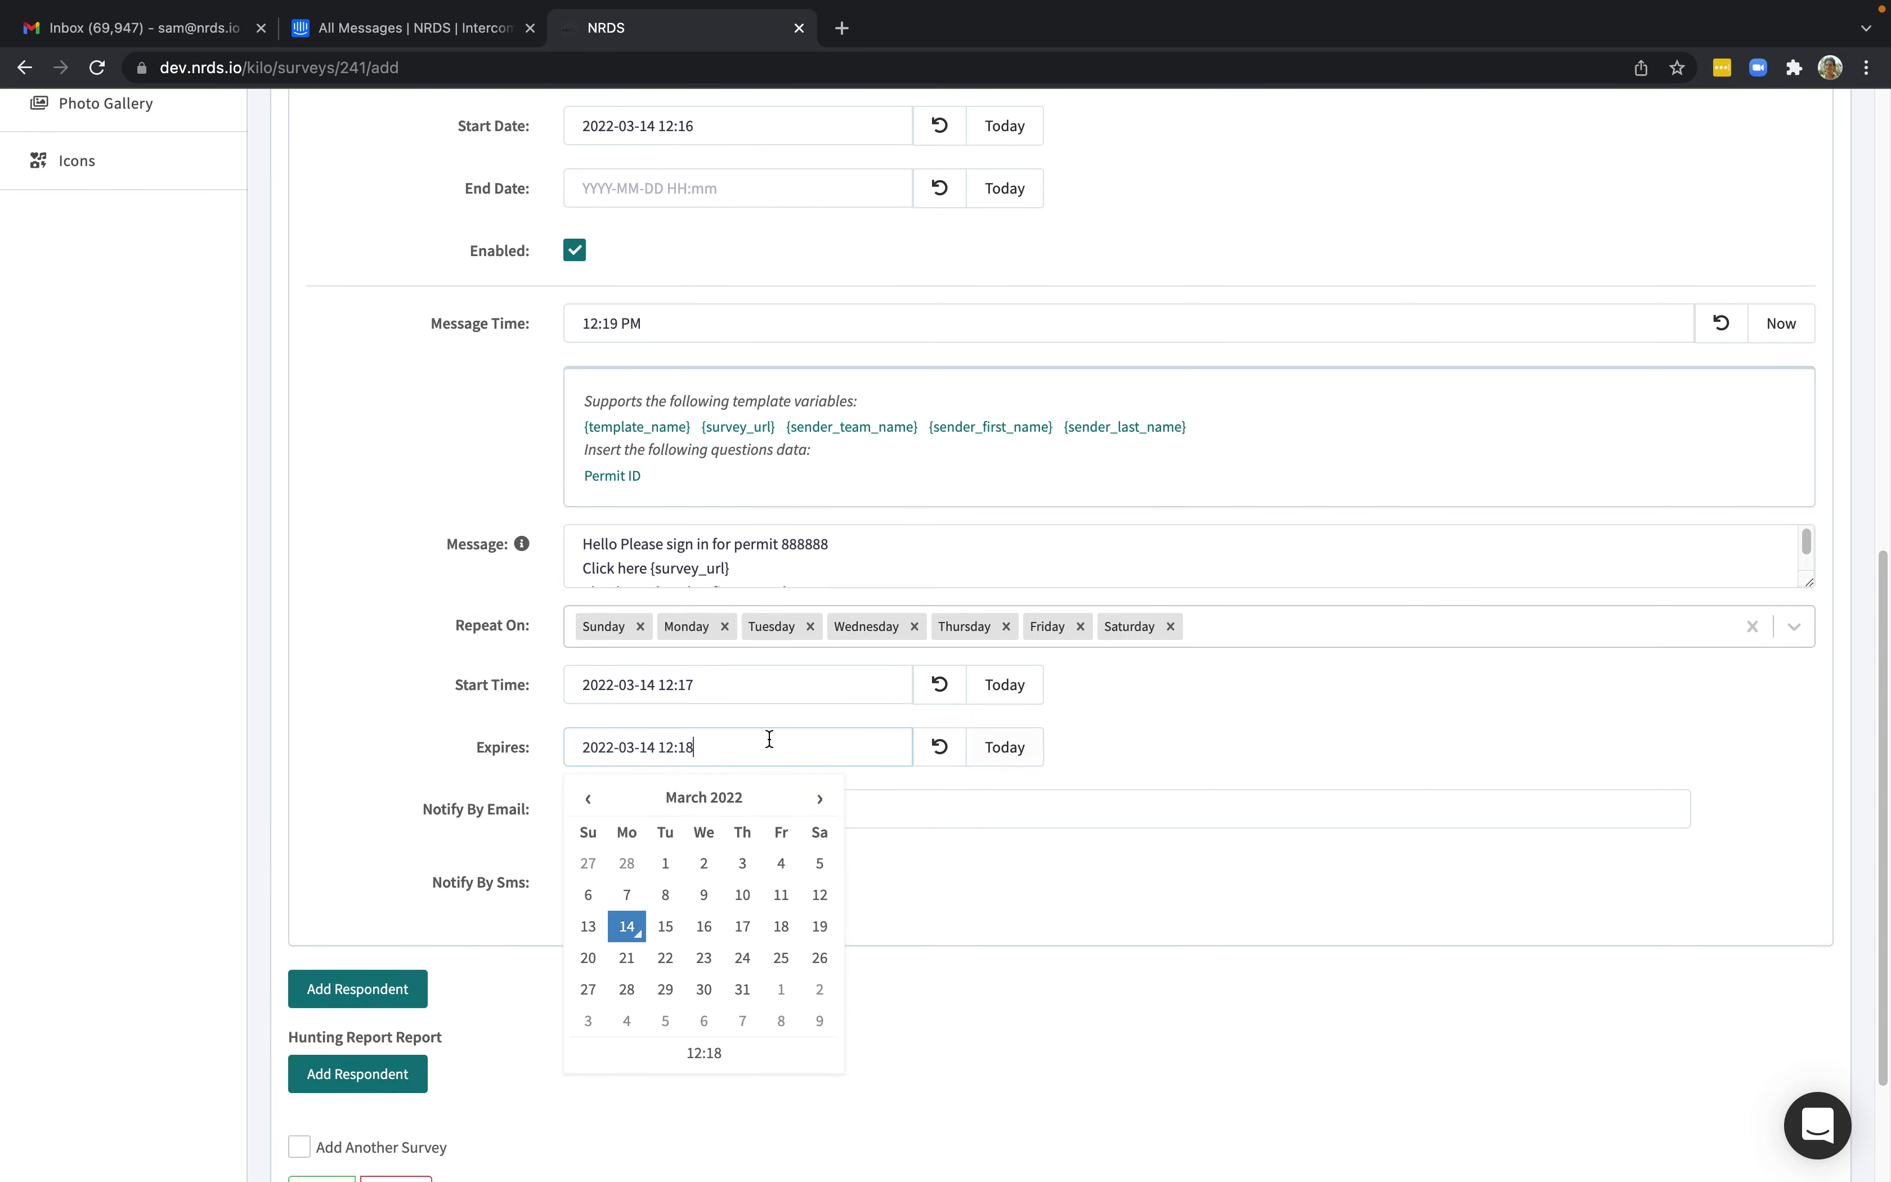
left_click(664, 932)
left_click(440, 724)
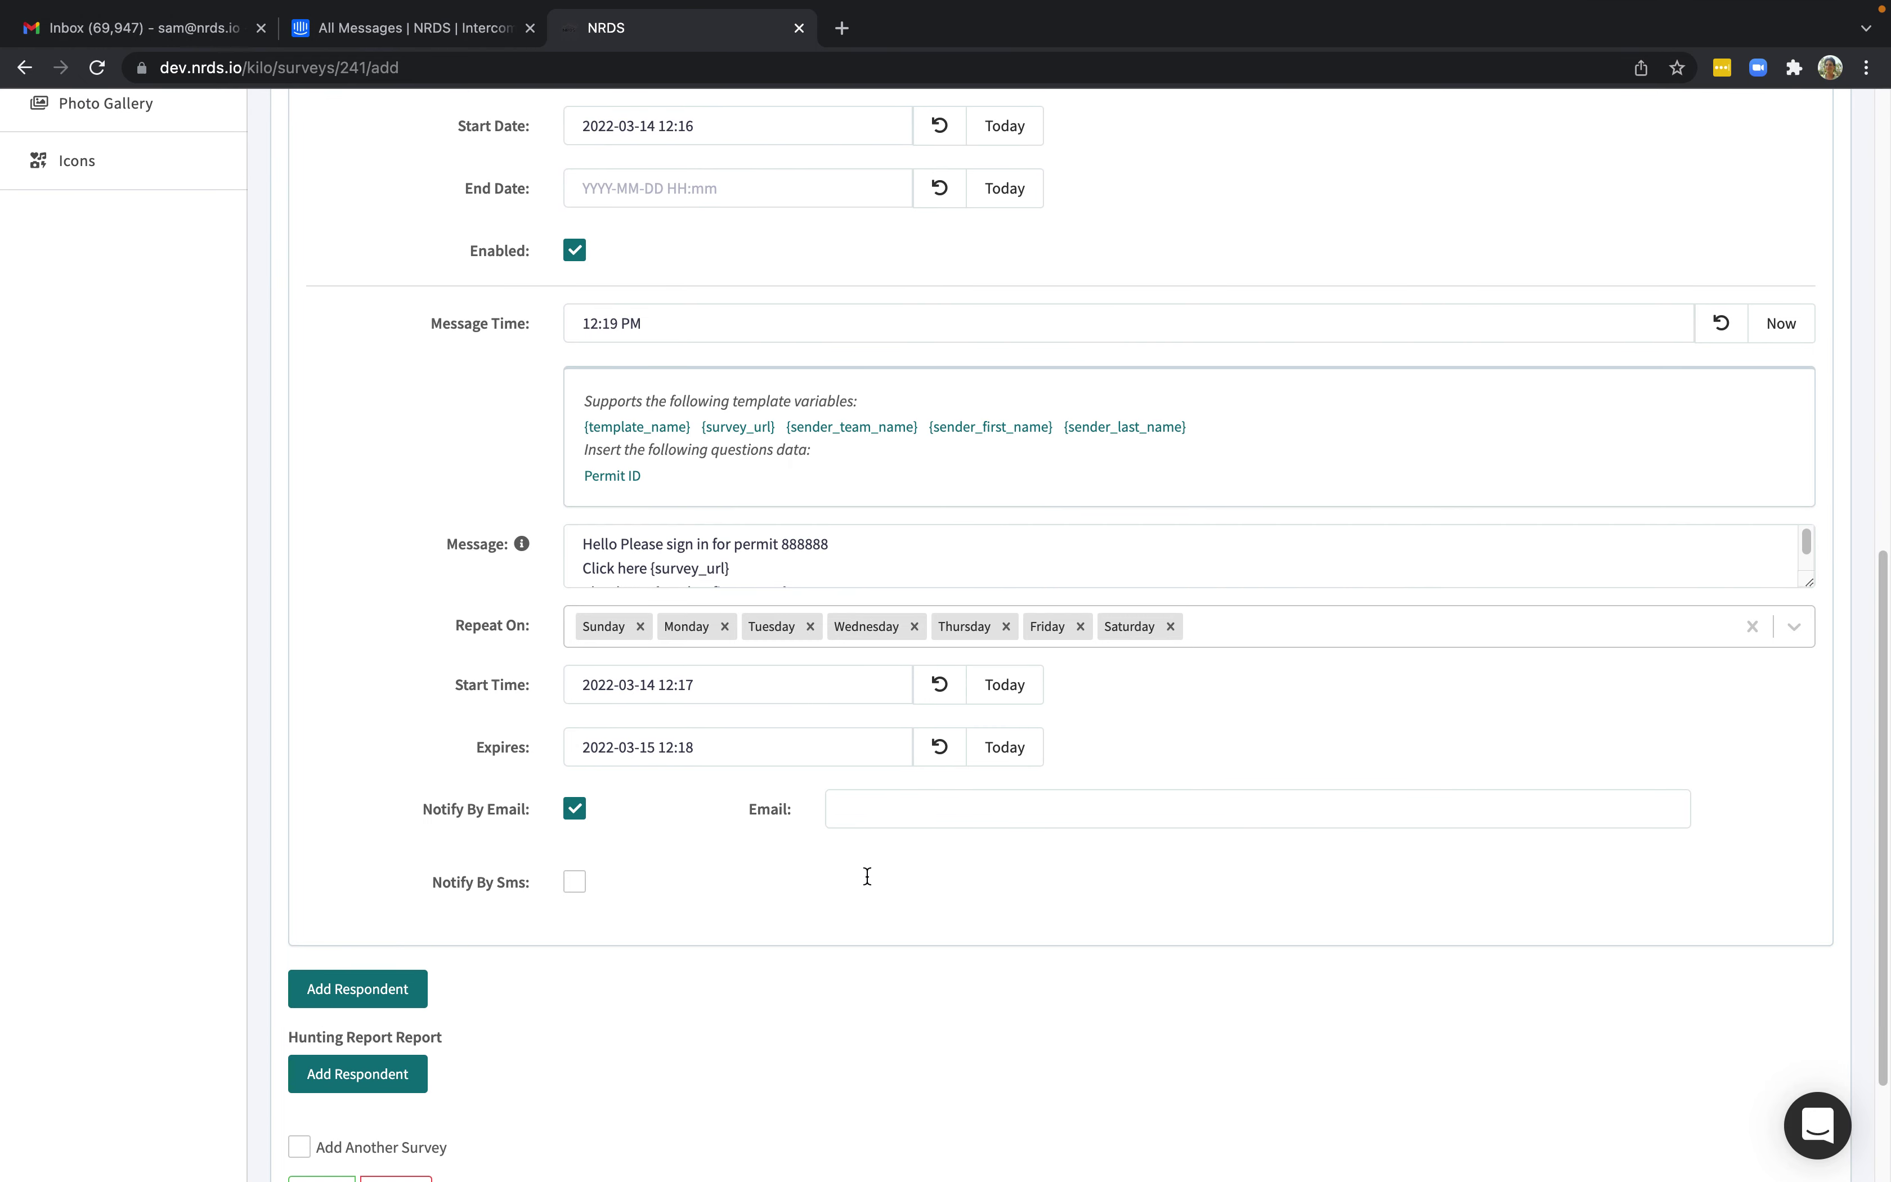
scroll(602, 1006, "down", 1)
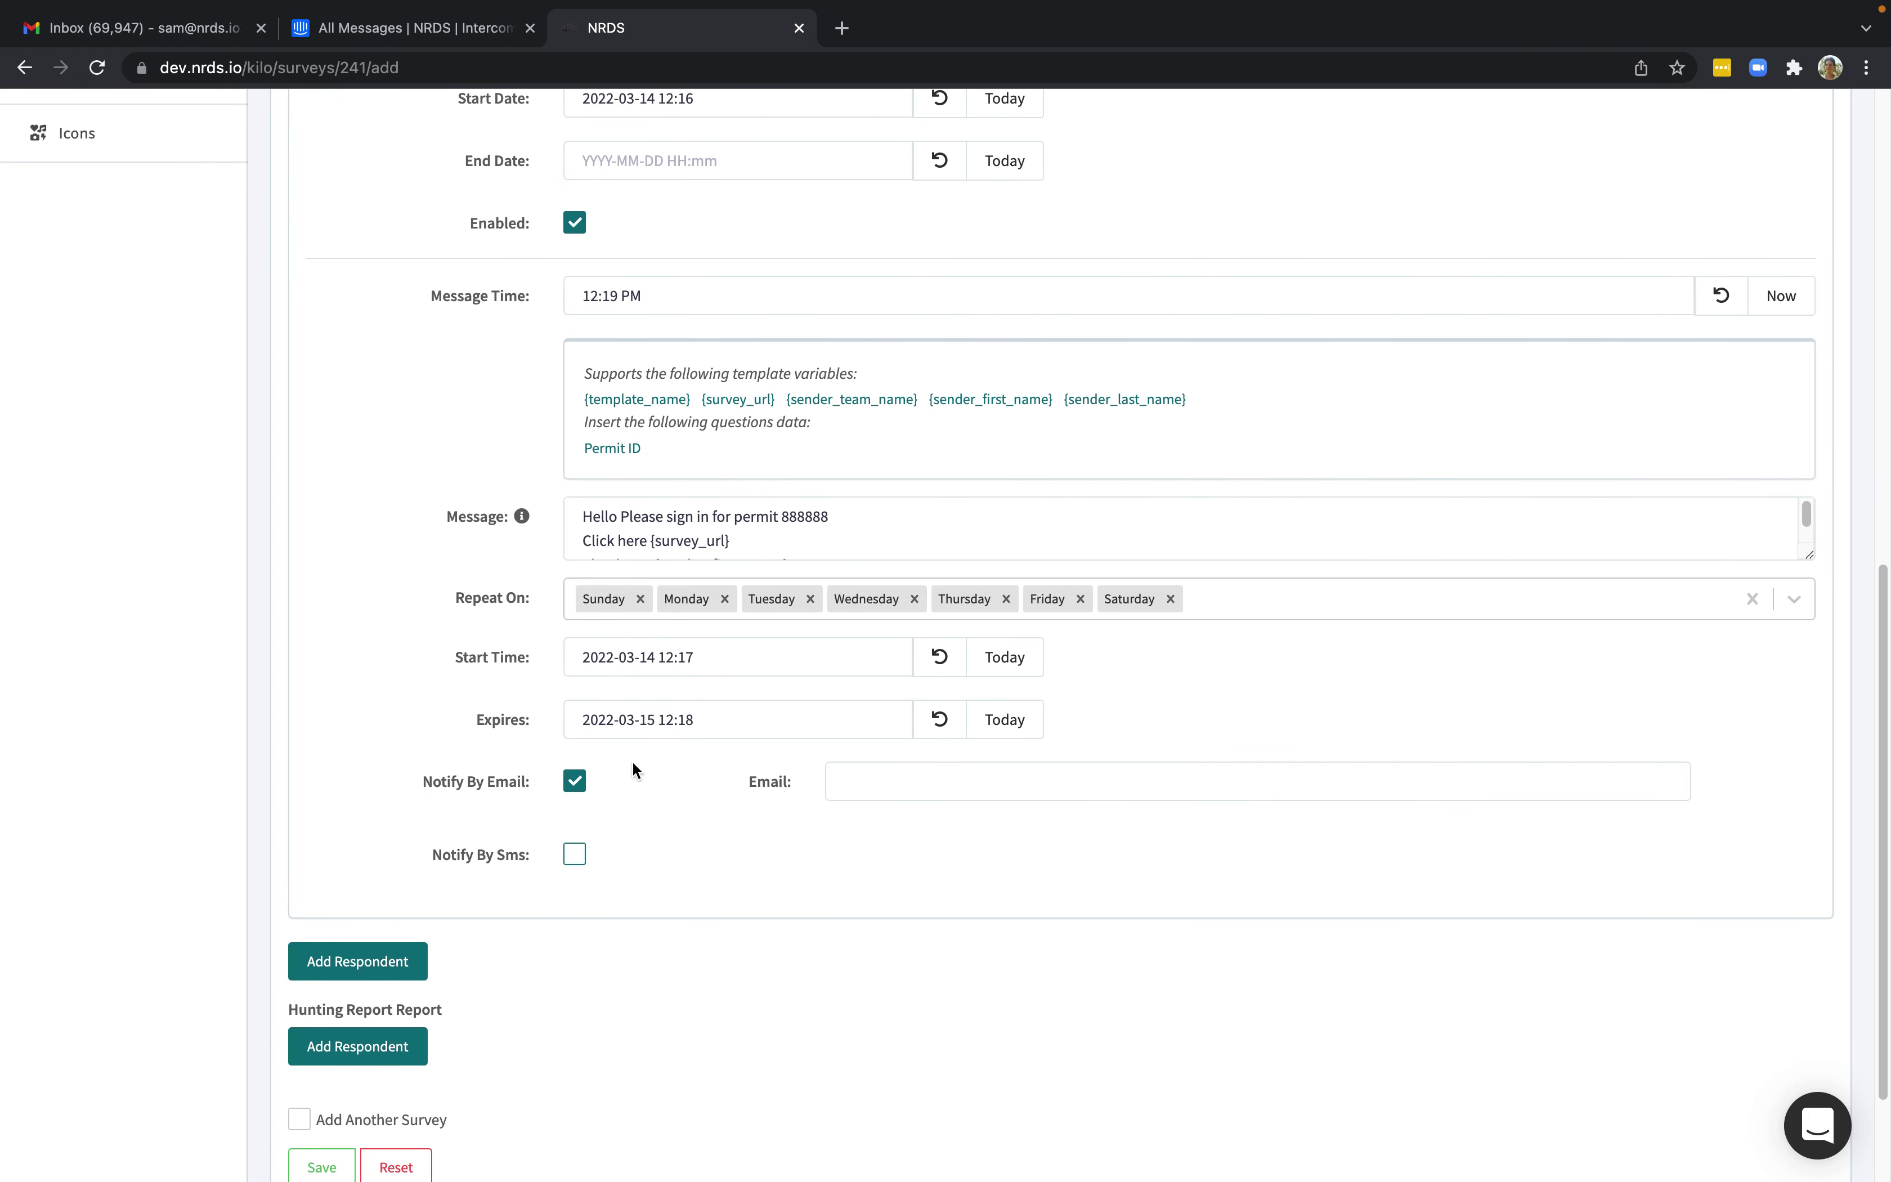
scroll(660, 728, "down", 3)
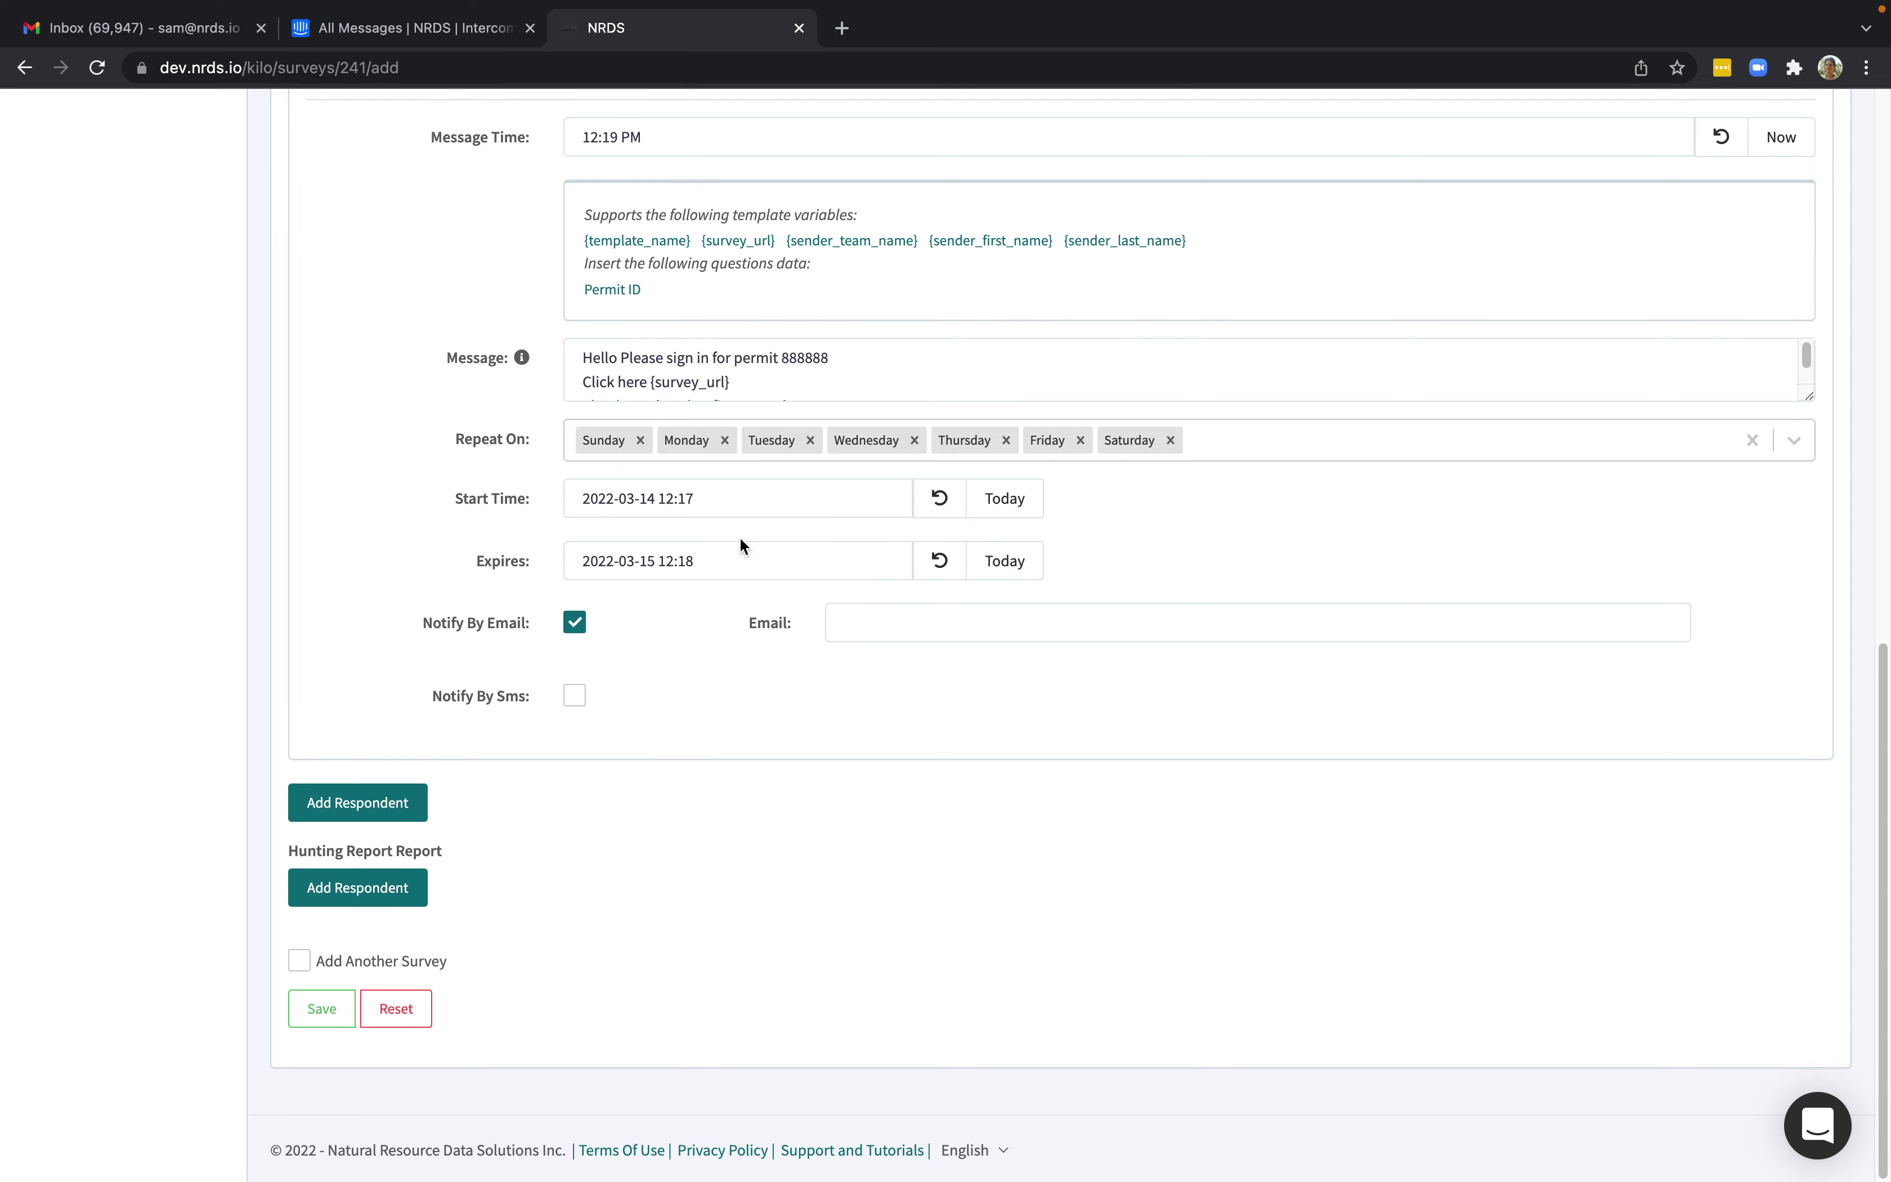
Enter the check-in respondent's e-mail address and SMS phone number, then save the survey.
left_click(321, 1008)
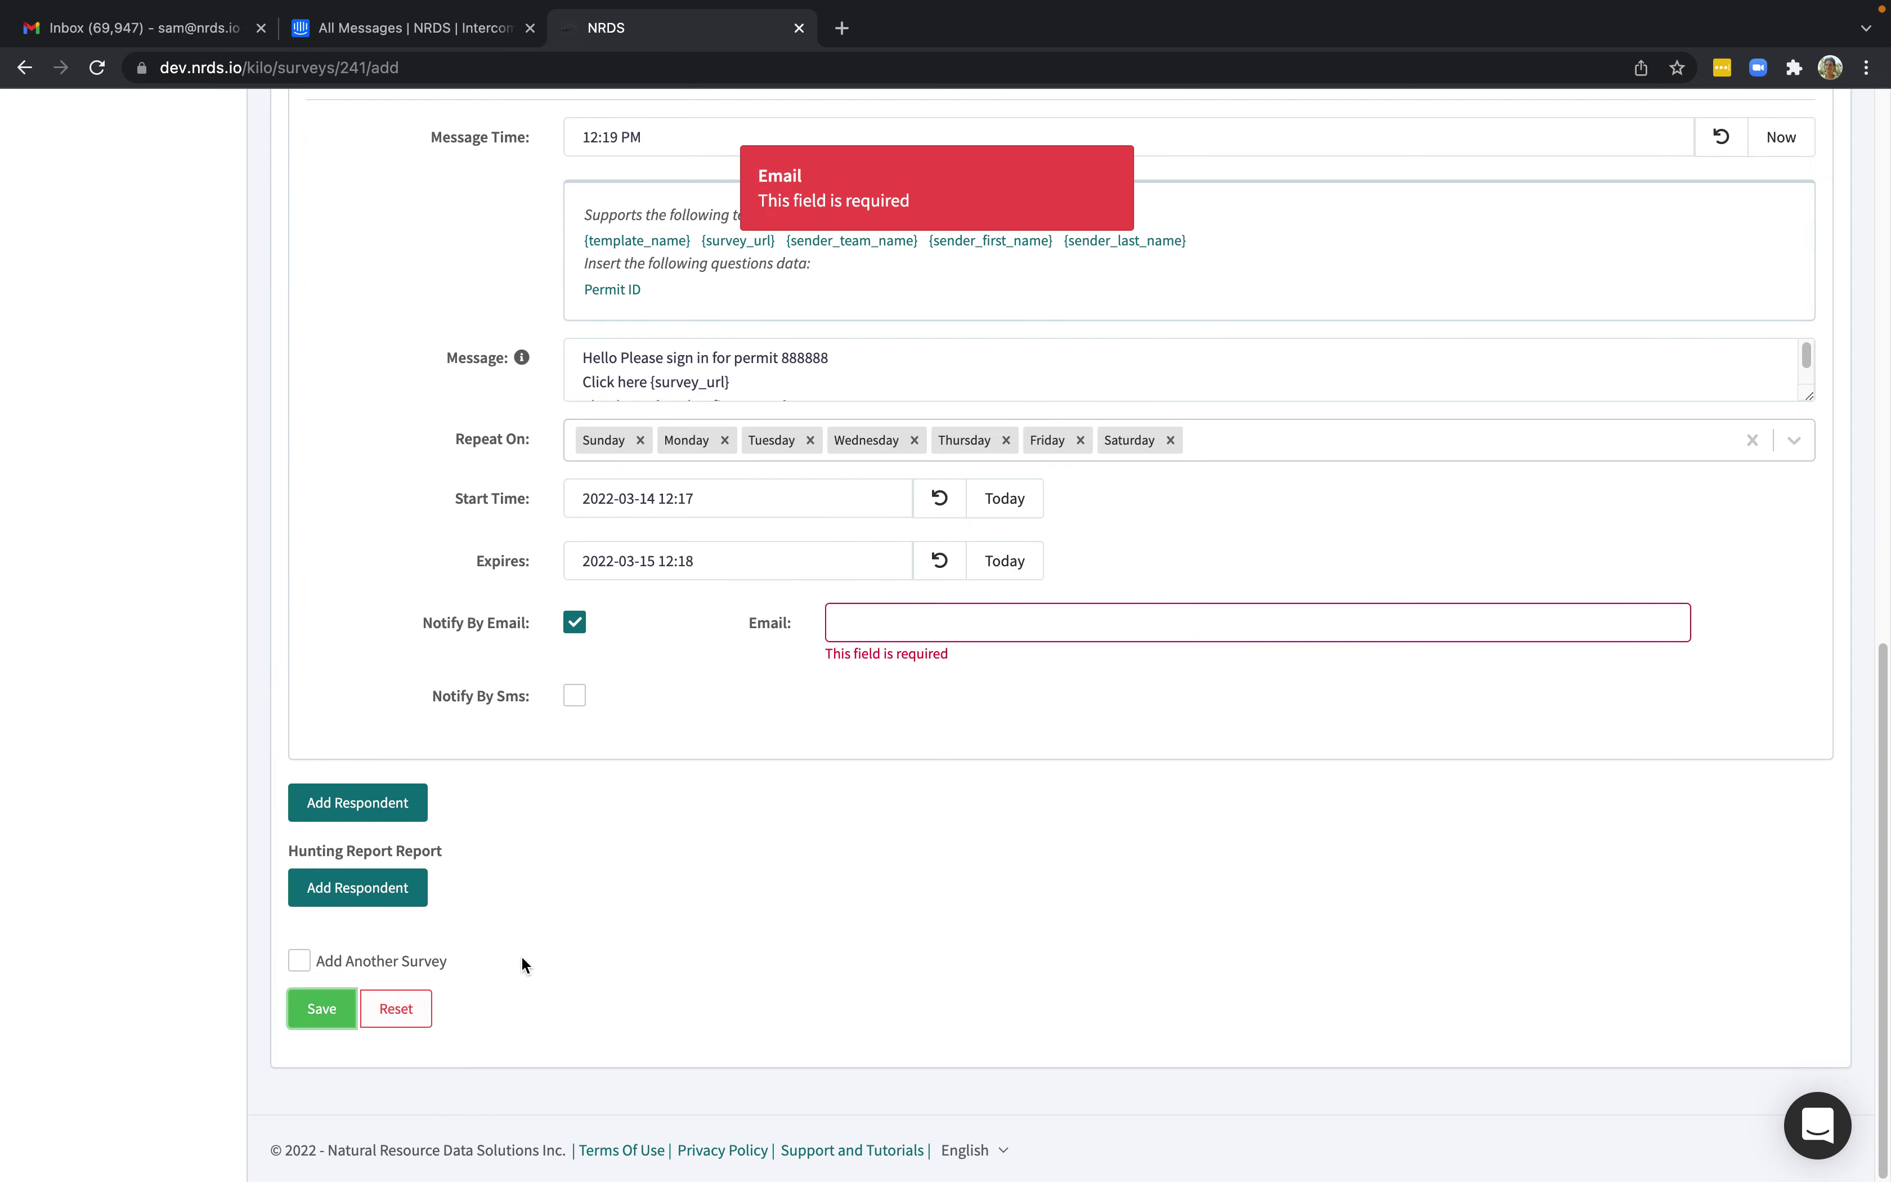
left_click(911, 629)
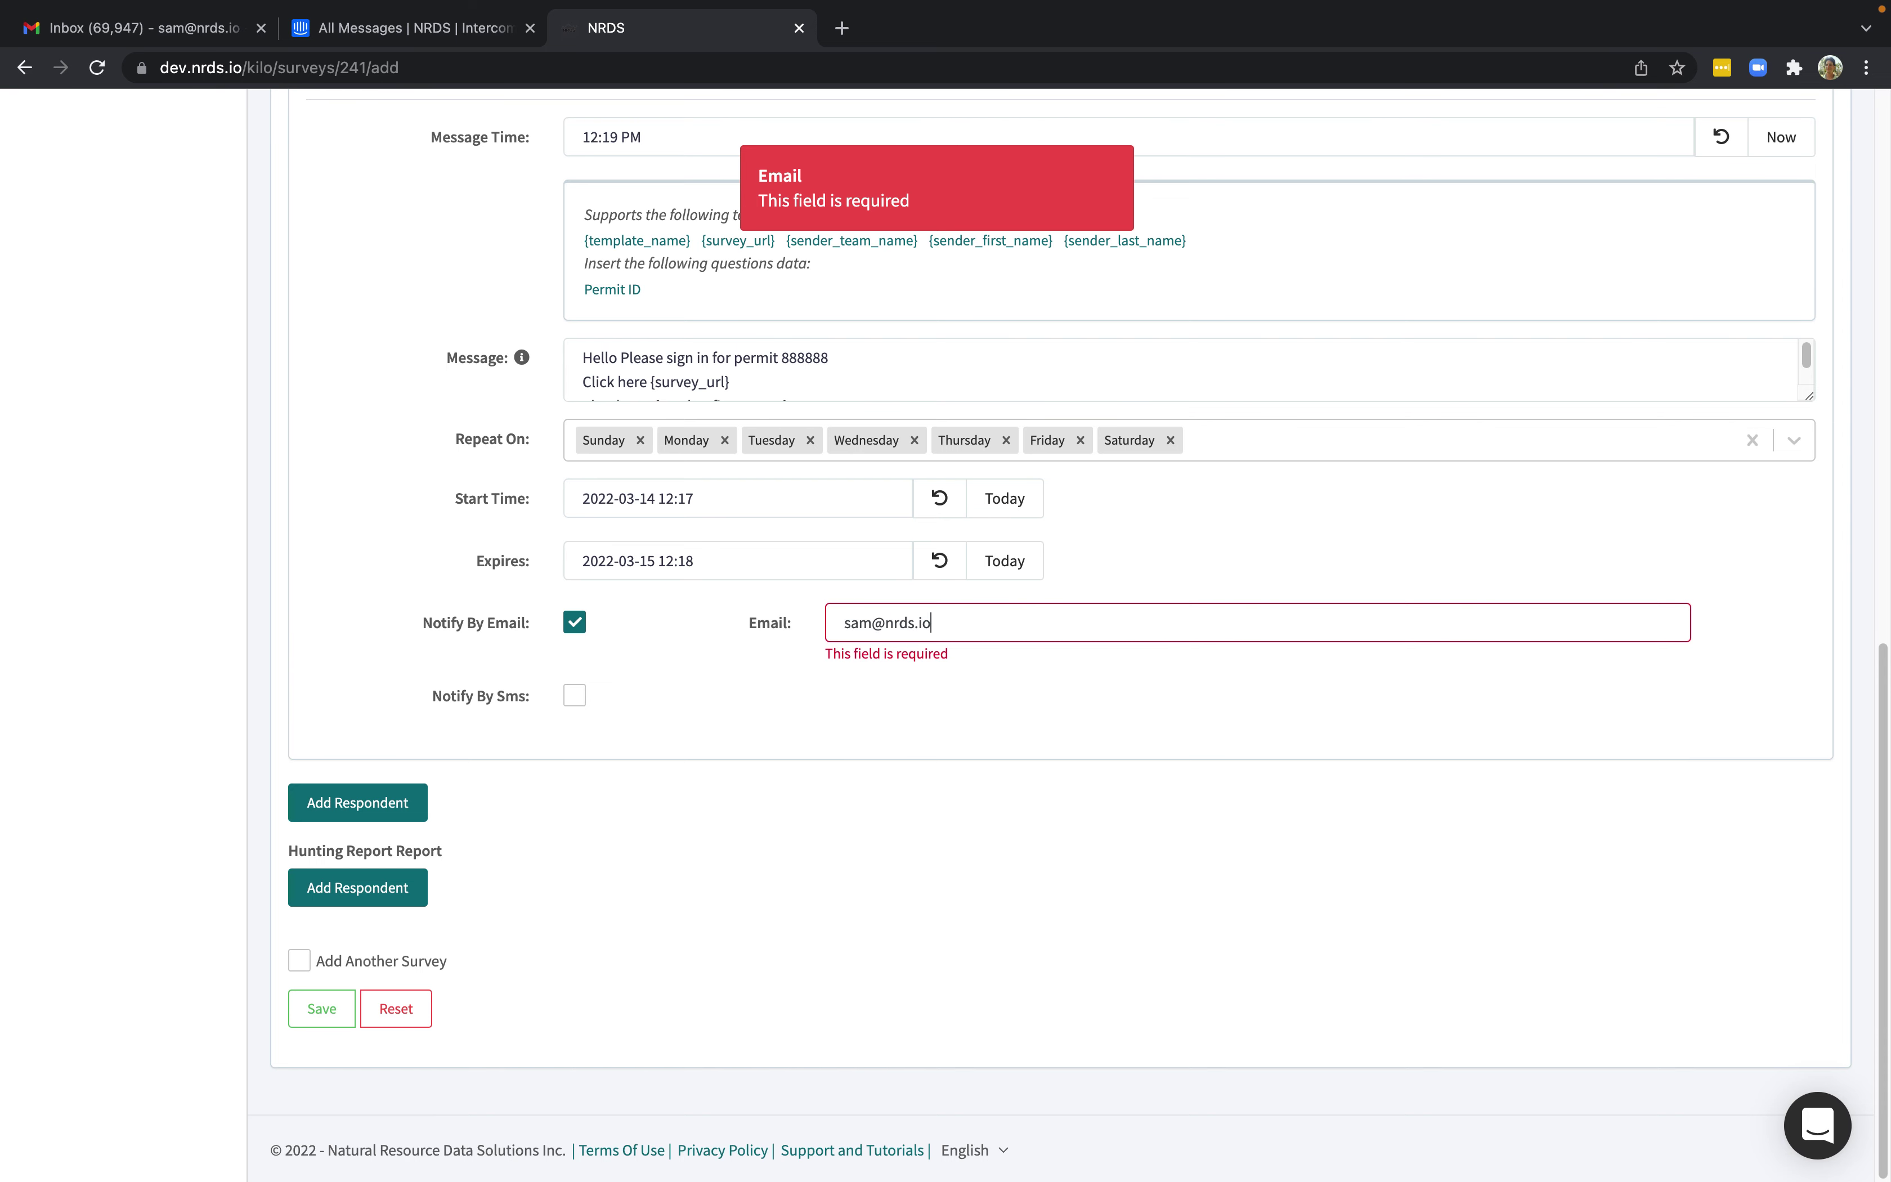
left_click(573, 698)
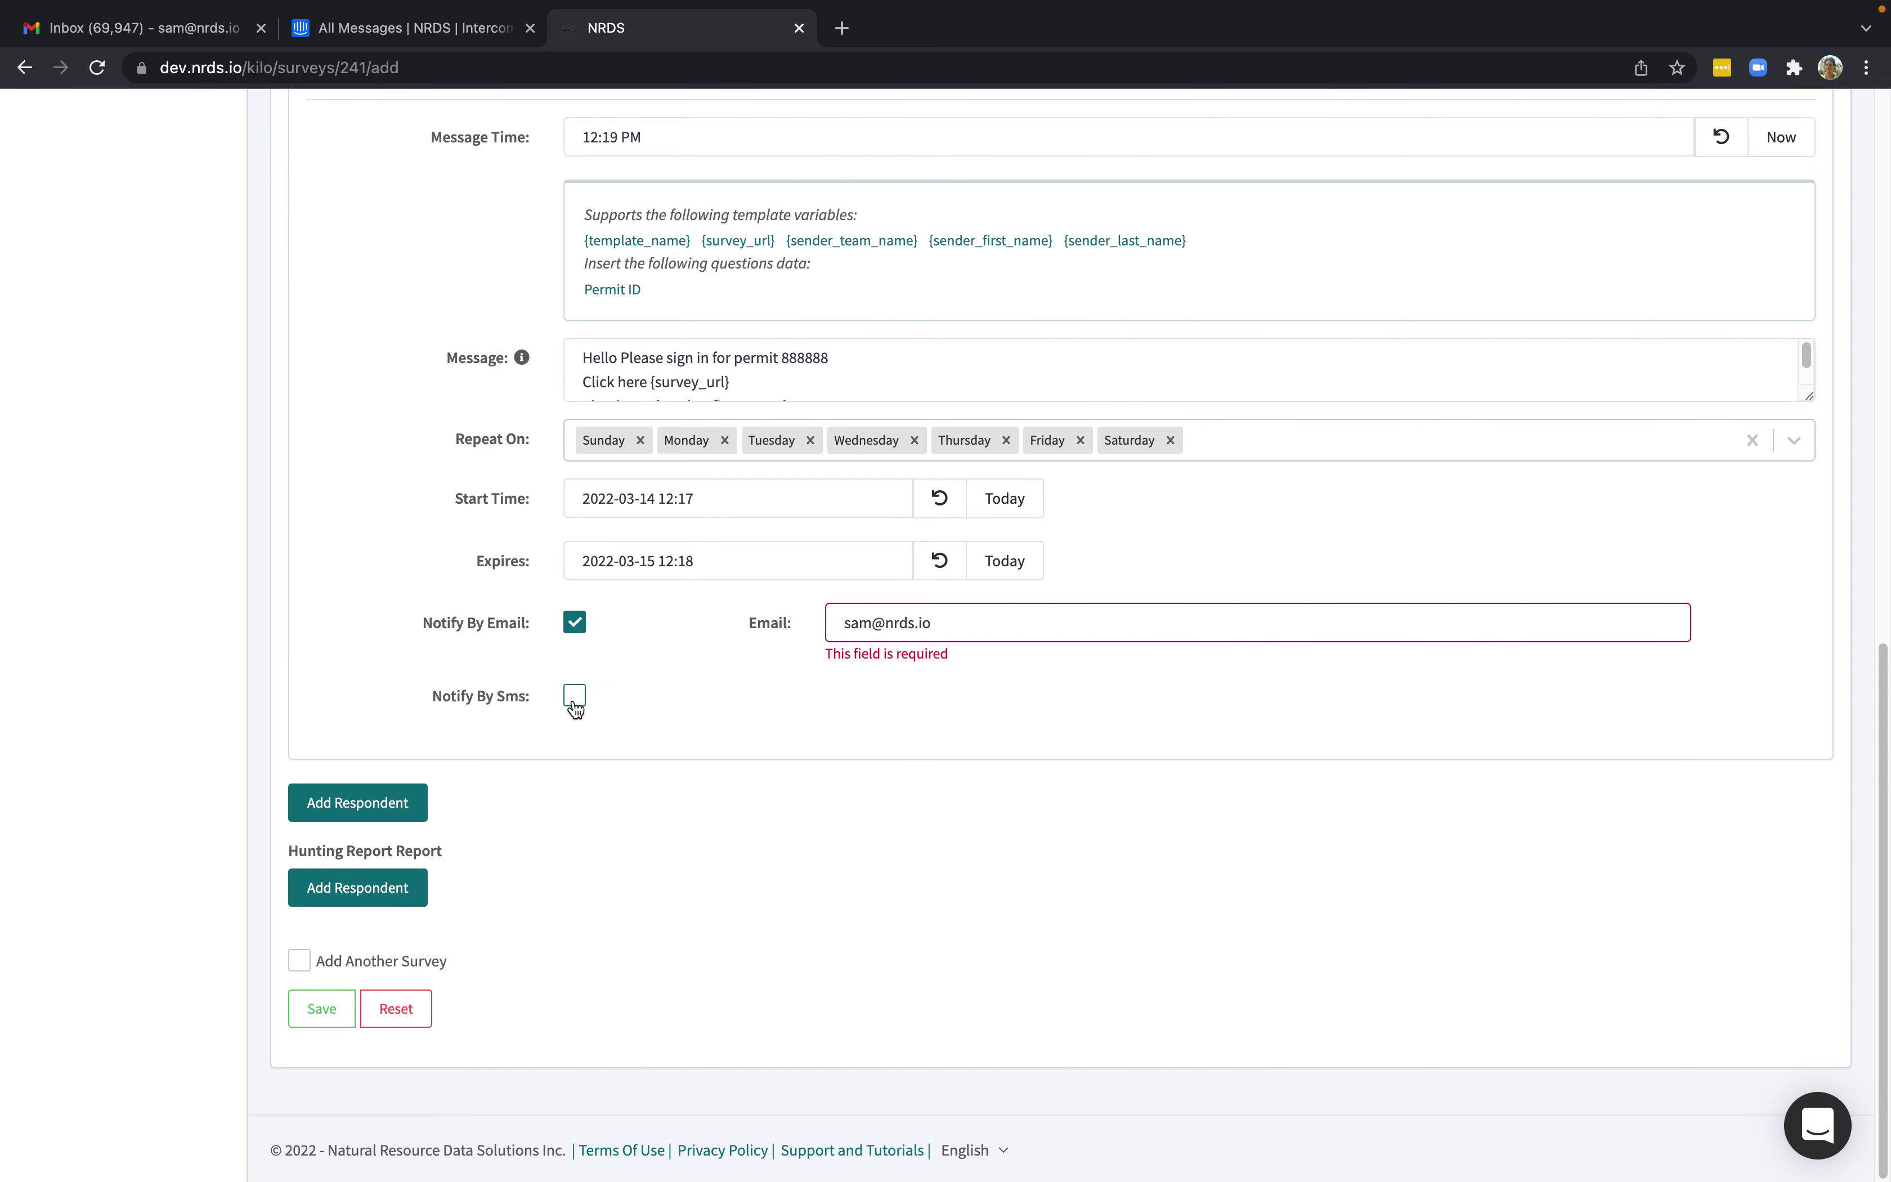
left_click(872, 702)
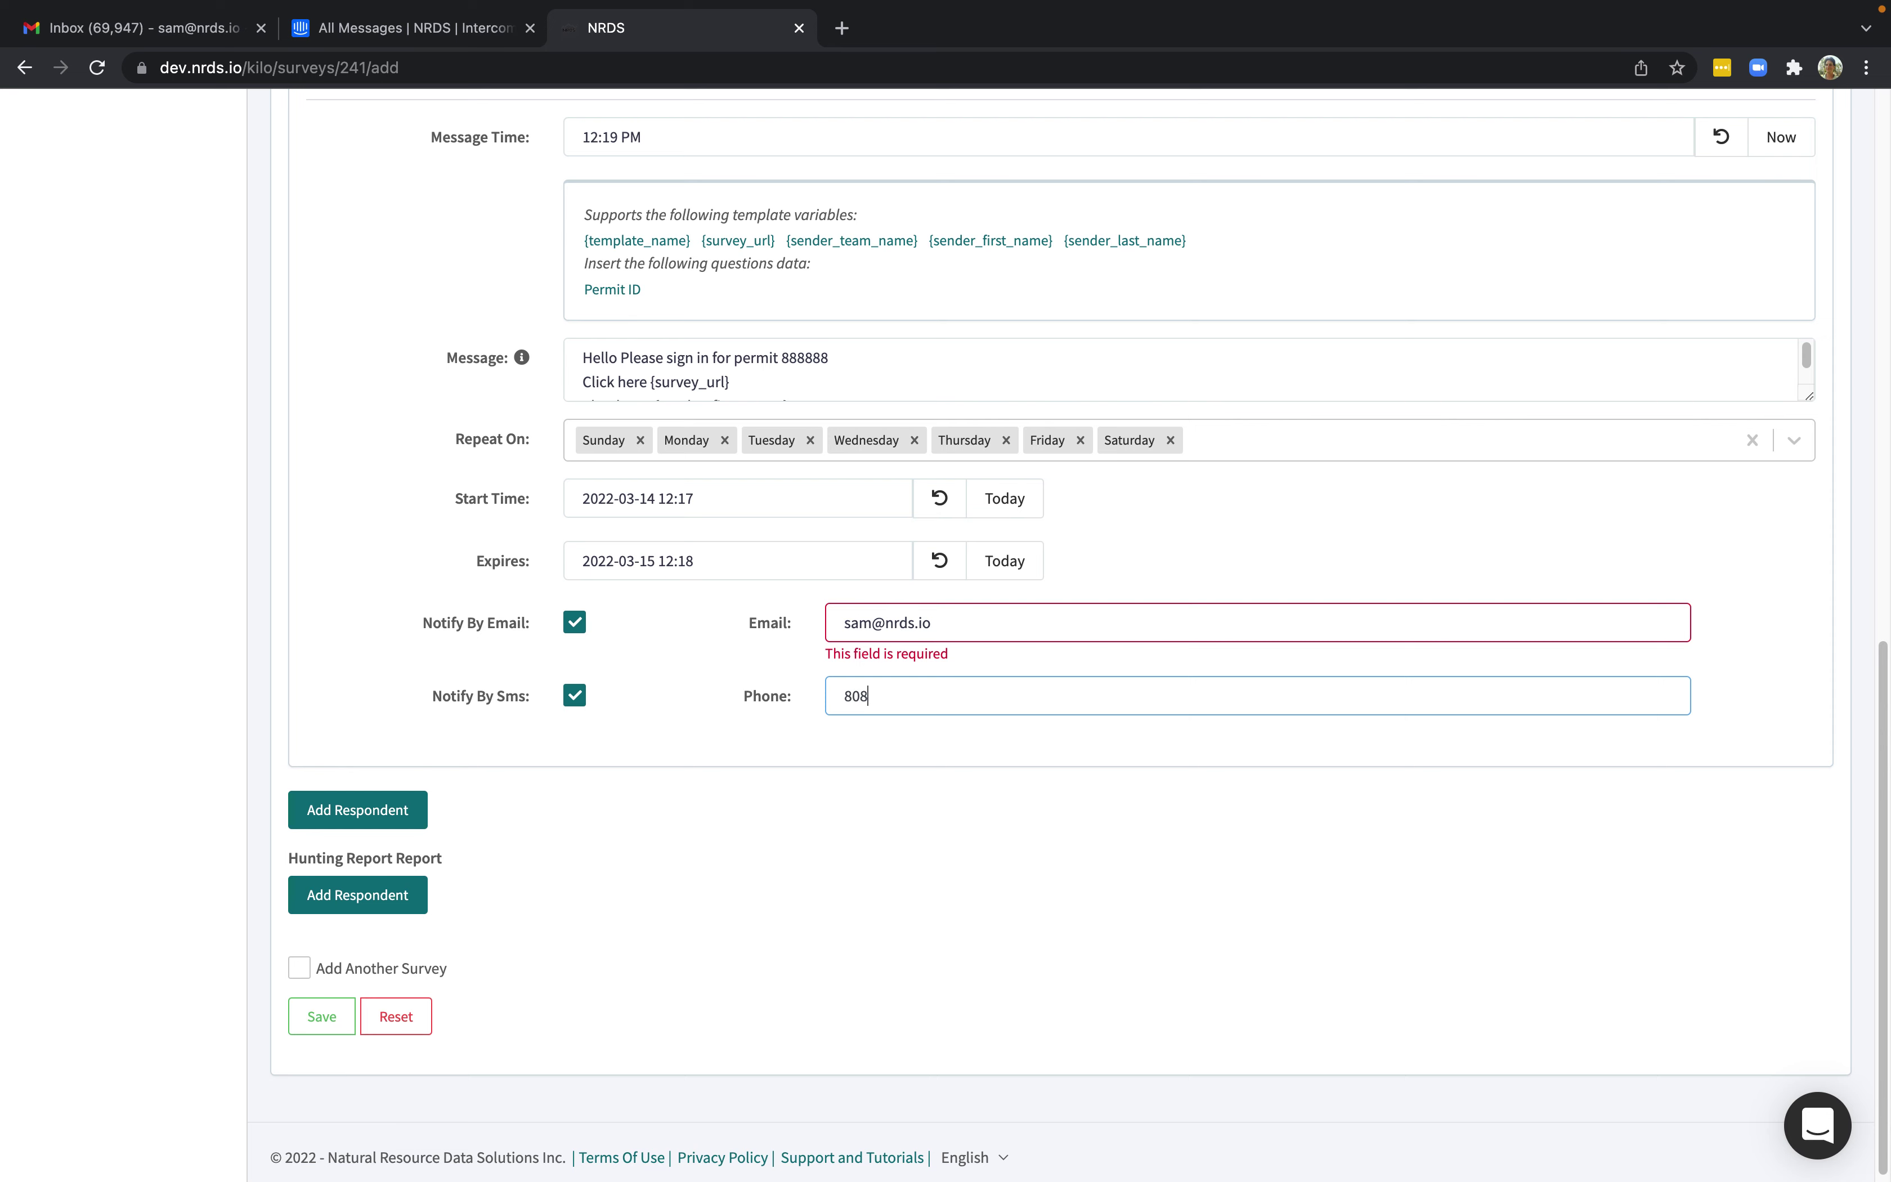
left_click(322, 1014)
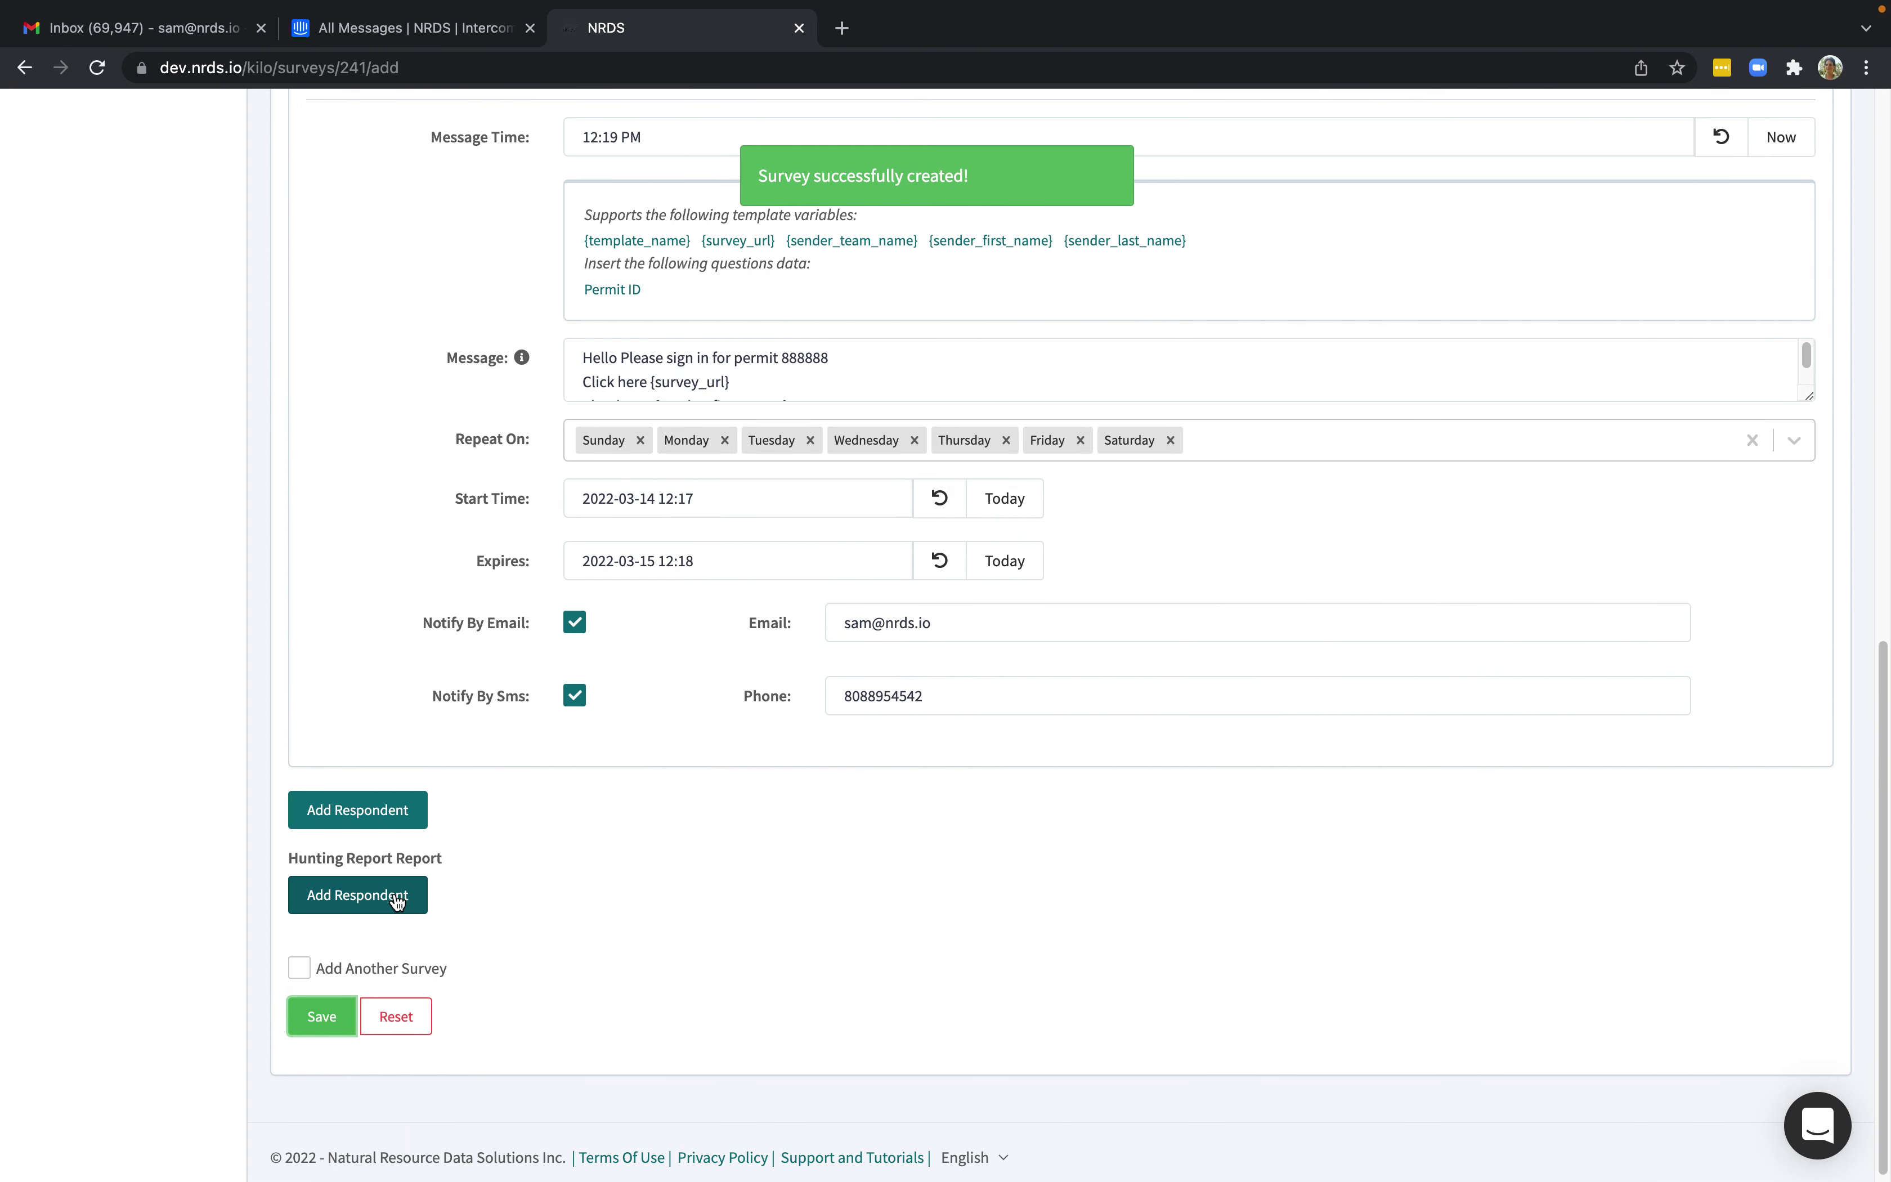
left_click(359, 895)
Give the Hunting Report respondent today's start date, a 12:20 PM message time, and the pasted sign-in message.
scroll(966, 813, "down", 3)
left_click(1006, 774)
scroll(747, 980, "down", 5)
left_click(728, 545)
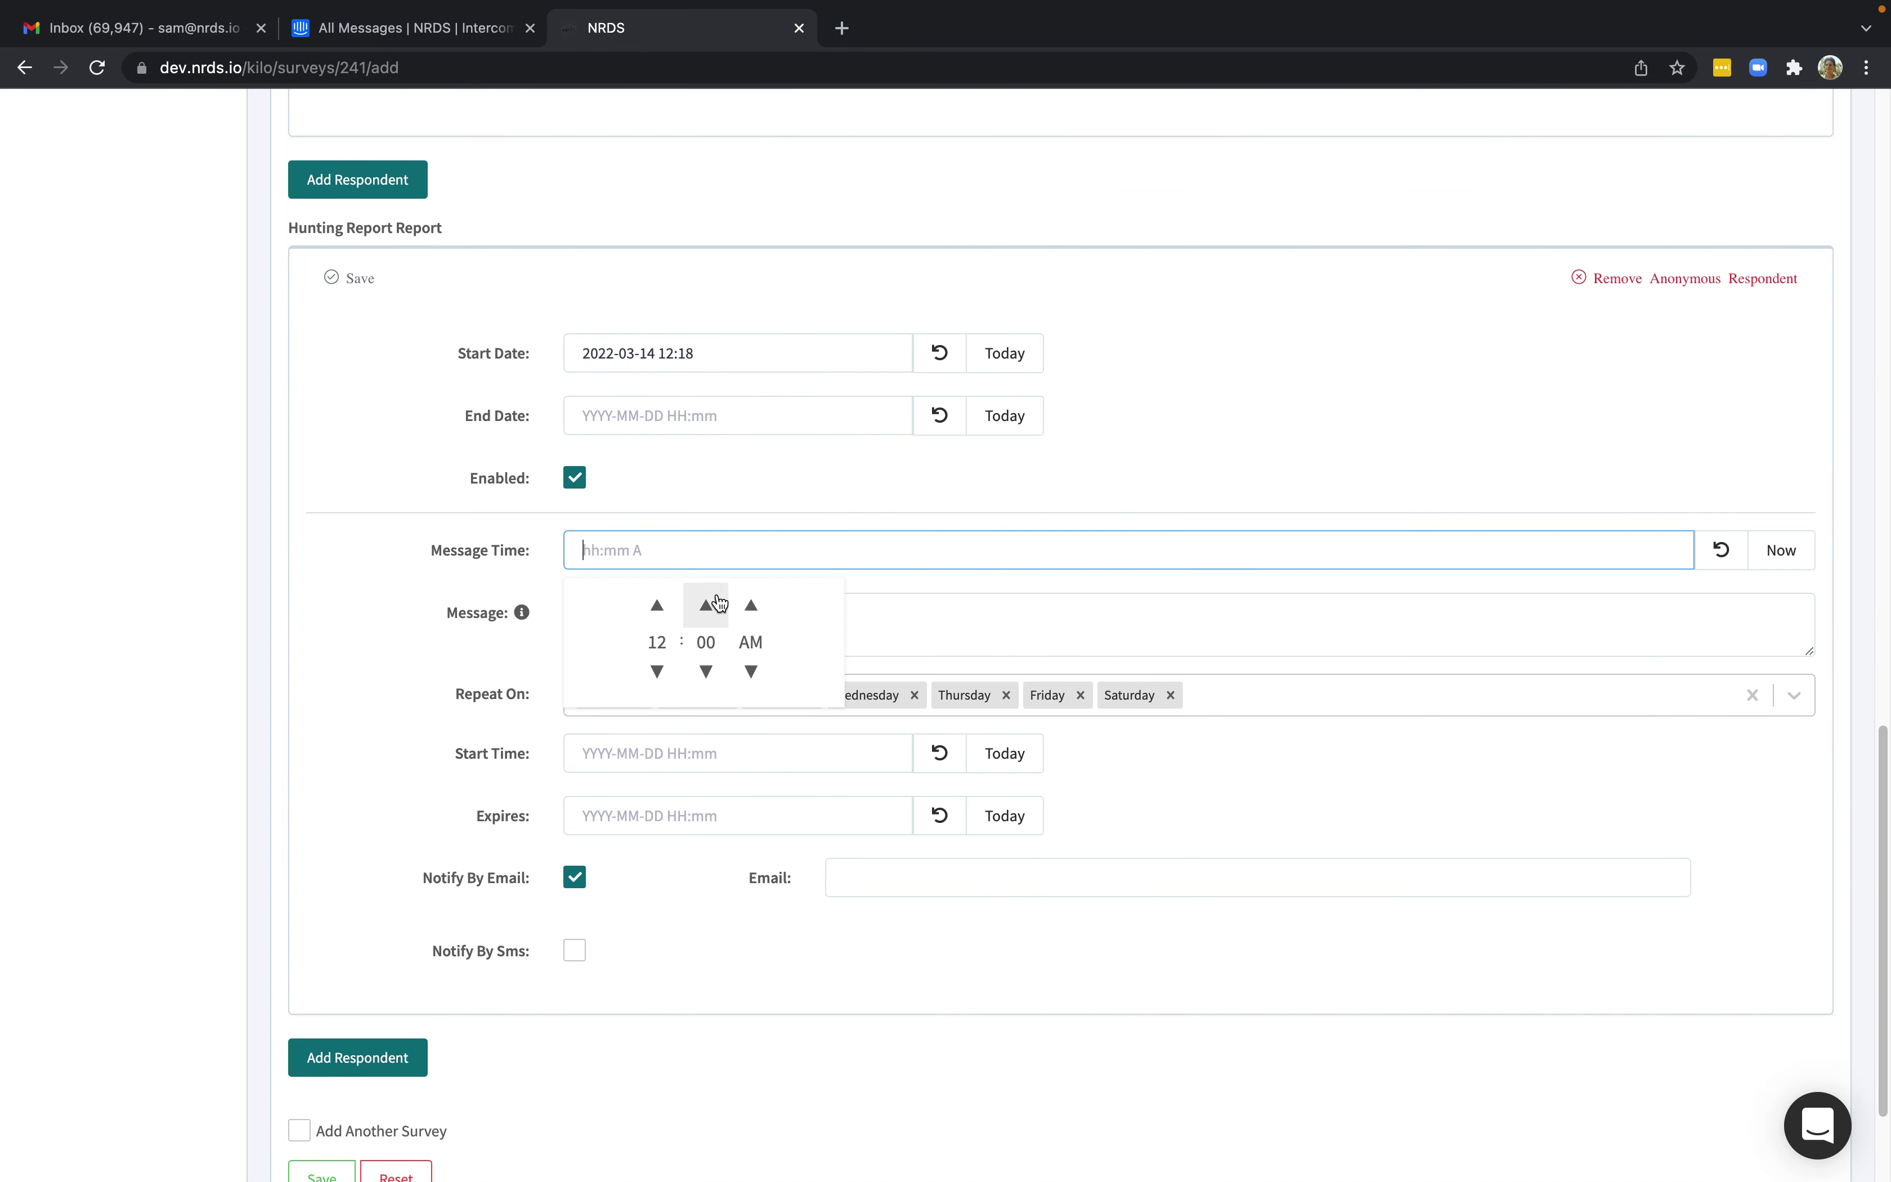
left_click(1763, 557)
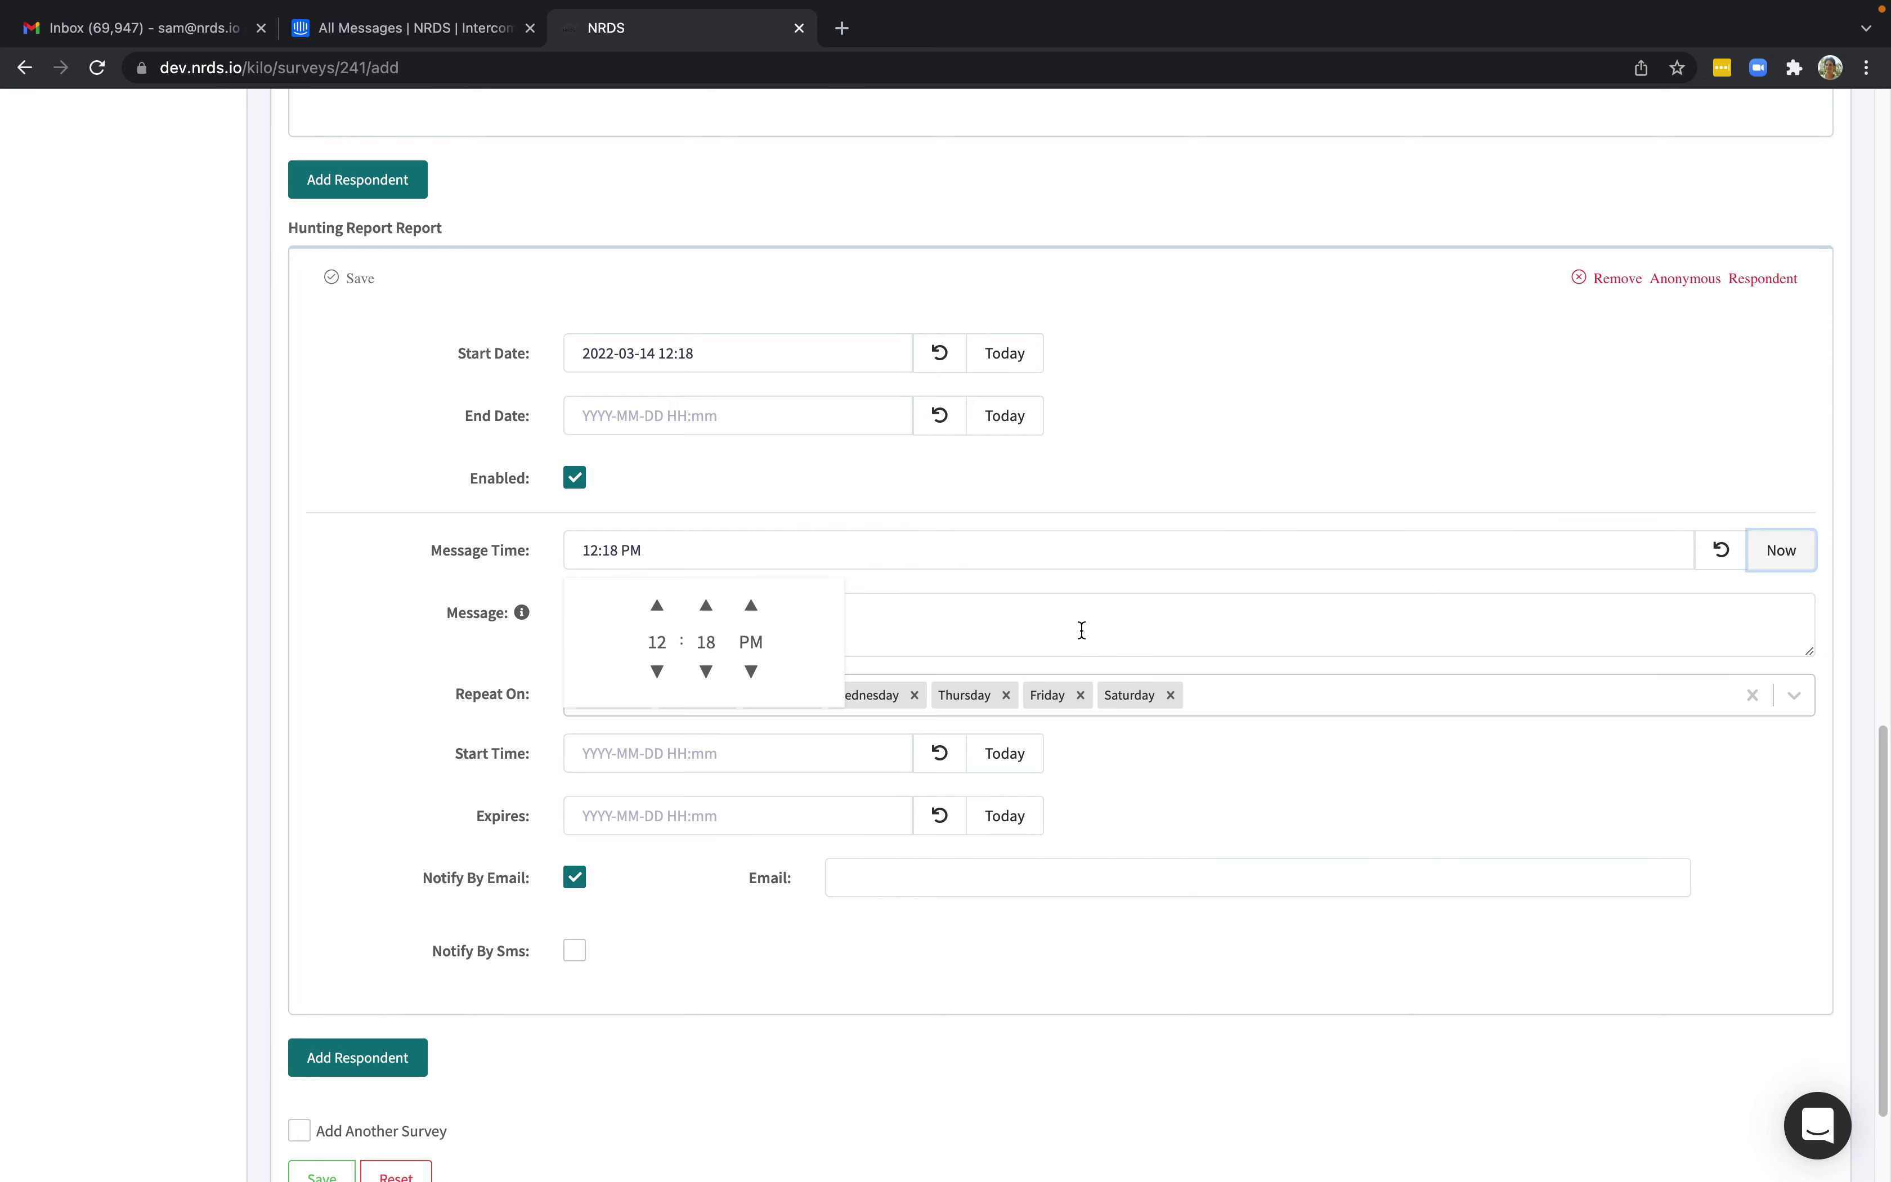
left_click(708, 607)
left_click(707, 606)
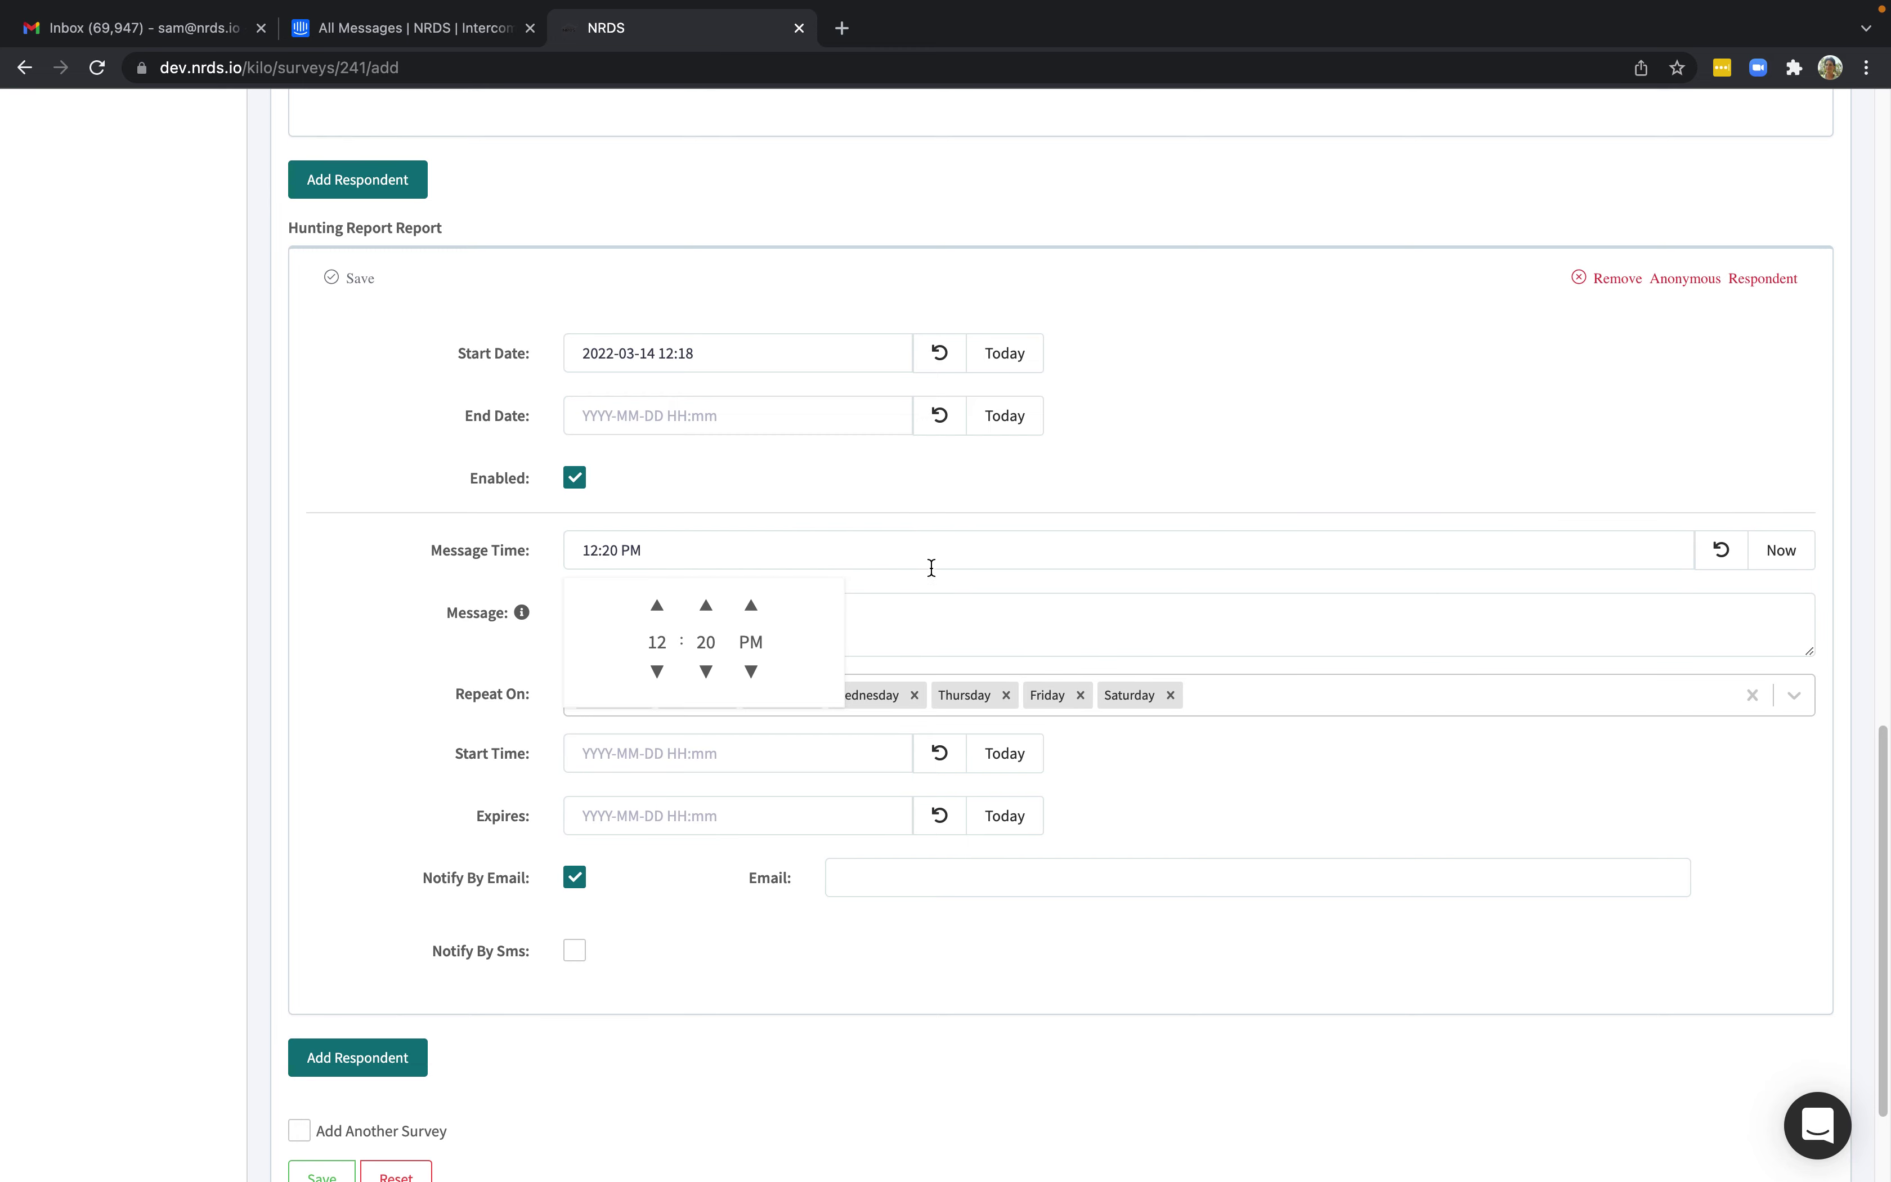
left_click(359, 659)
left_click(594, 616)
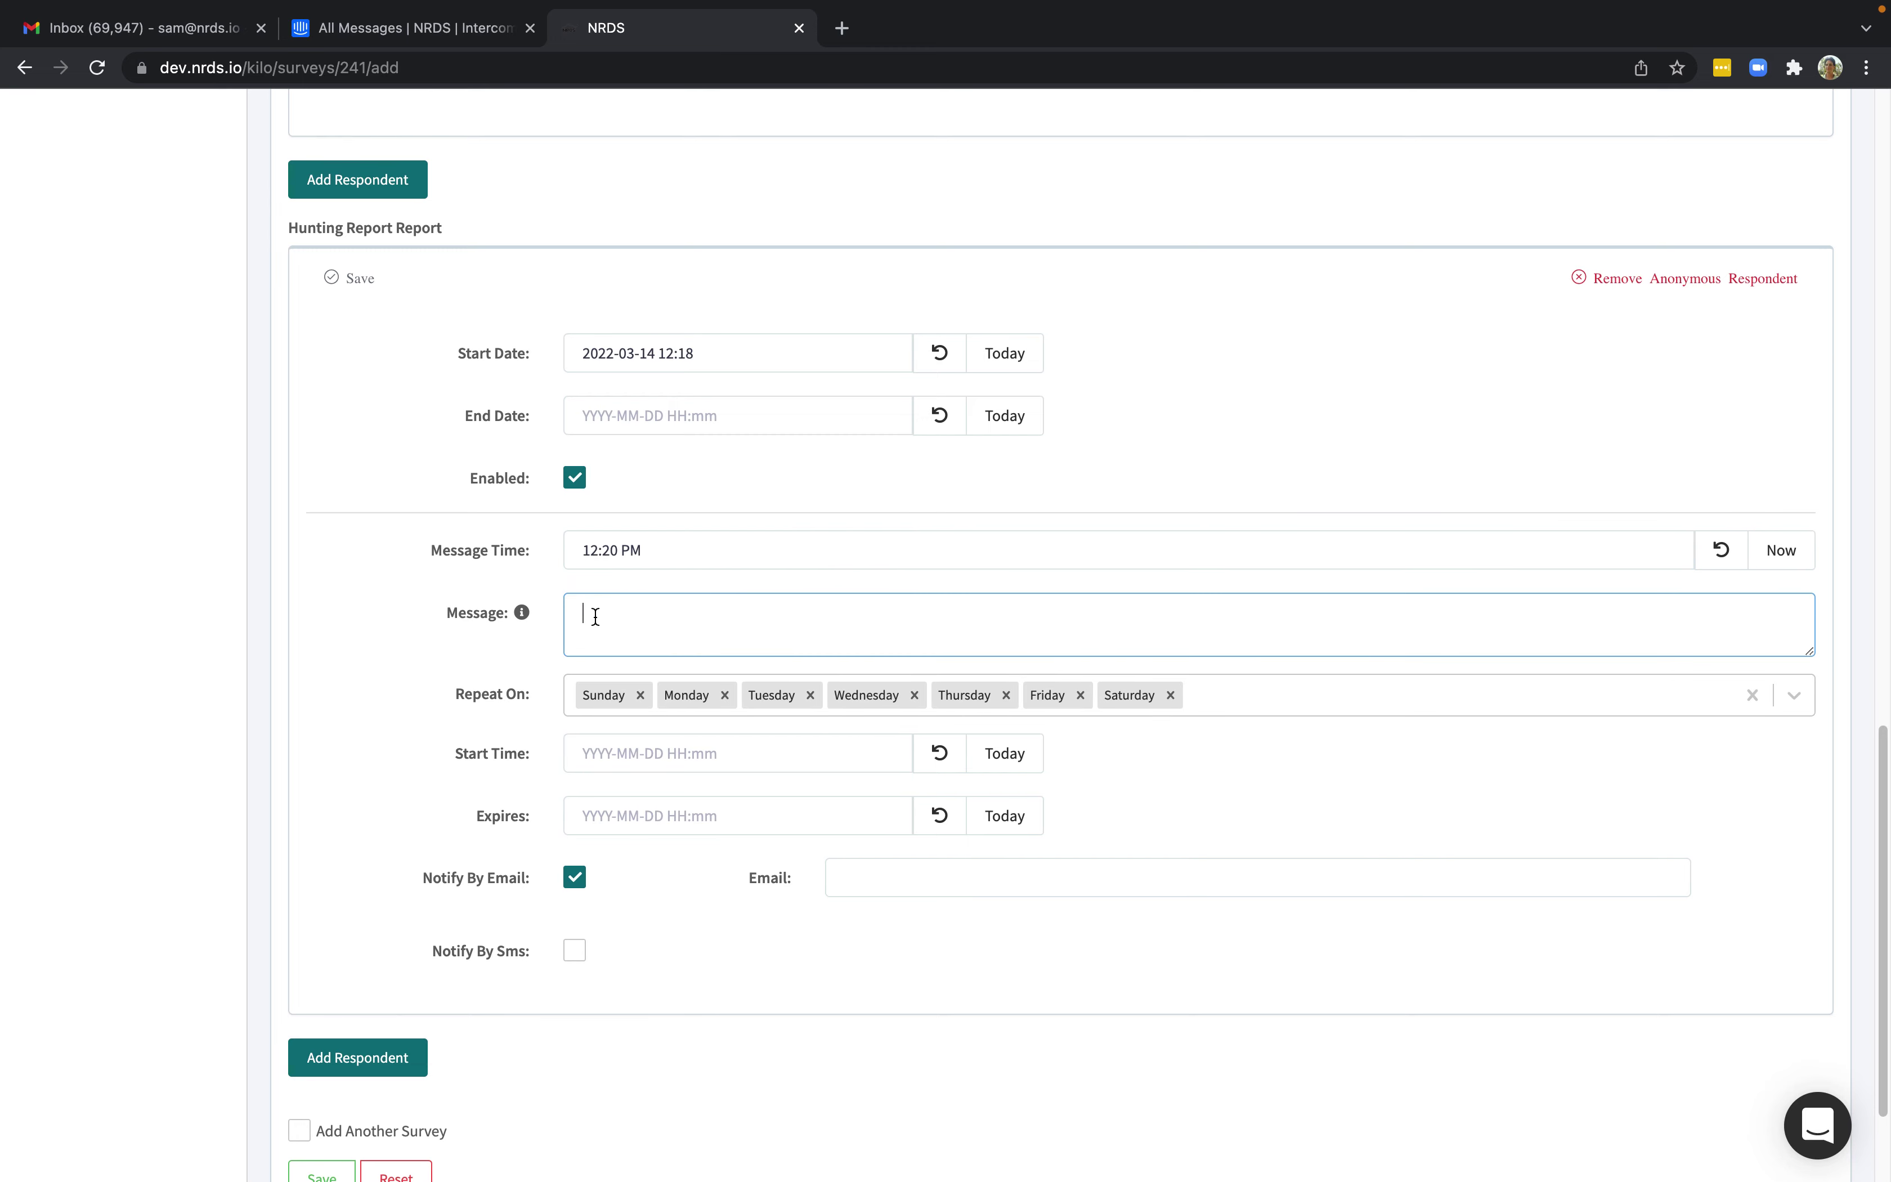
key("super+v")
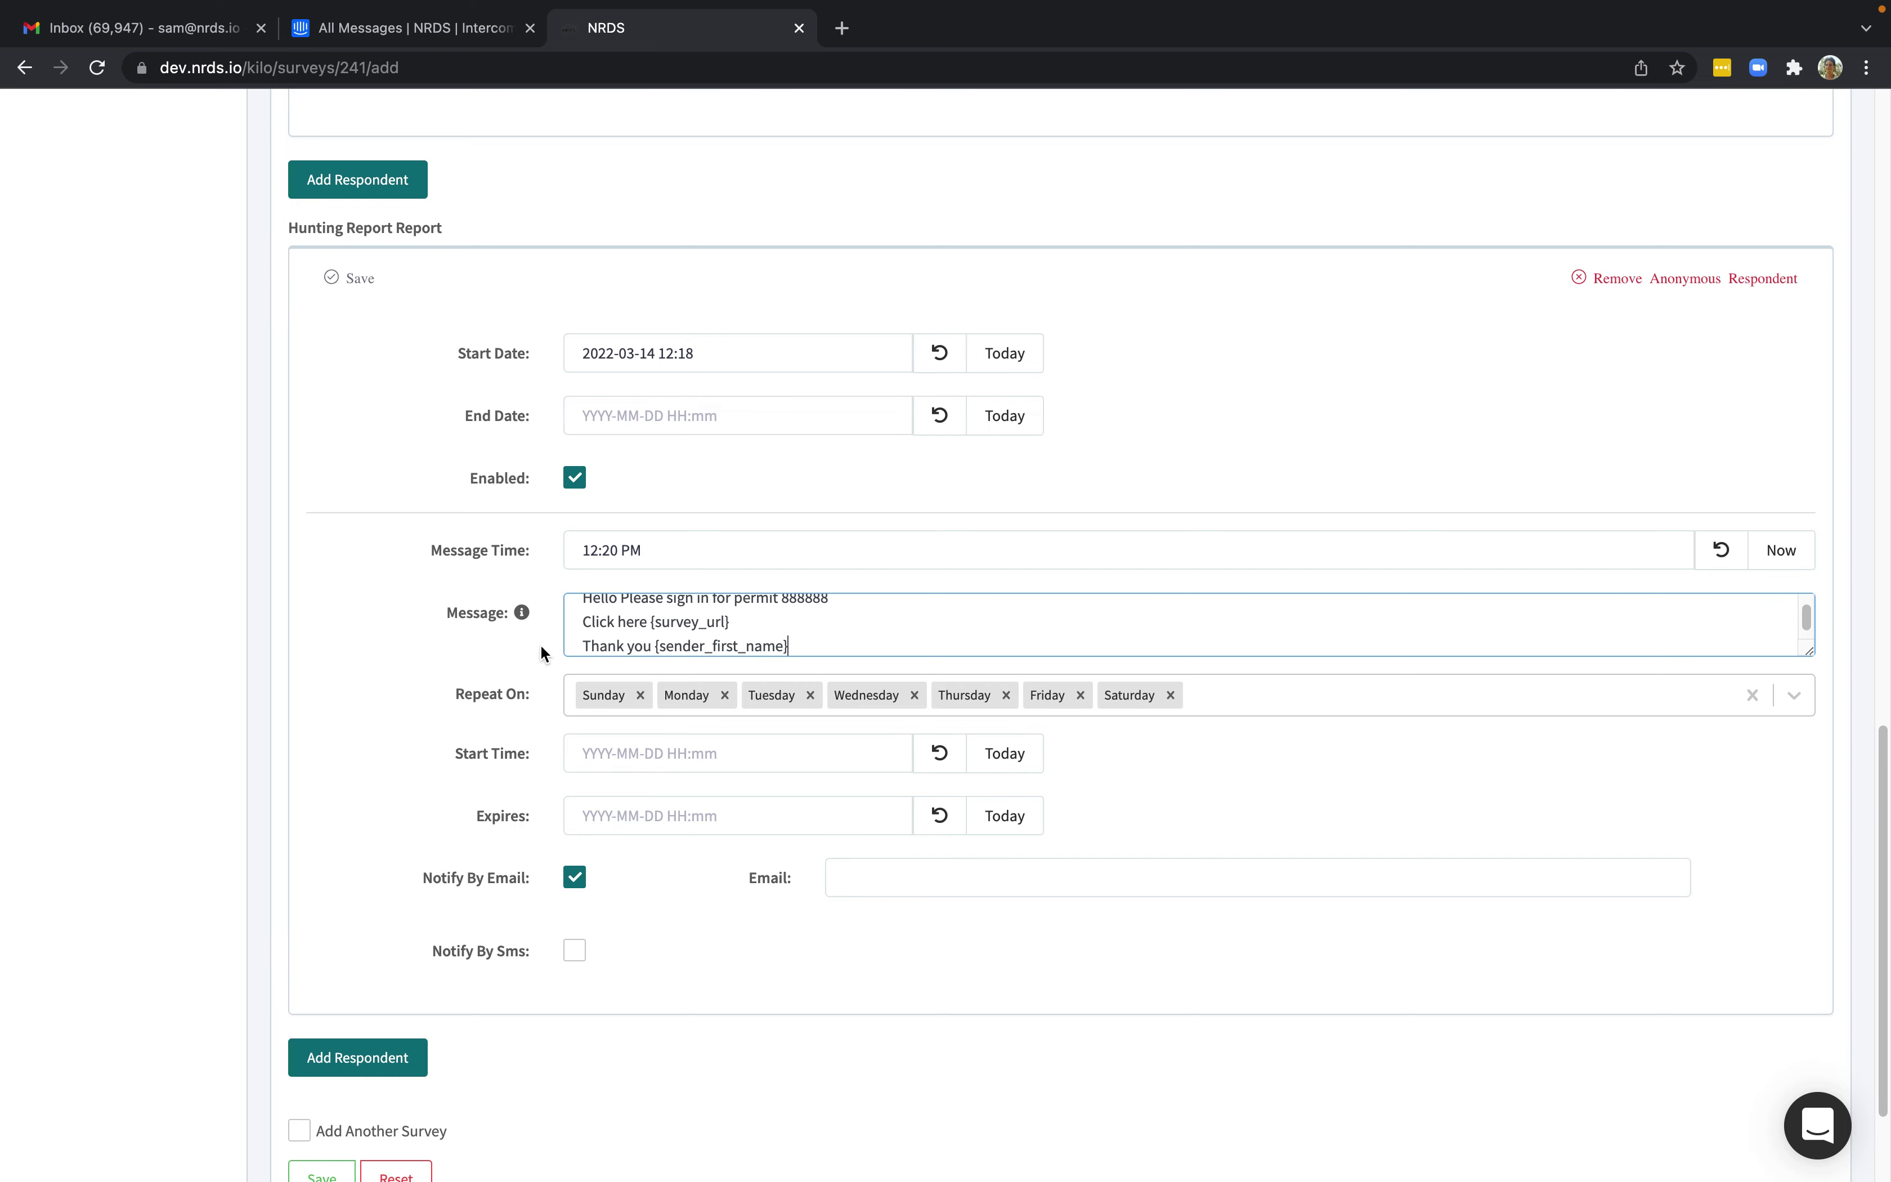
Set the report expiry to 2022-03-15, add the e-mail address and SMS phone number, and save.
left_click(1004, 772)
left_click(994, 821)
left_click(708, 818)
left_click(664, 995)
left_click(354, 937)
scroll(353, 937, "down", 2)
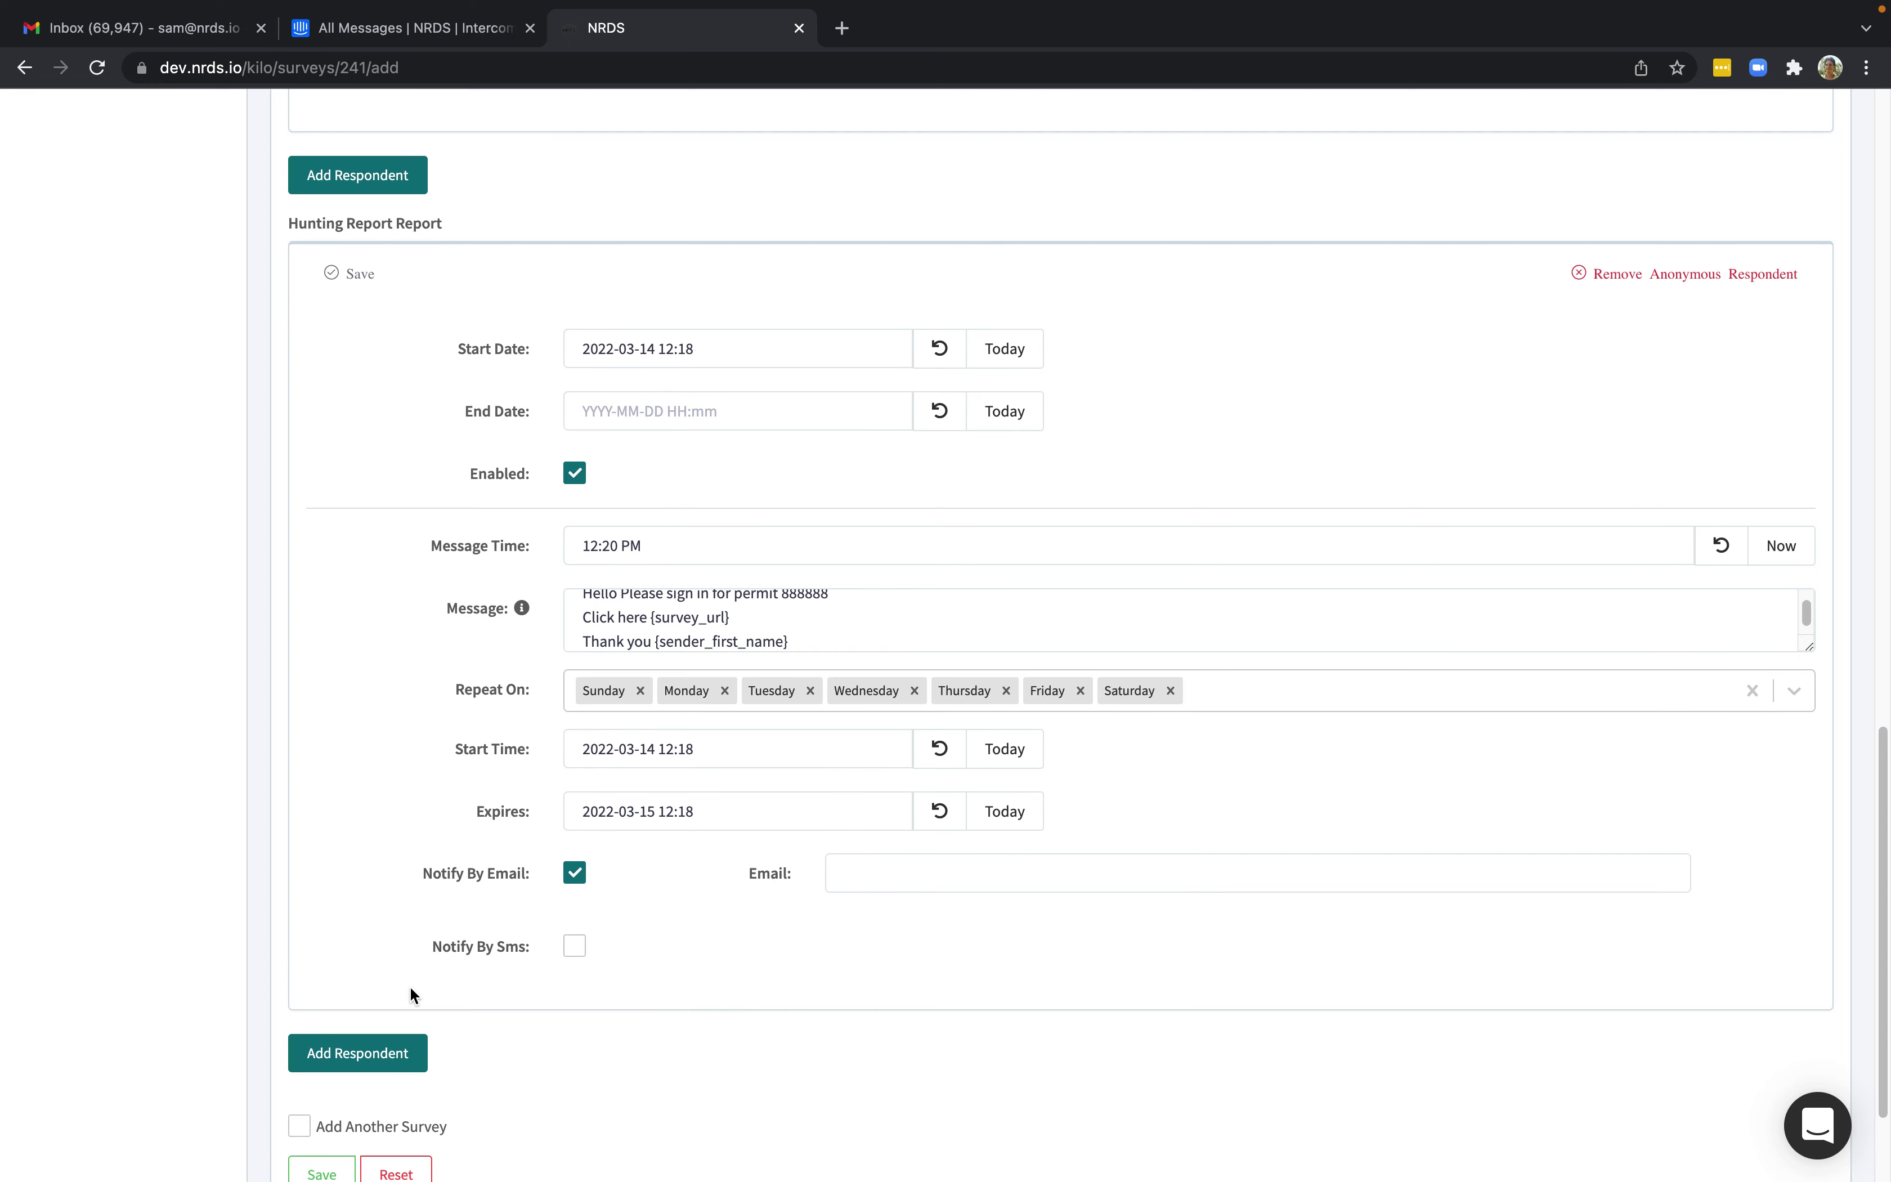
left_click(326, 1030)
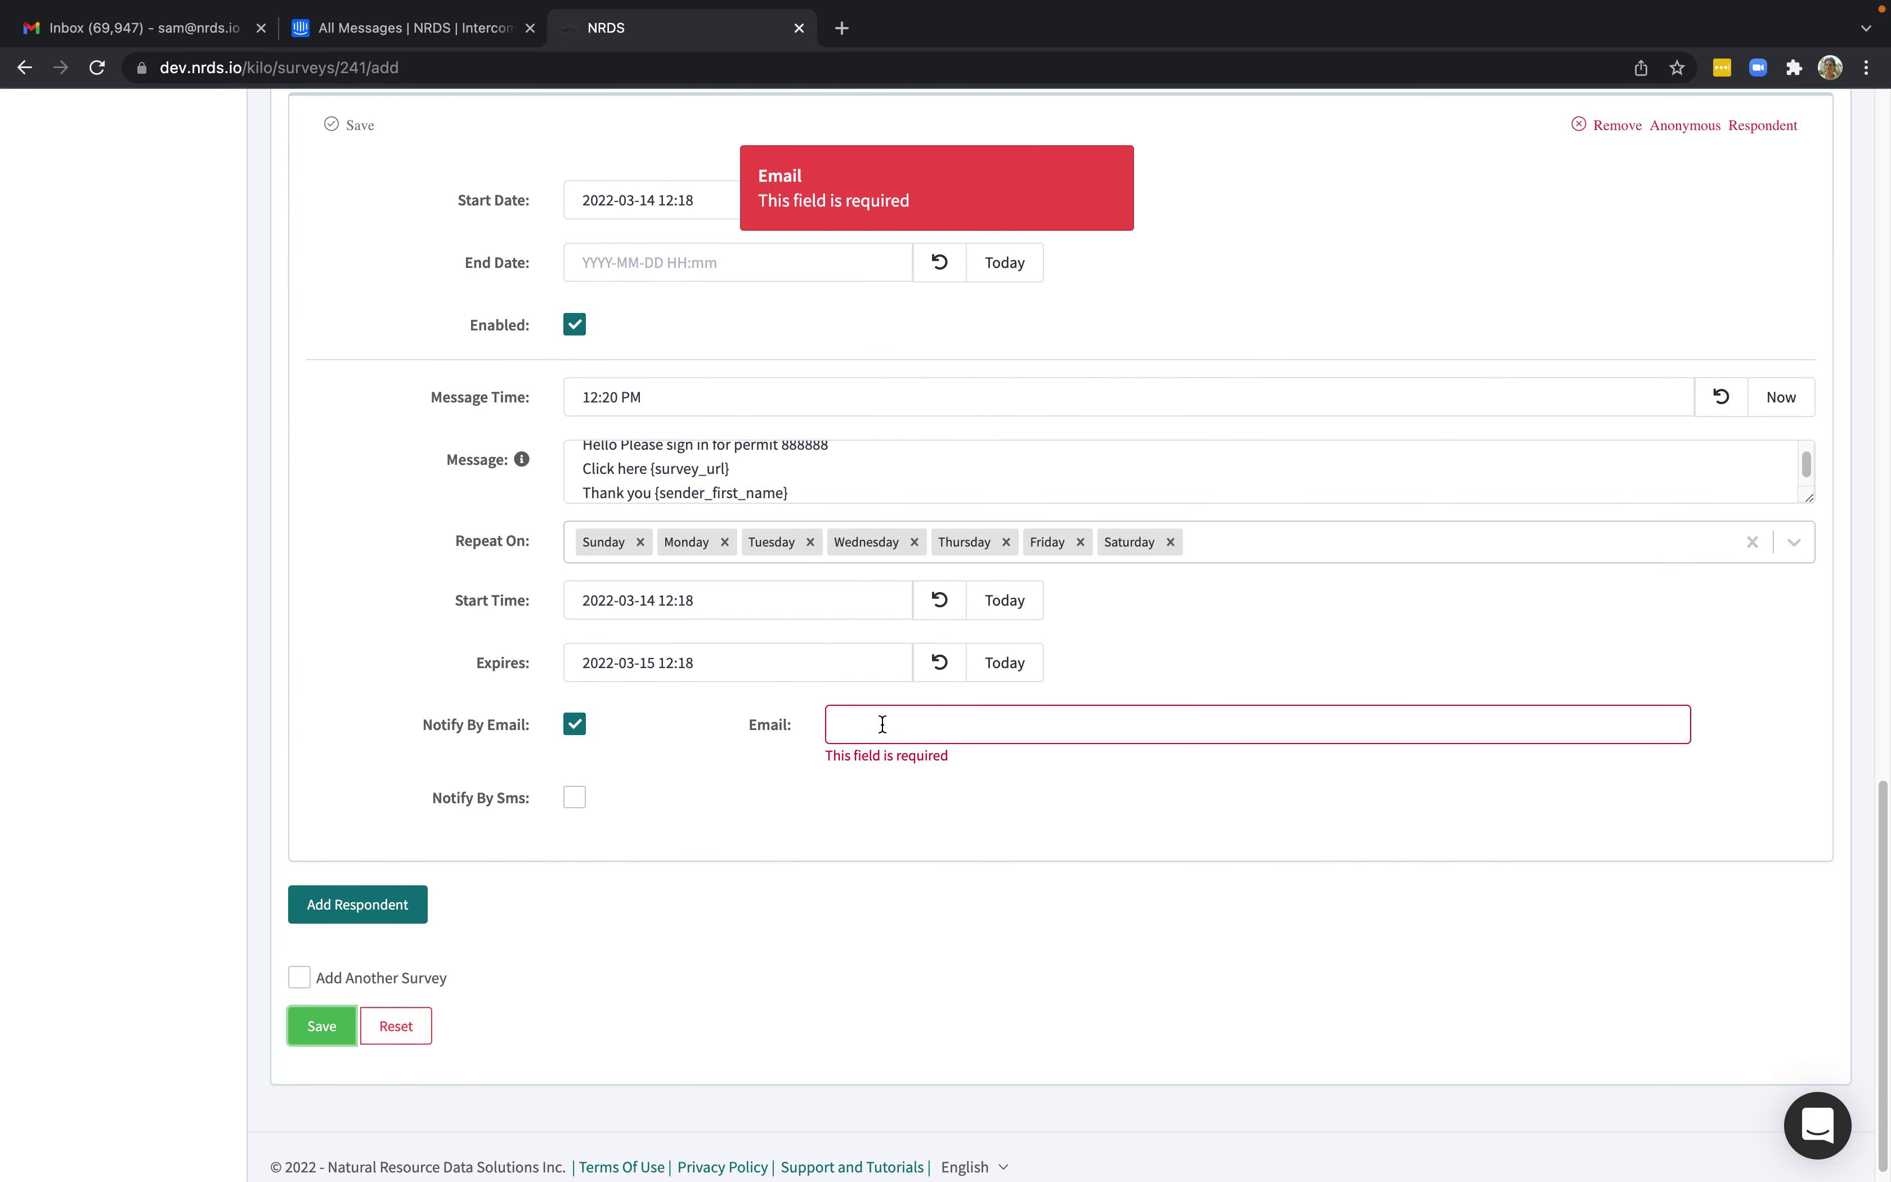
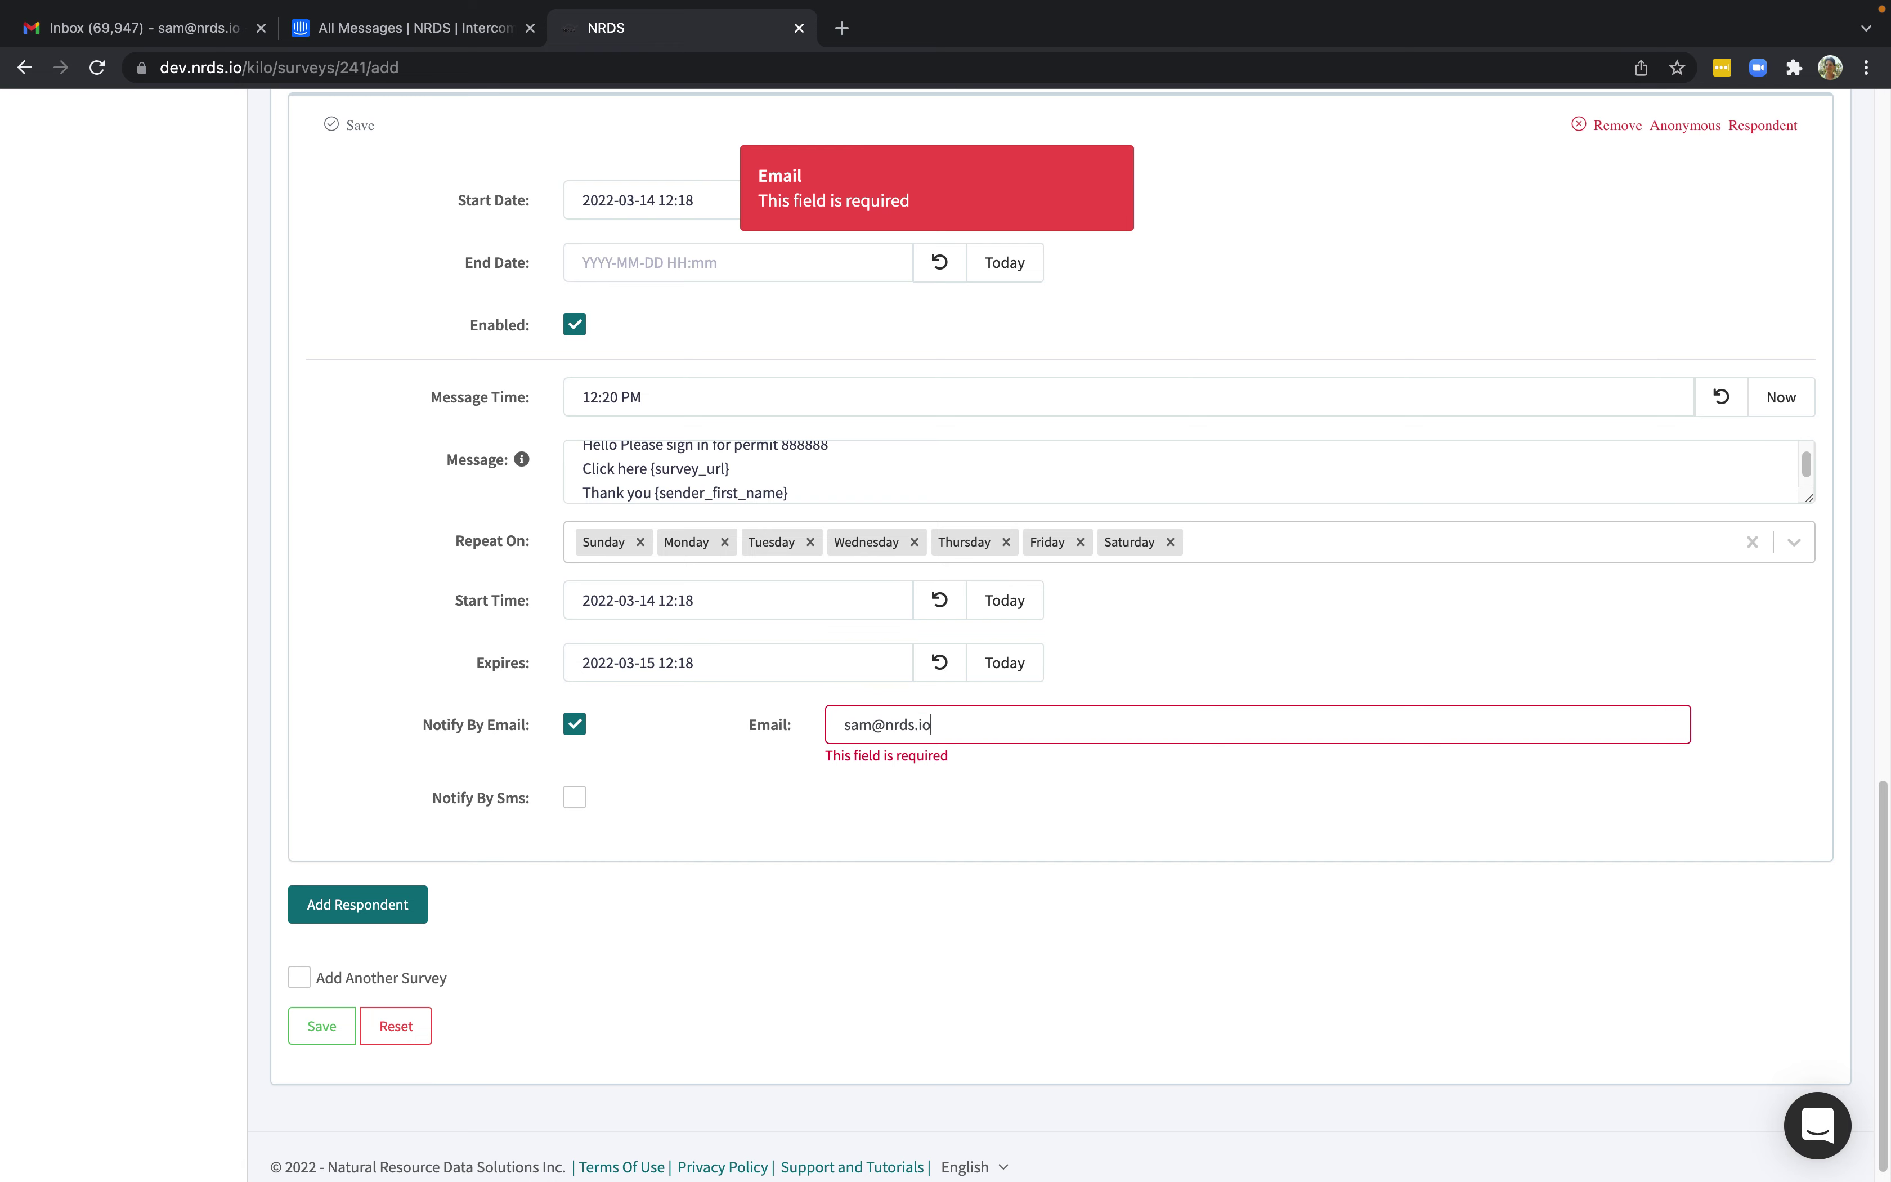
left_click(576, 796)
left_click(927, 813)
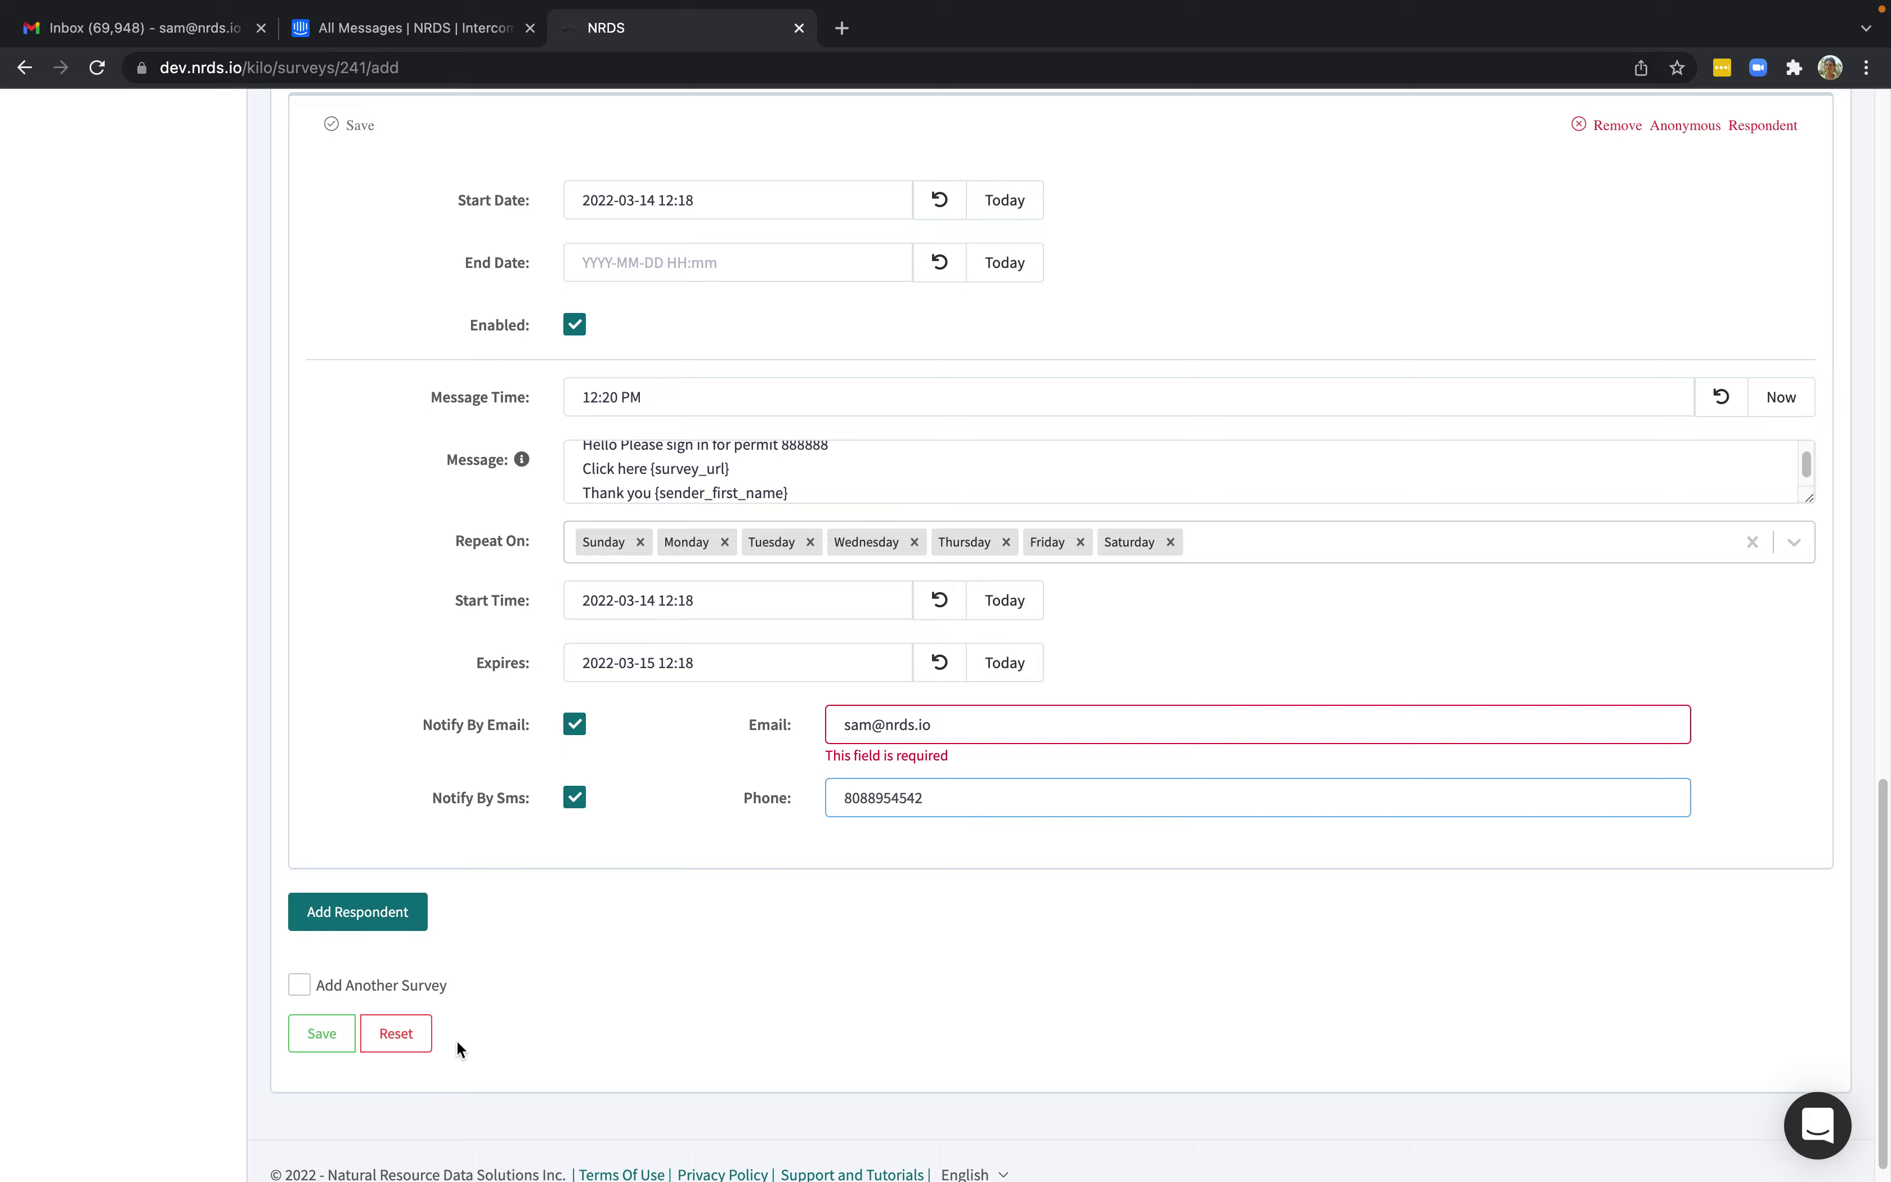
left_click(322, 1033)
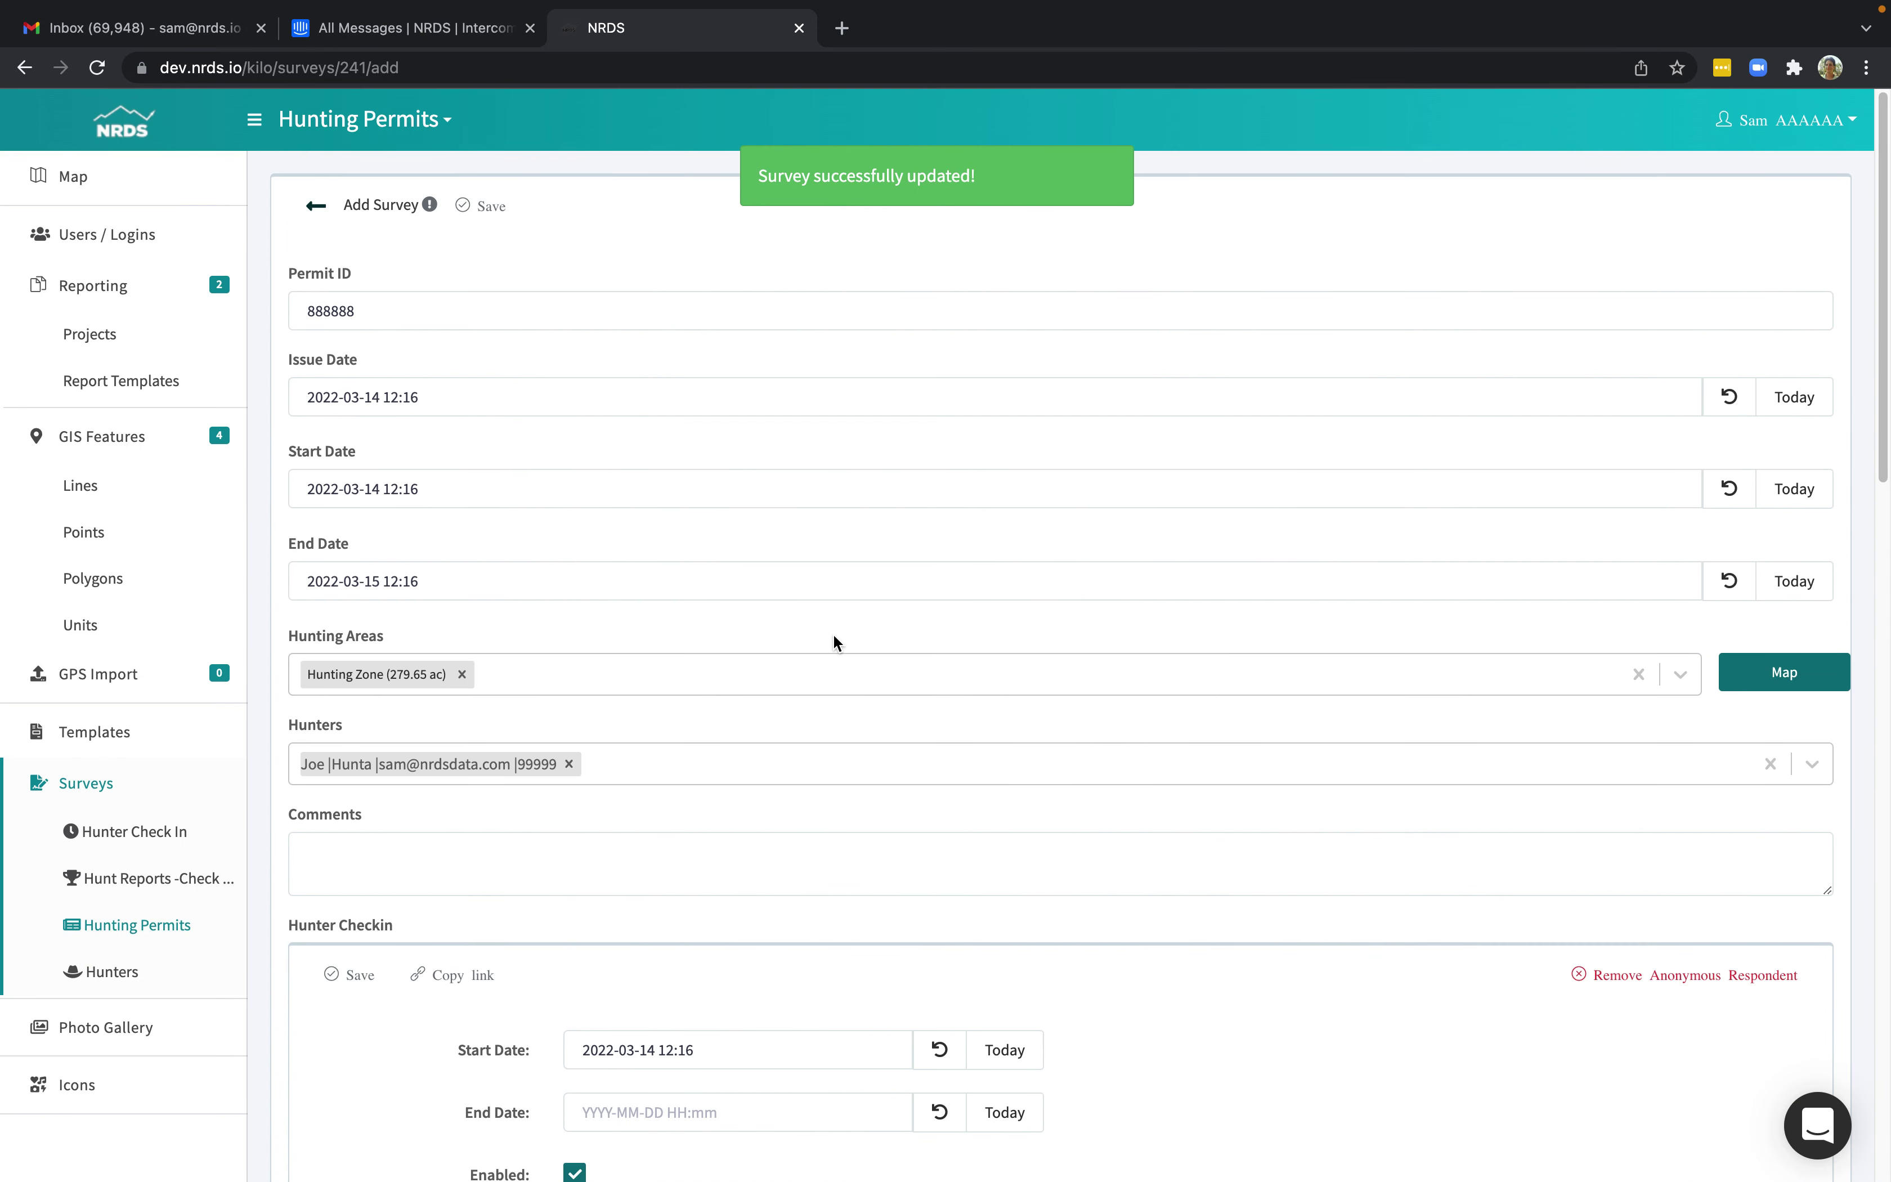
Open the newest NRDS survey e-mail in Gmail and follow its link to the check-in form.
left_click(191, 31)
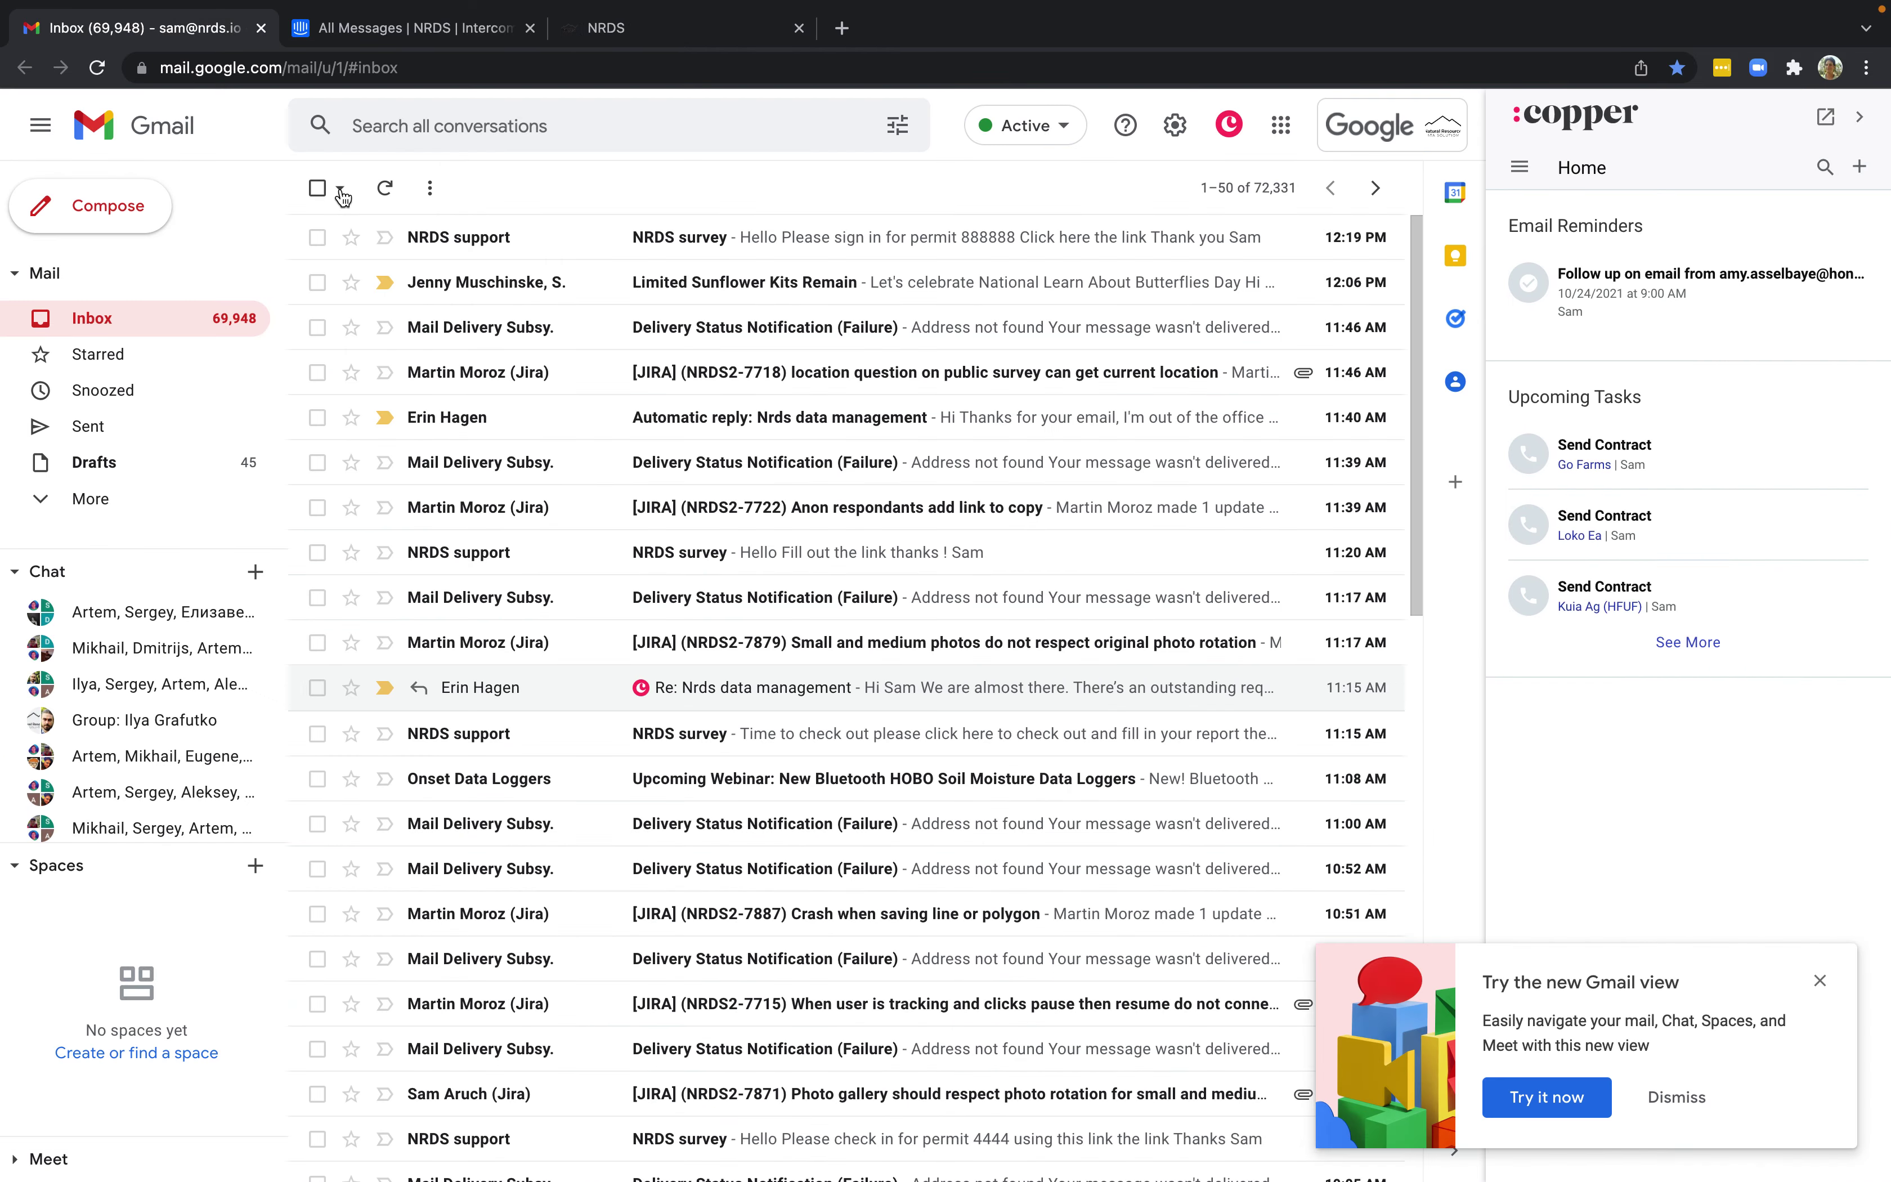
left_click(480, 243)
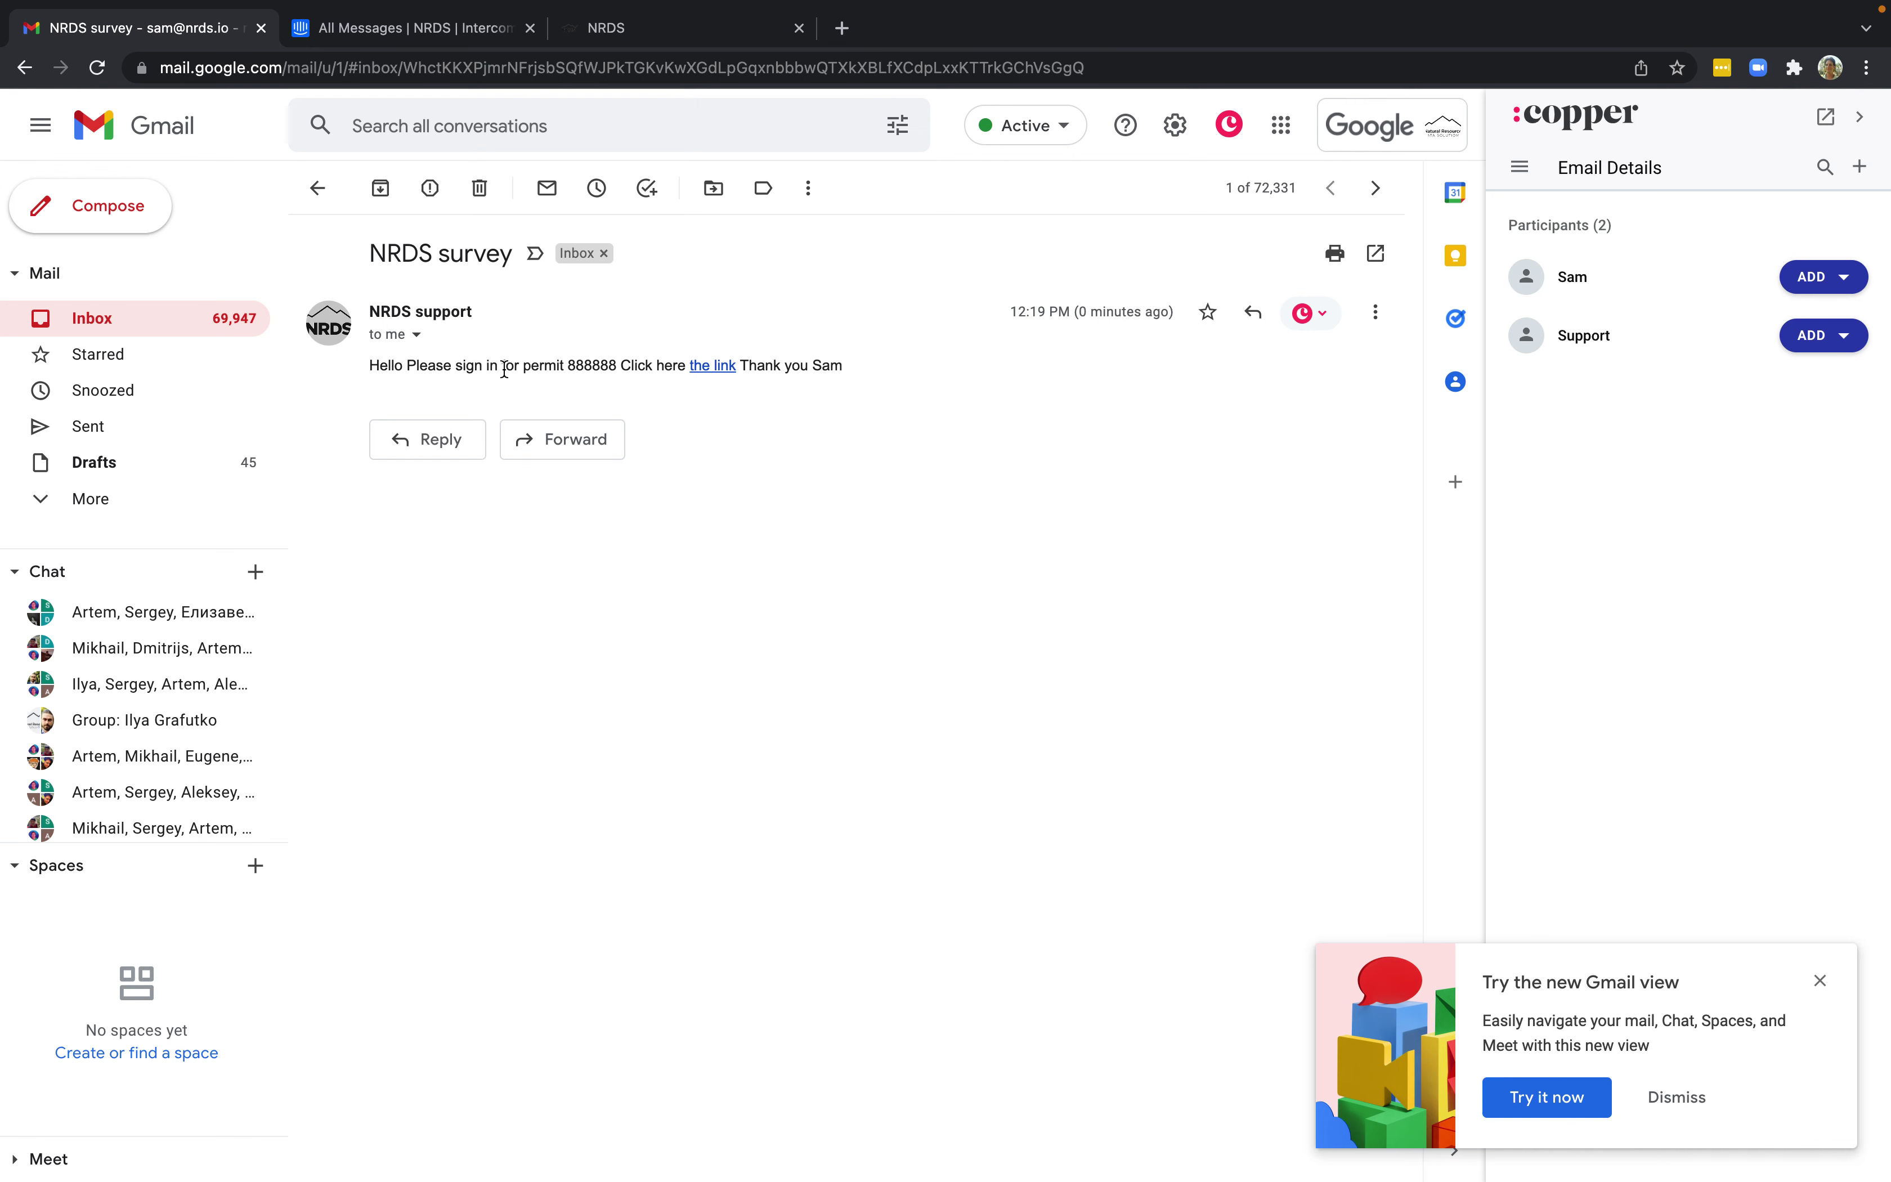
left_click(713, 365)
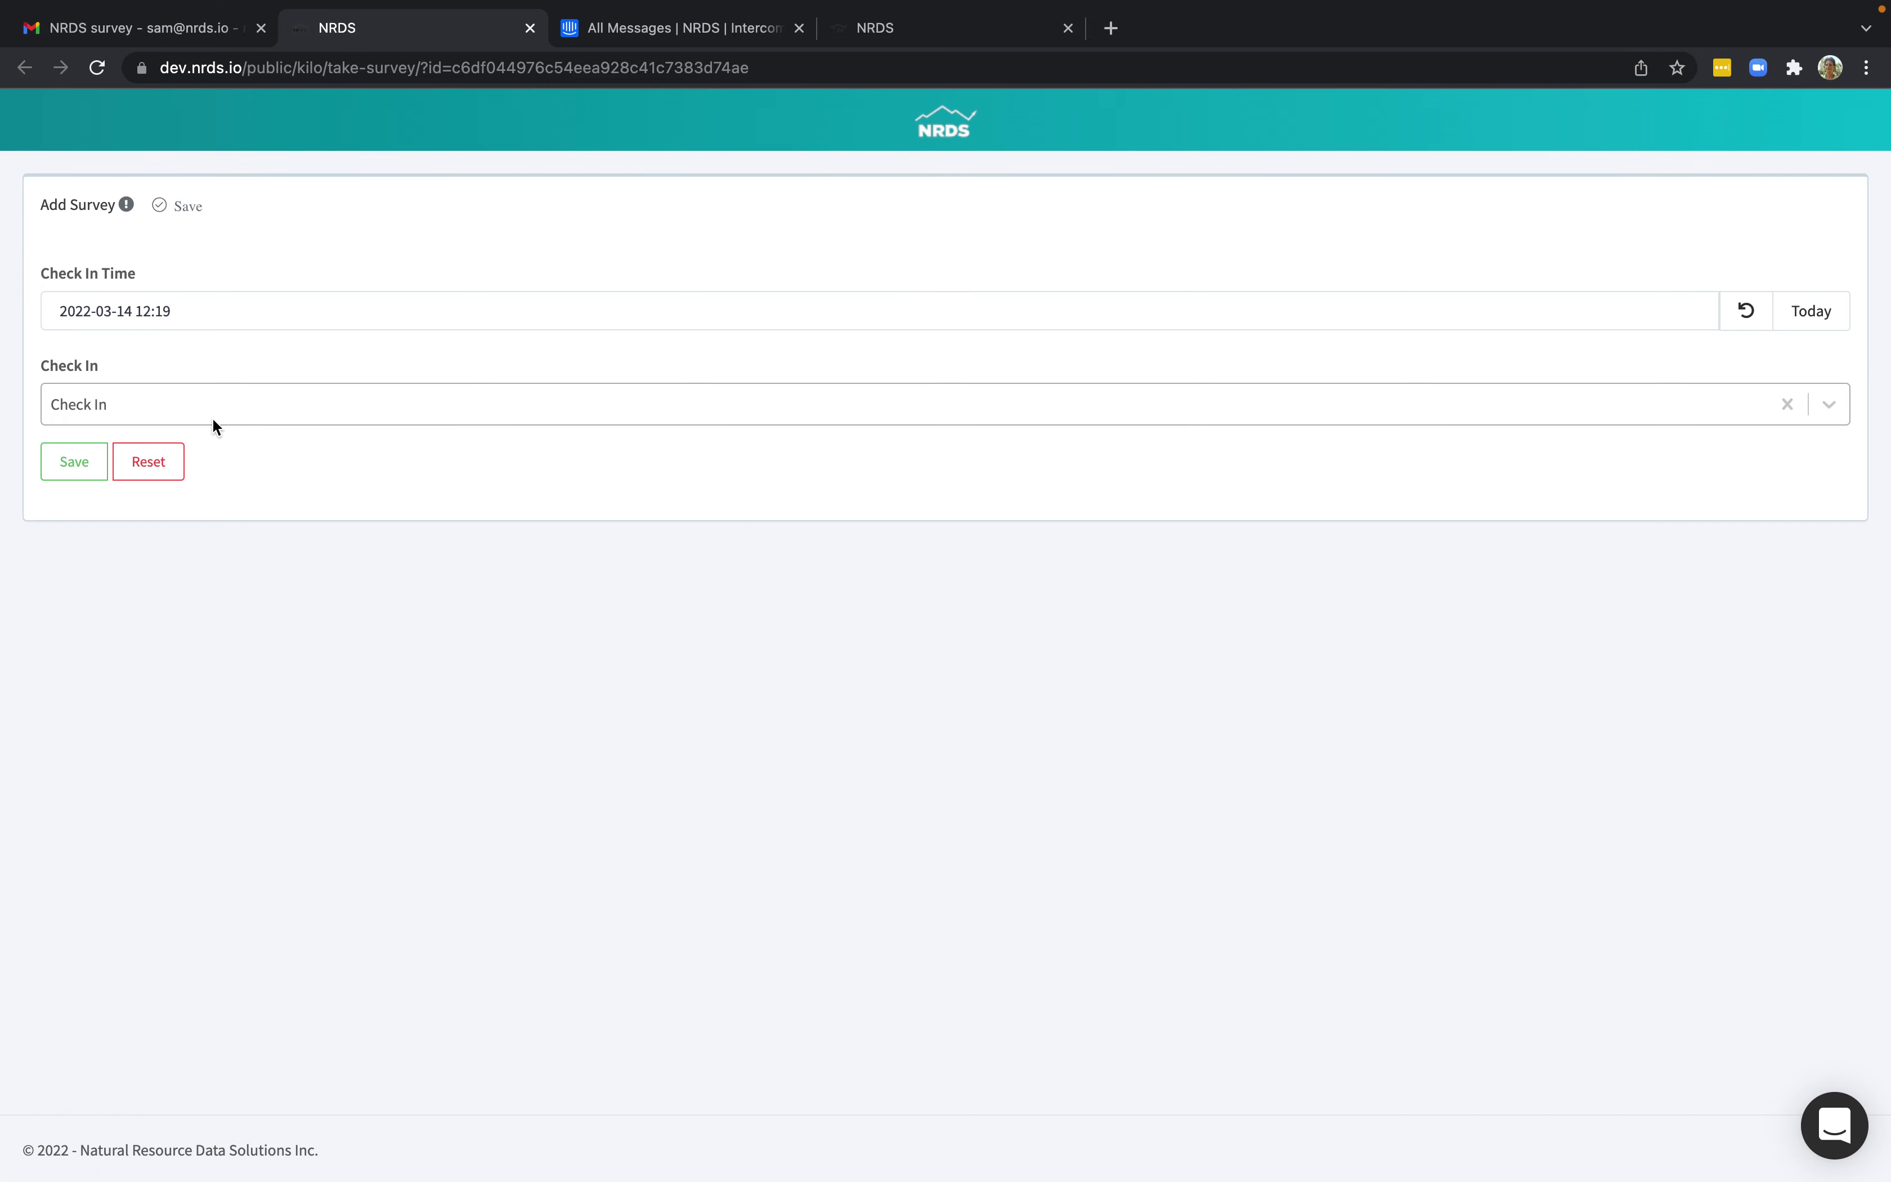
Submit the hunter check-in form and go back to the permit 888888 Hunting Permits survey.
left_click(83, 468)
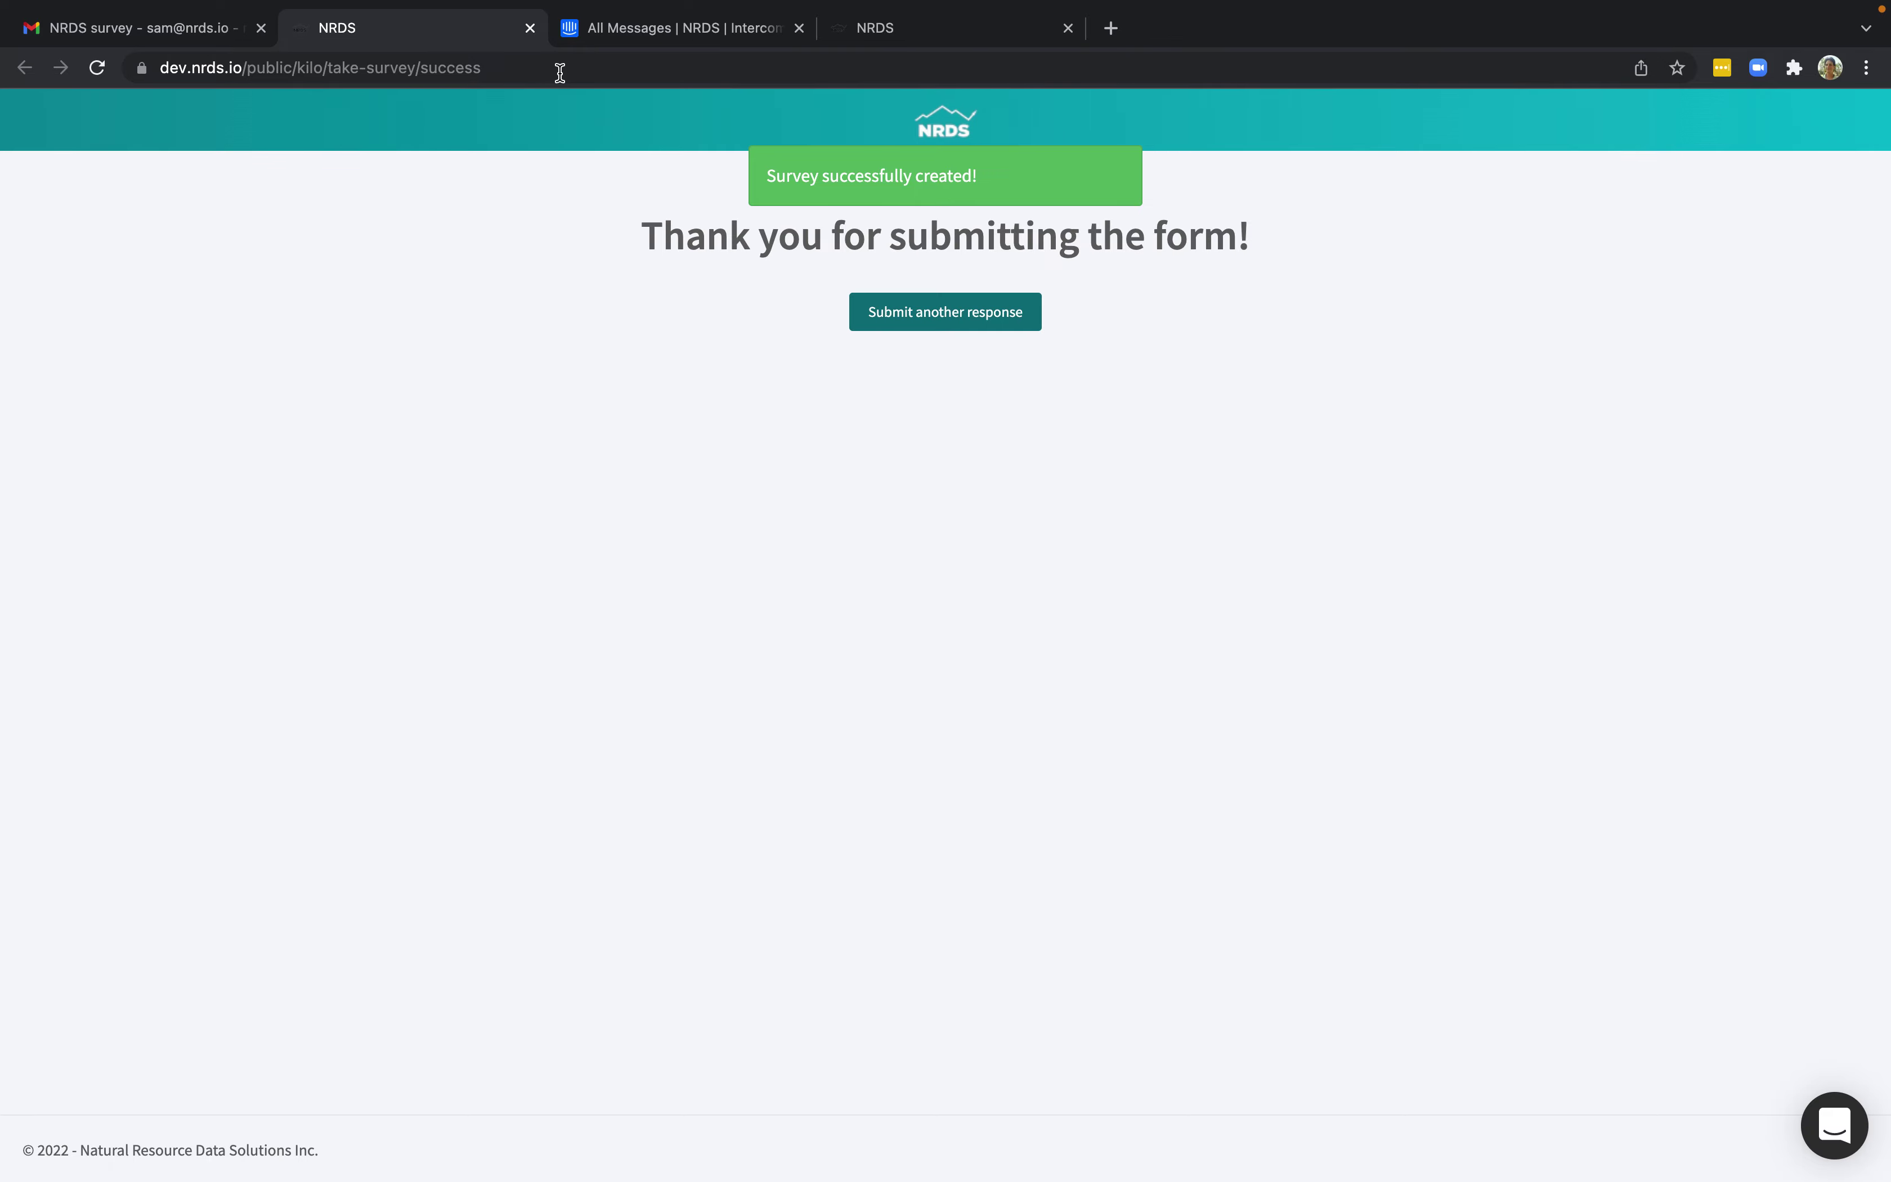
left_click(893, 33)
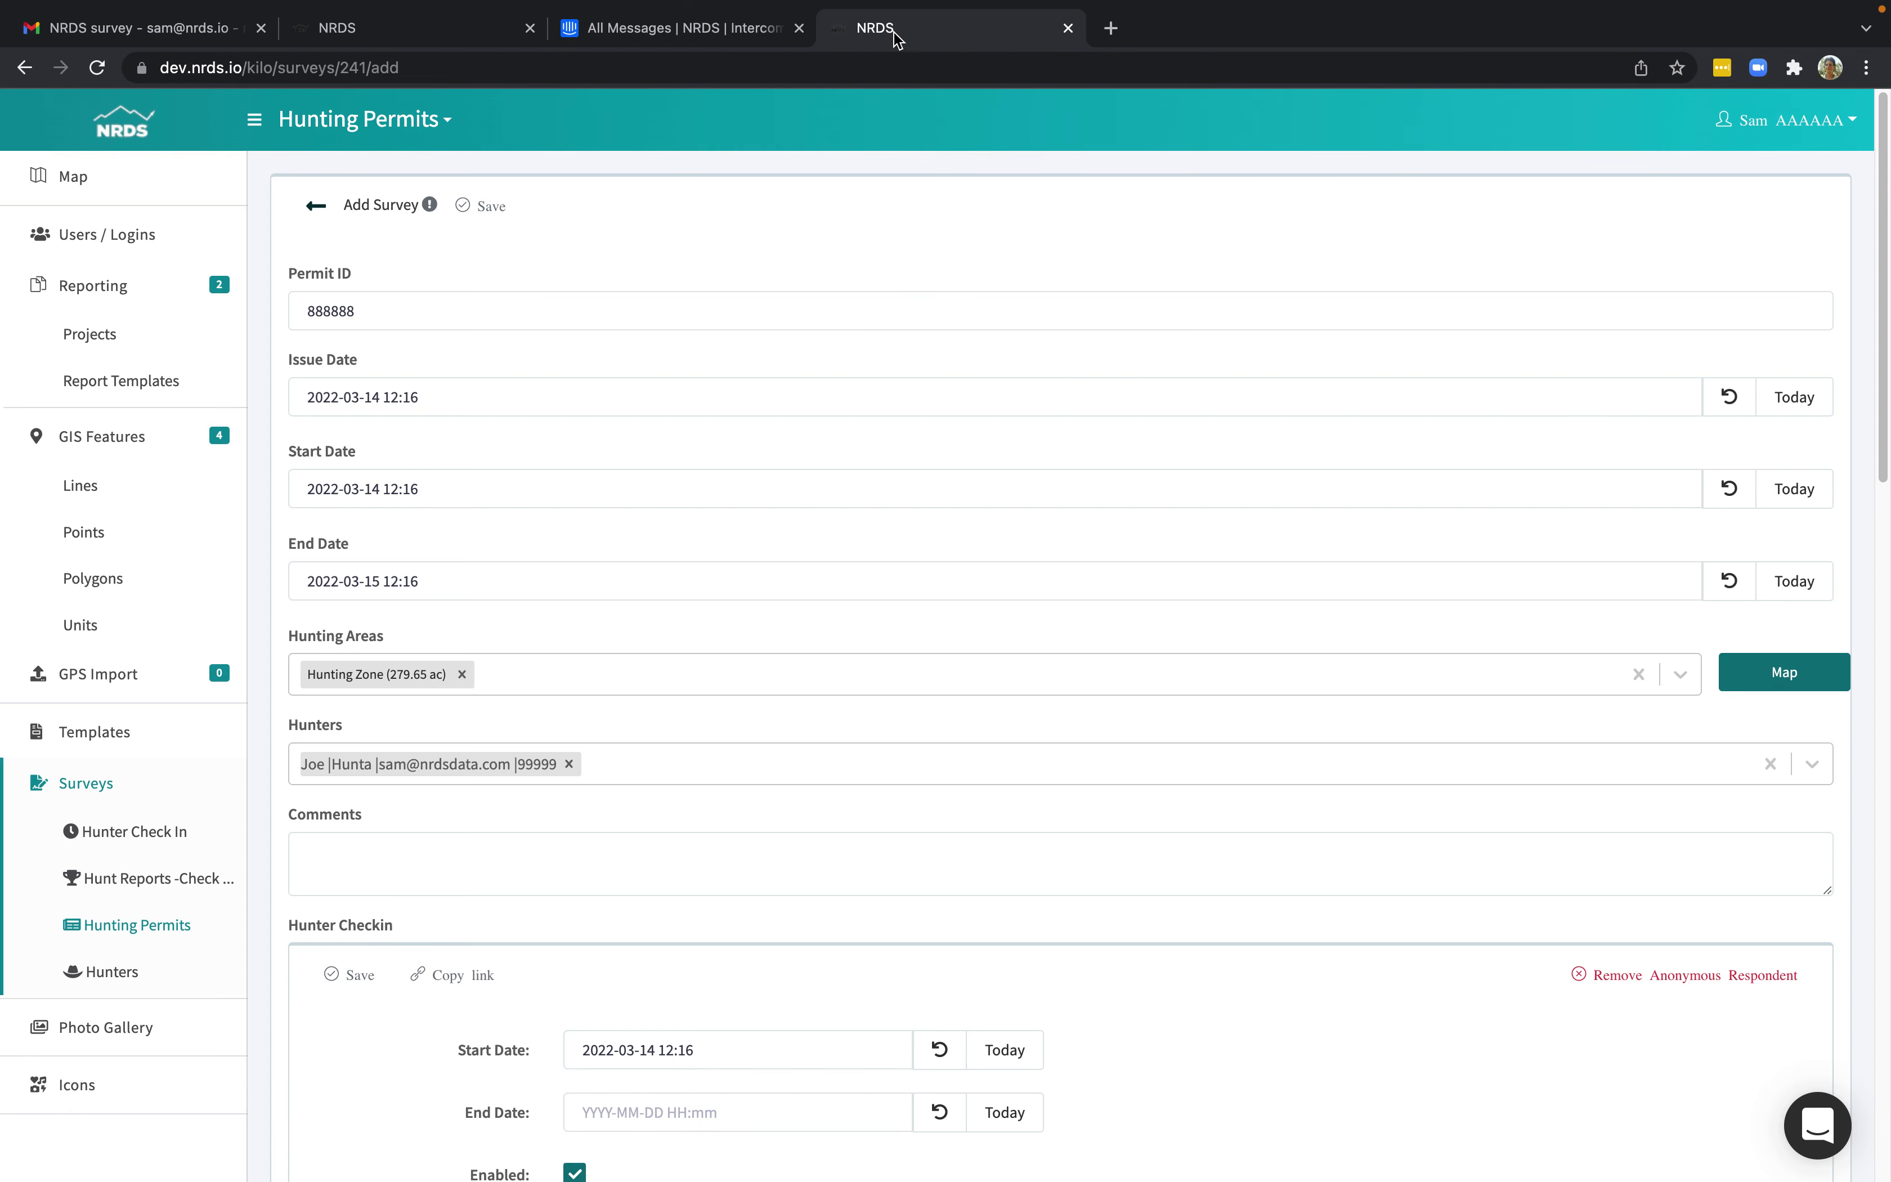
scroll(806, 763, "down", 10)
scroll(774, 772, "down", 1)
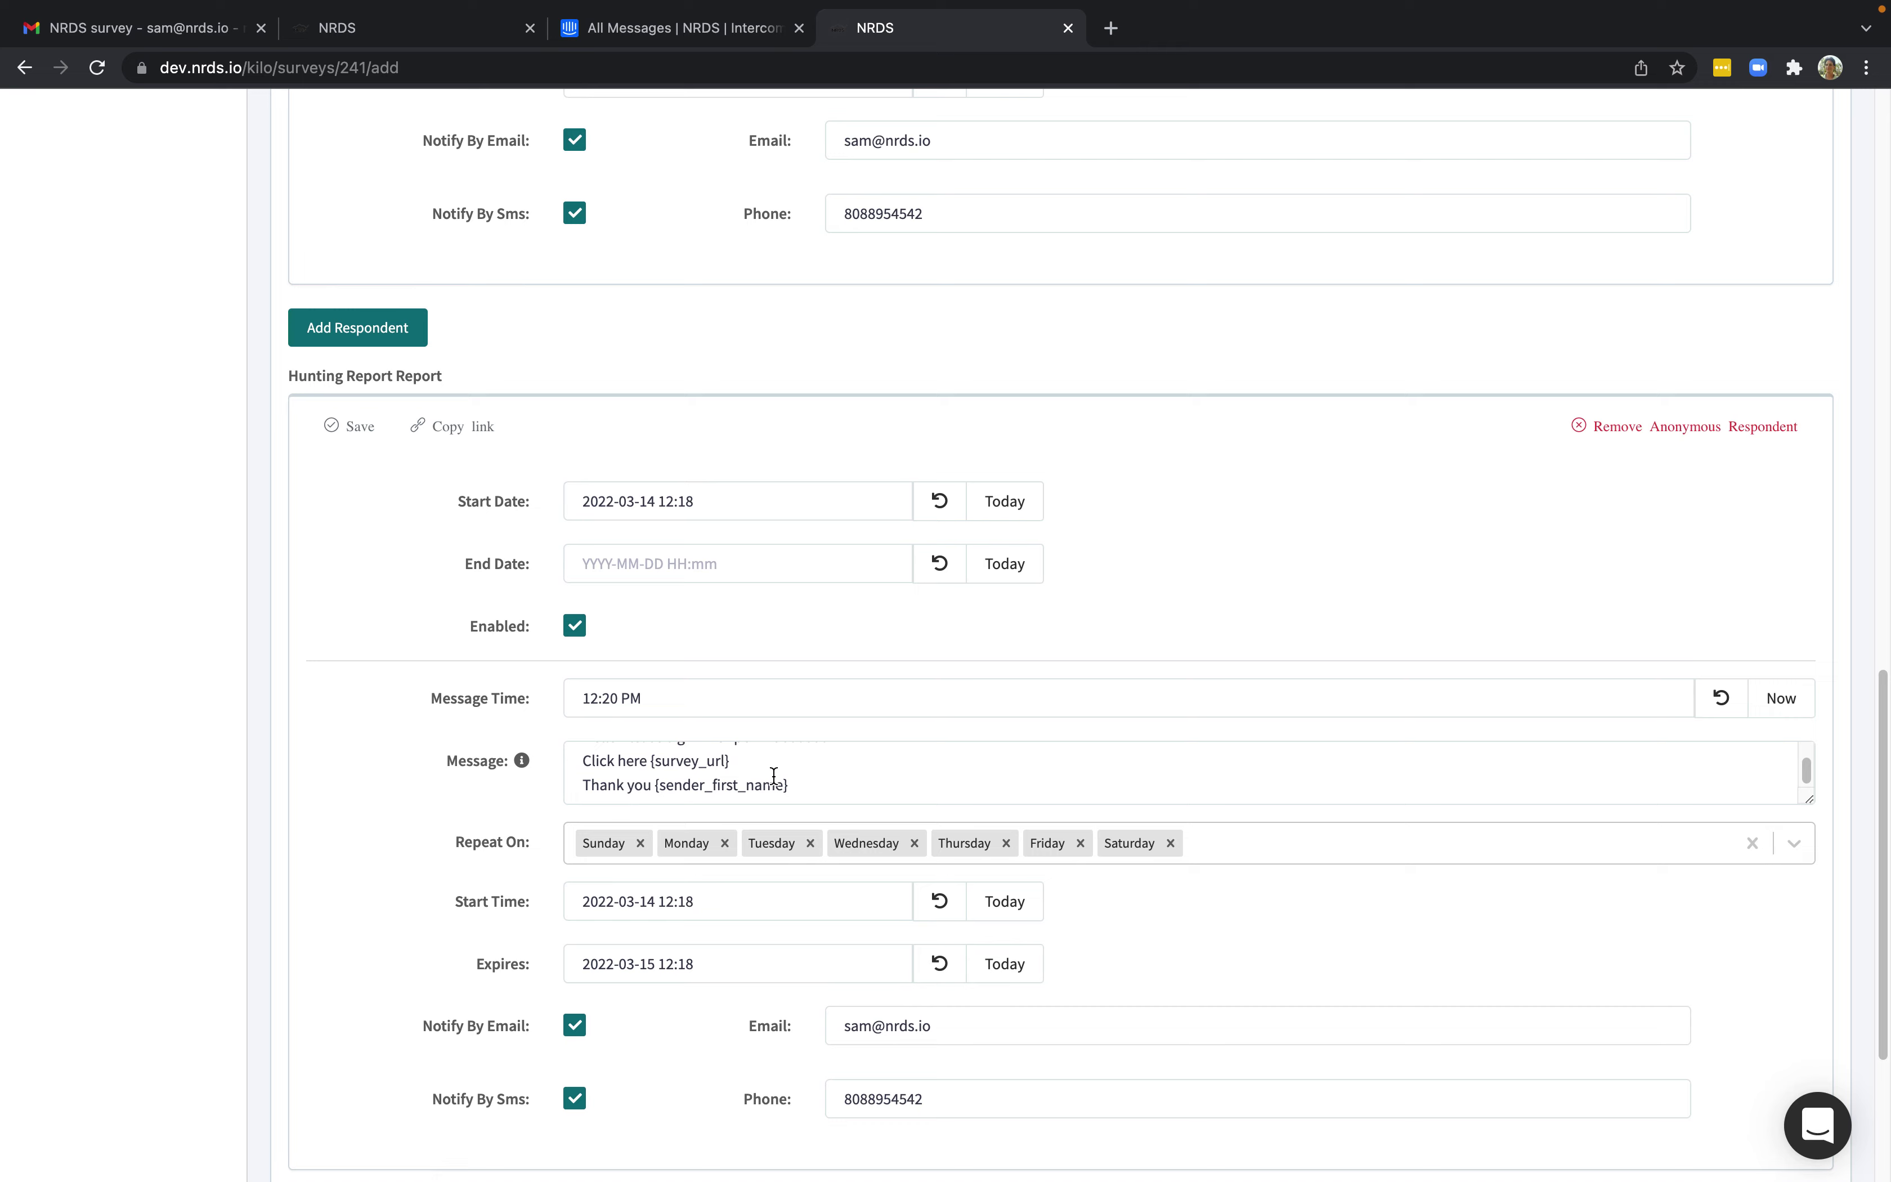
mouse_move(1676, 10)
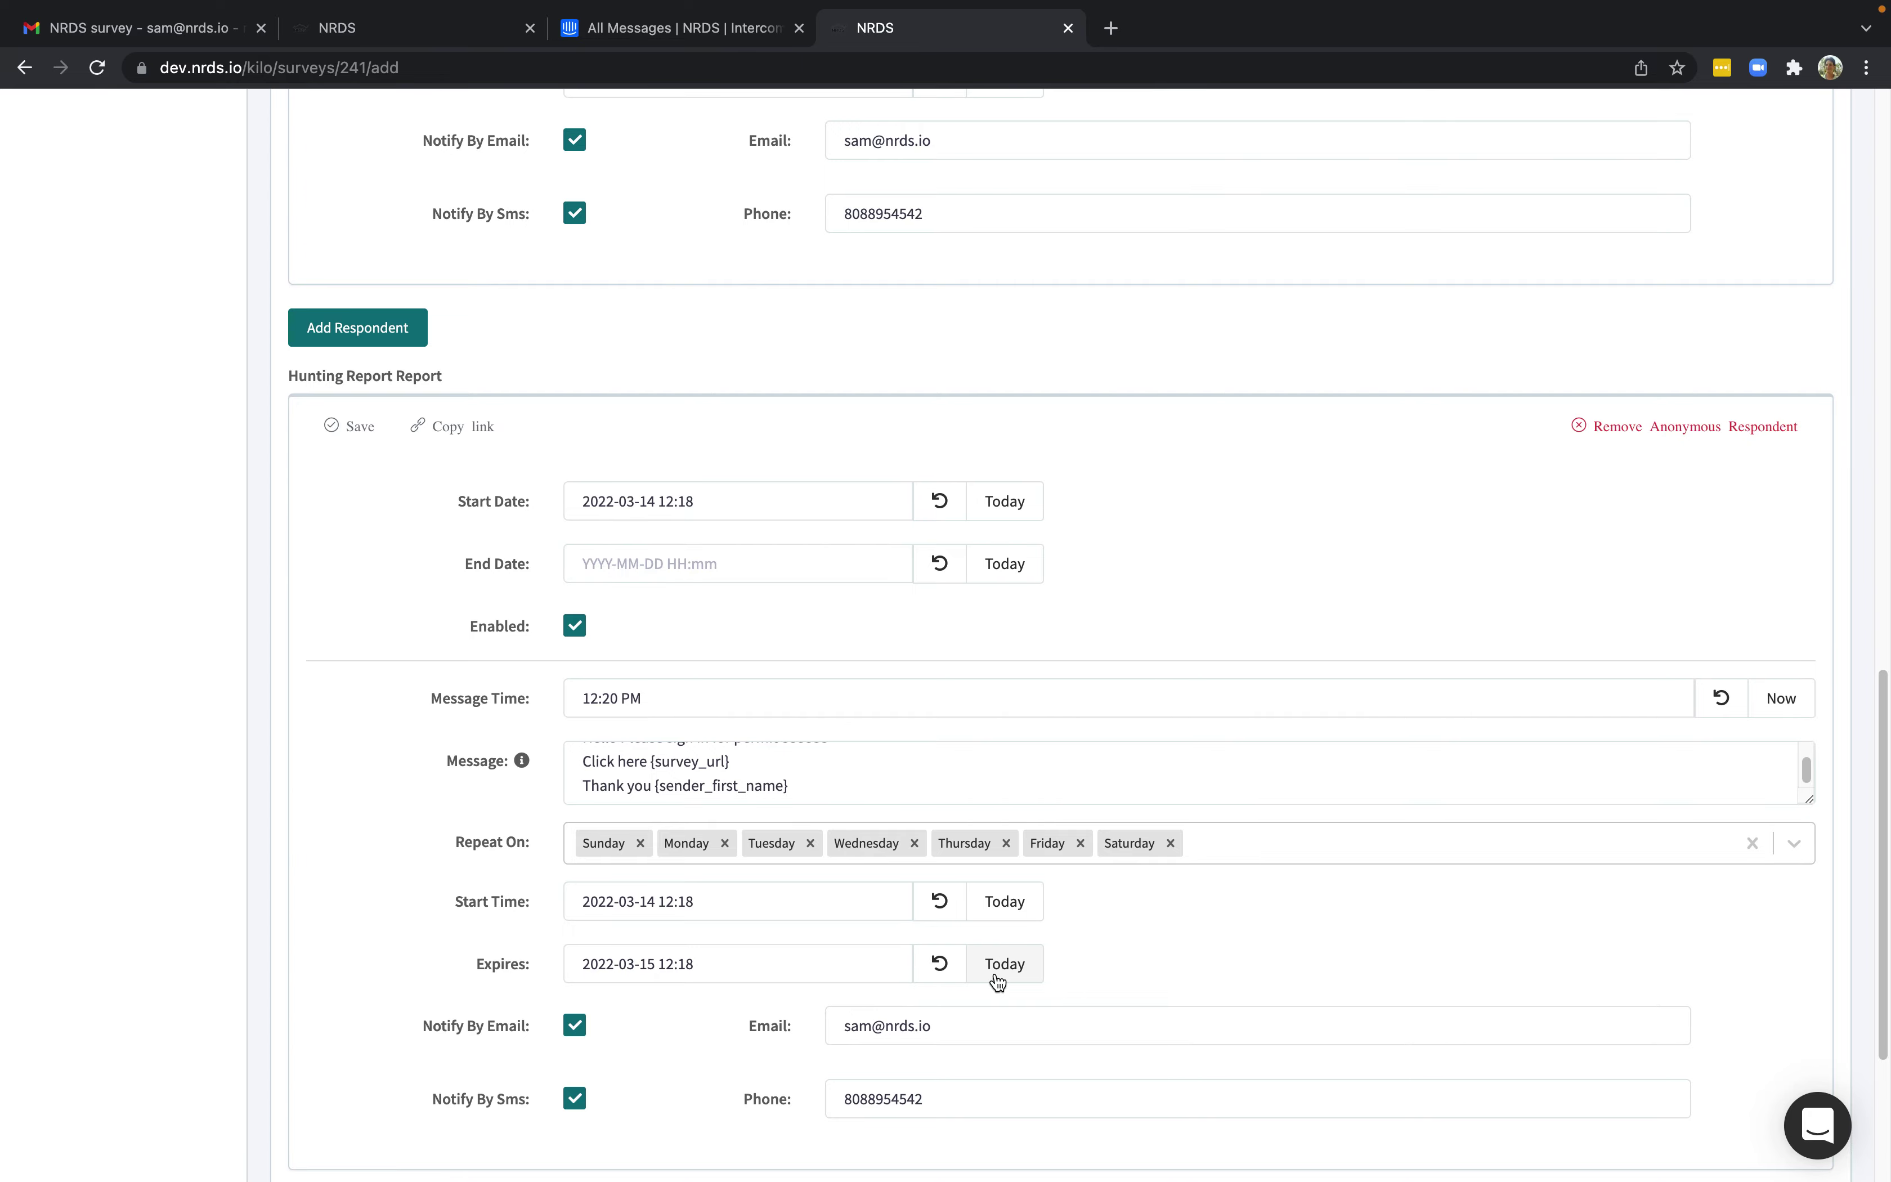
scroll(1122, 641, "up", 10)
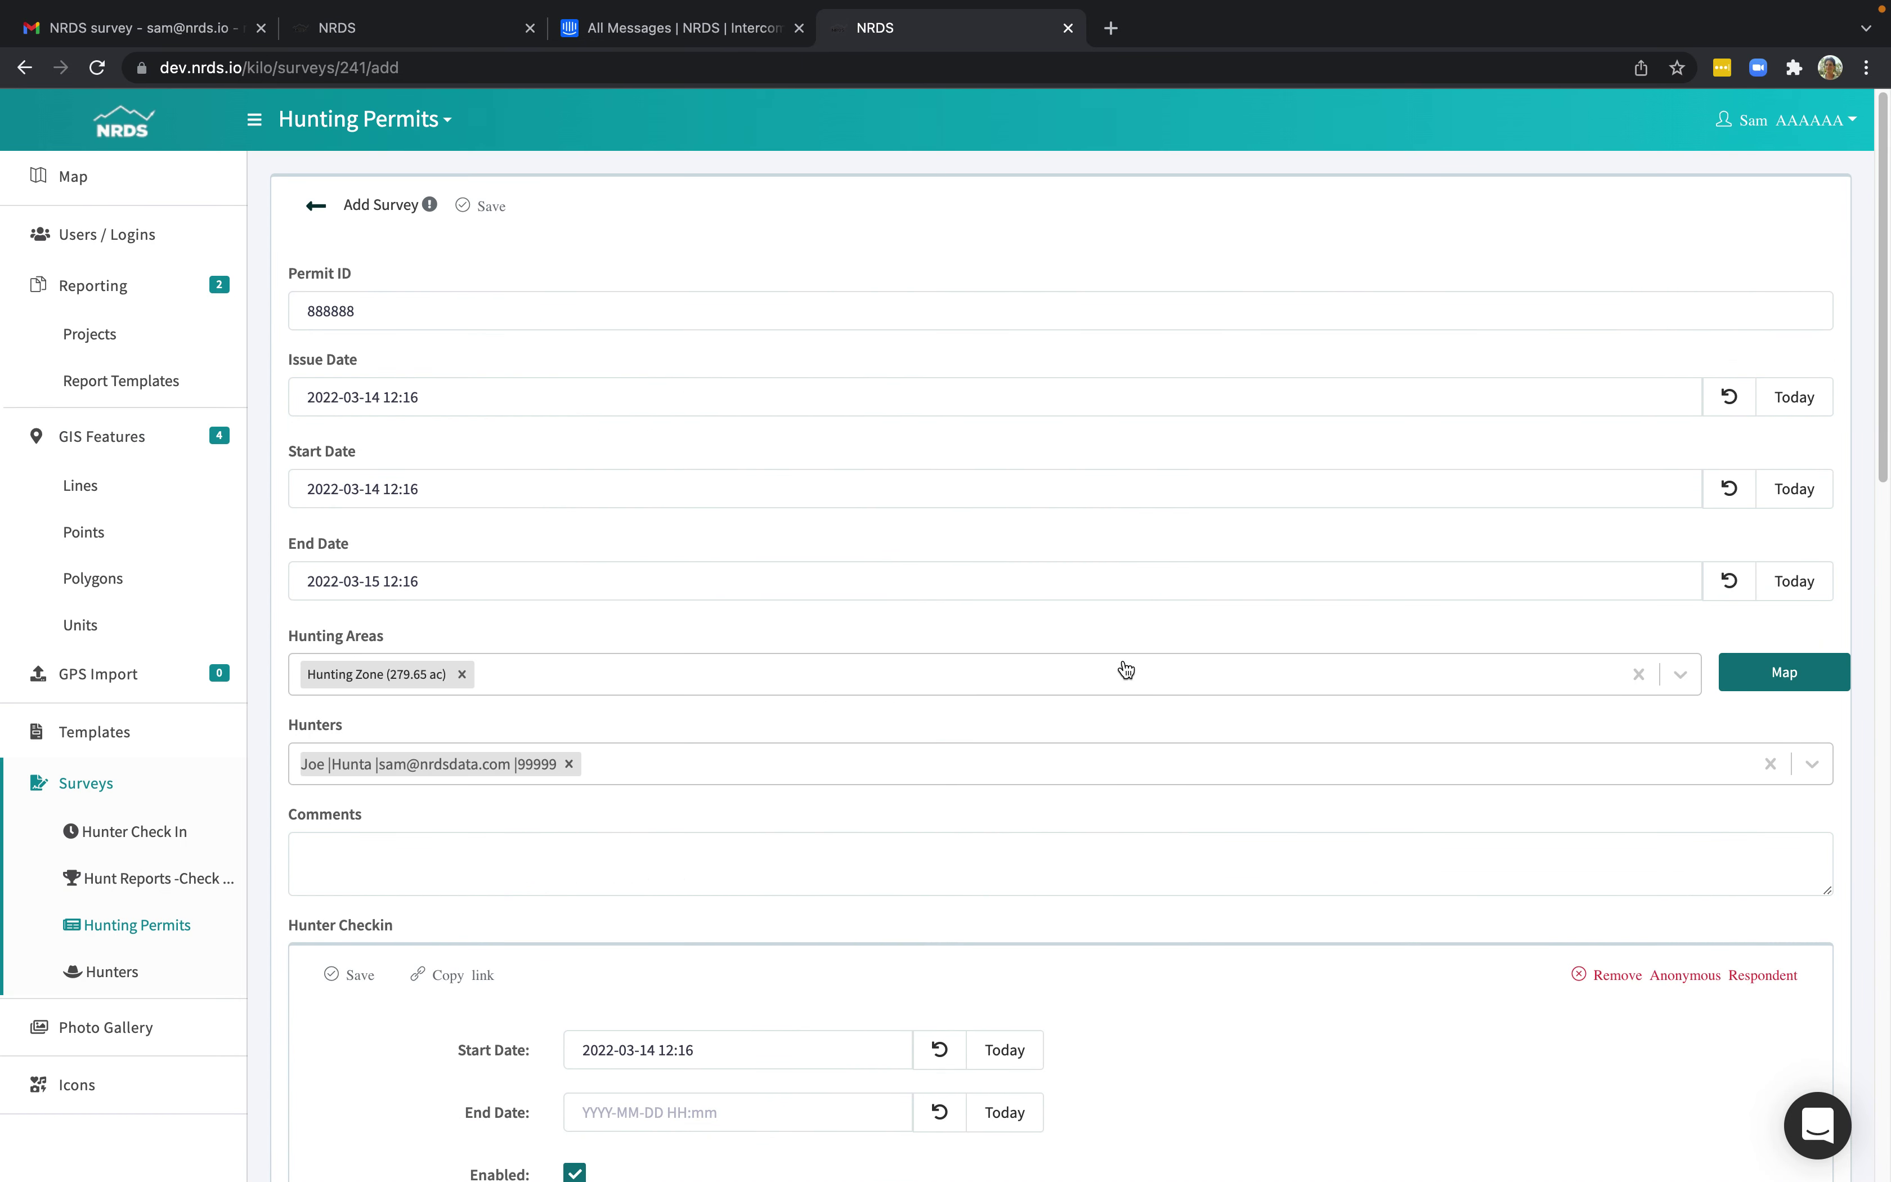
right_click(143, 833)
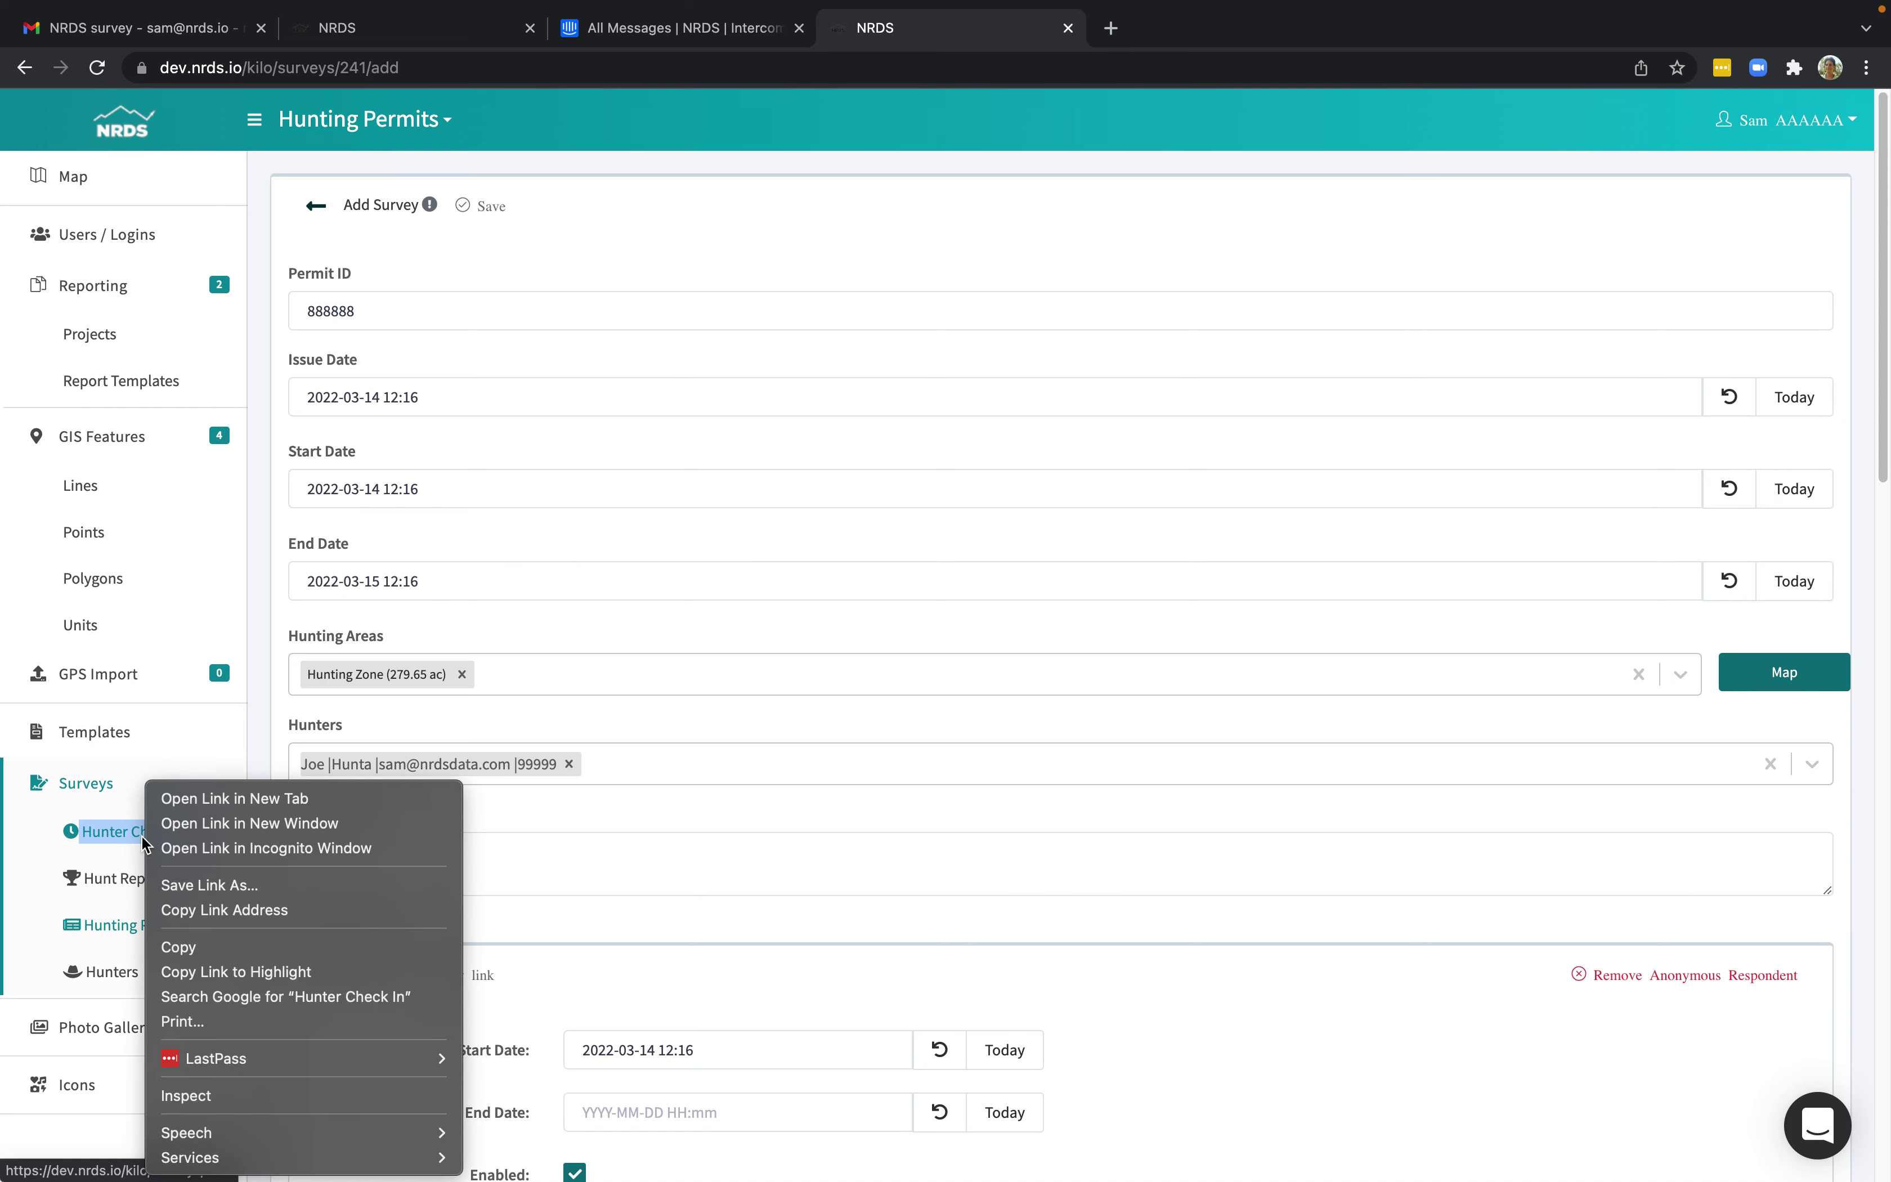
left_click(239, 799)
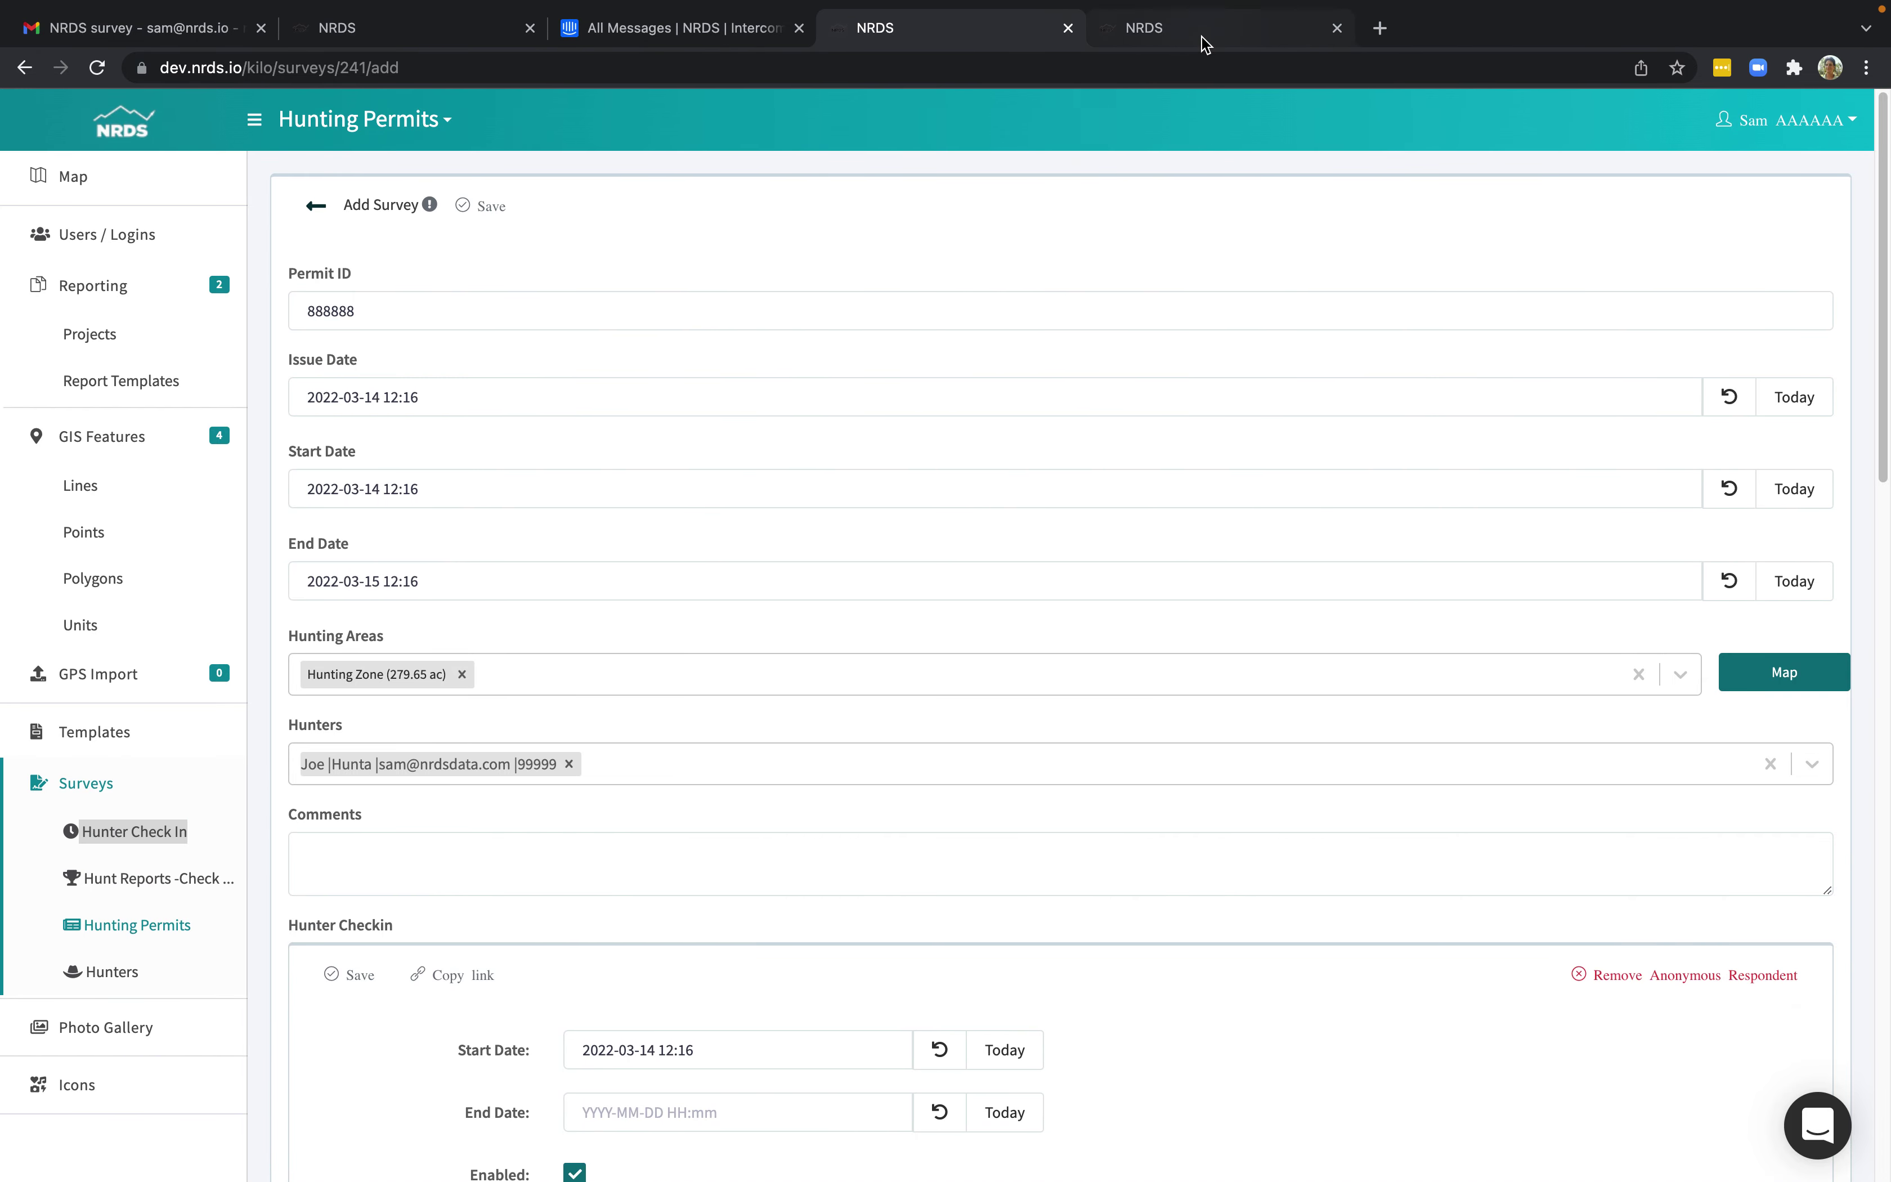
left_click(1204, 35)
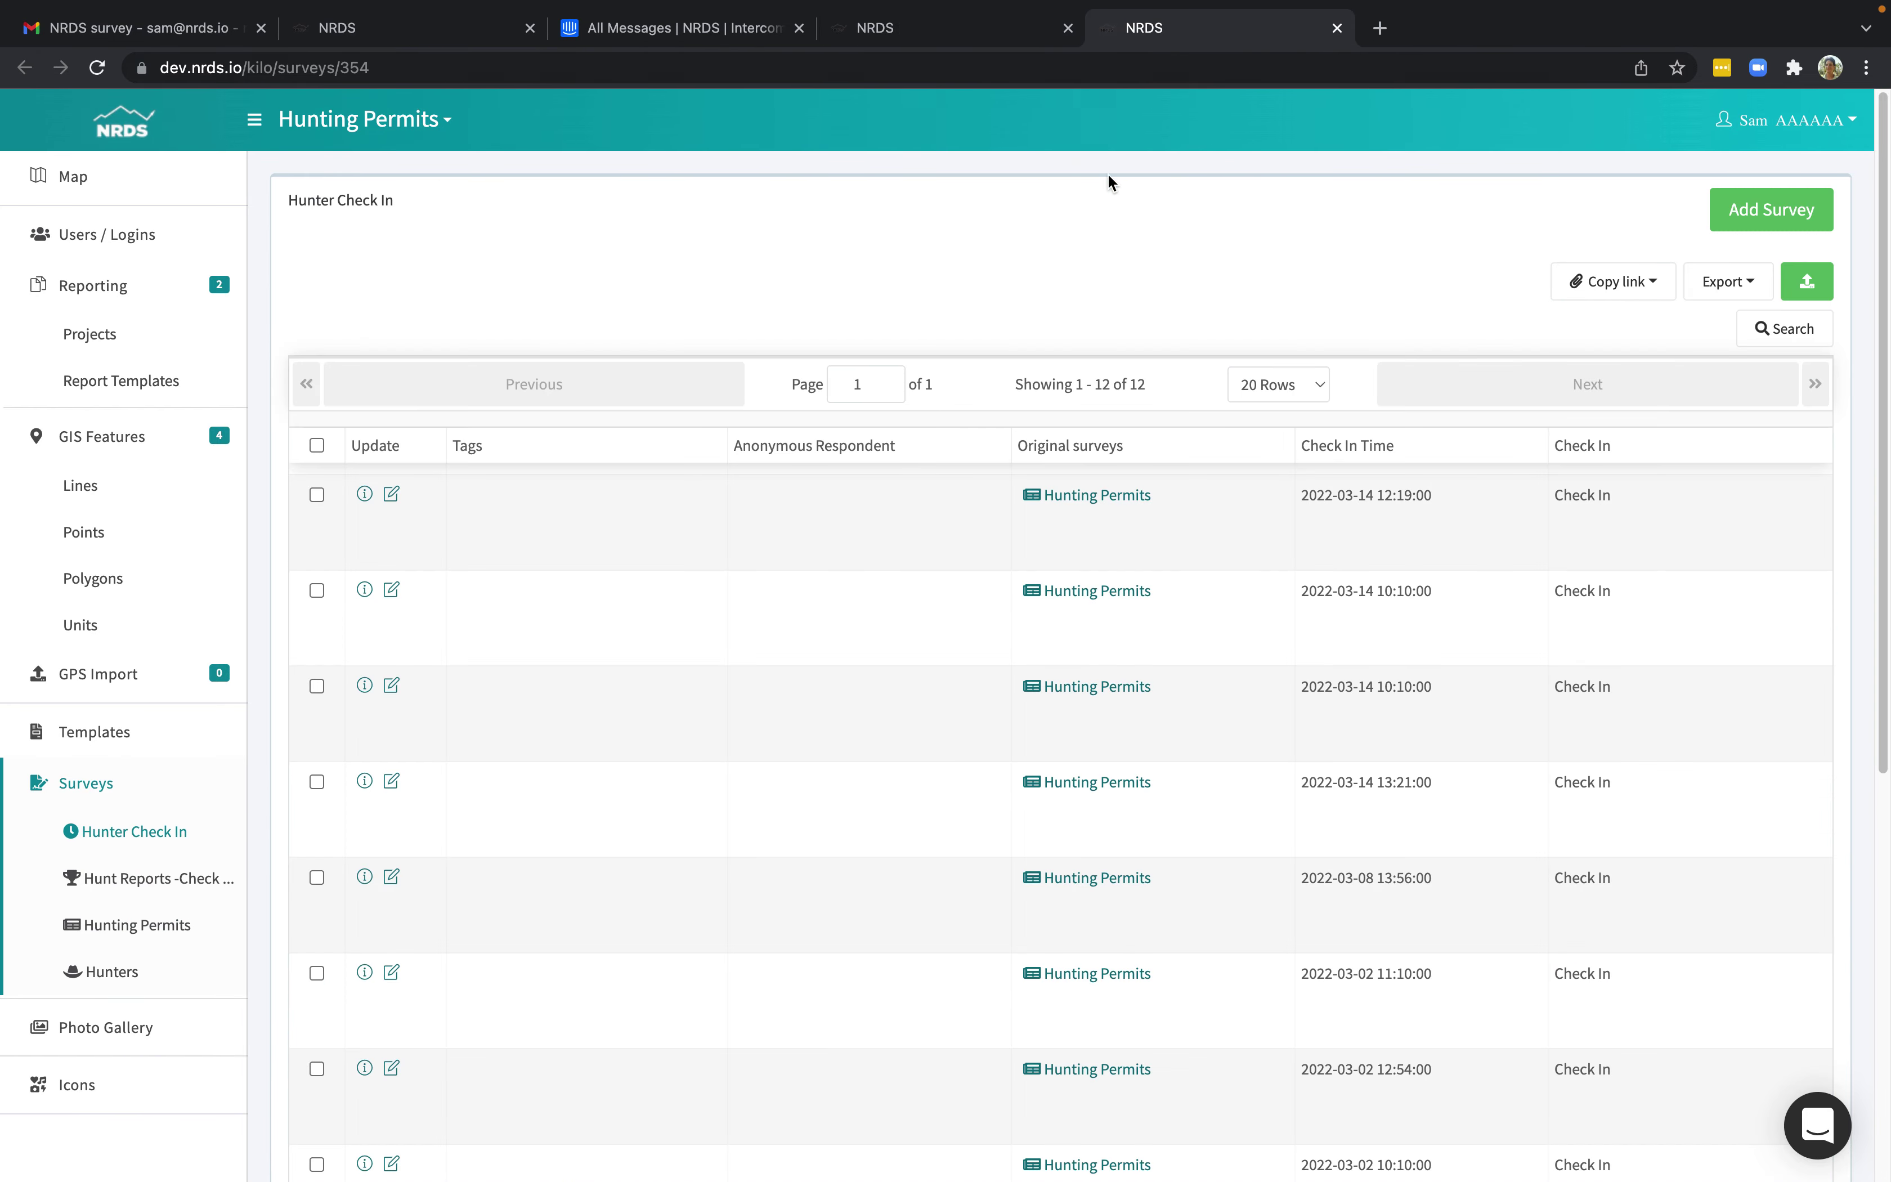
left_click(1118, 496)
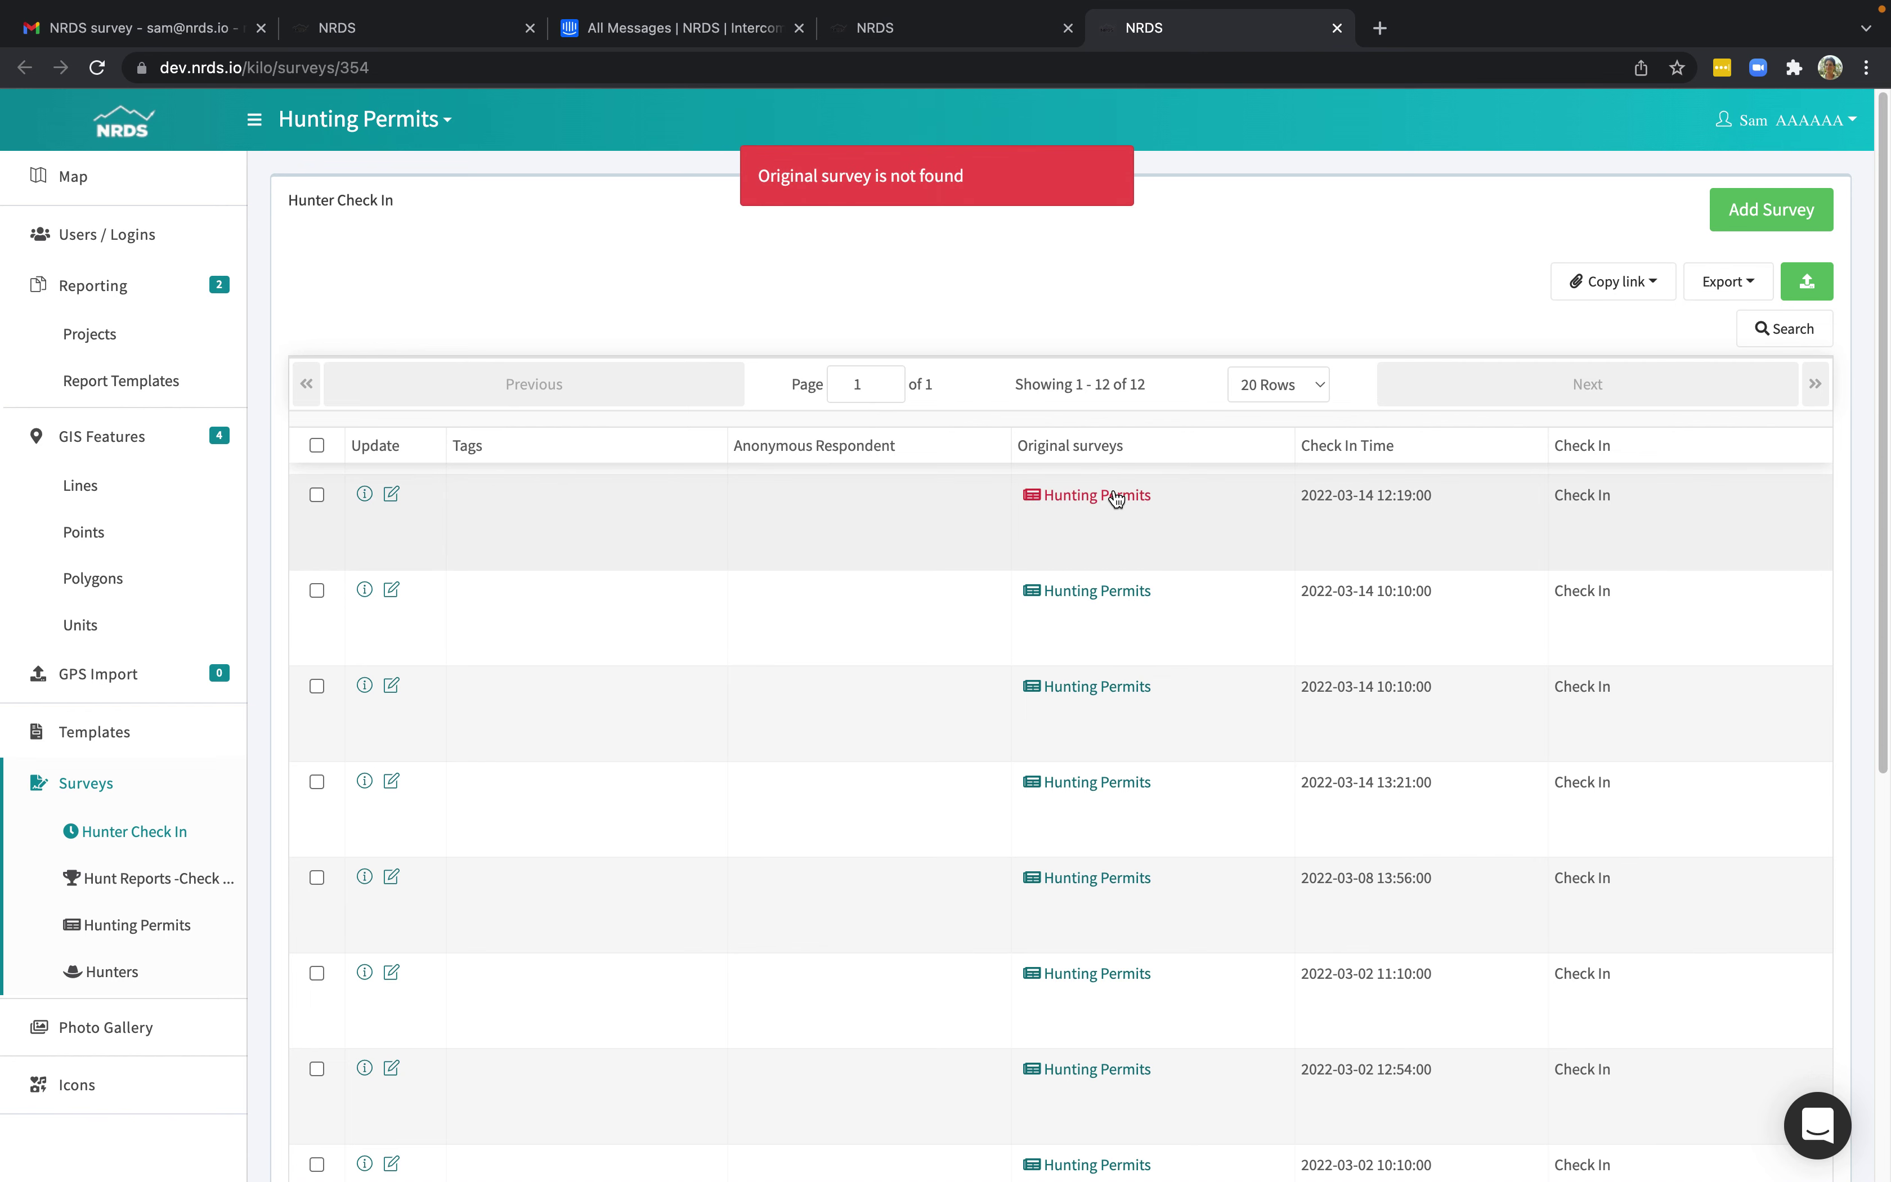
left_click(392, 493)
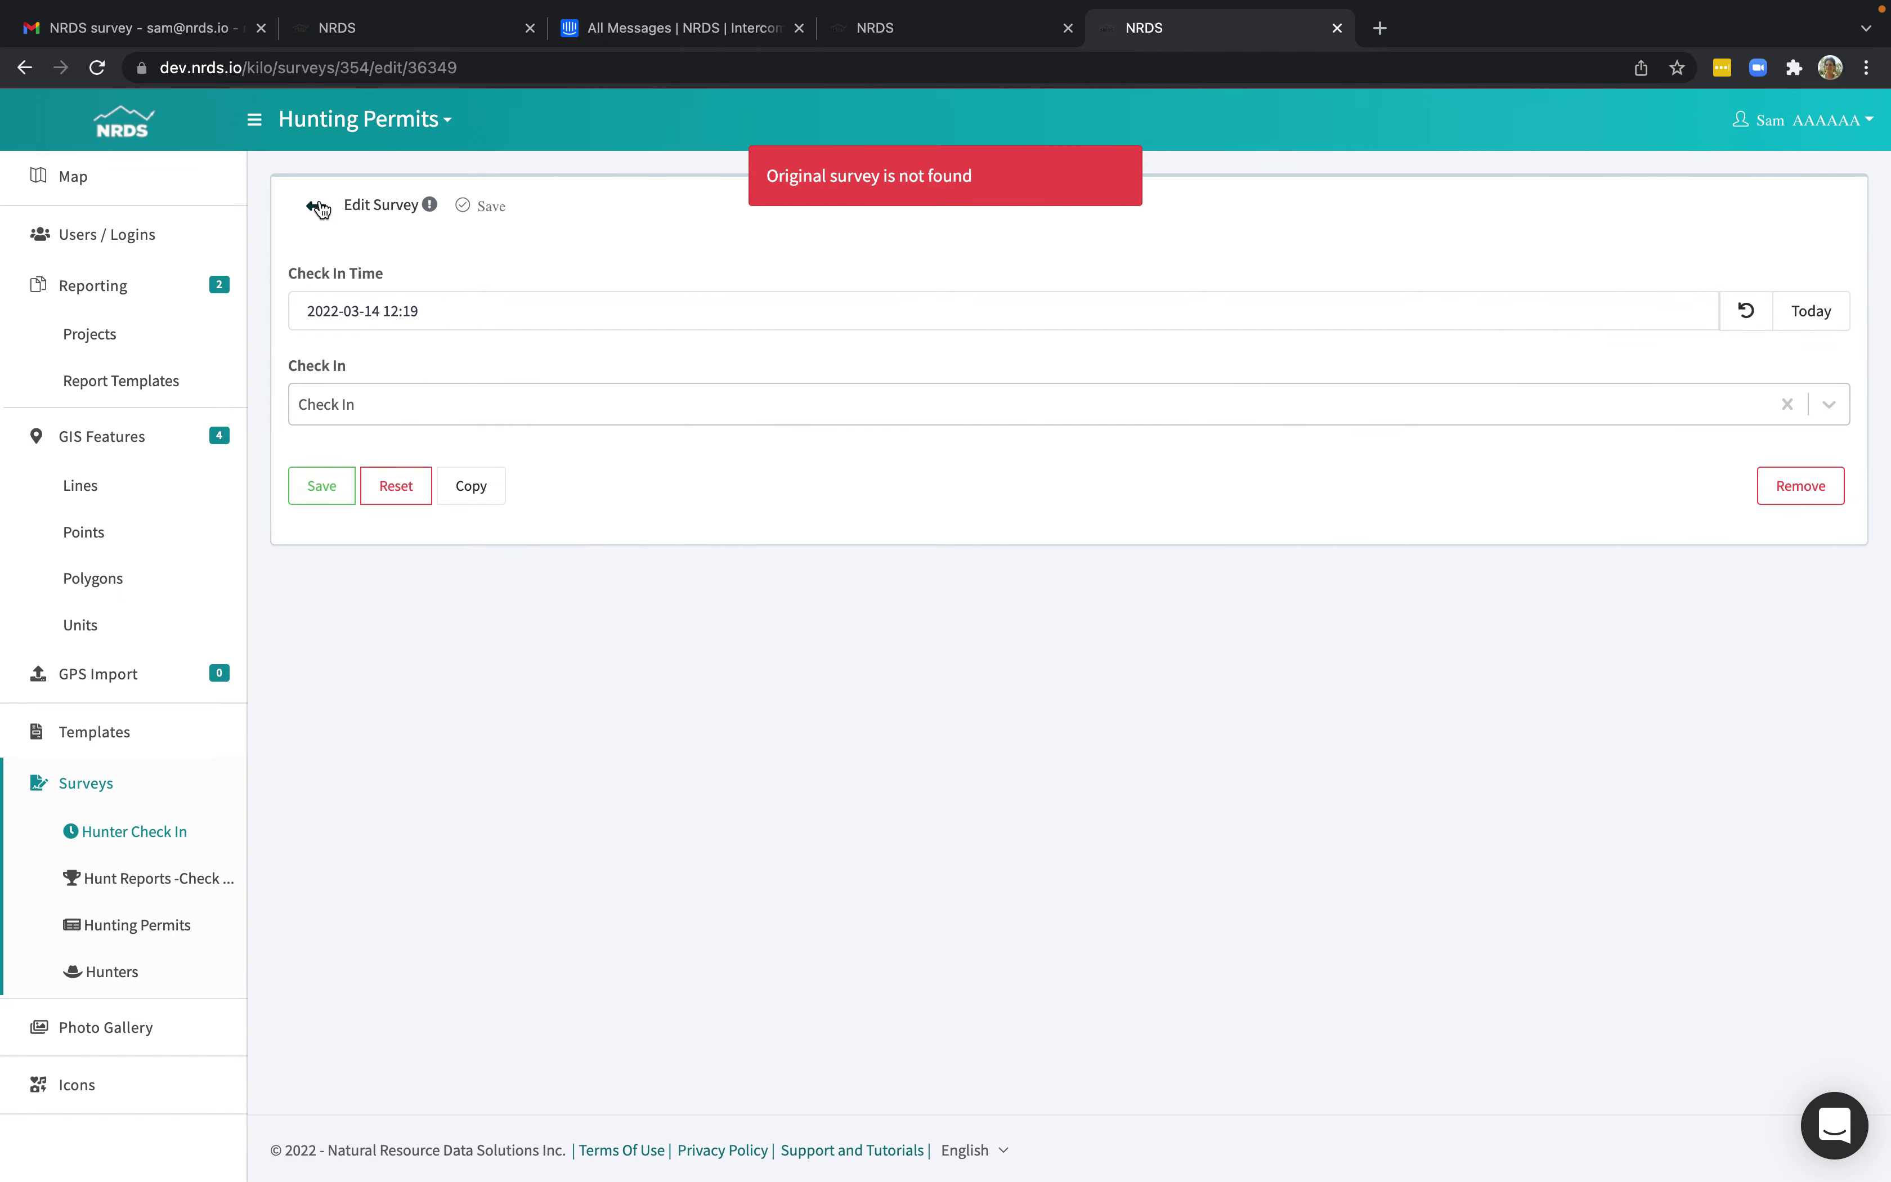
left_click(316, 205)
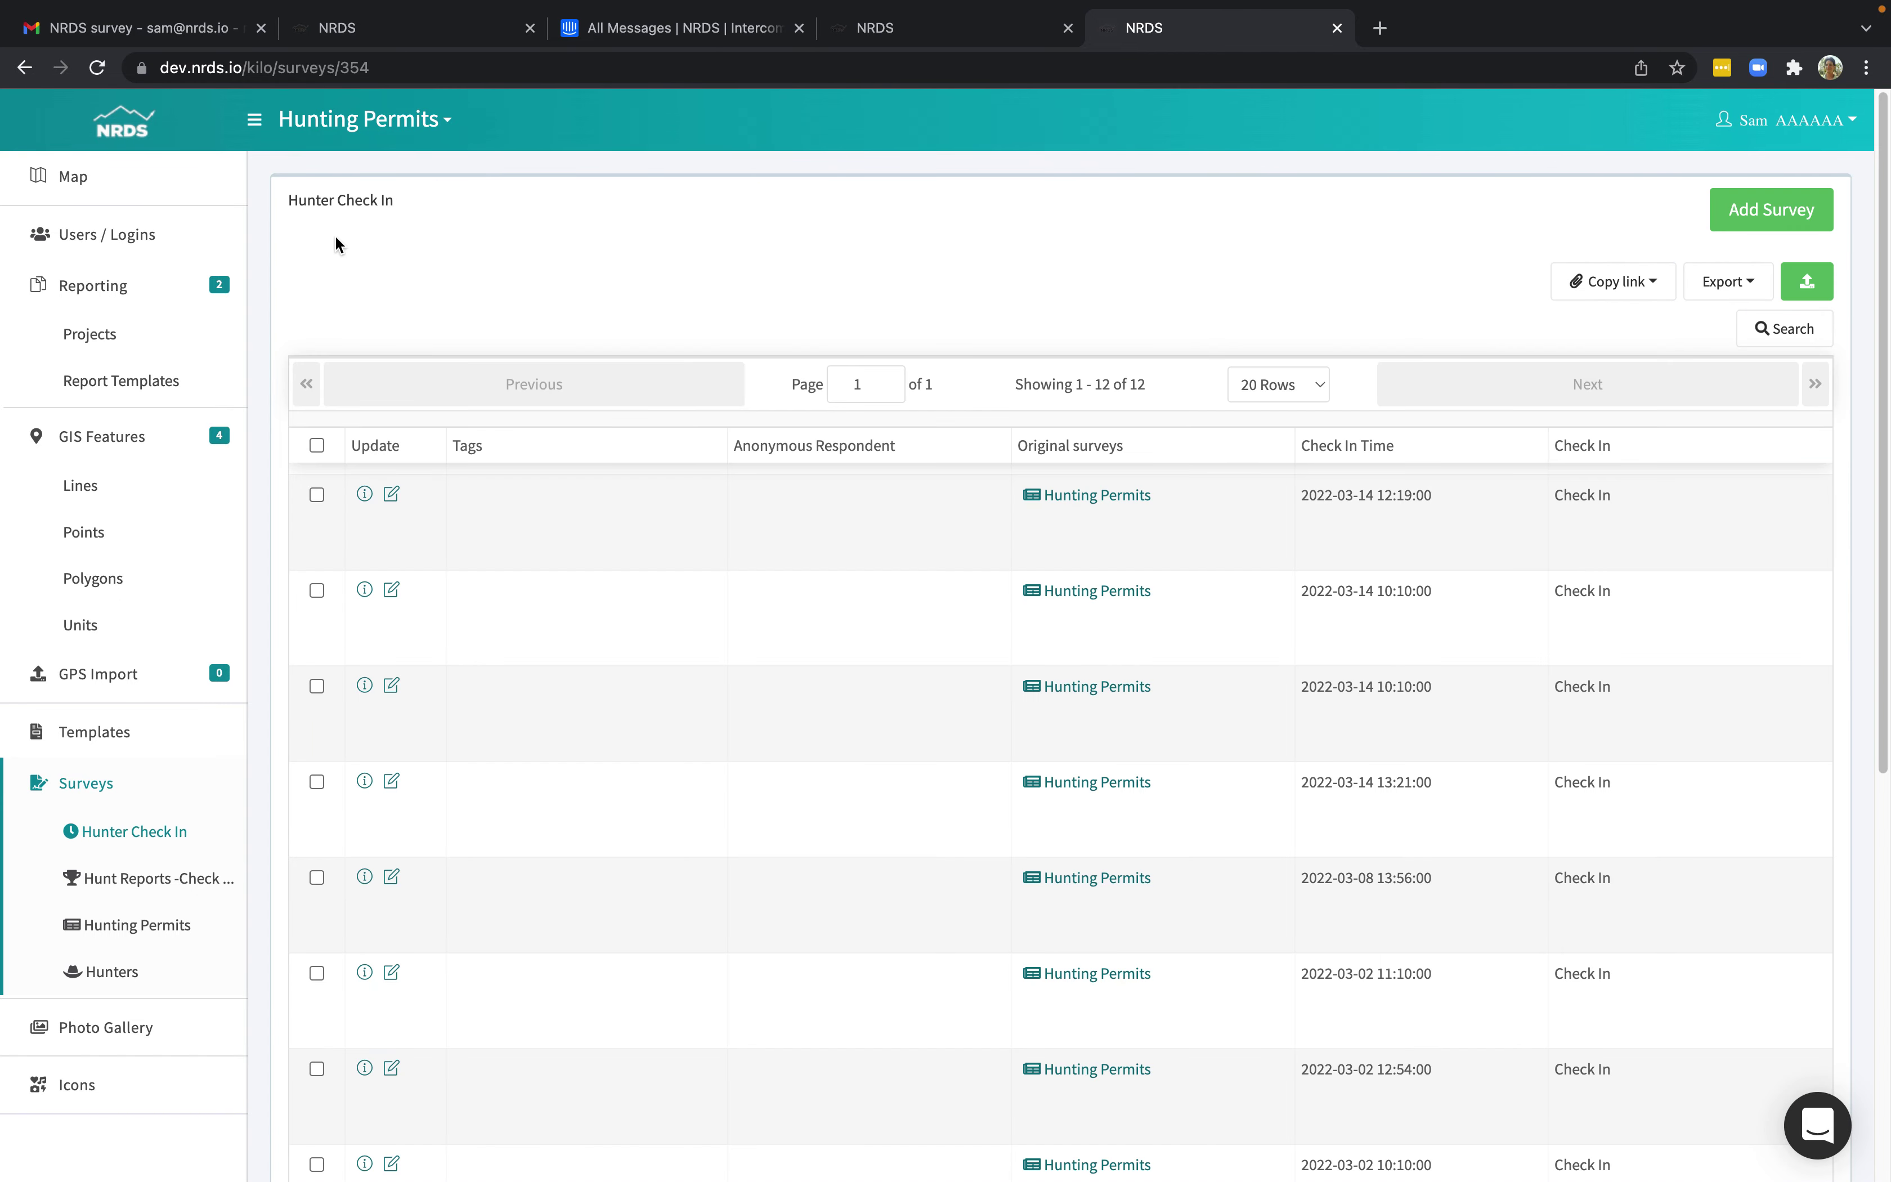
left_click(213, 30)
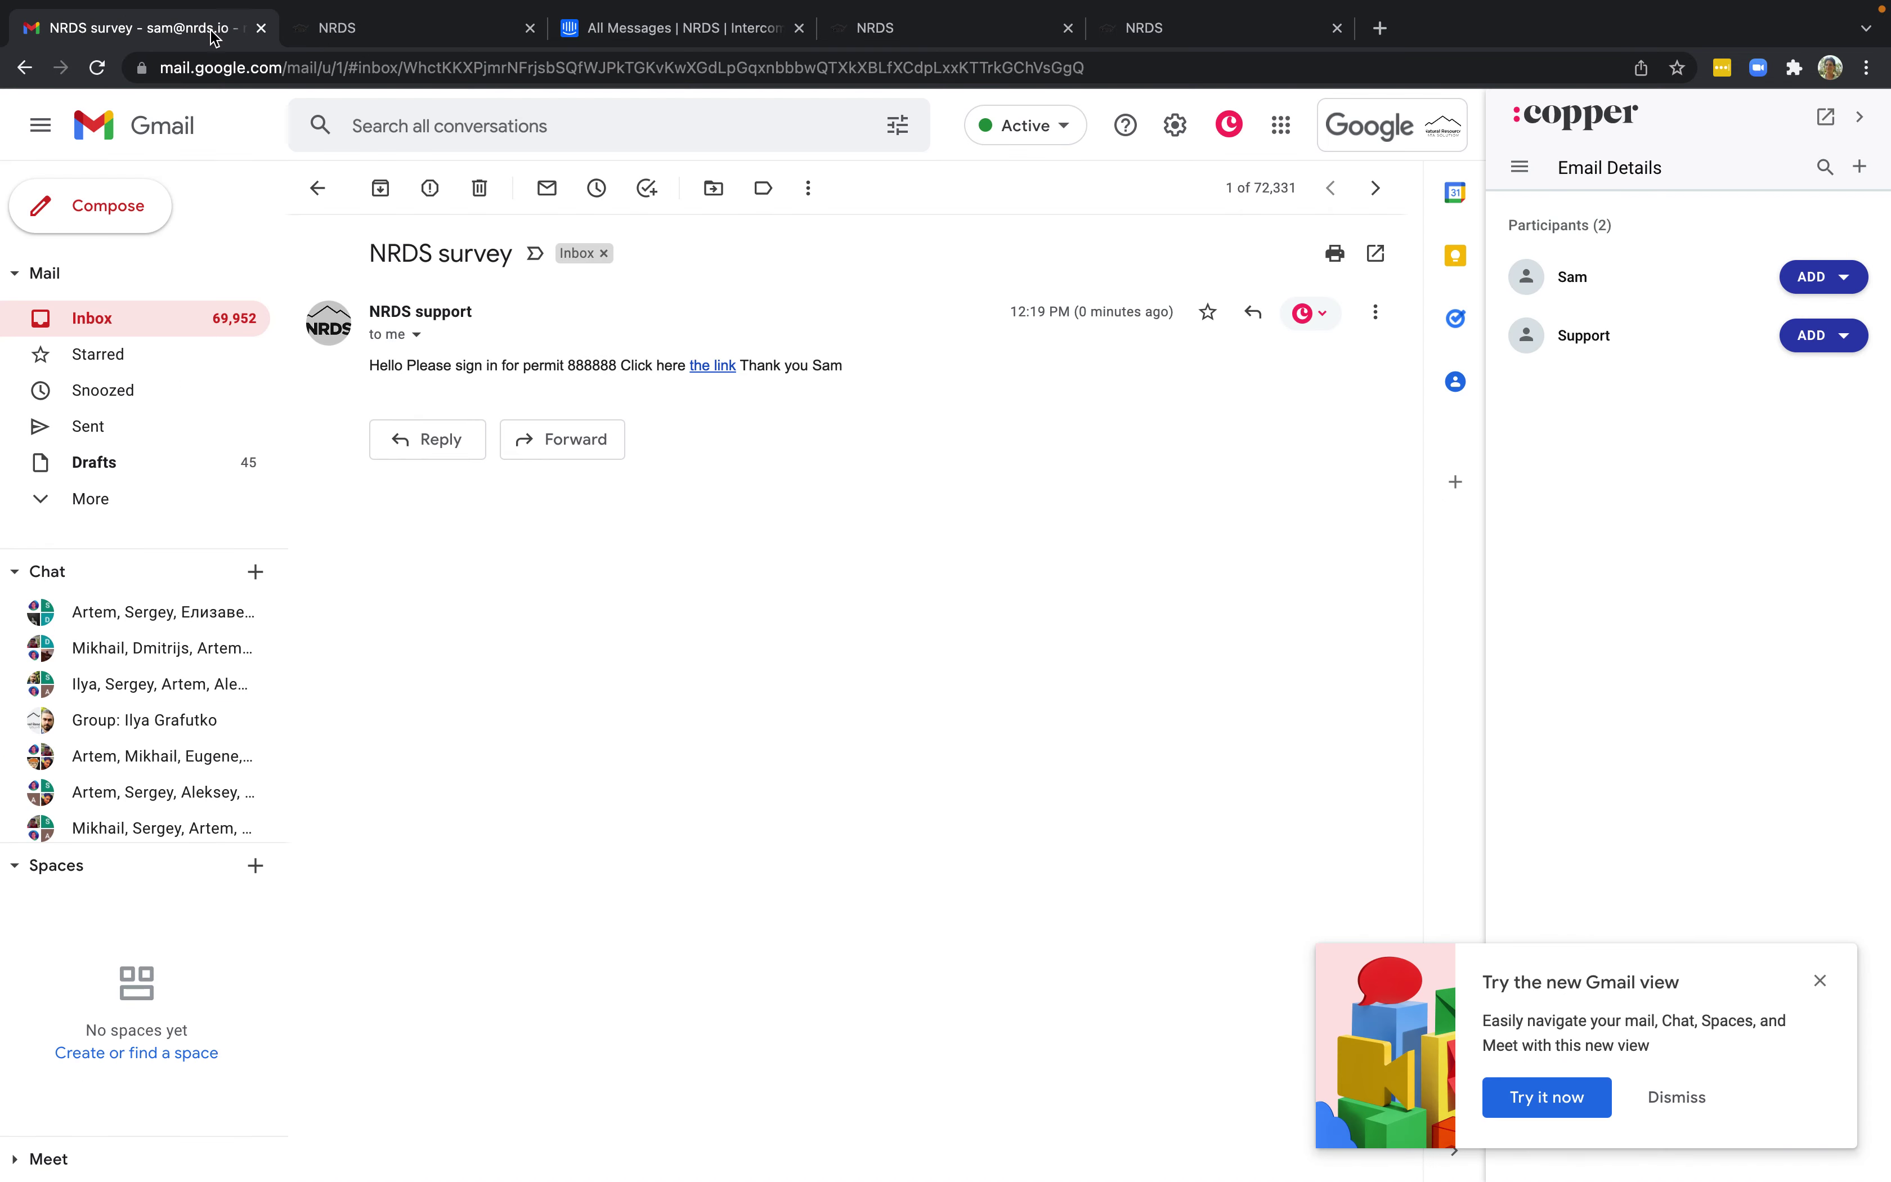
Open the newest 12:20 PM NRDS survey e-mail and follow its link to the hunt report form.
left_click(312, 188)
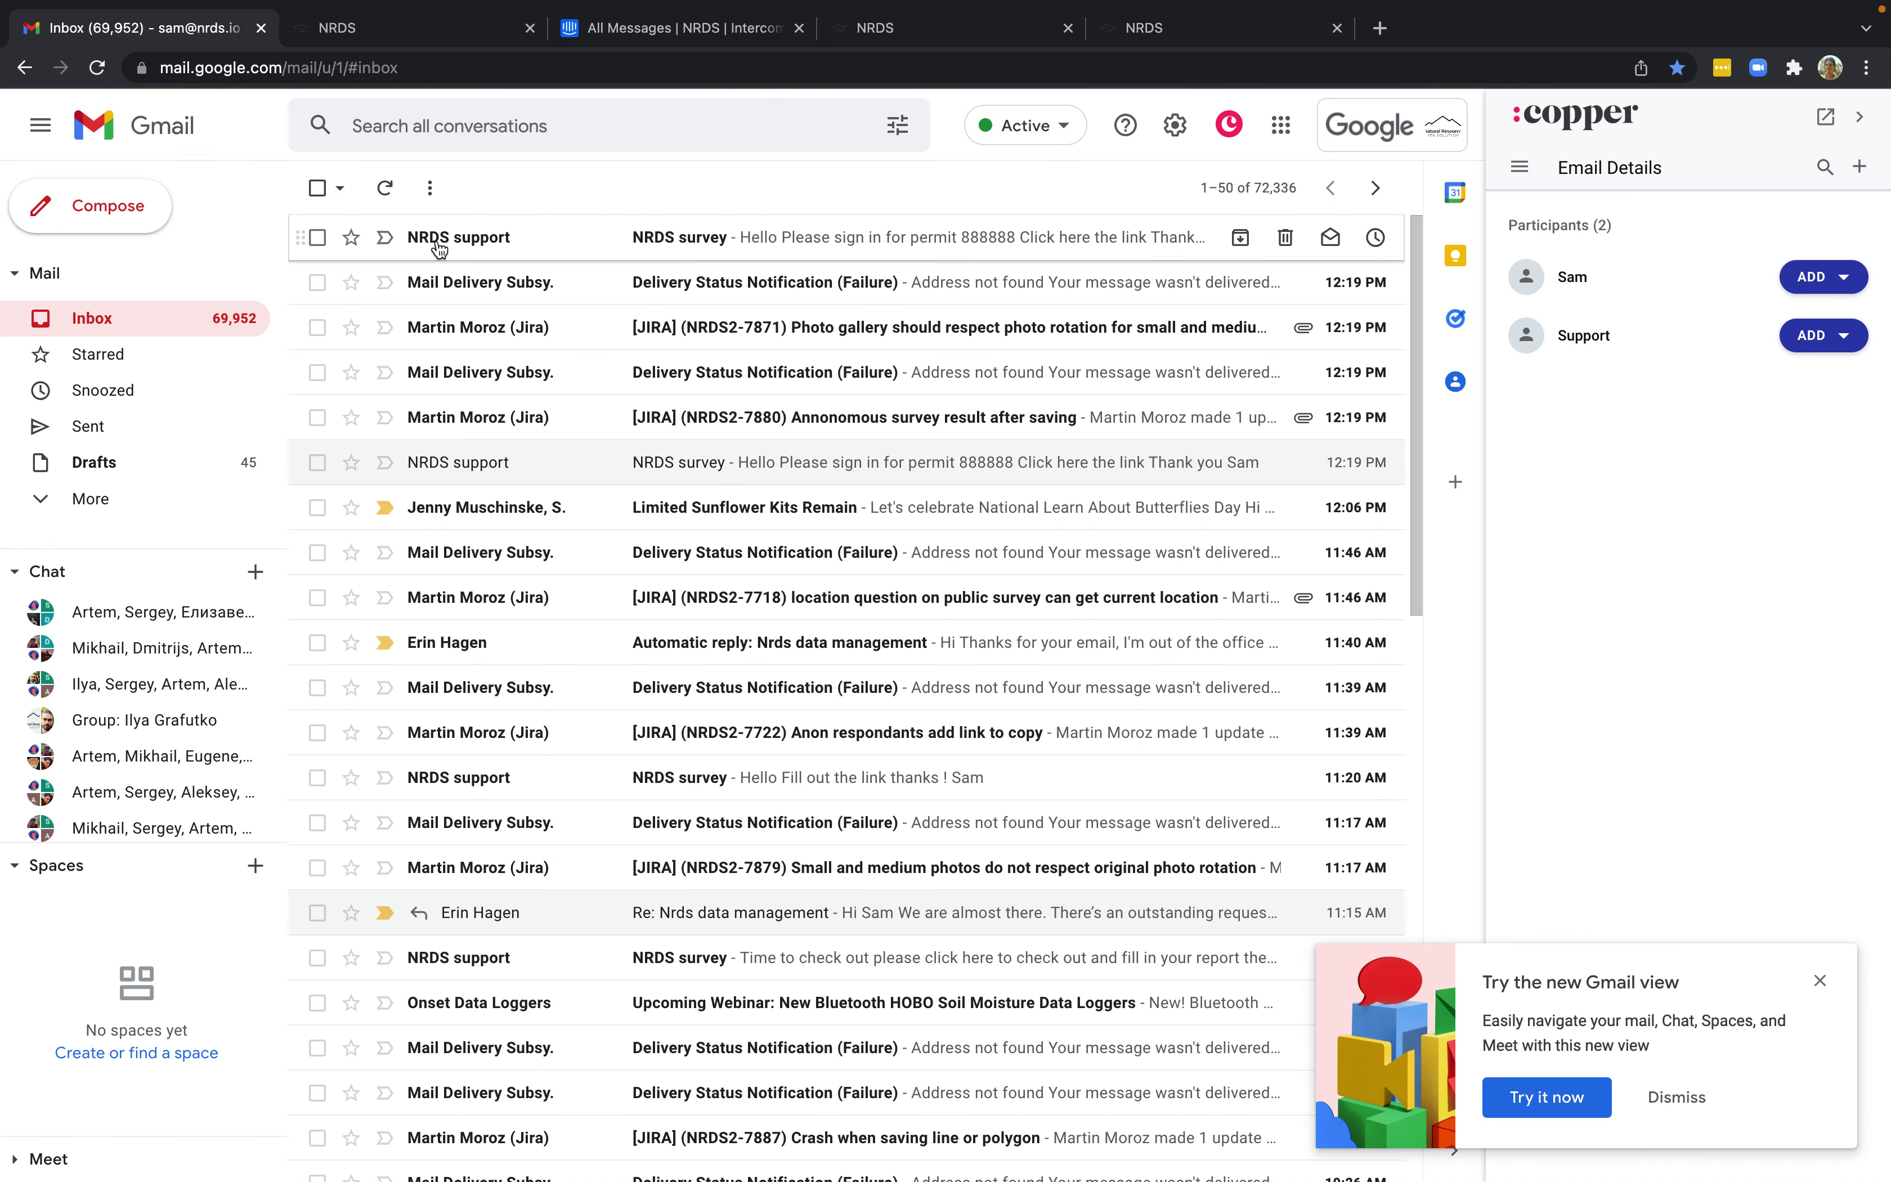
left_click(439, 249)
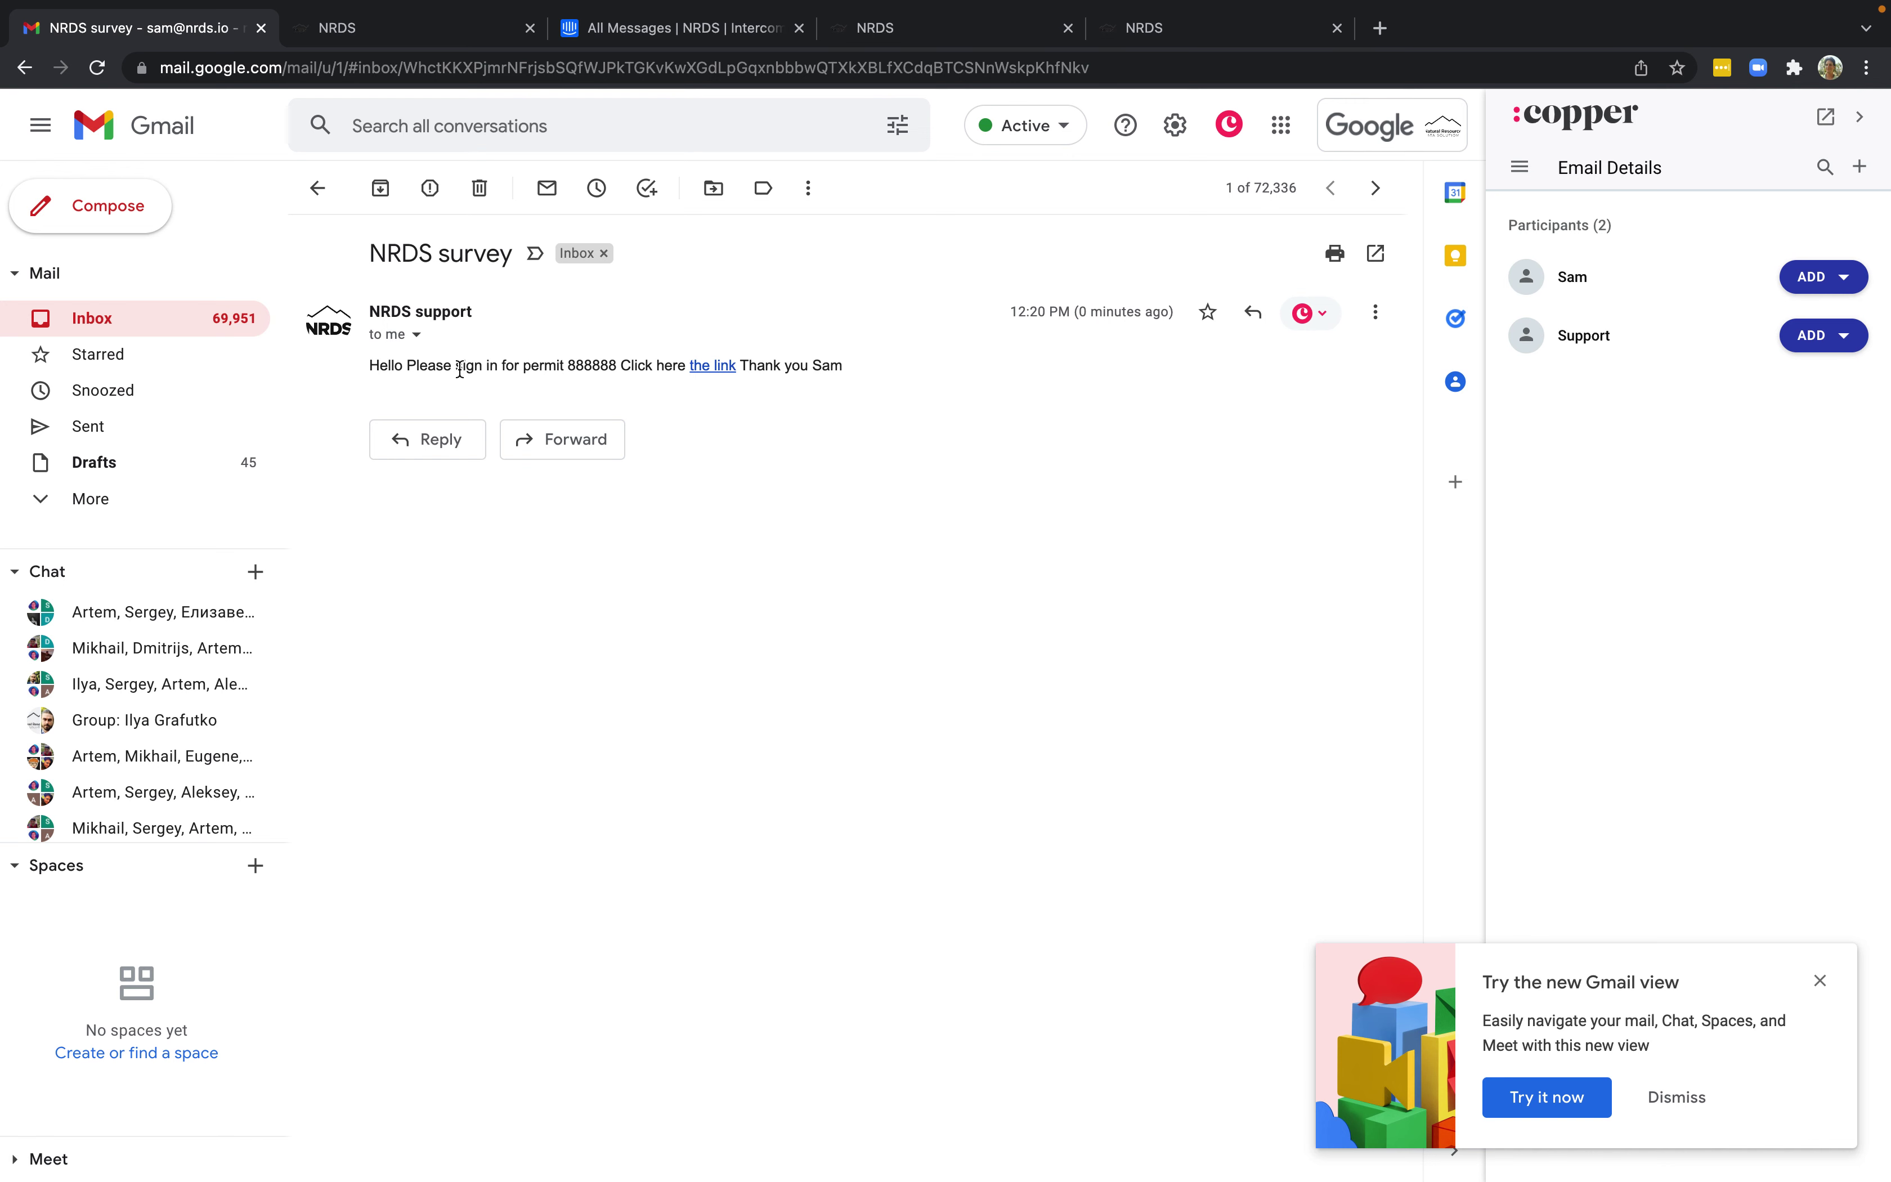
left_click(704, 366)
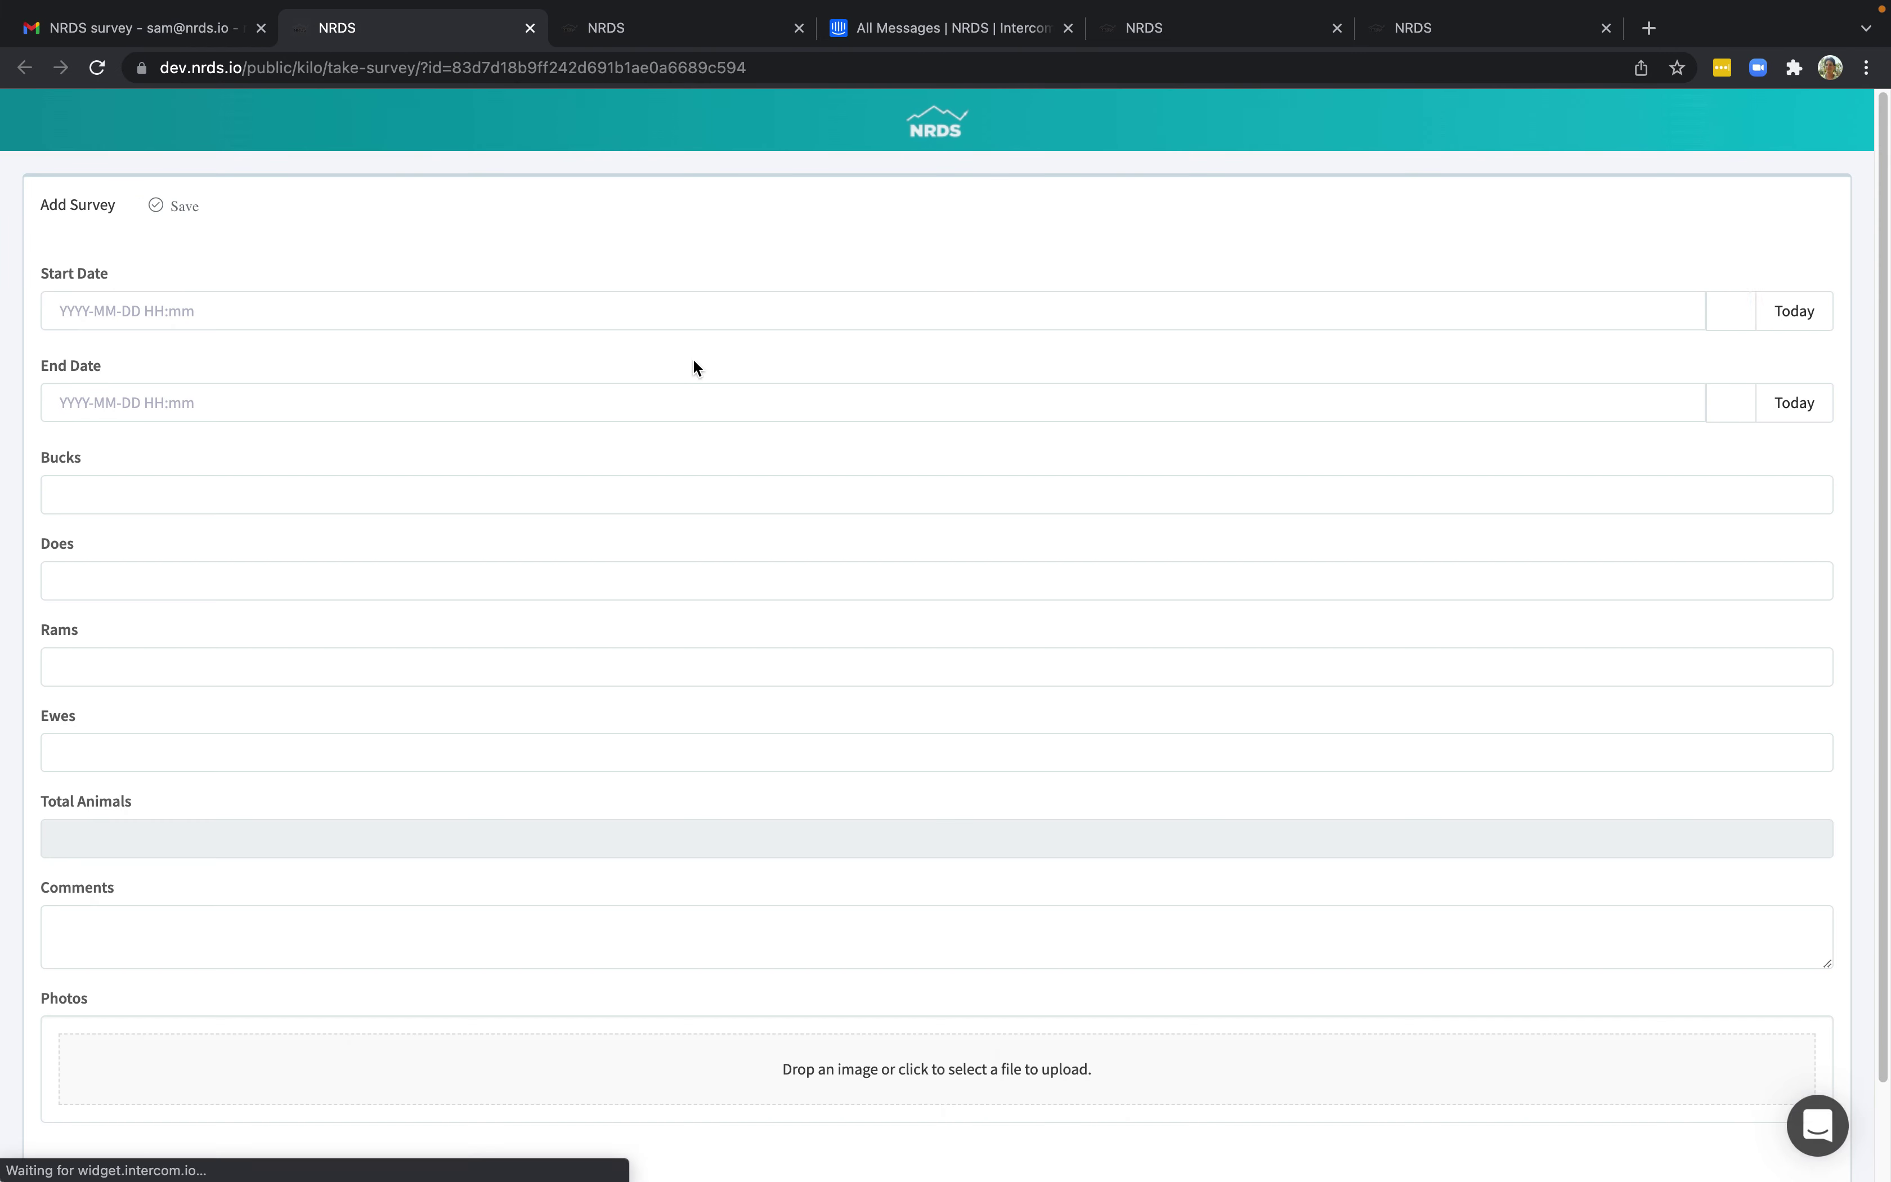
Set start and end dates to today and enter 2 bucks, 3 does, 4 rams, 5 ewes.
left_click(1790, 321)
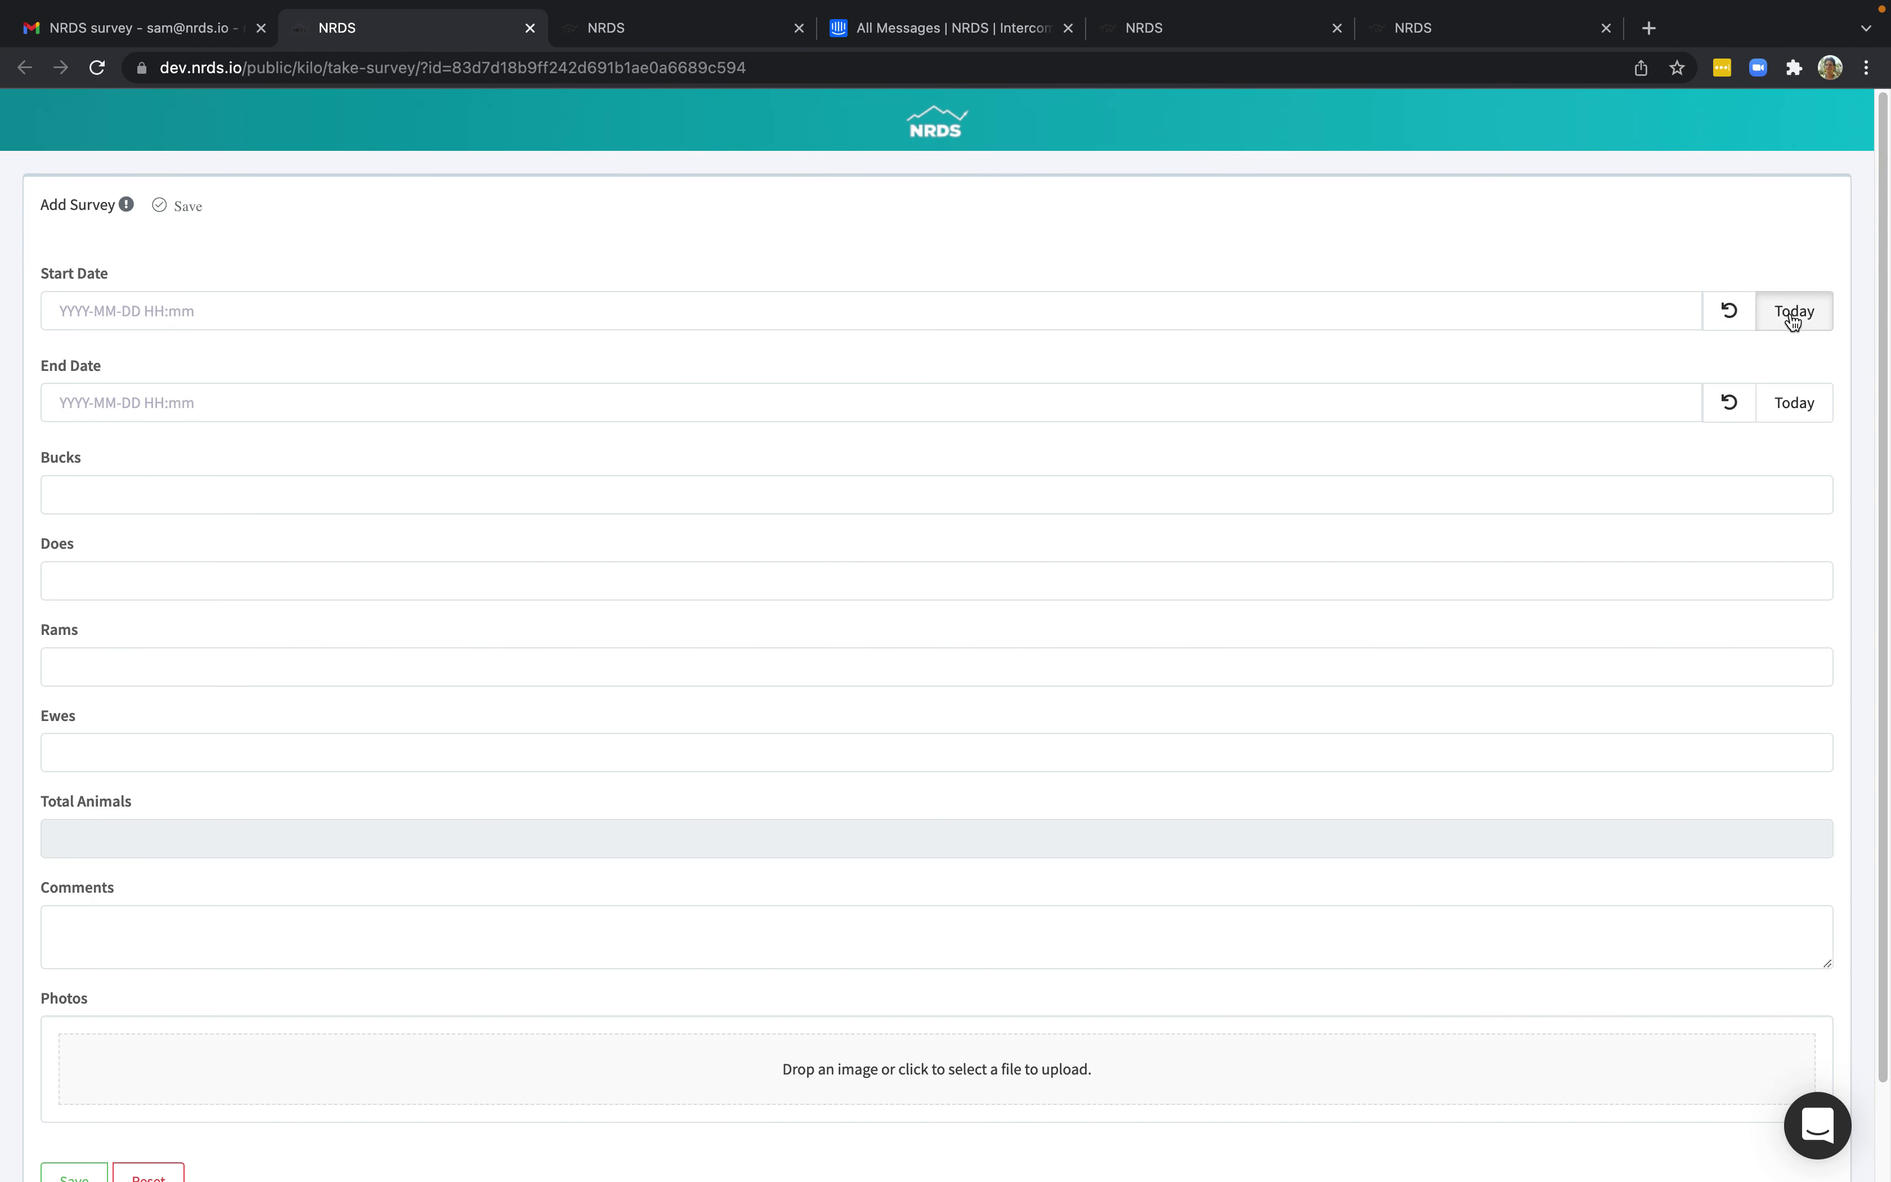
left_click(1807, 407)
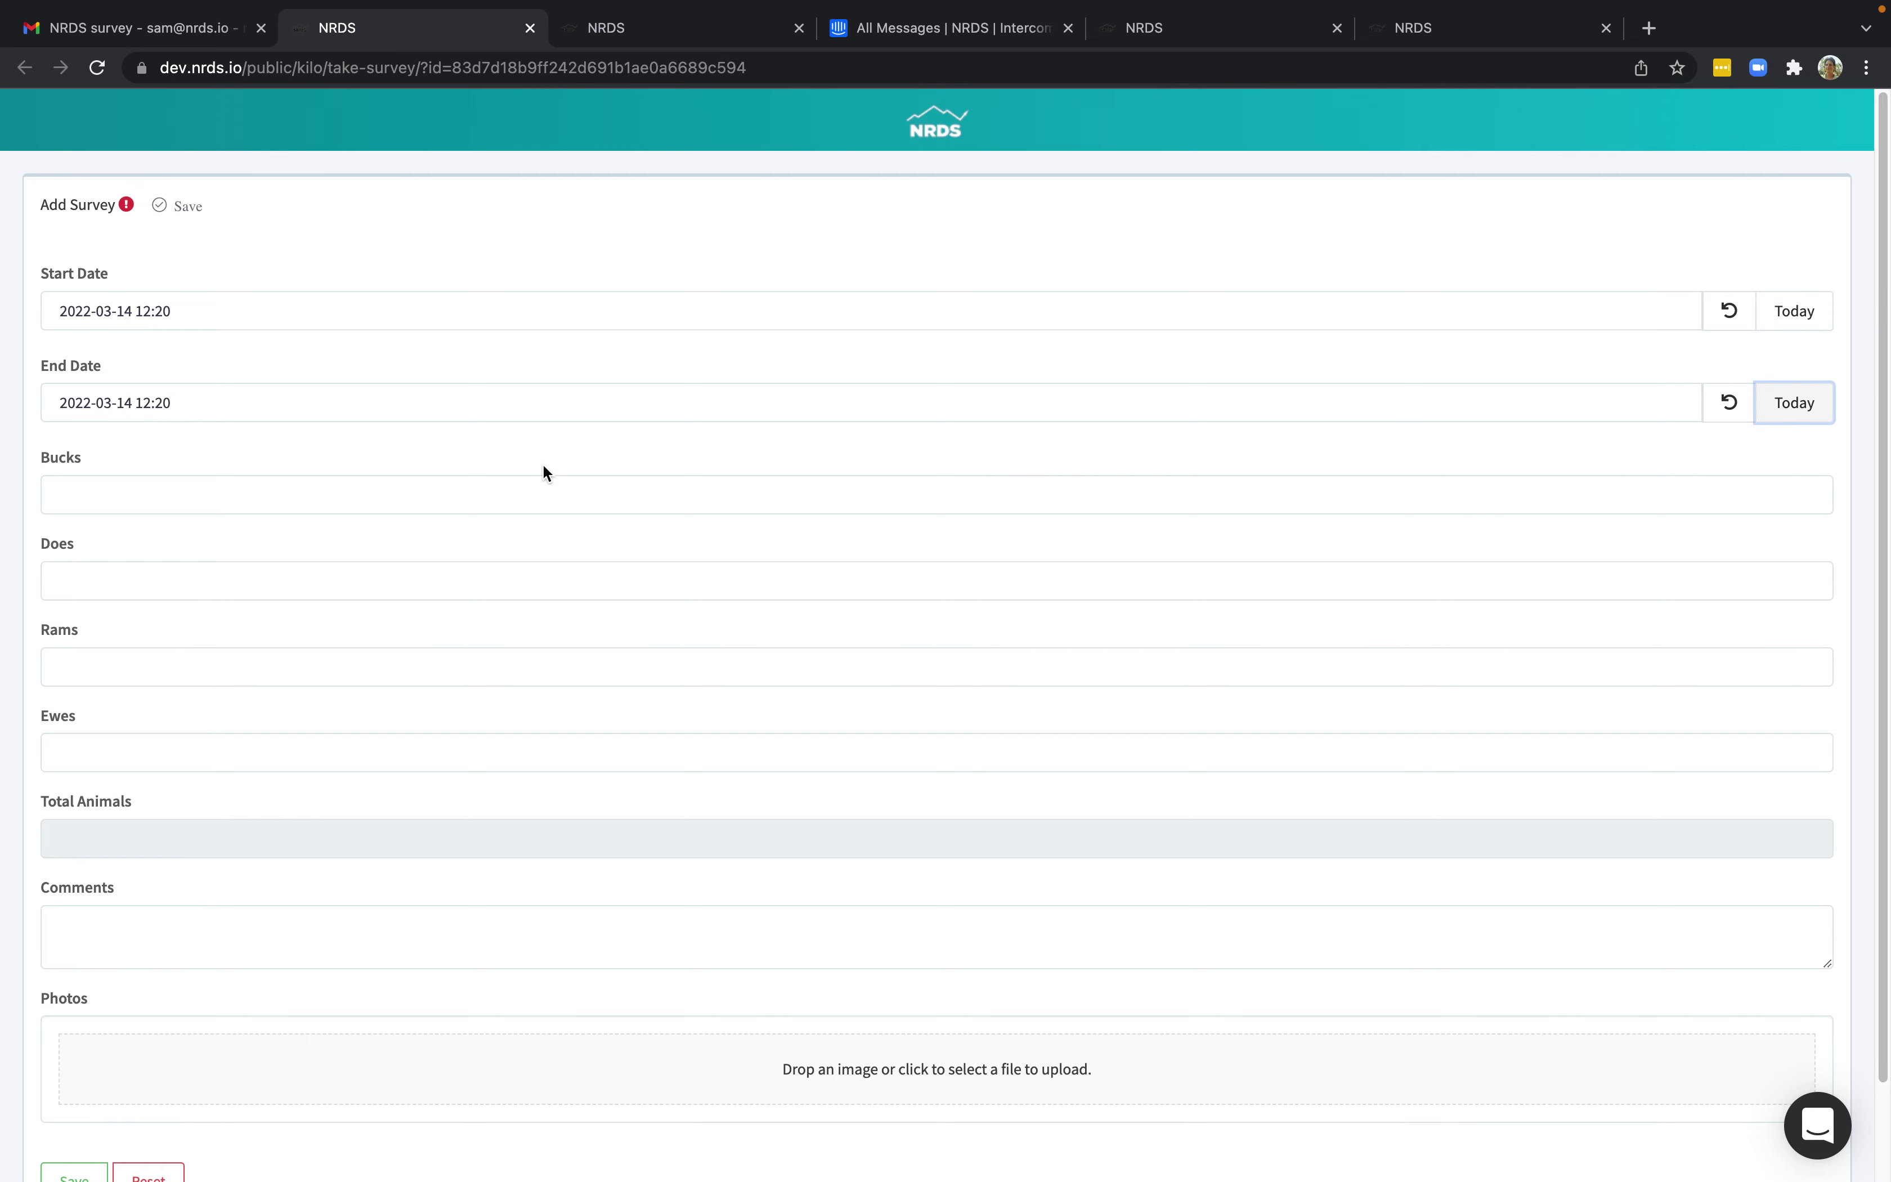
left_click(442, 484)
type("2")
left_click(354, 585)
type("3")
left_click(269, 673)
type("4")
left_click(197, 758)
type("5")
Save the hunt report, confirming creation with 14 animals in total.
scroll(221, 738, "down", 3)
left_click(74, 1075)
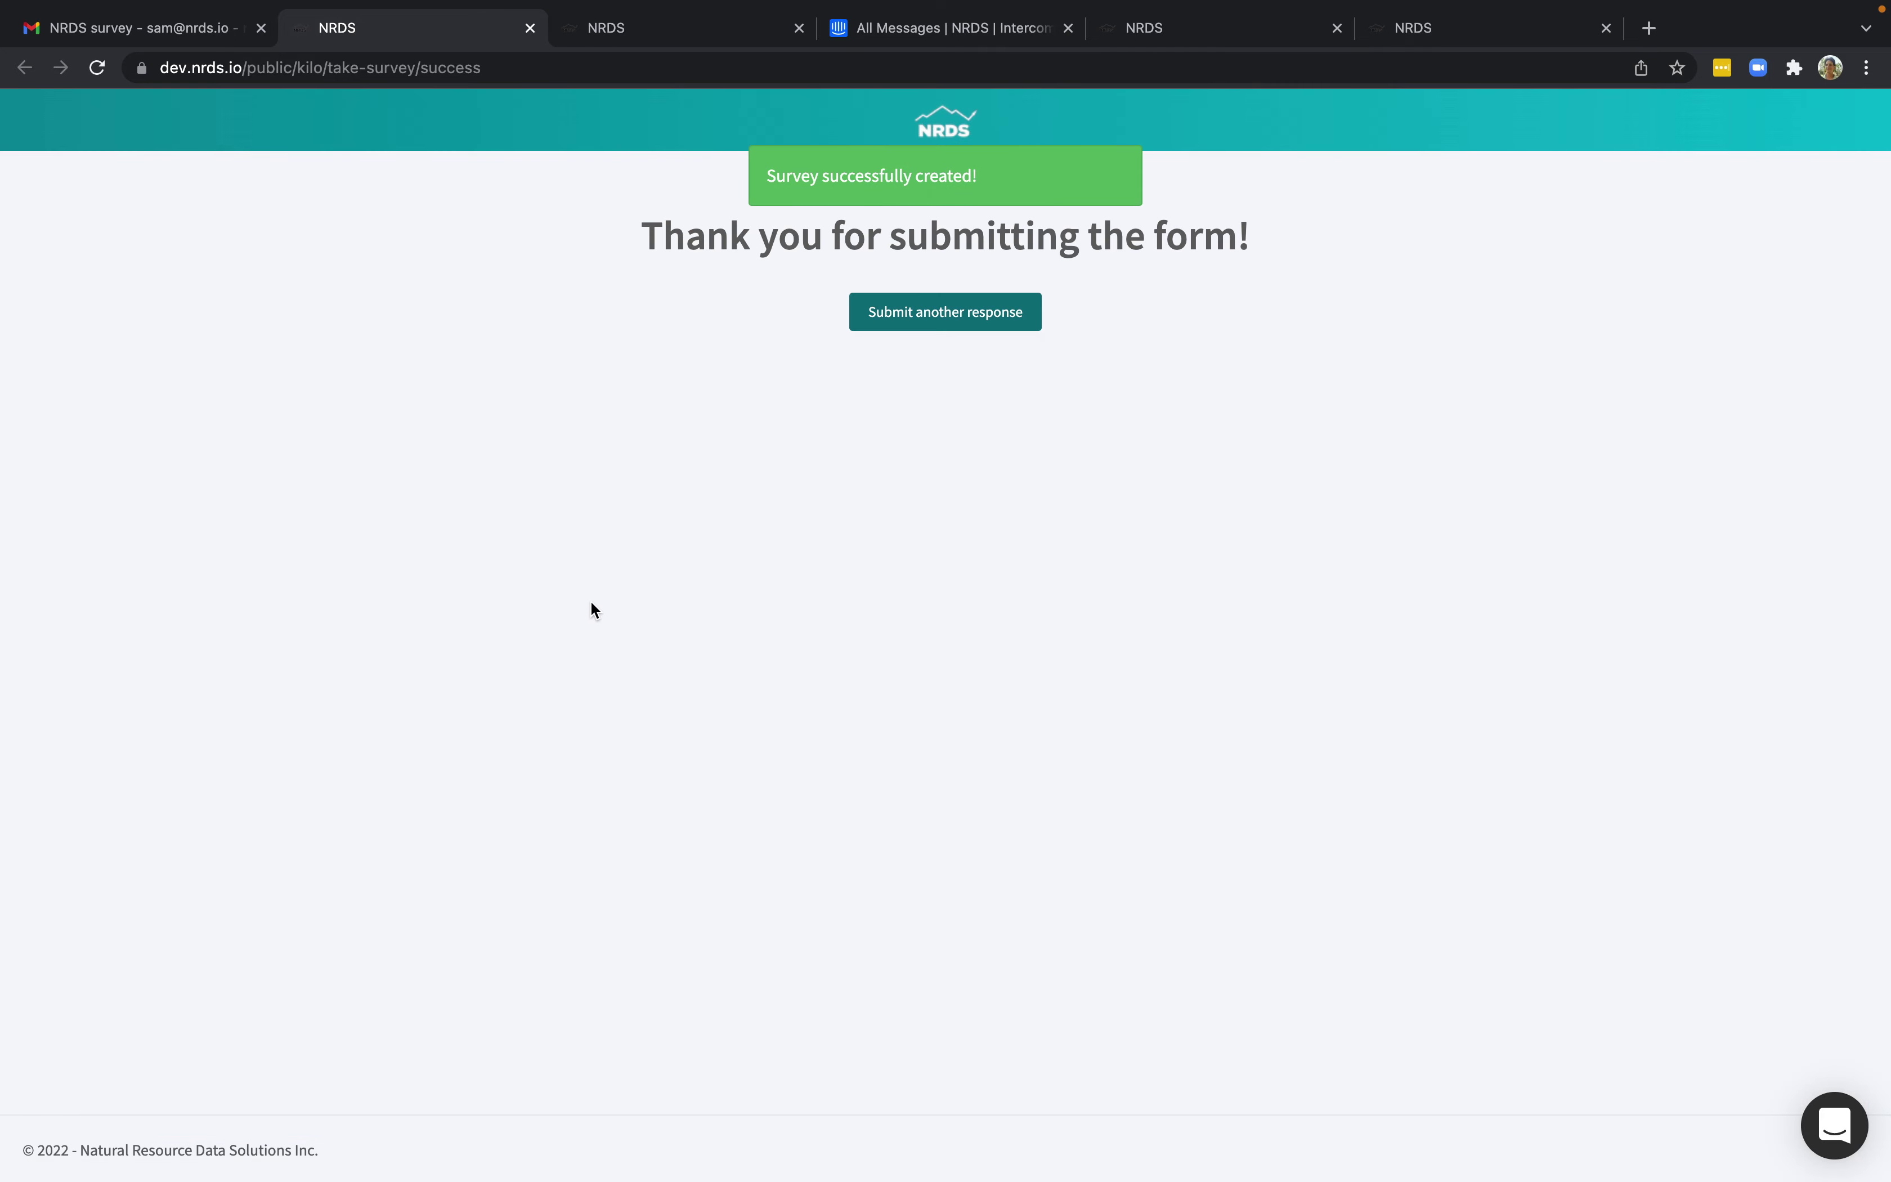
mouse_move(751, 2)
left_click(679, 88)
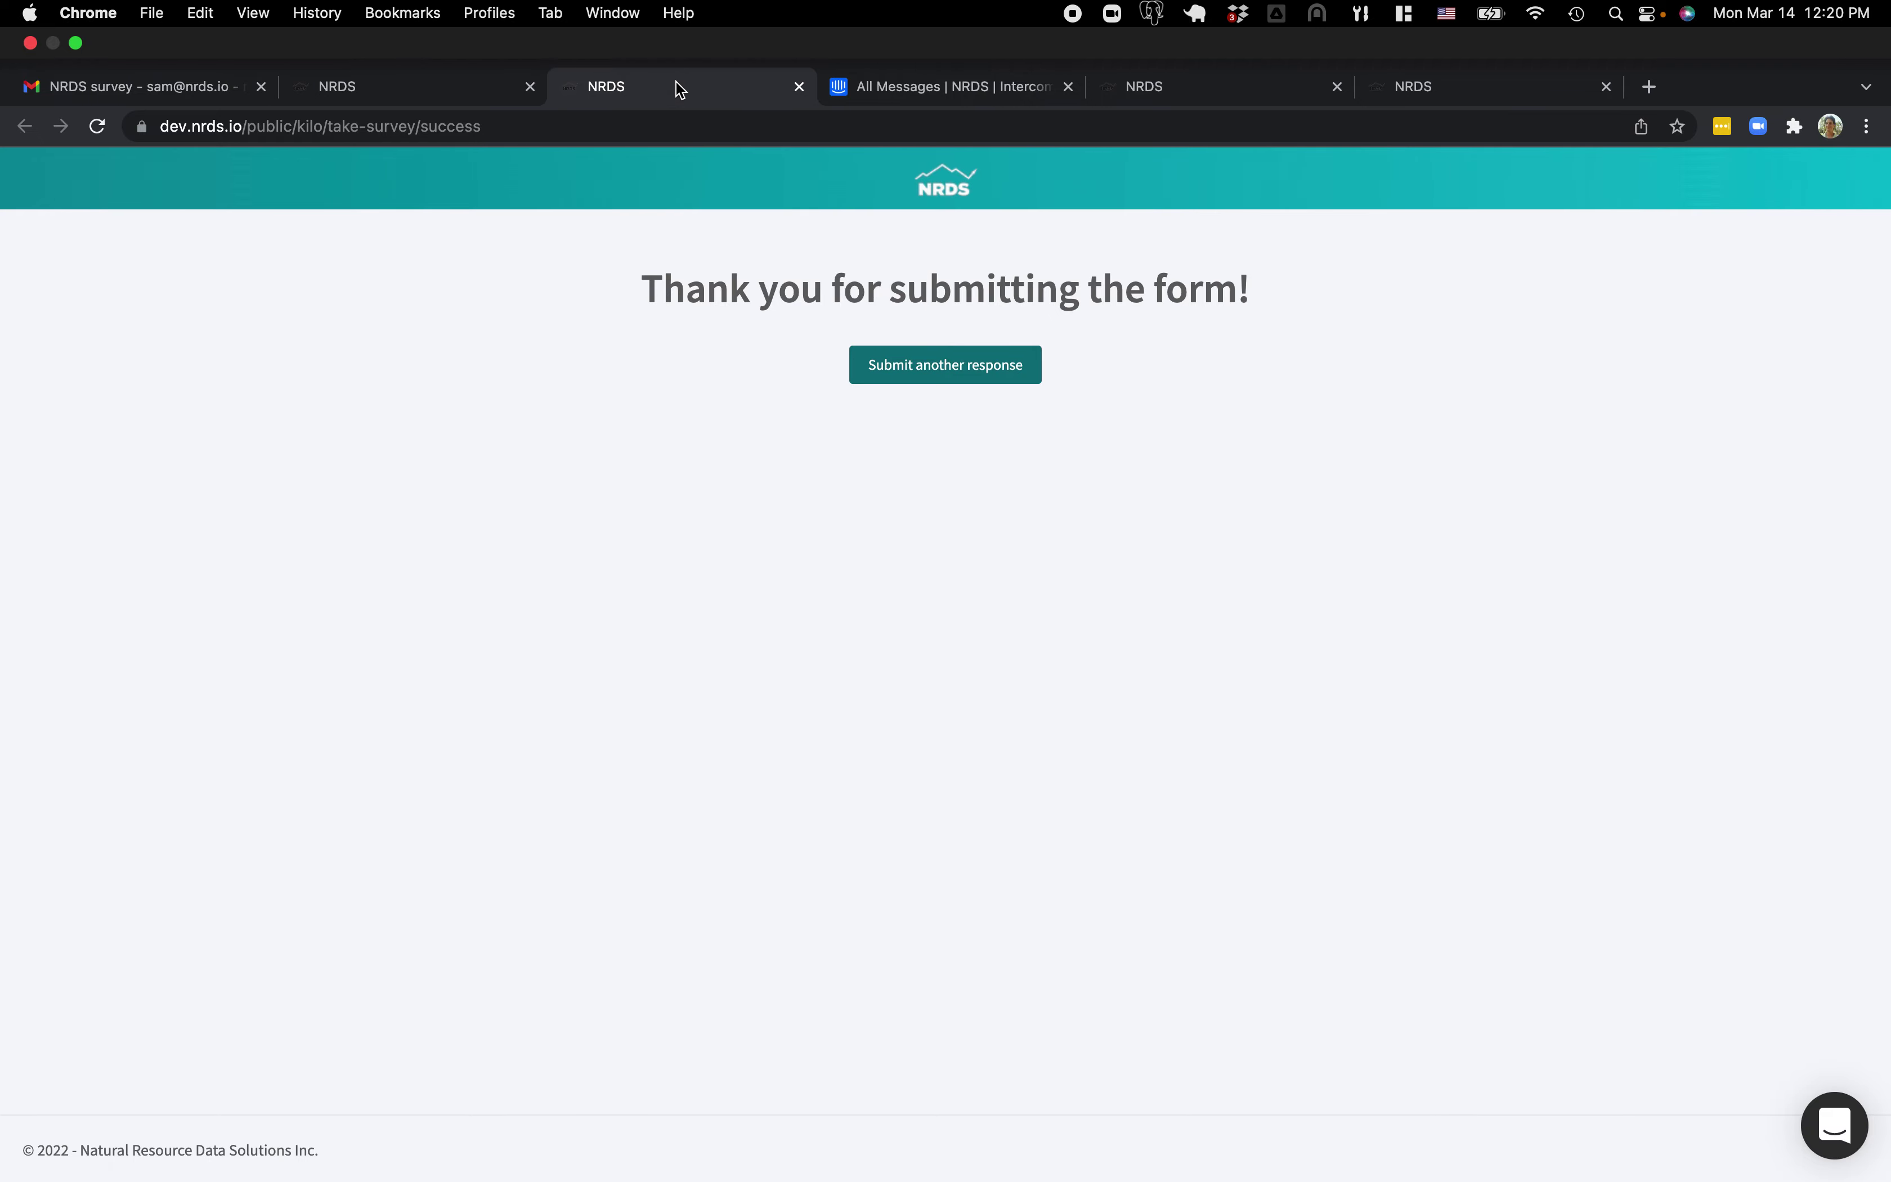
Check the newest 12:20 entry in Hunt Reports -Check Out, whose record shows 14 animals.
left_click(1245, 89)
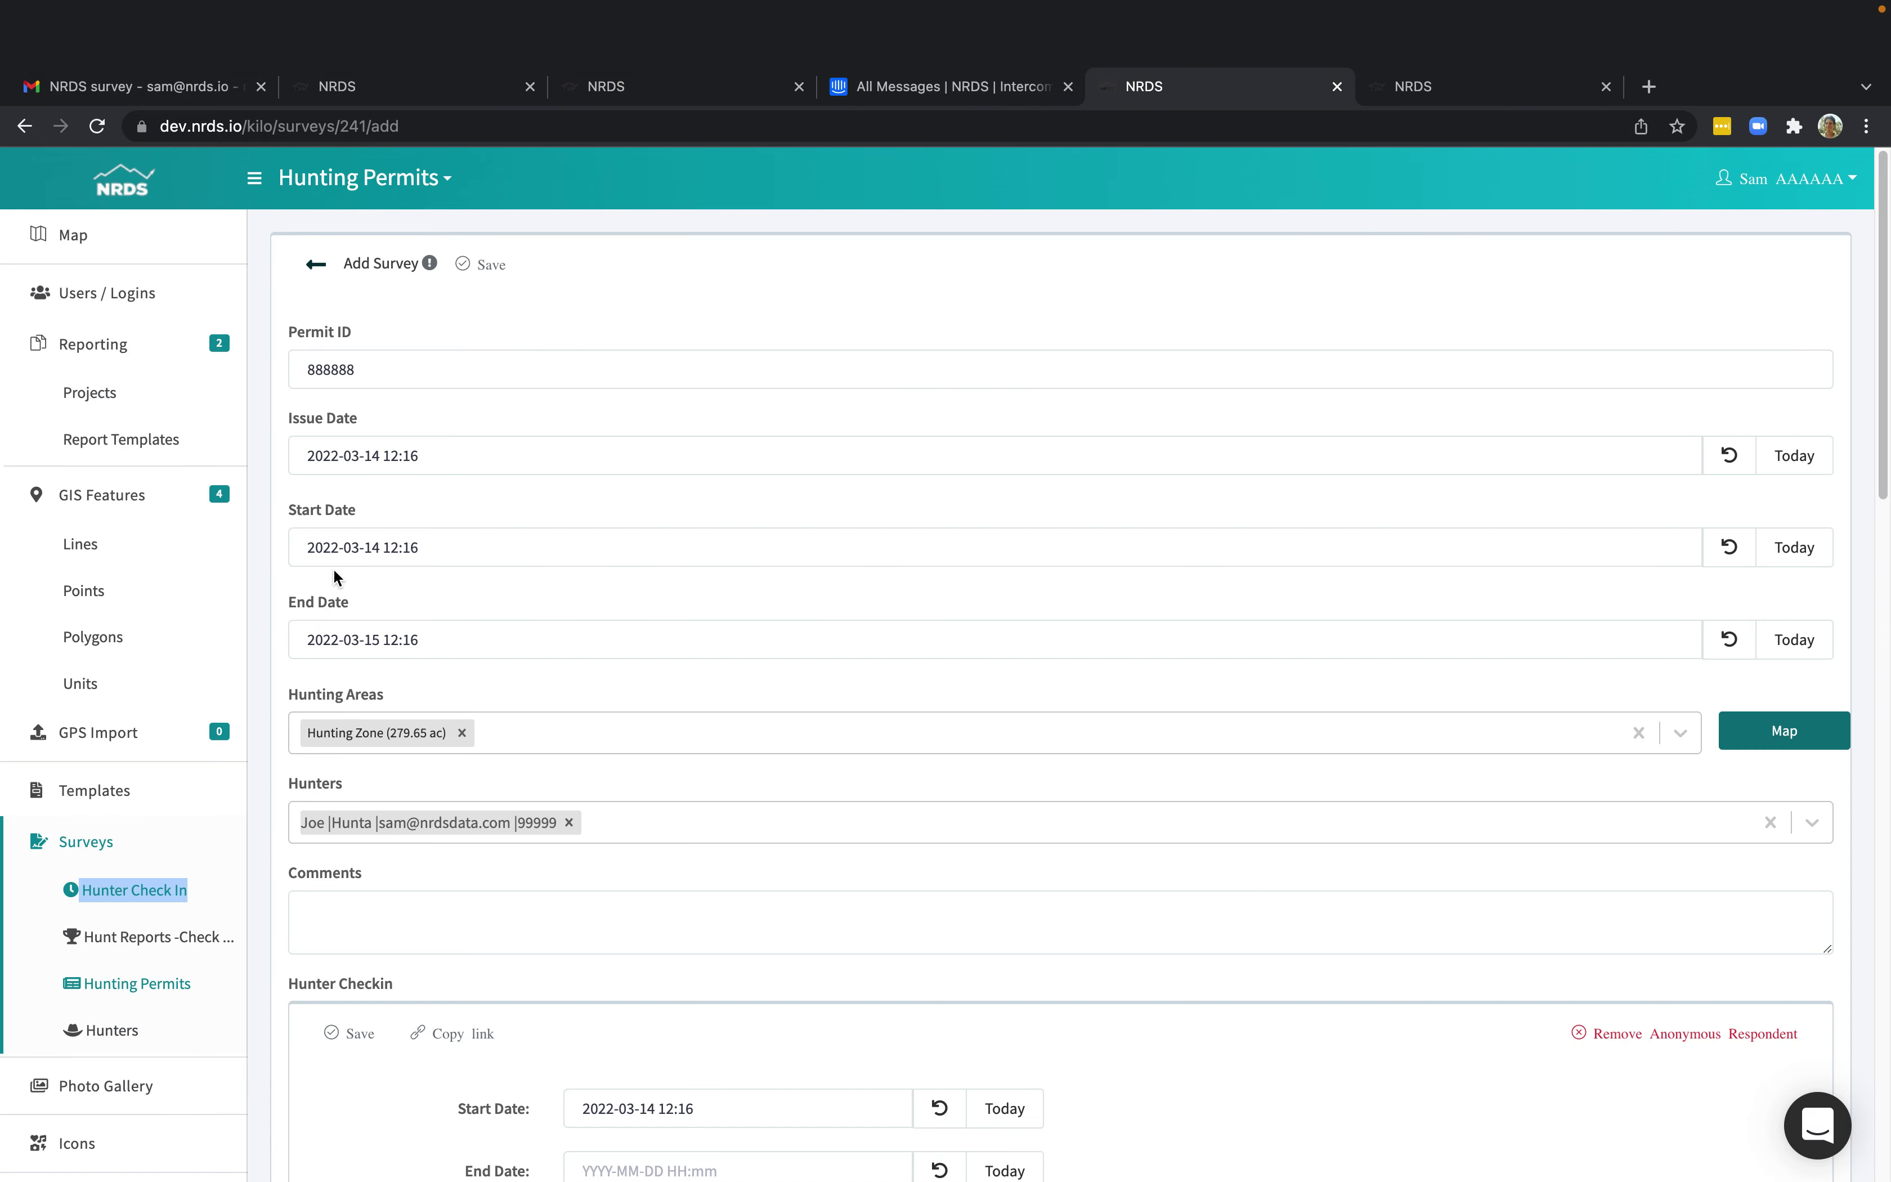
left_click(169, 878)
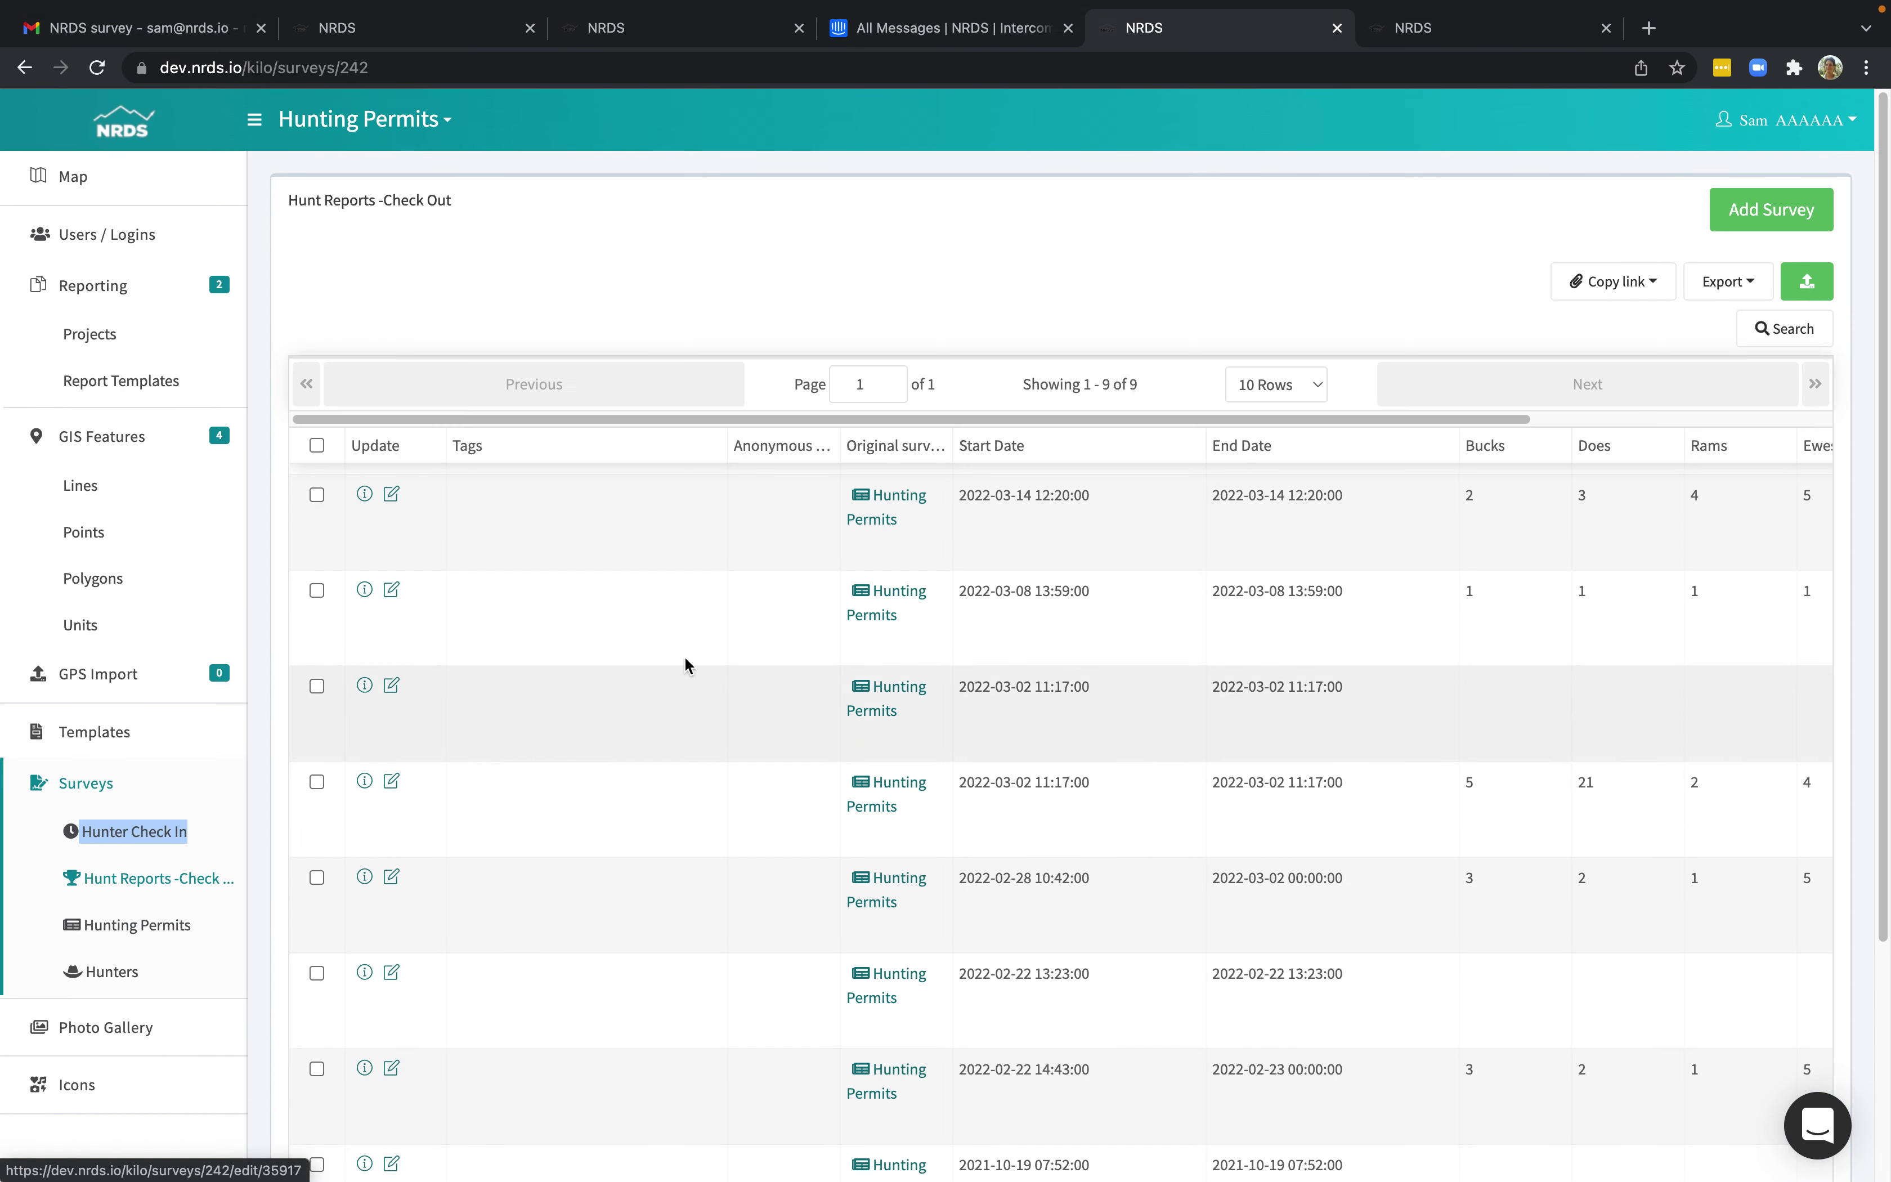
left_click(391, 493)
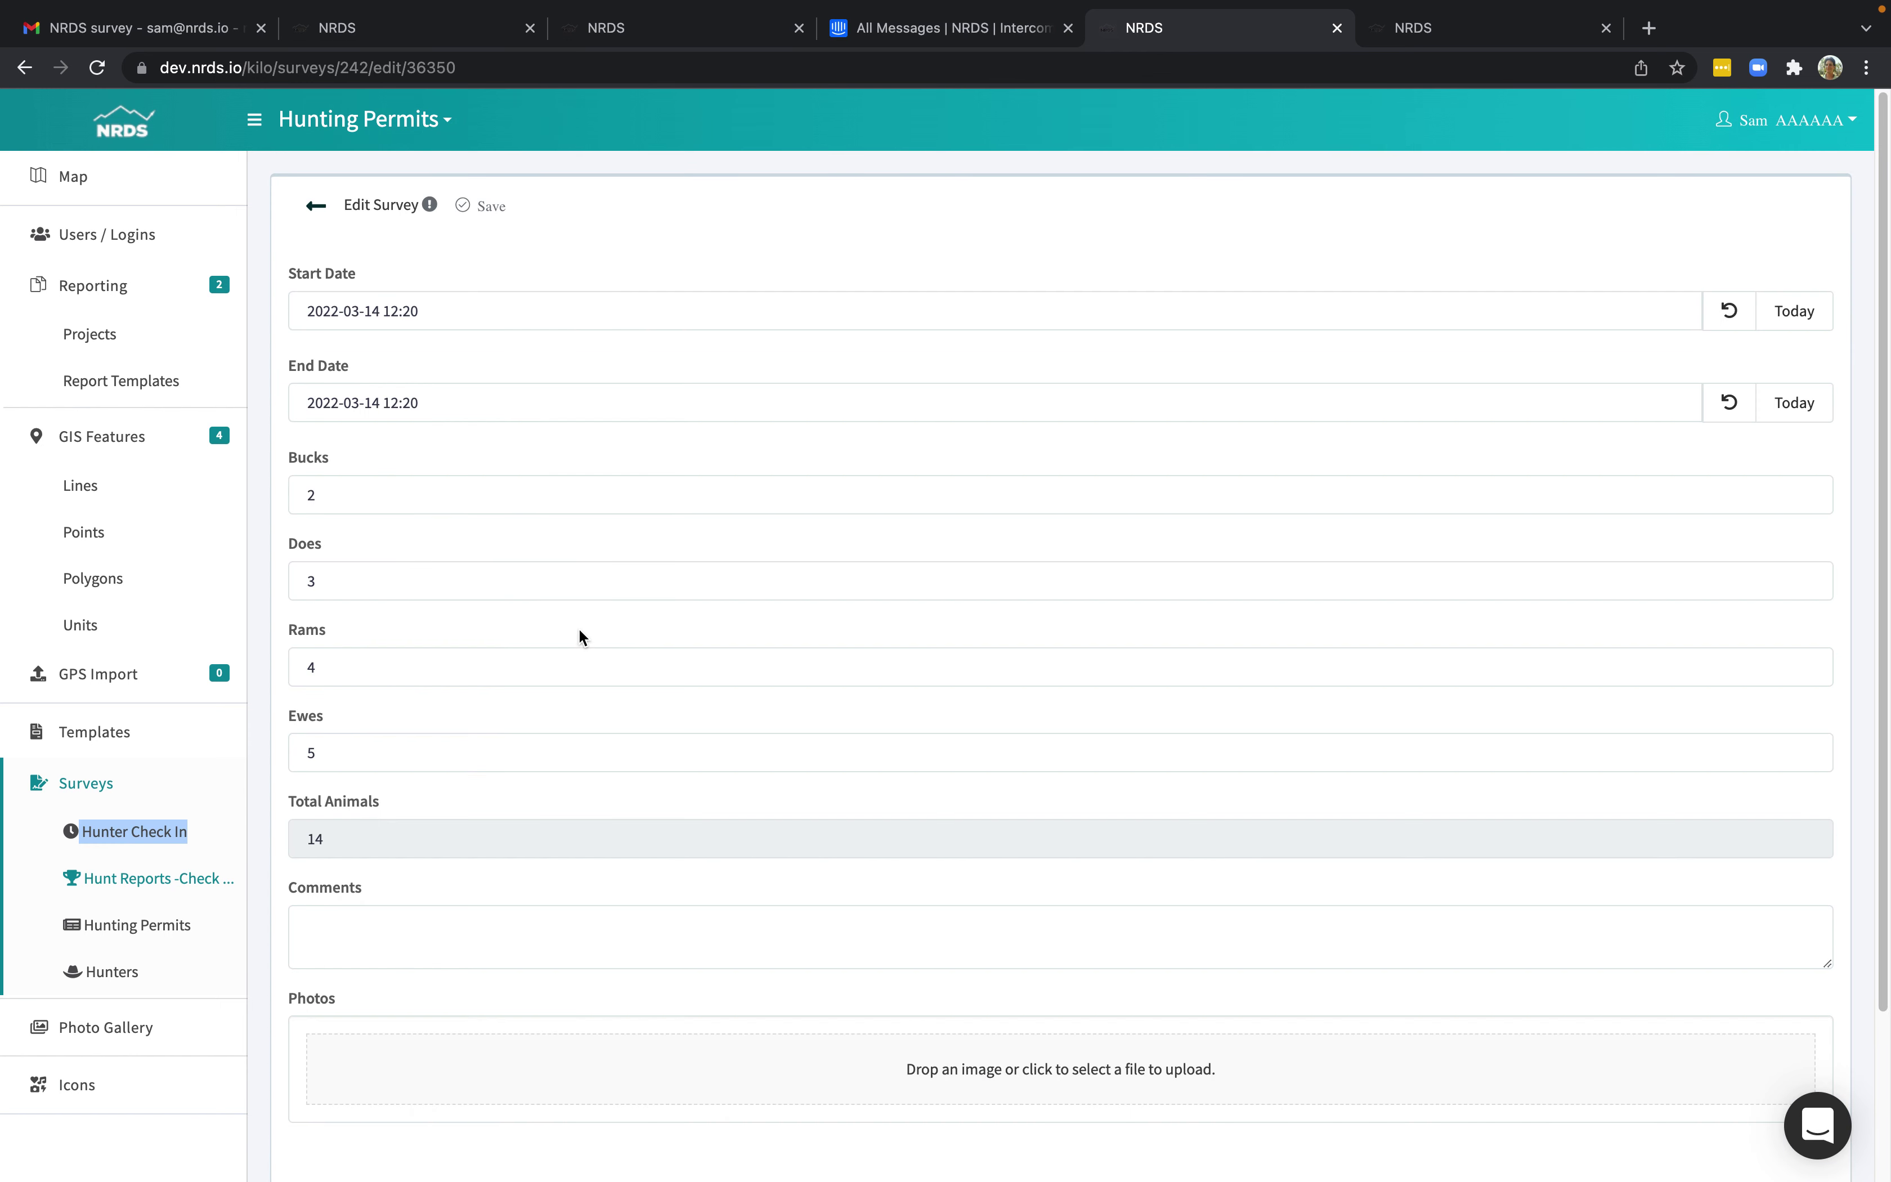
left_click(316, 206)
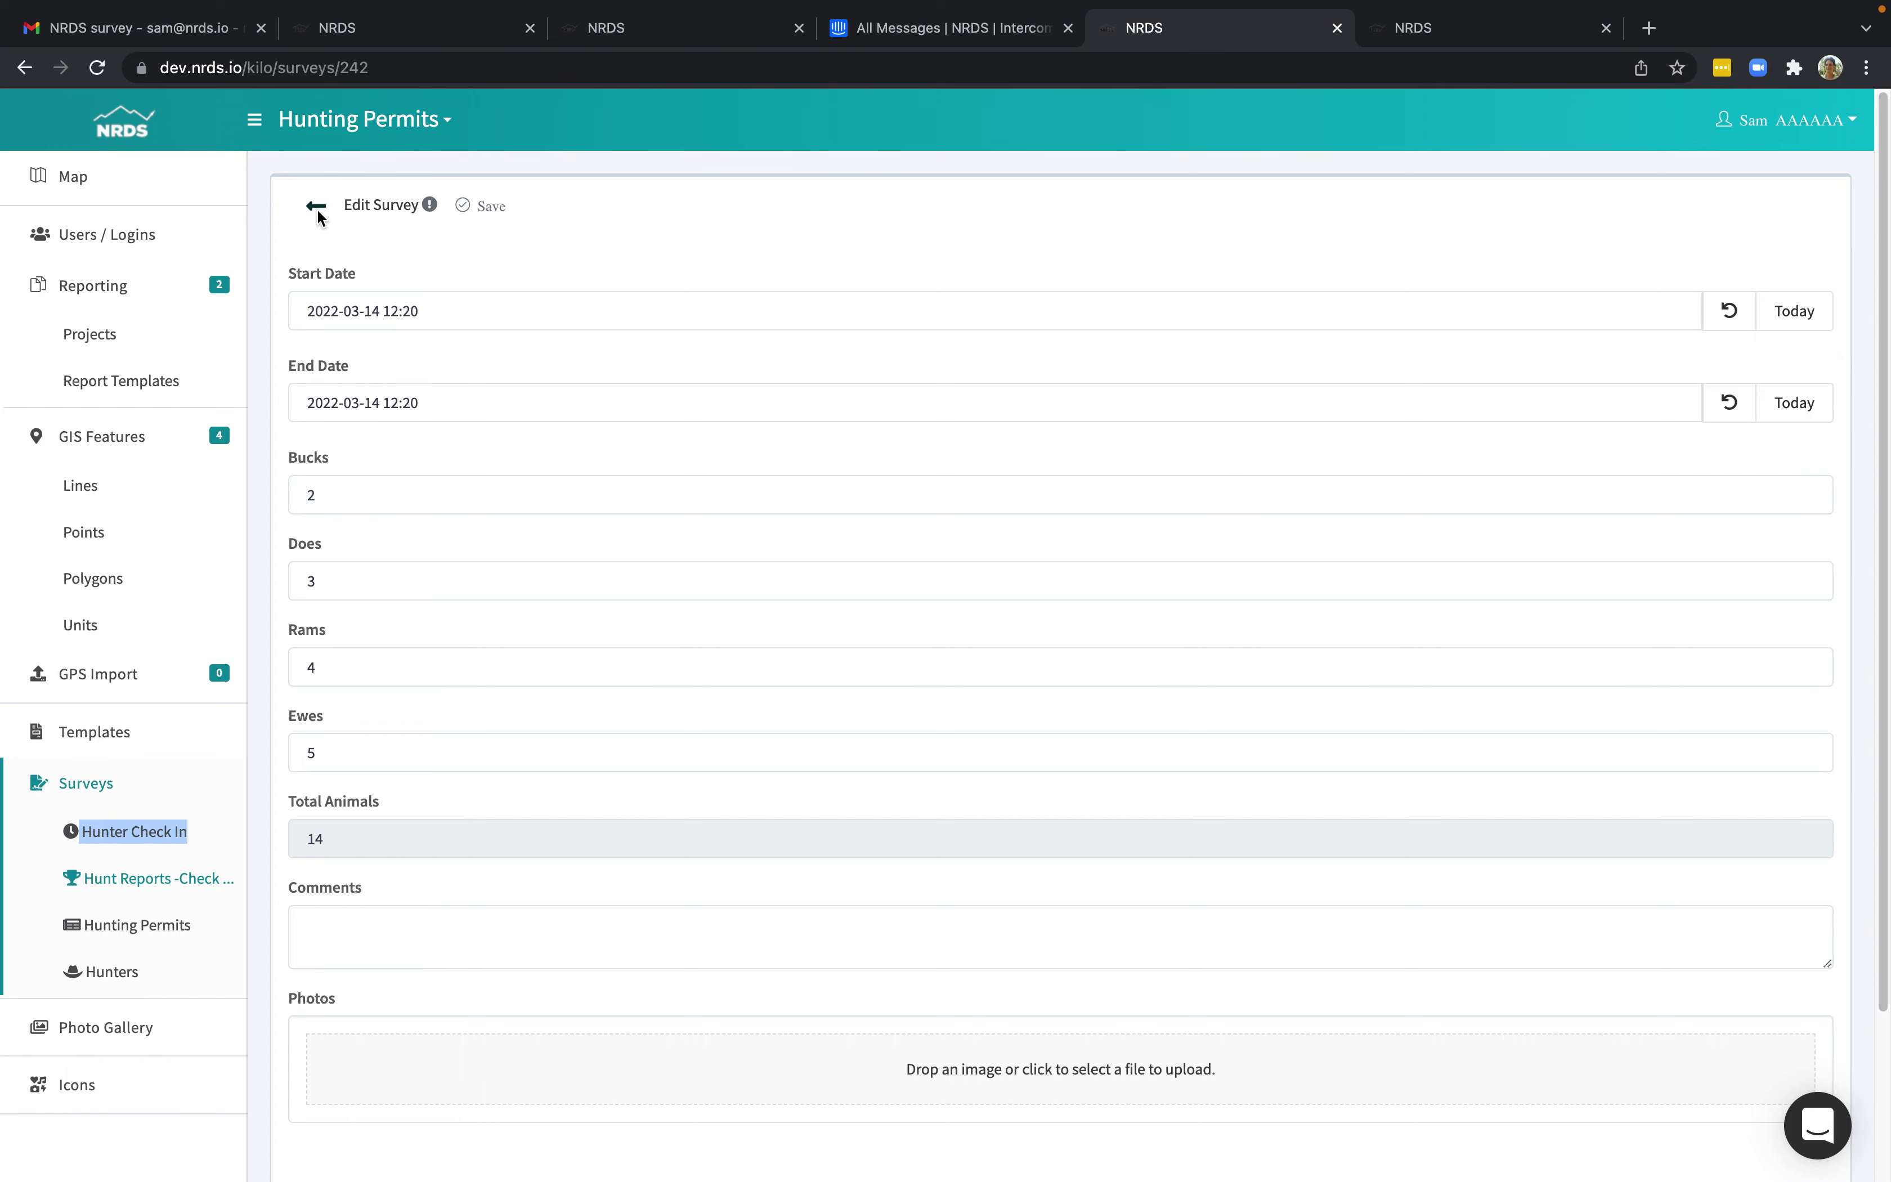